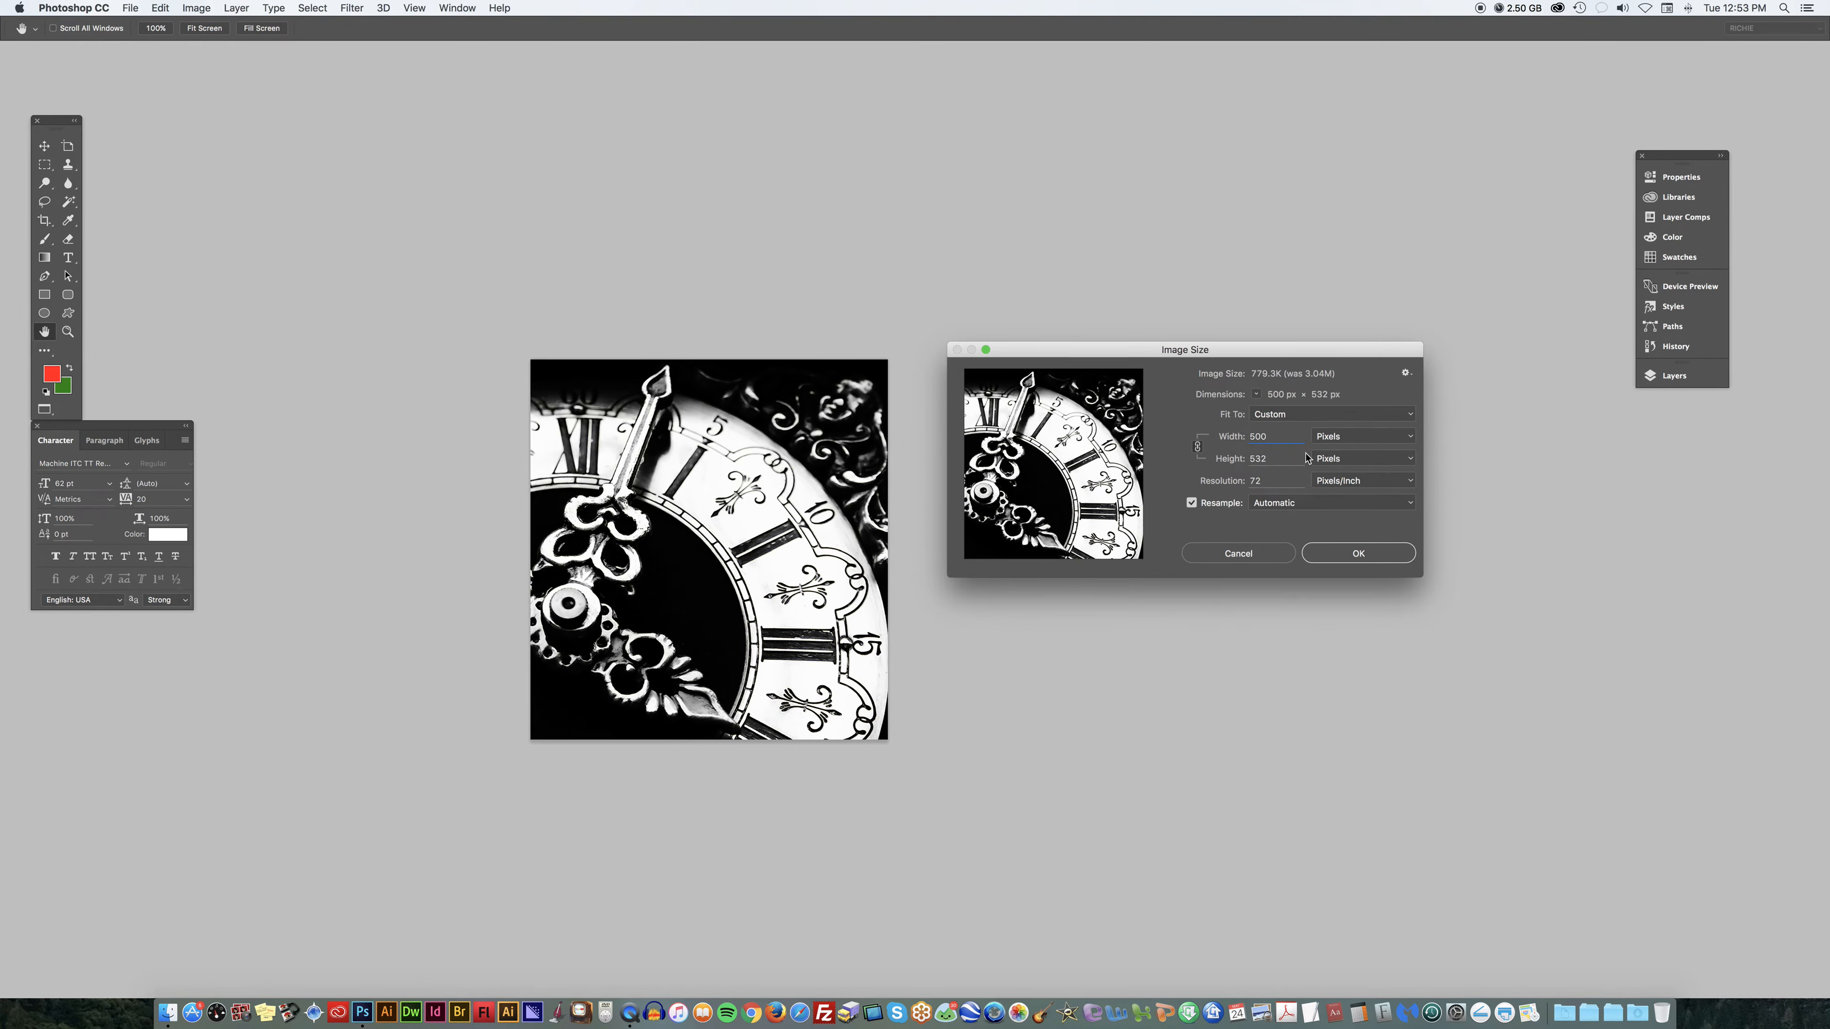
Try a width of 500 pixels in Image Size with the proportions unlinked, and link width and height again.
key(super+z)
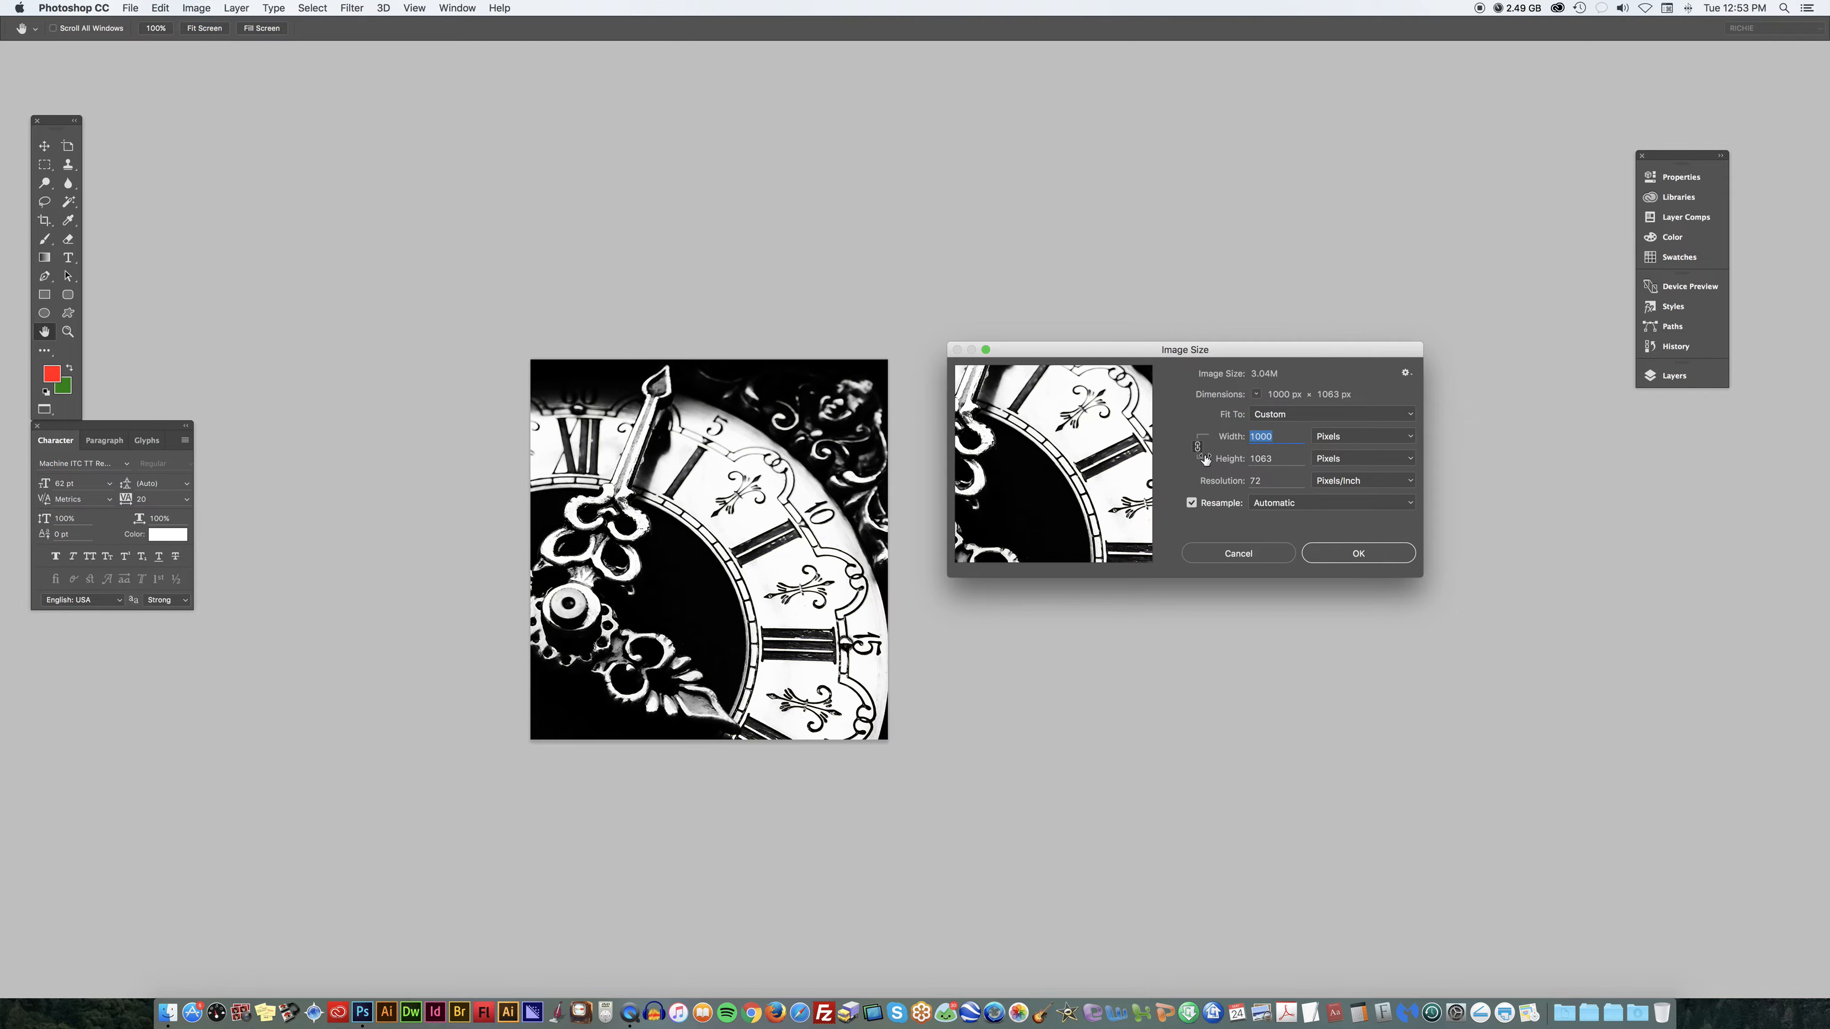
drag(1274, 436, 1229, 435)
text(500)
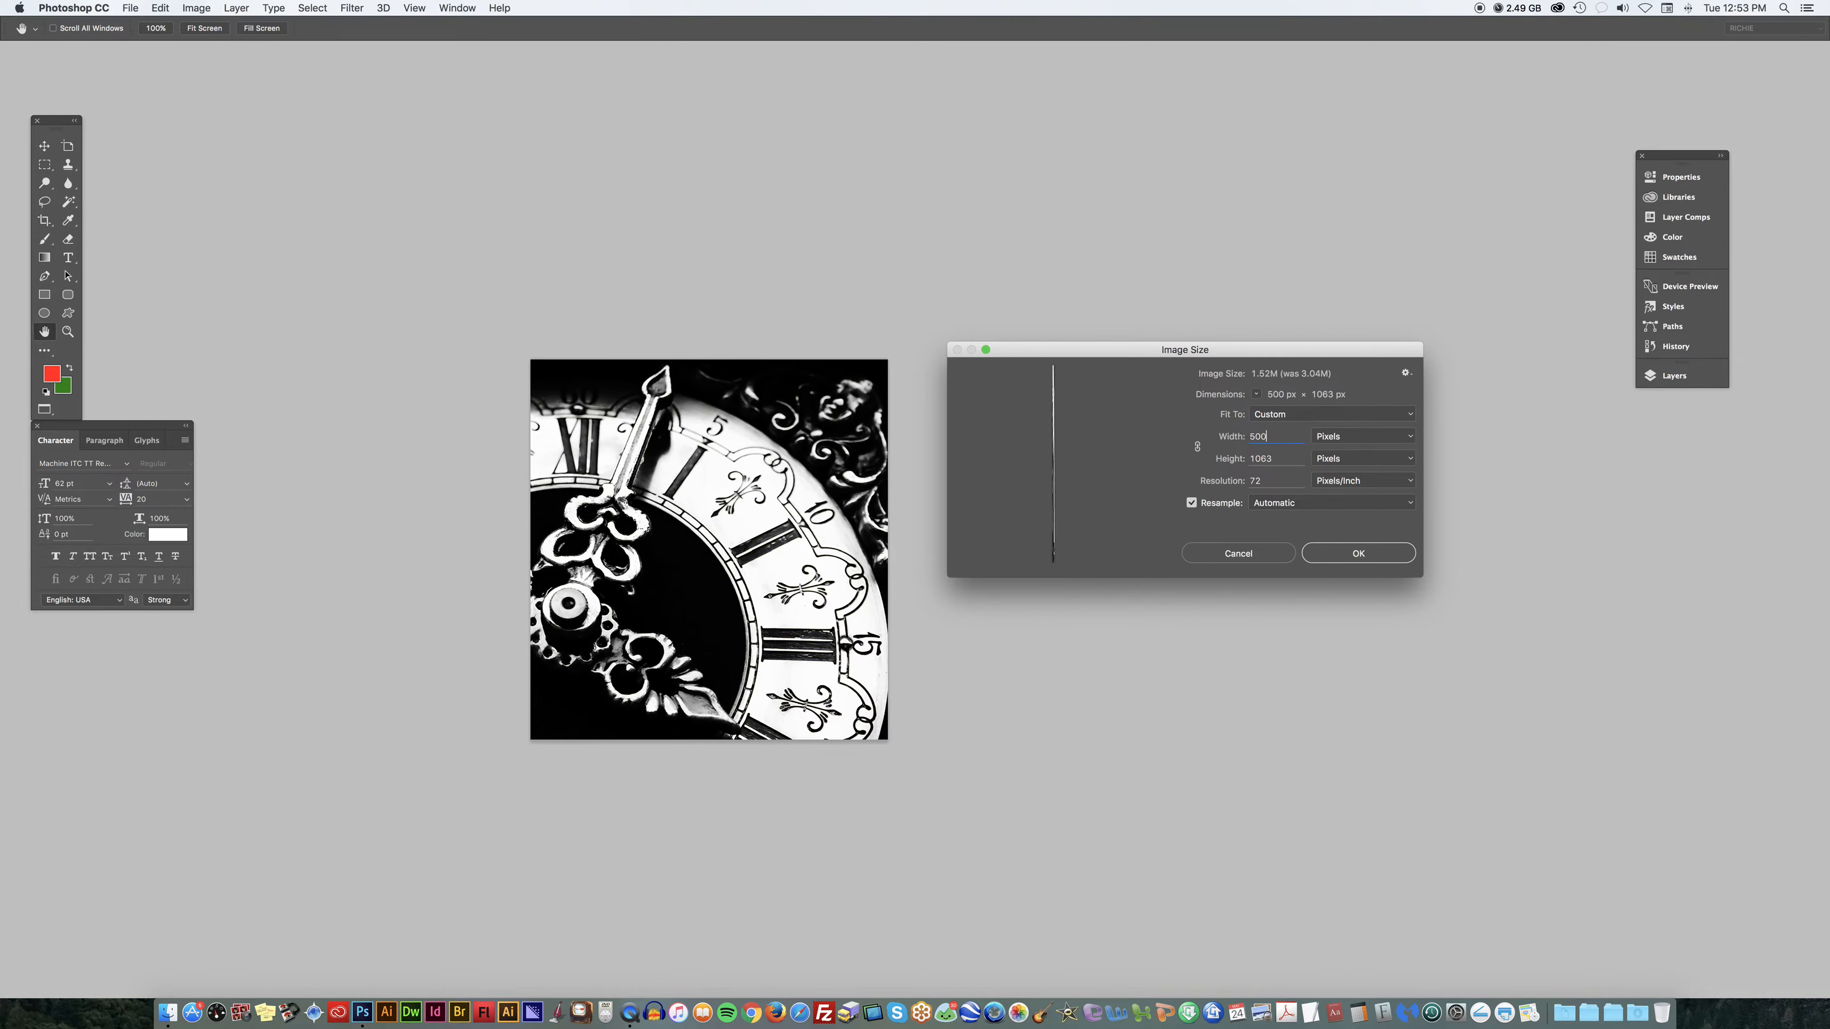
click(1198, 450)
click(1195, 447)
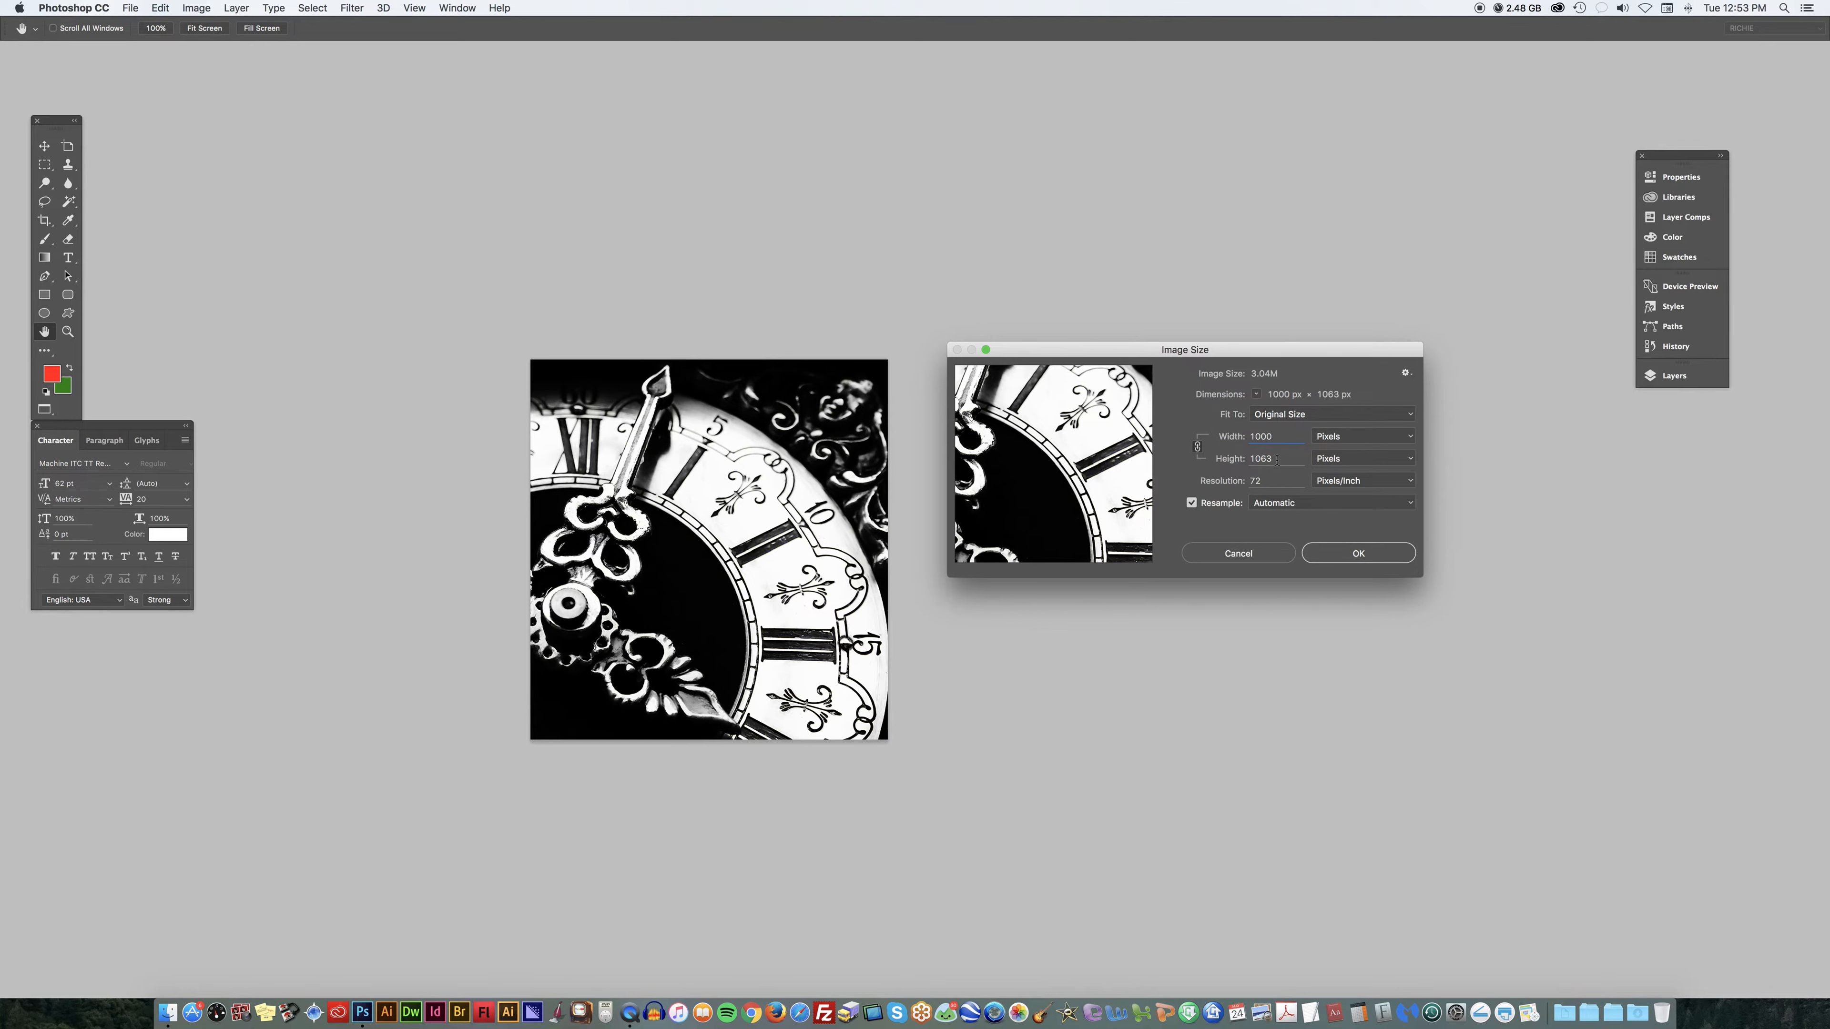
Resize the clock image to 500 pixels wide with its width and height linked.
drag(1281, 434, 1222, 432)
text(500)
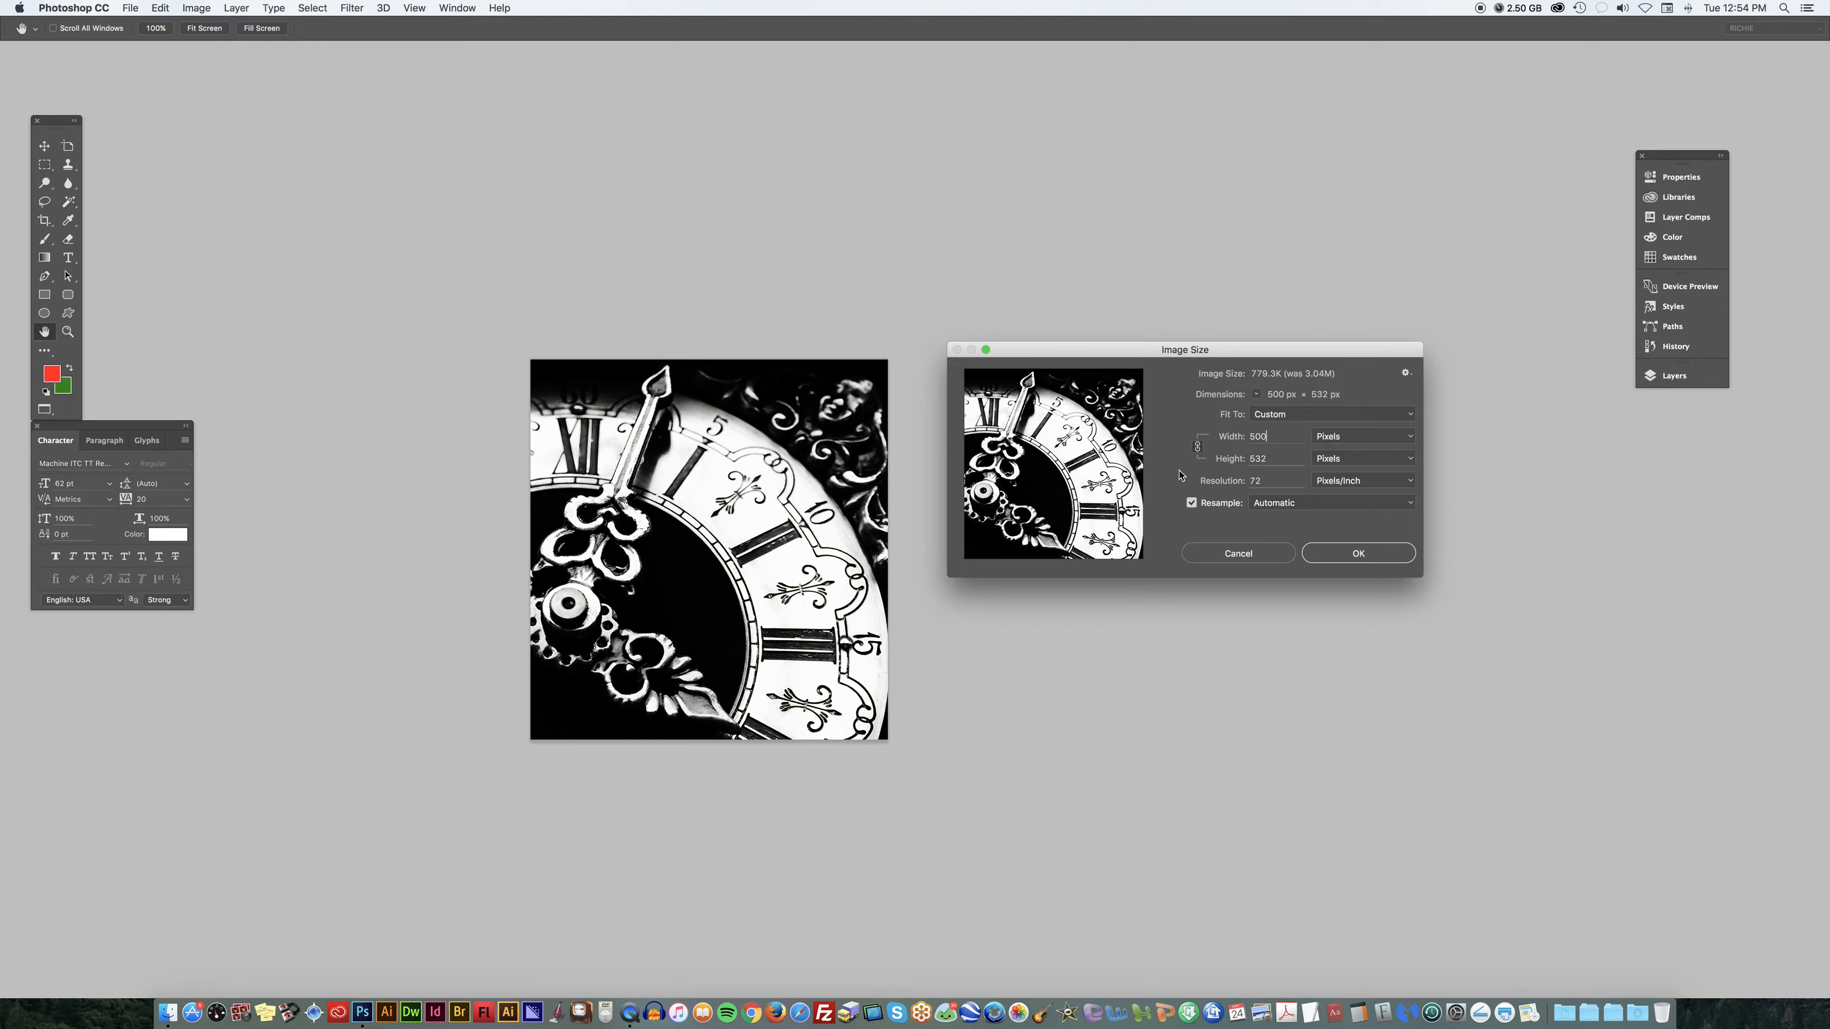
click(1351, 554)
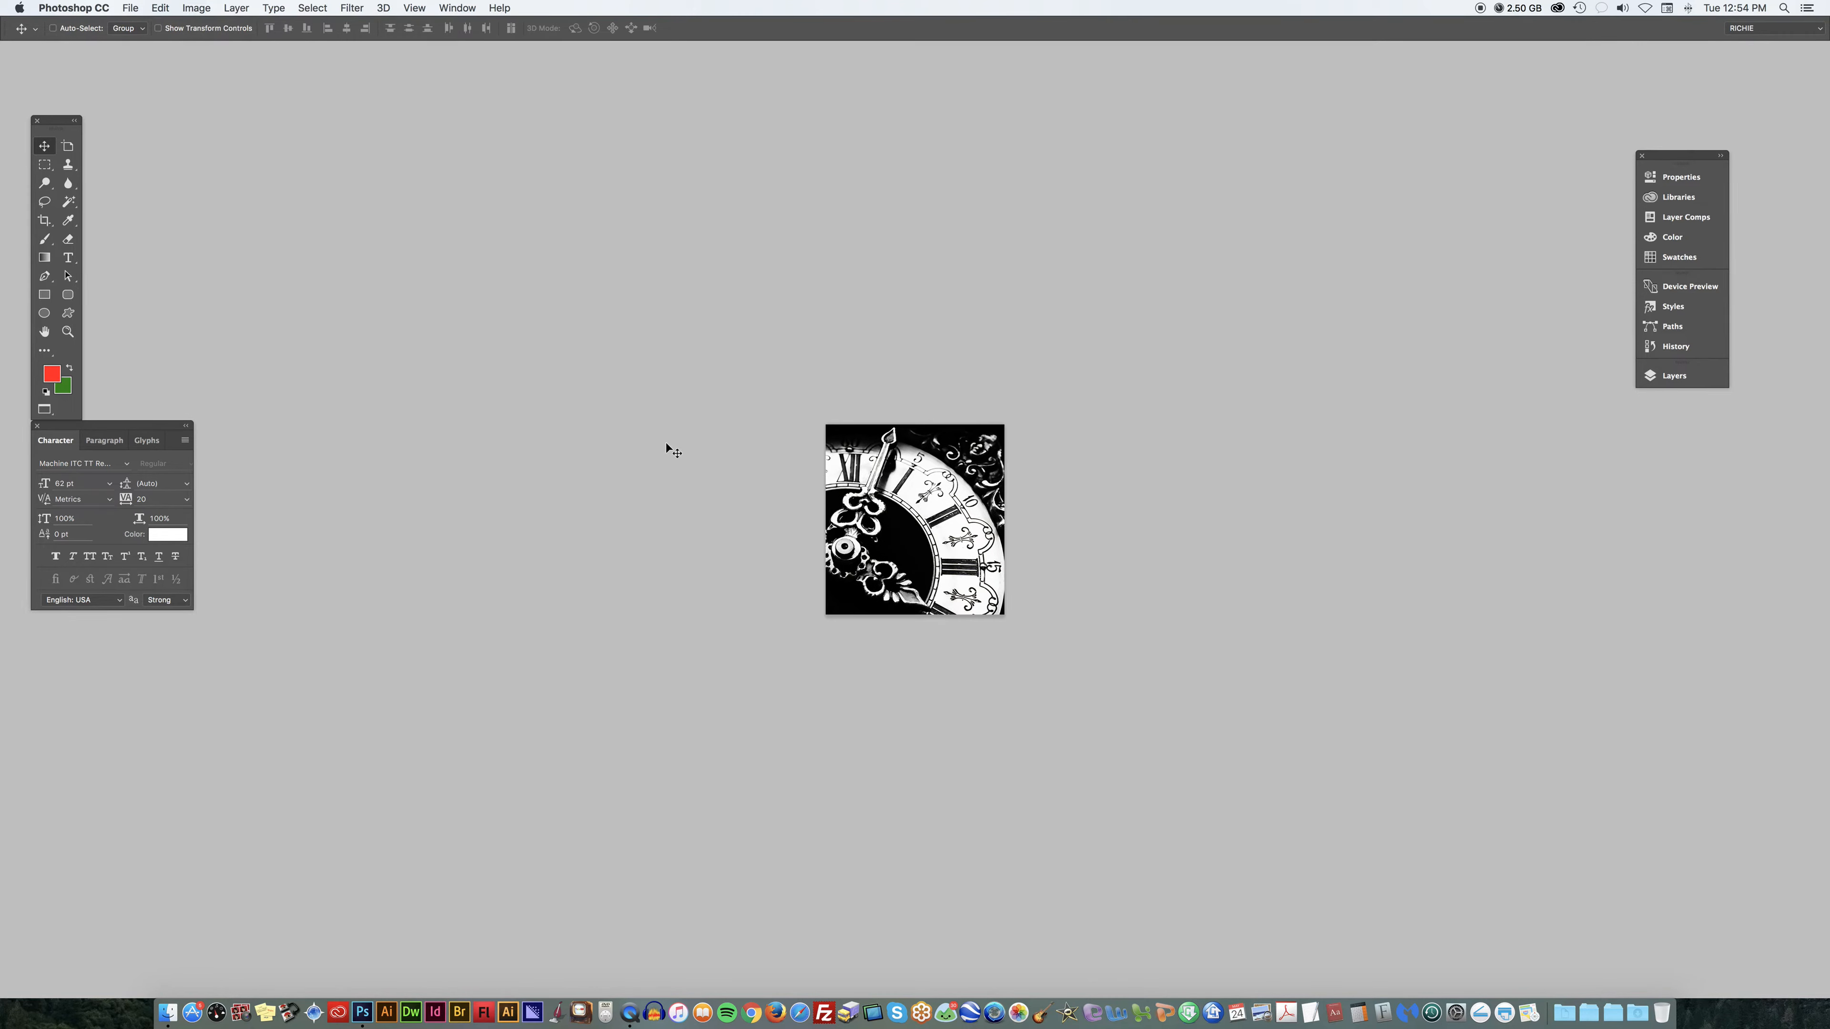
Undo the image resize and check the clock image's dimensions in Image Size without changing them.
click(128, 9)
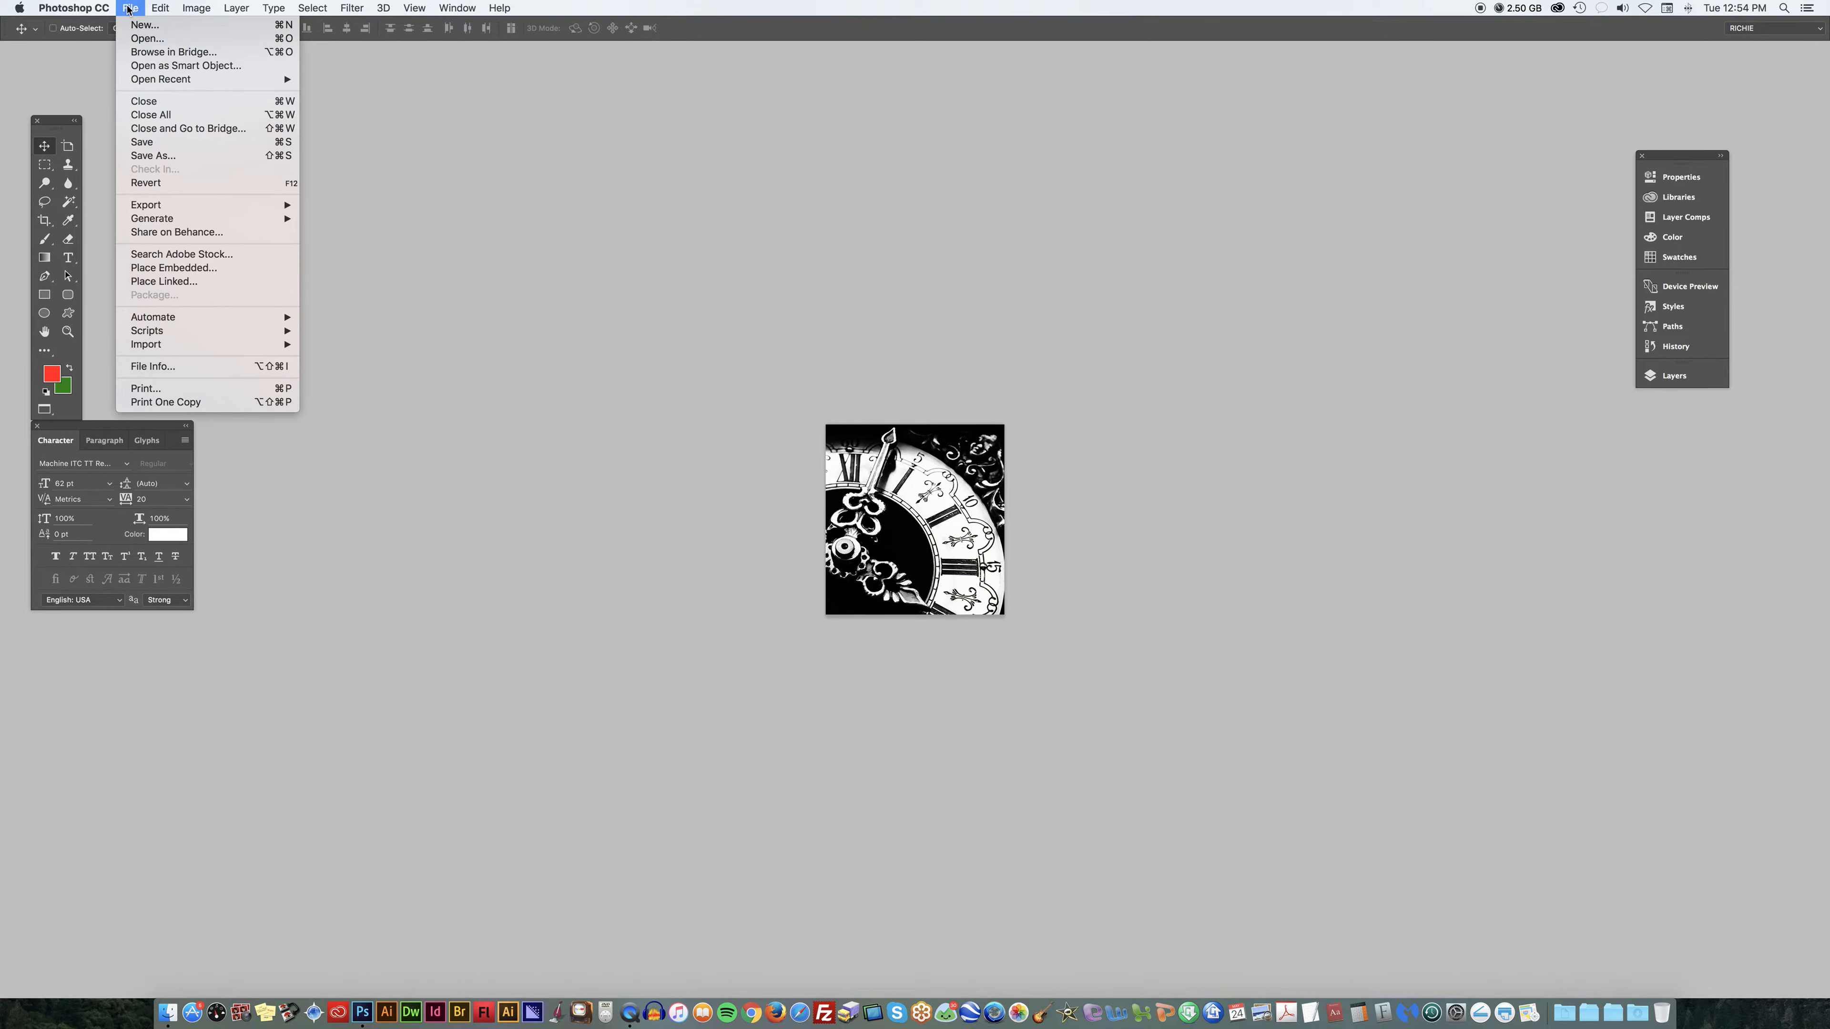
click(164, 25)
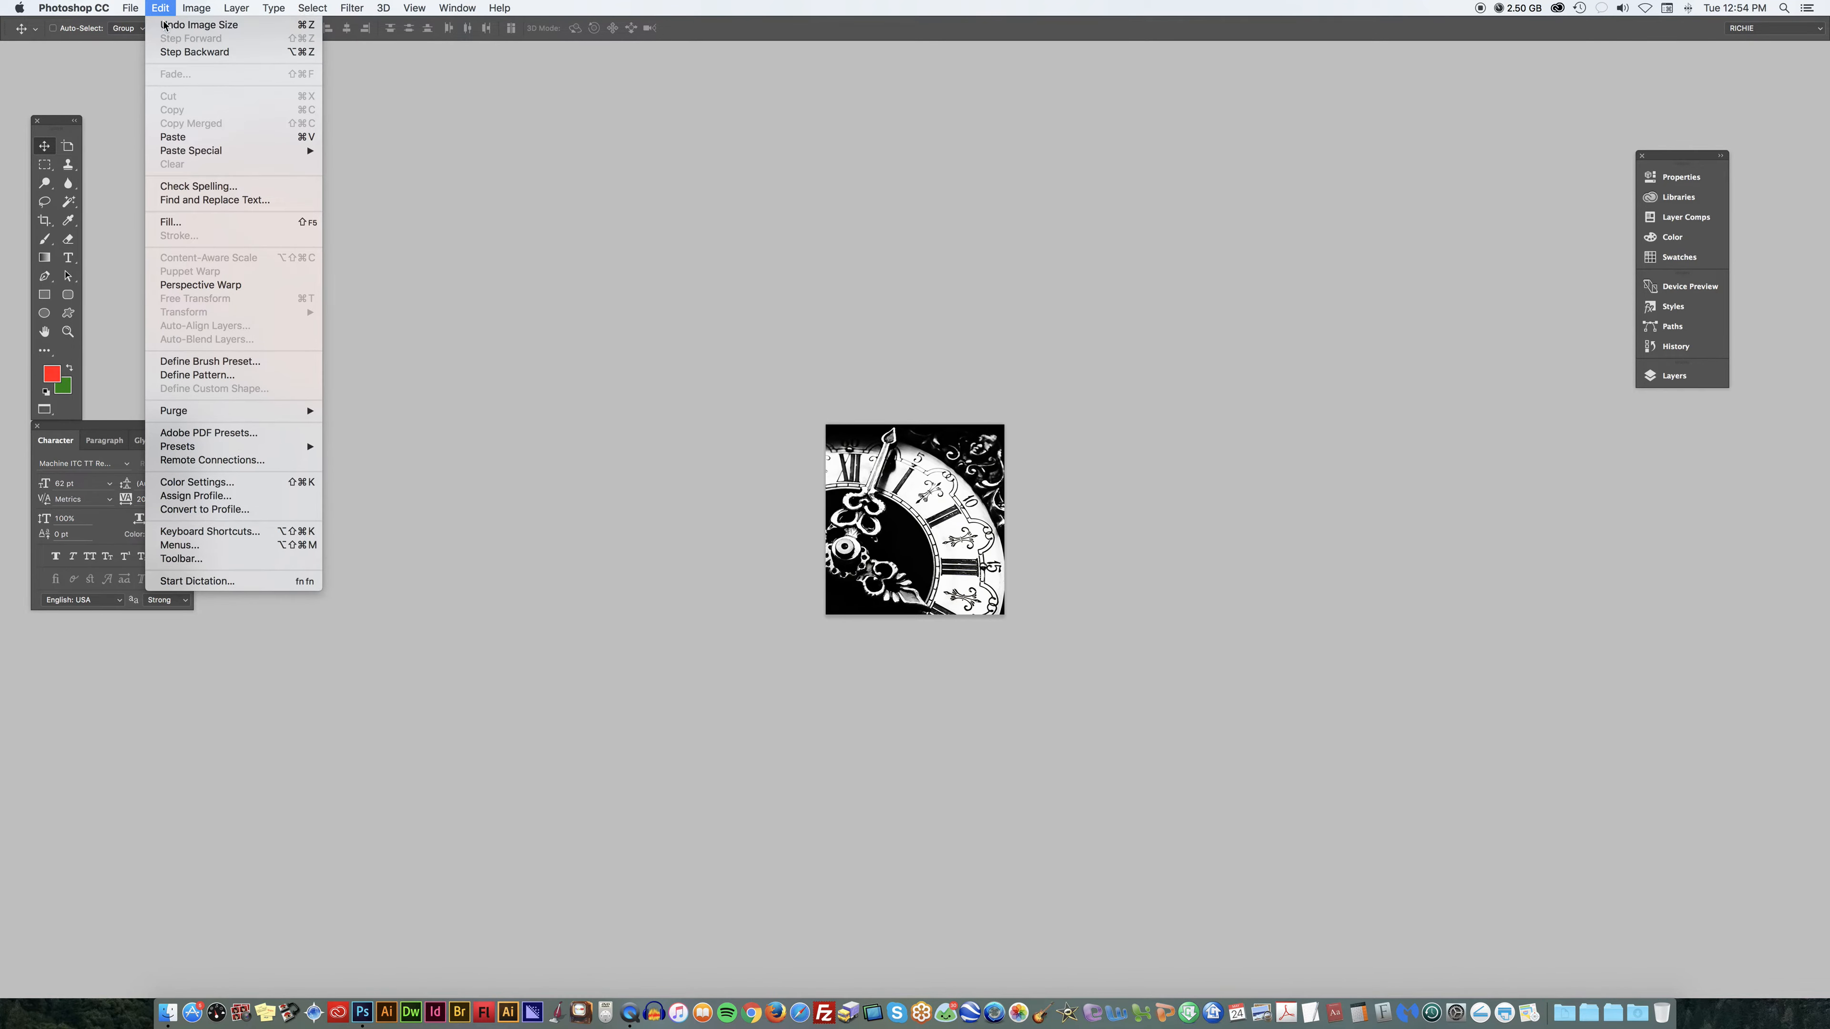
click(135, 8)
mouse_move(208, 5)
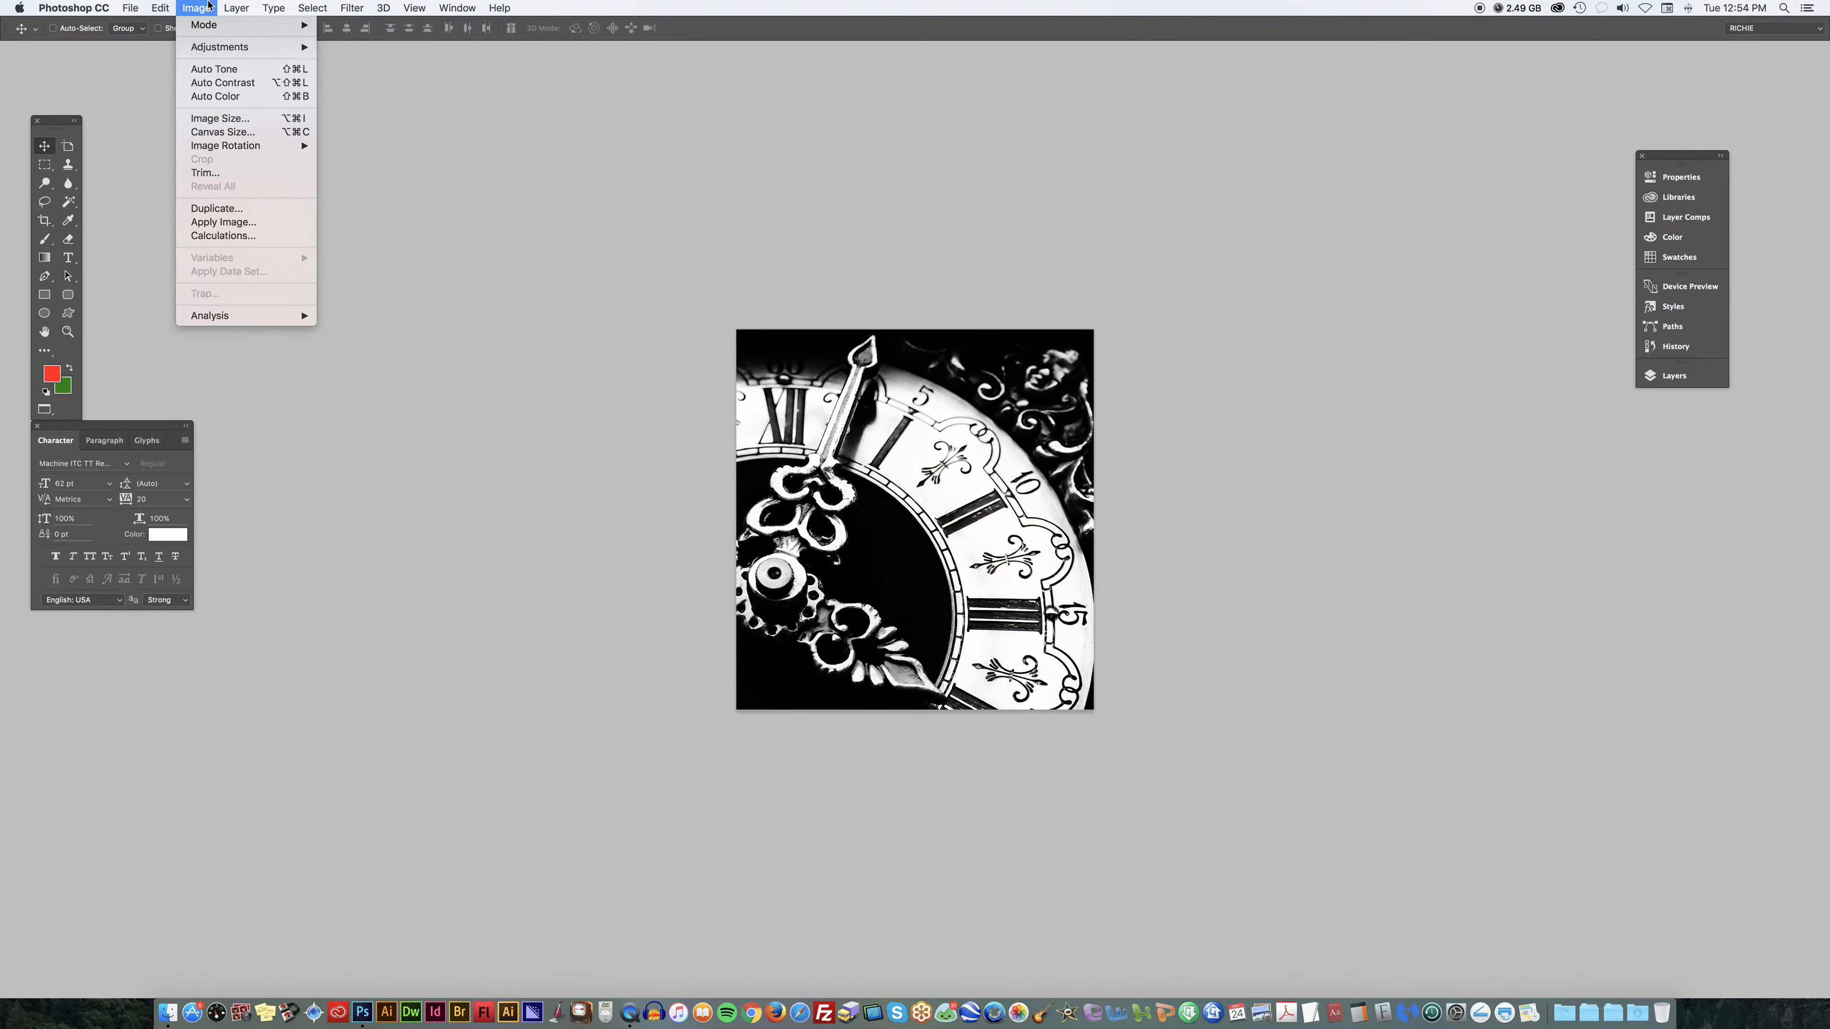
click(227, 118)
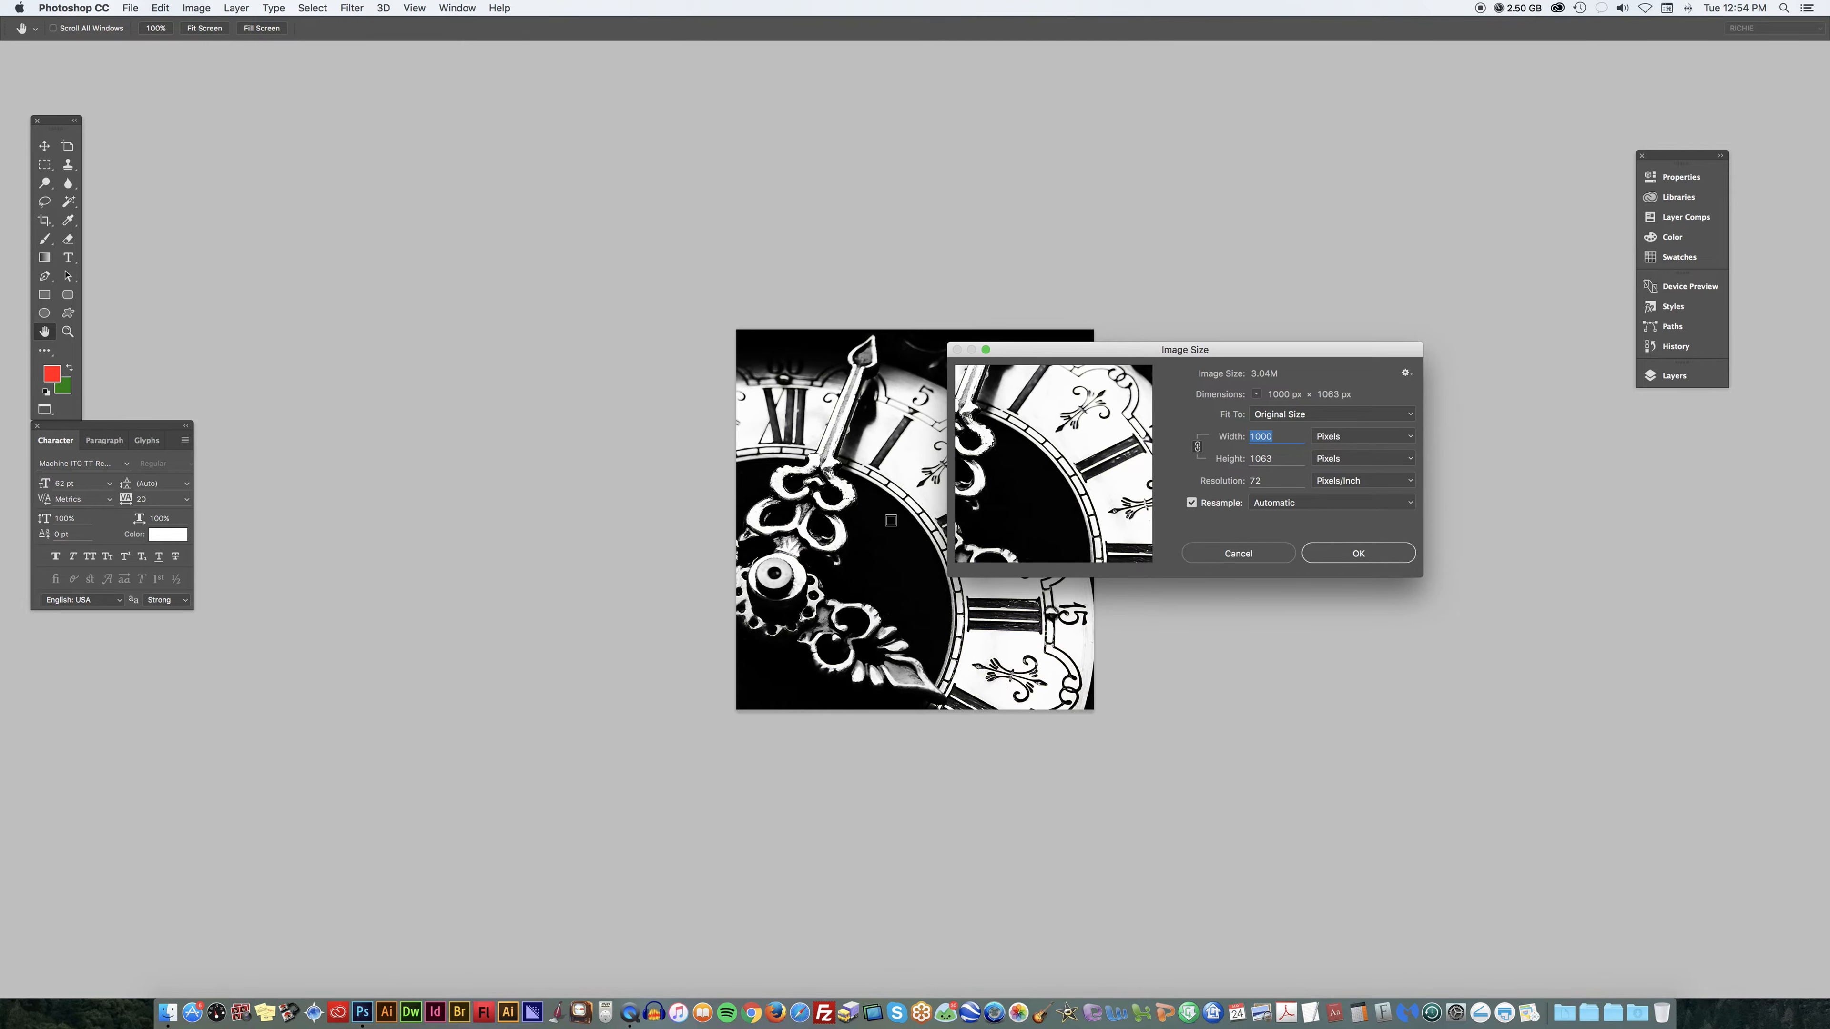
click(1230, 557)
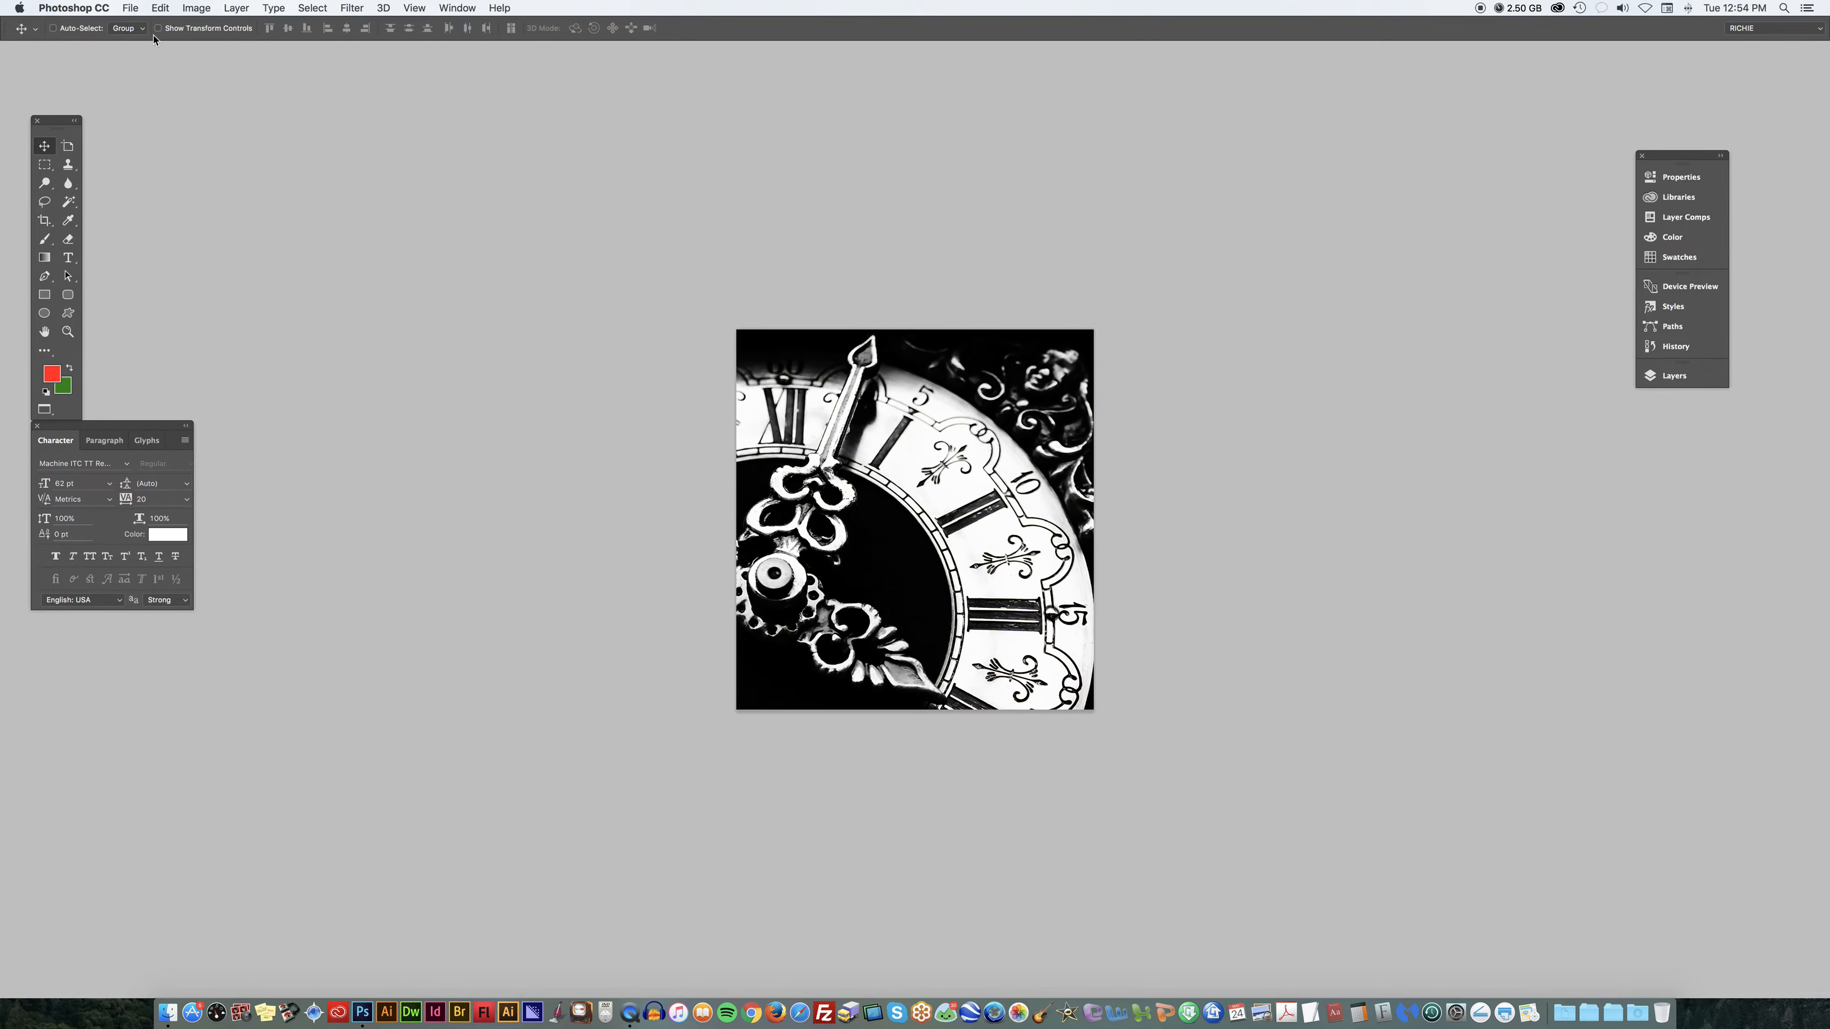
Start a new document and set its width to 500 pixels and its height to 400 pixels.
click(129, 8)
click(135, 26)
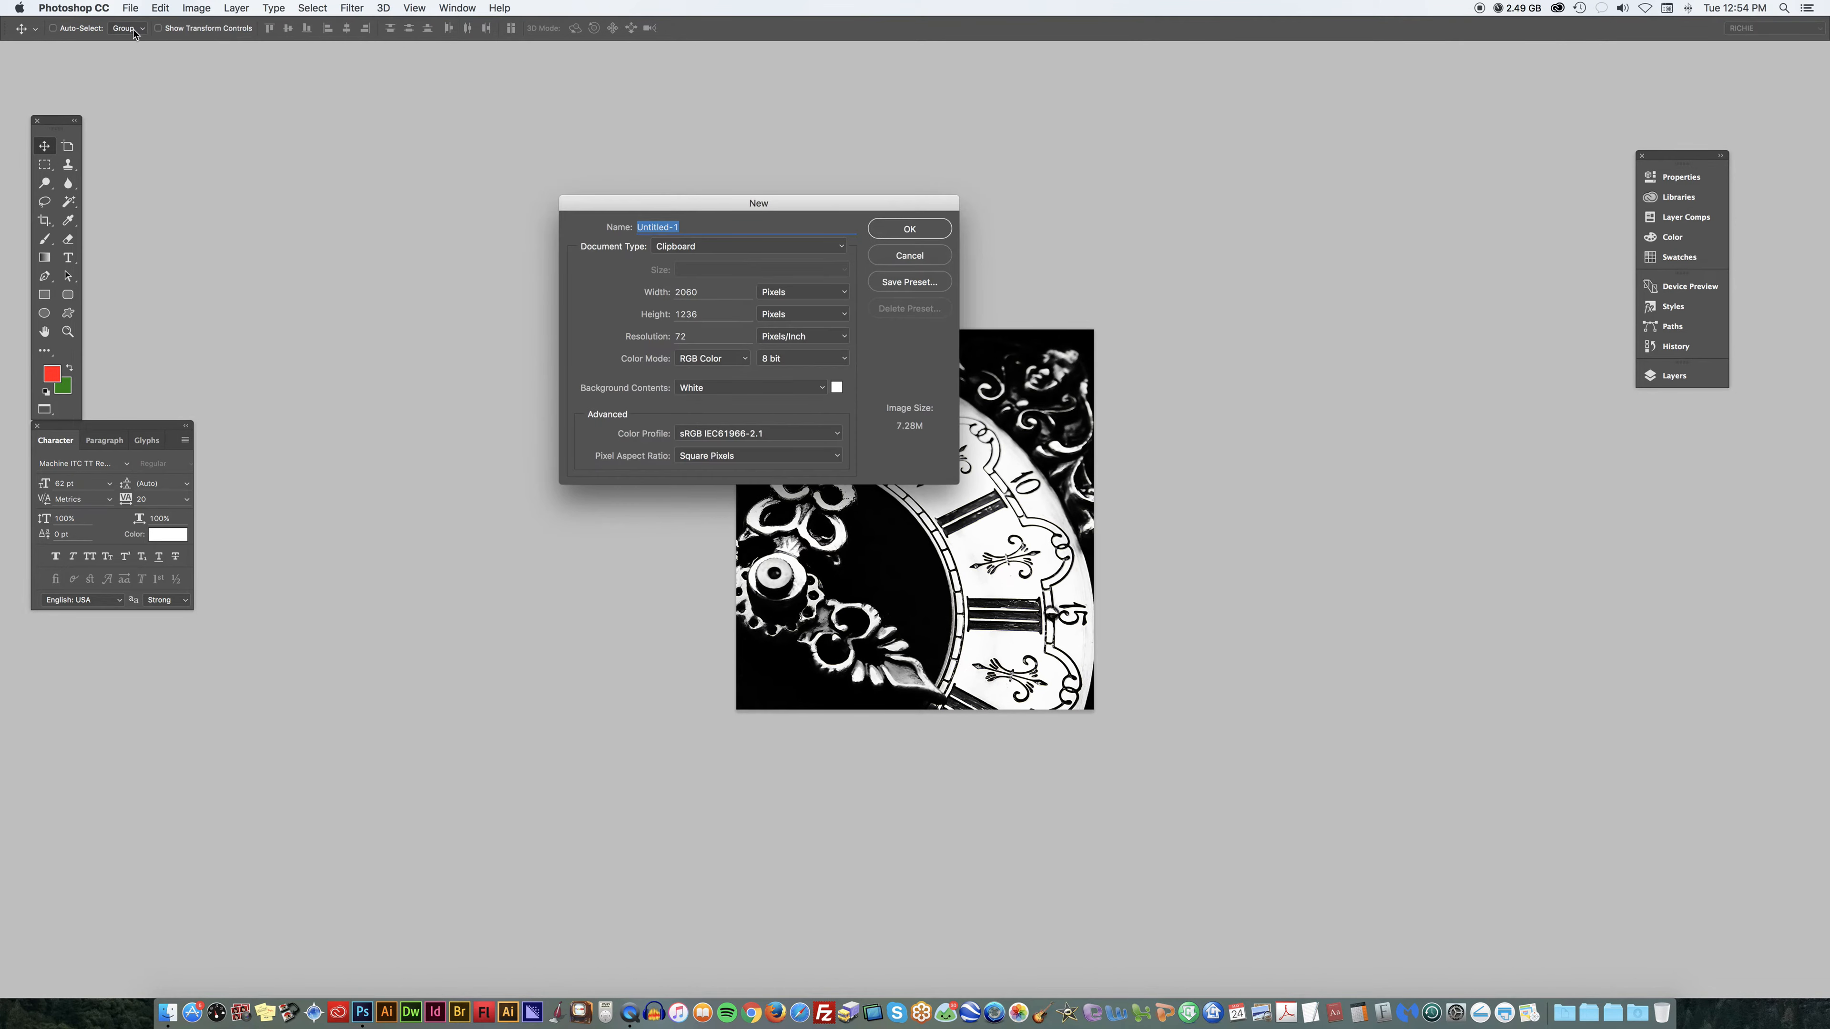
drag(713, 202, 1320, 492)
drag(1401, 539, 1514, 585)
click(1614, 678)
click(1612, 675)
double_click(1529, 678)
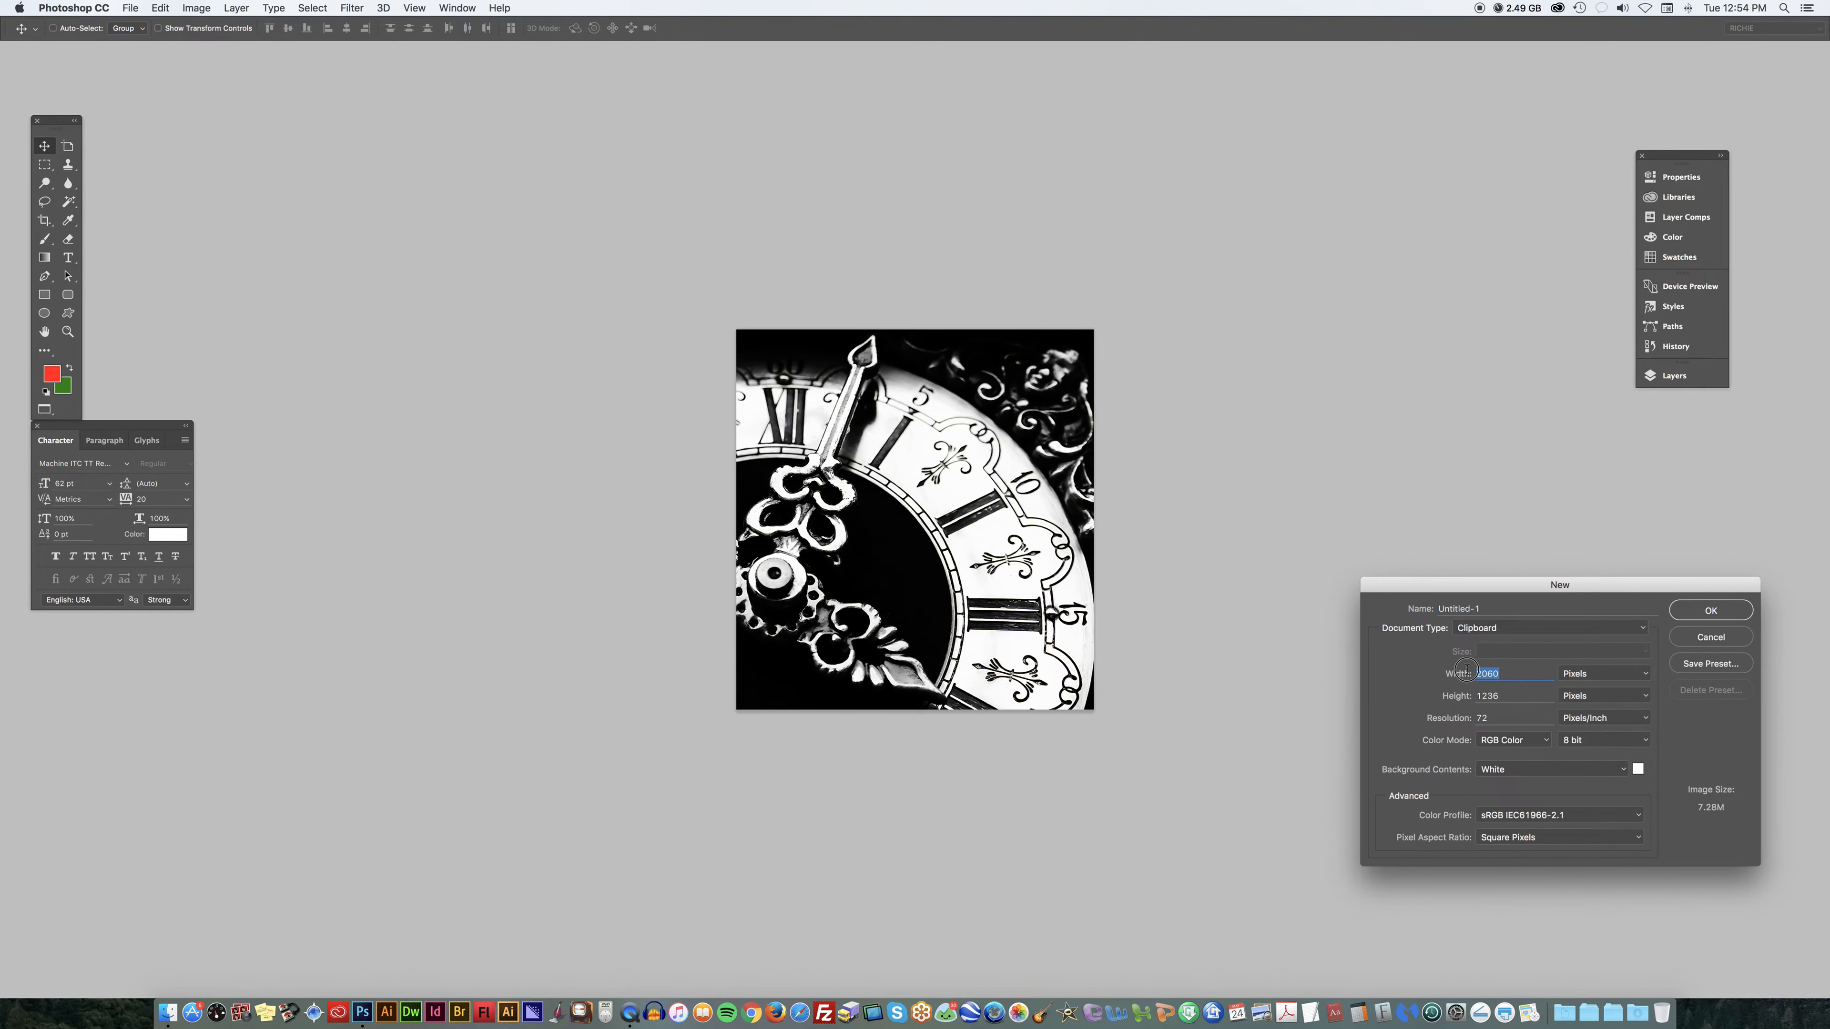
drag(1438, 588, 1273, 534)
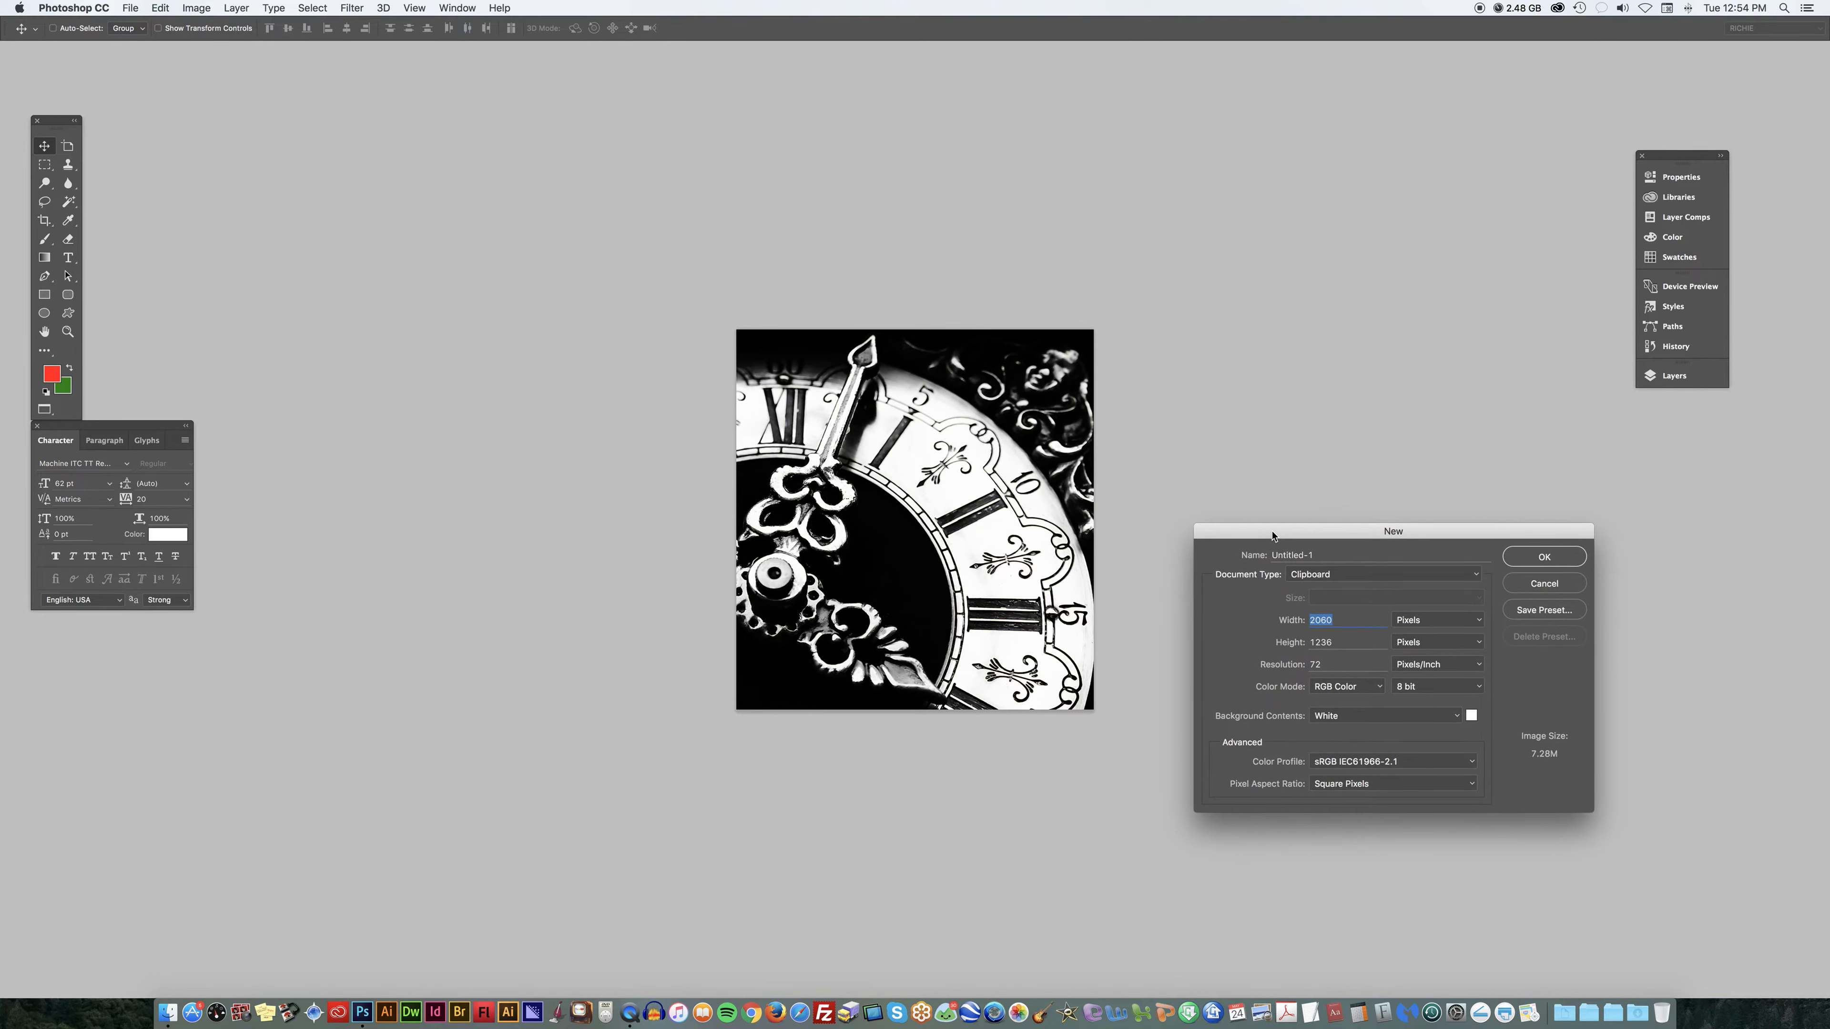
text(500)
drag(1333, 642, 1277, 644)
text(400)
Try CMYK Color as the new document's color mode, set it back to RGB Color, and create the document.
click(1361, 689)
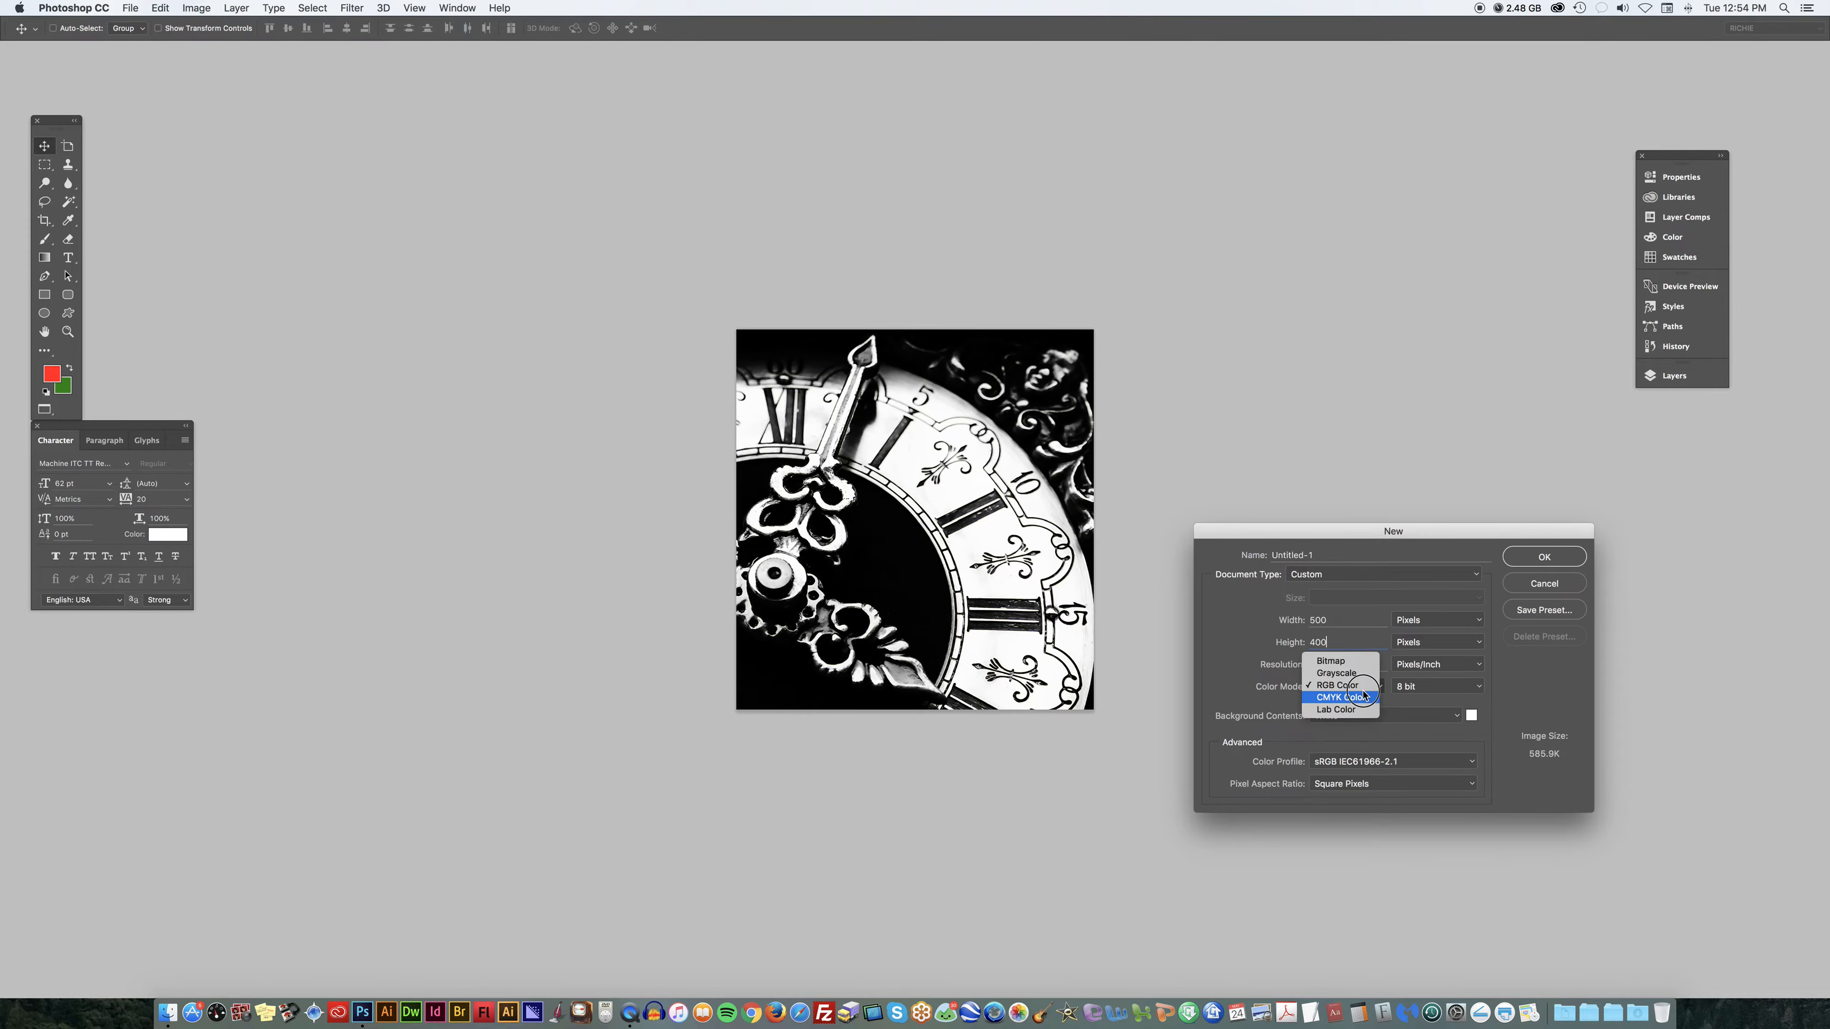
click(1362, 697)
click(1353, 689)
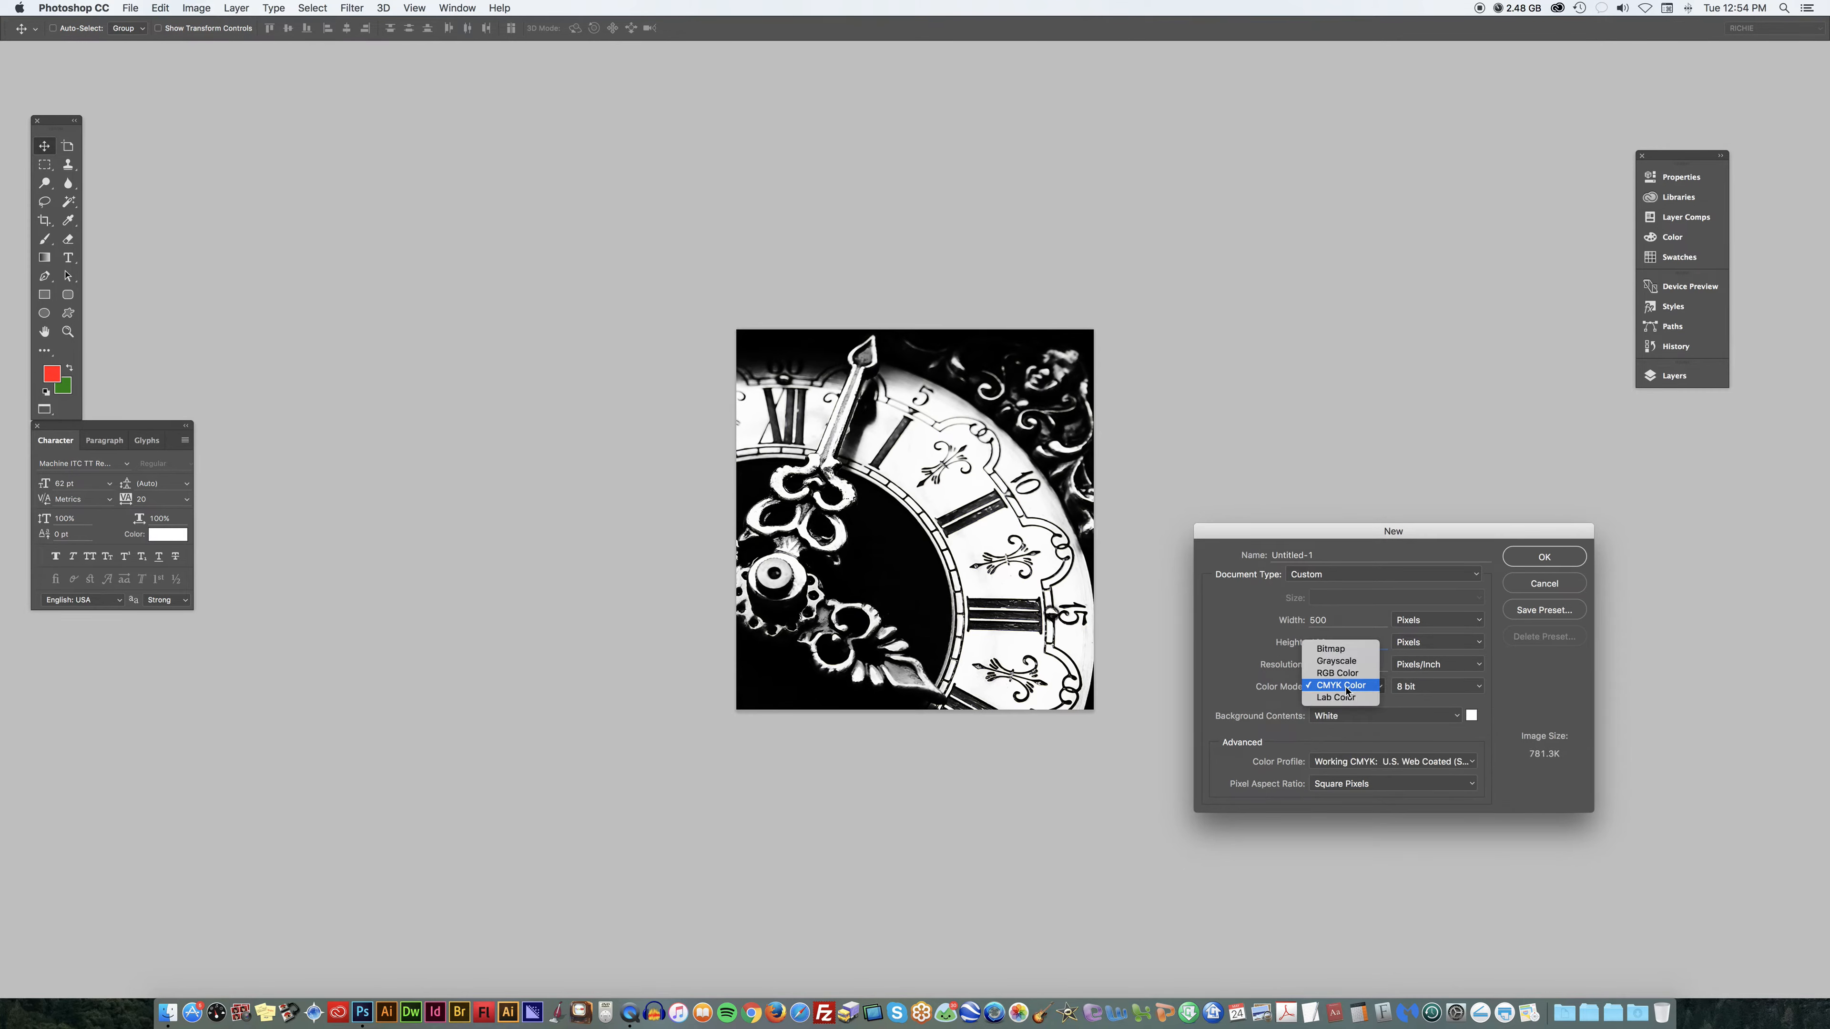
click(1352, 673)
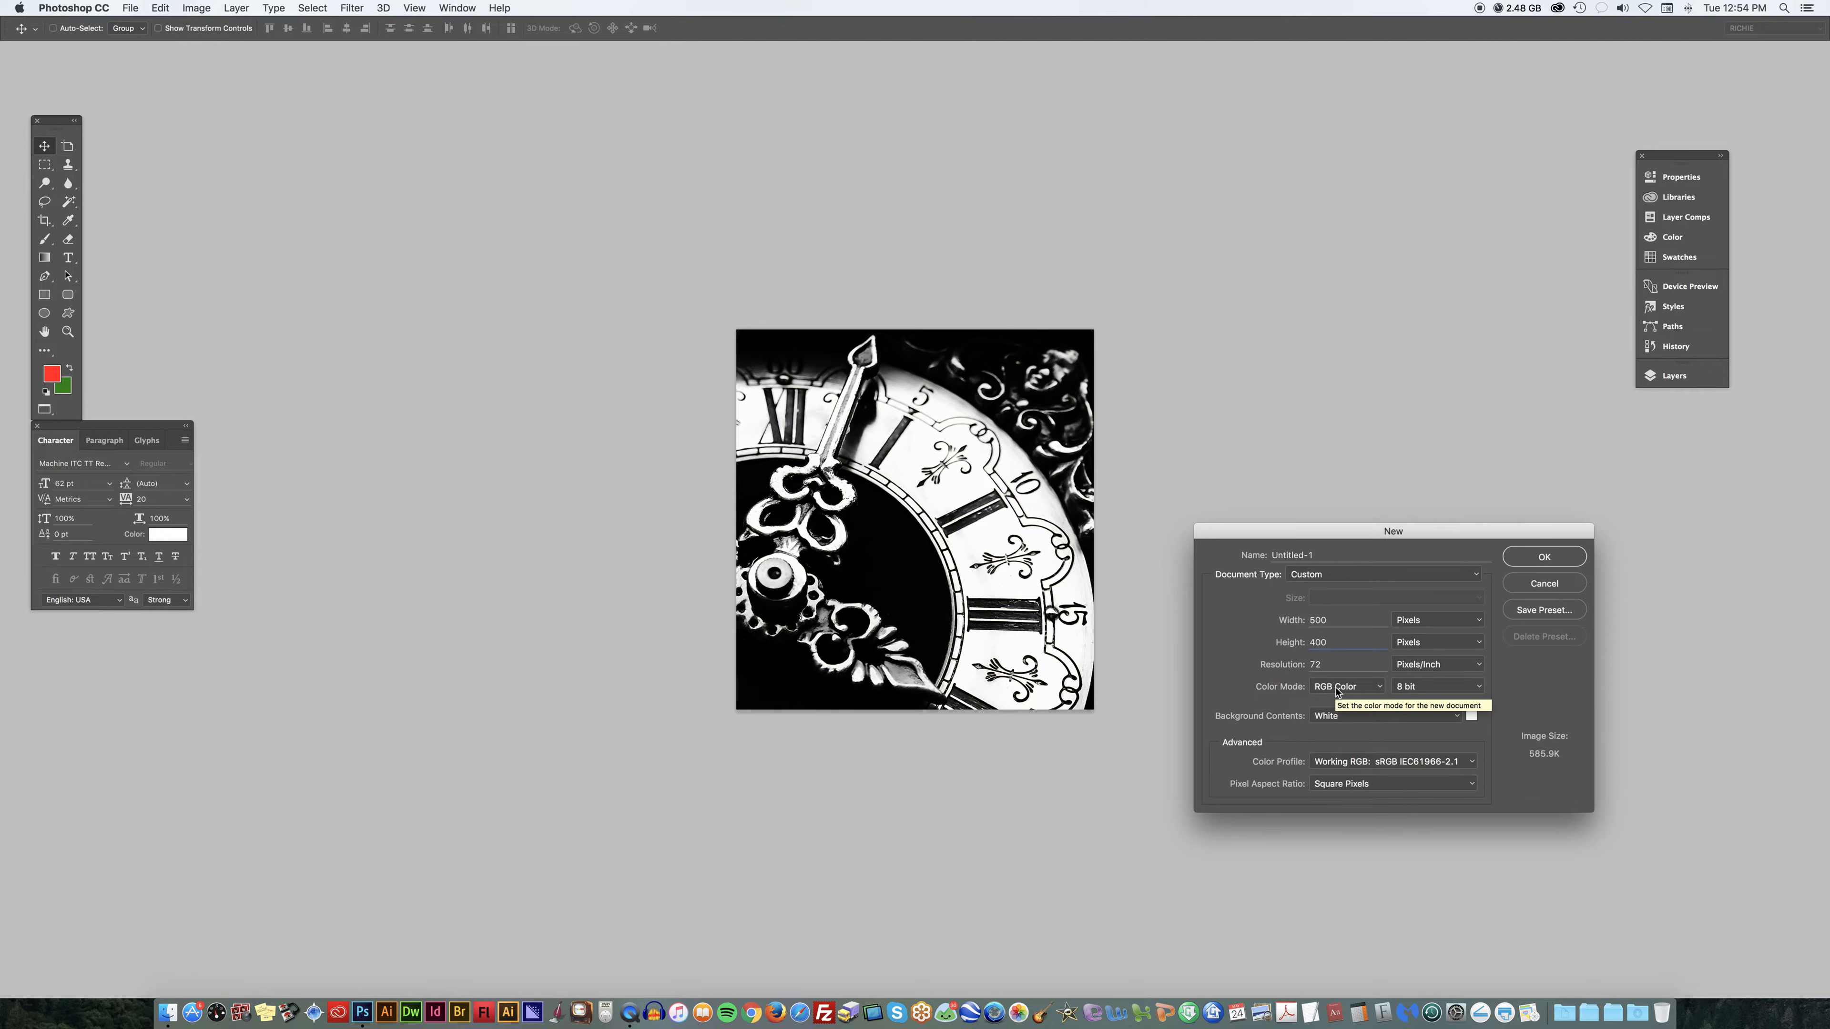
click(1380, 691)
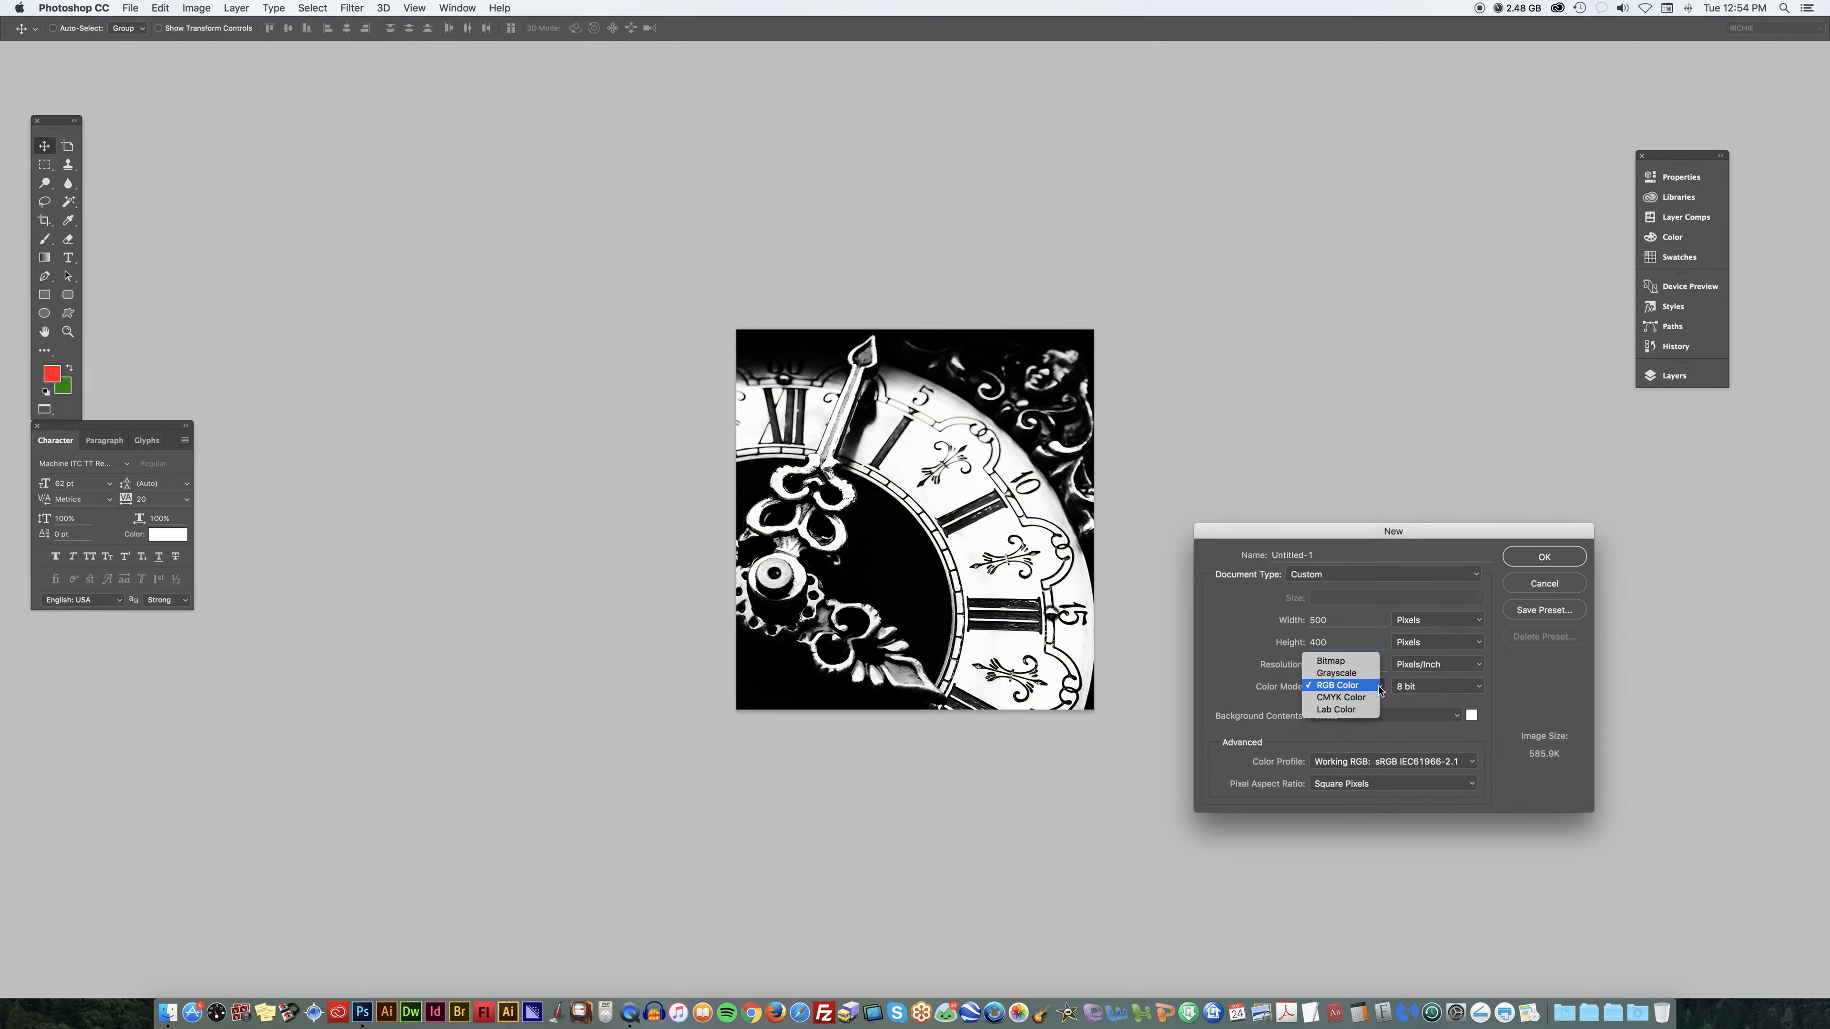
click(1339, 686)
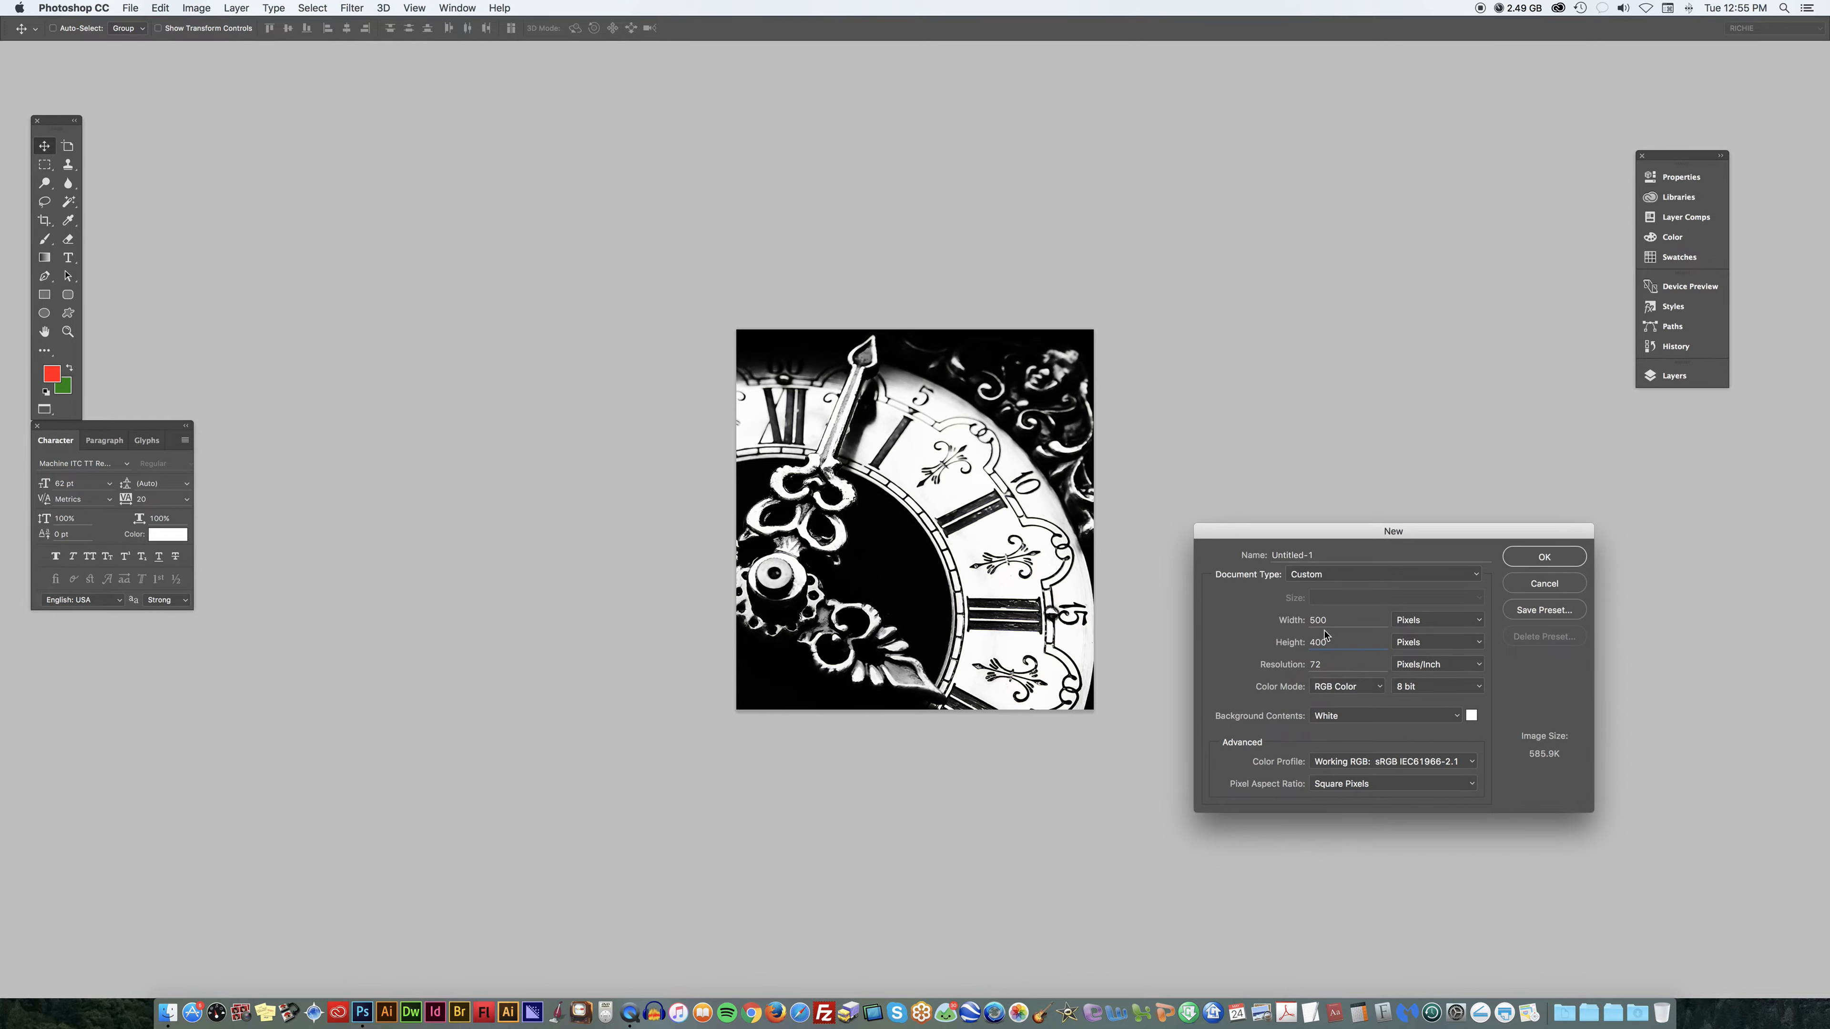
click(1542, 557)
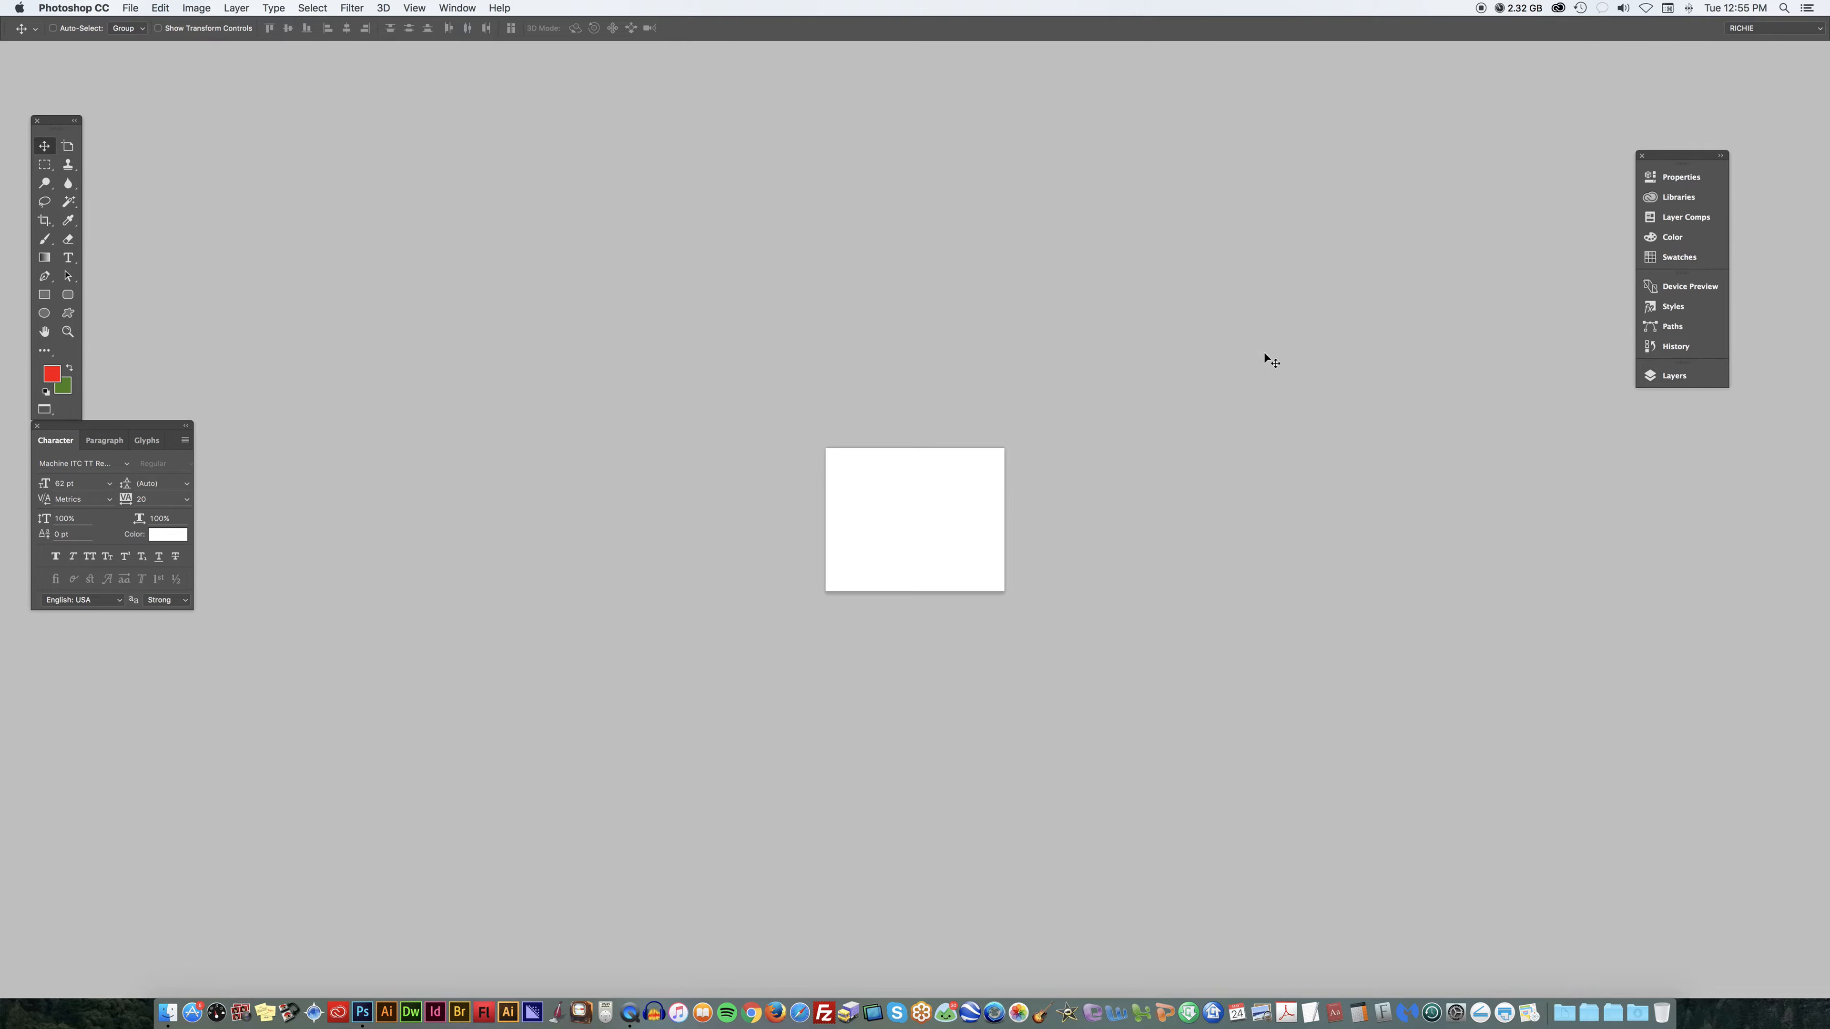
Switch the blank document's display to Standard Screen Mode.
click(459, 8)
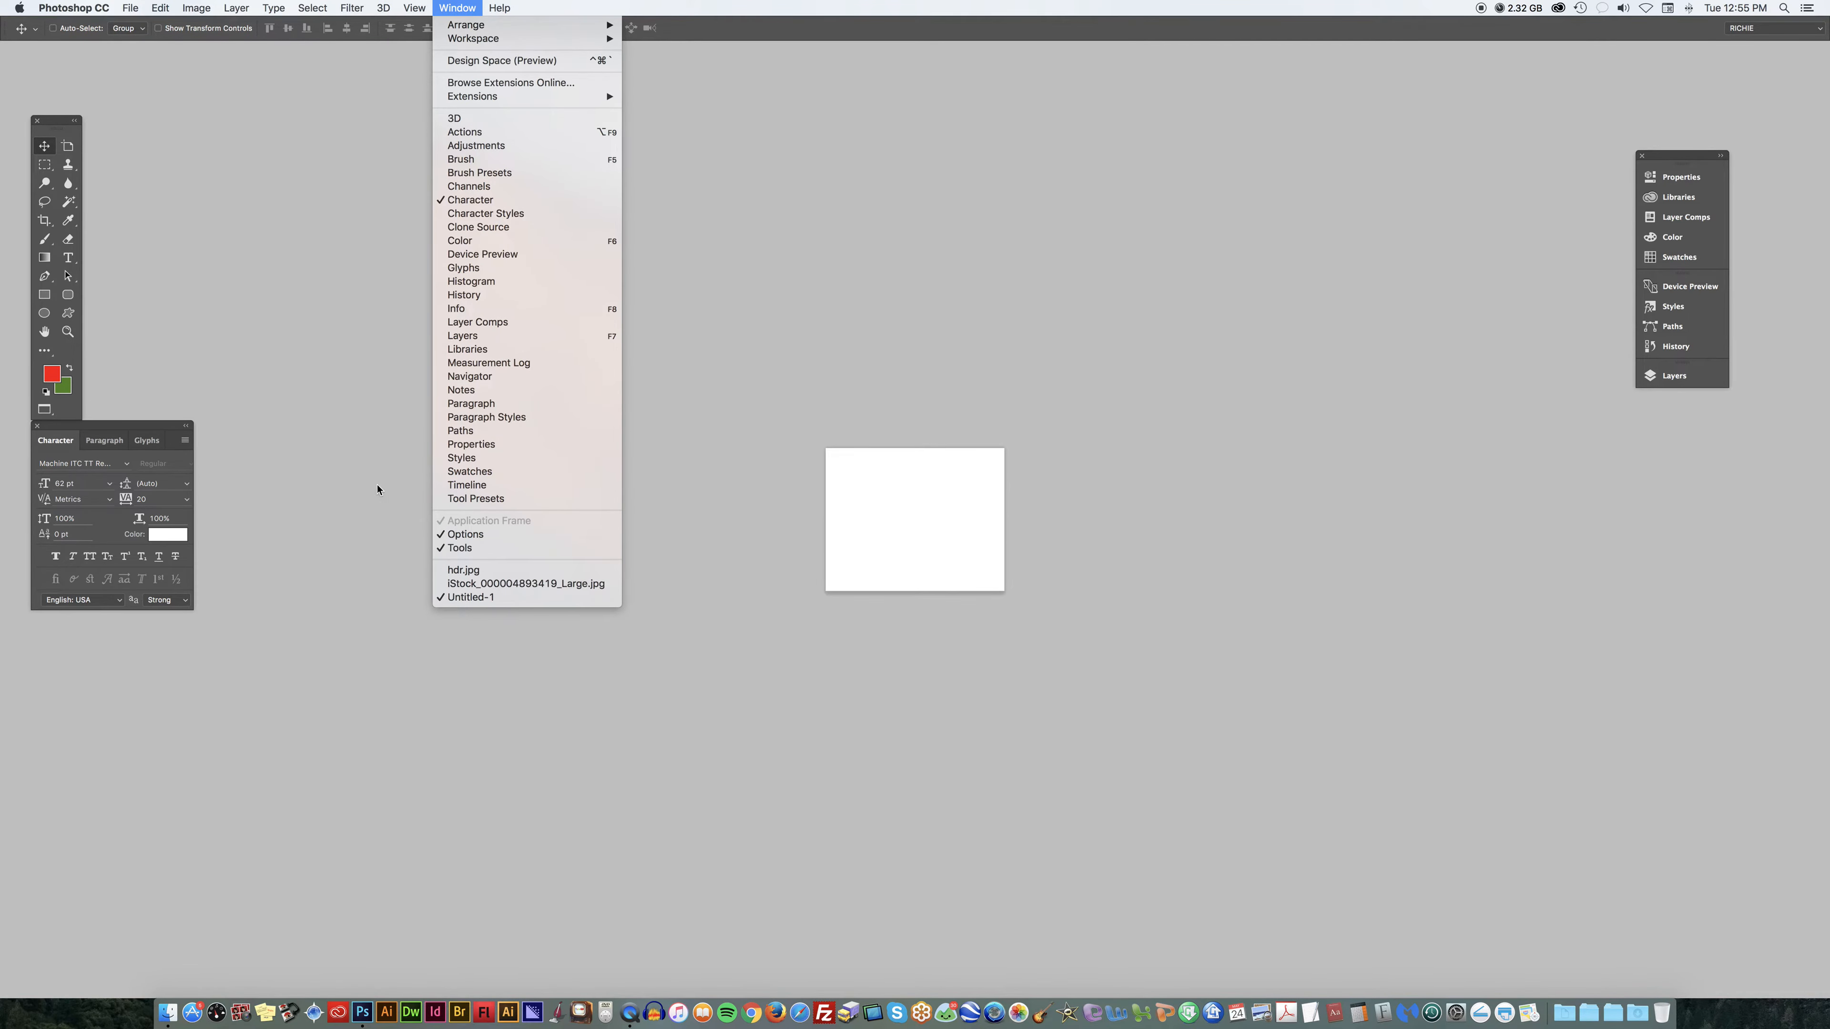
click(296, 399)
click(459, 7)
mouse_move(453, 41)
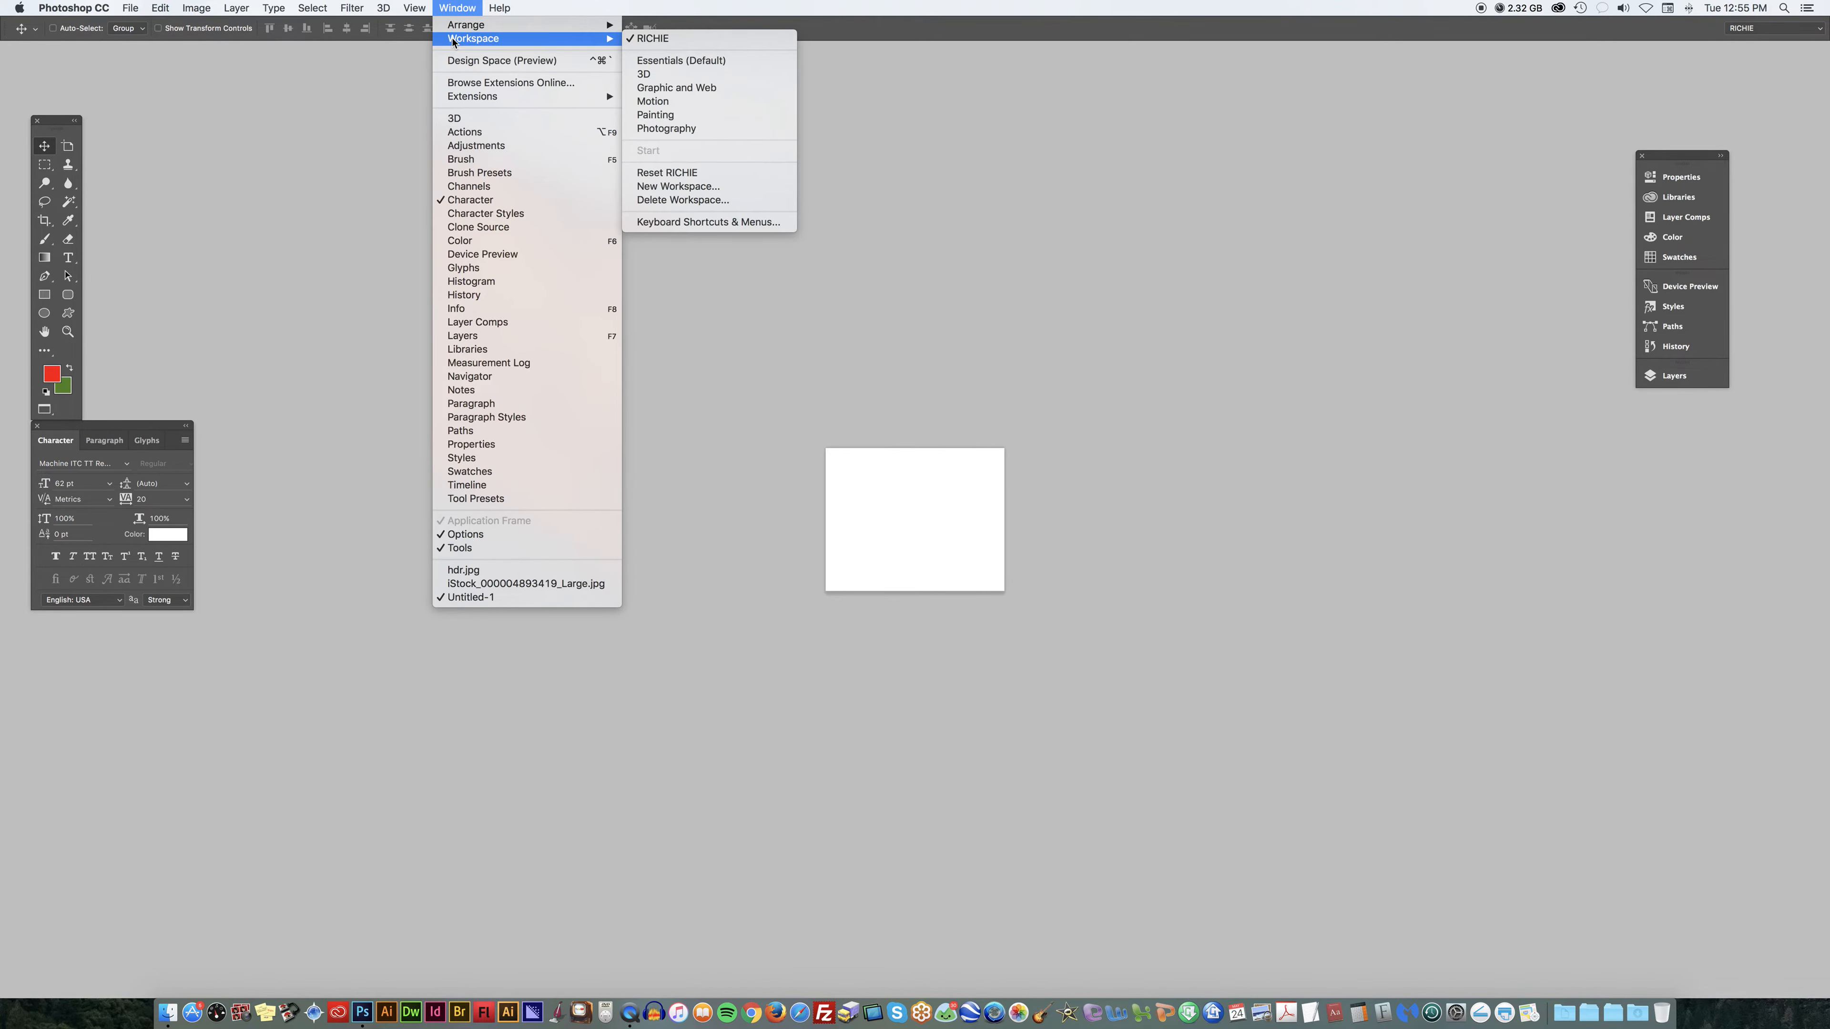
mouse_move(414, 7)
mouse_move(487, 220)
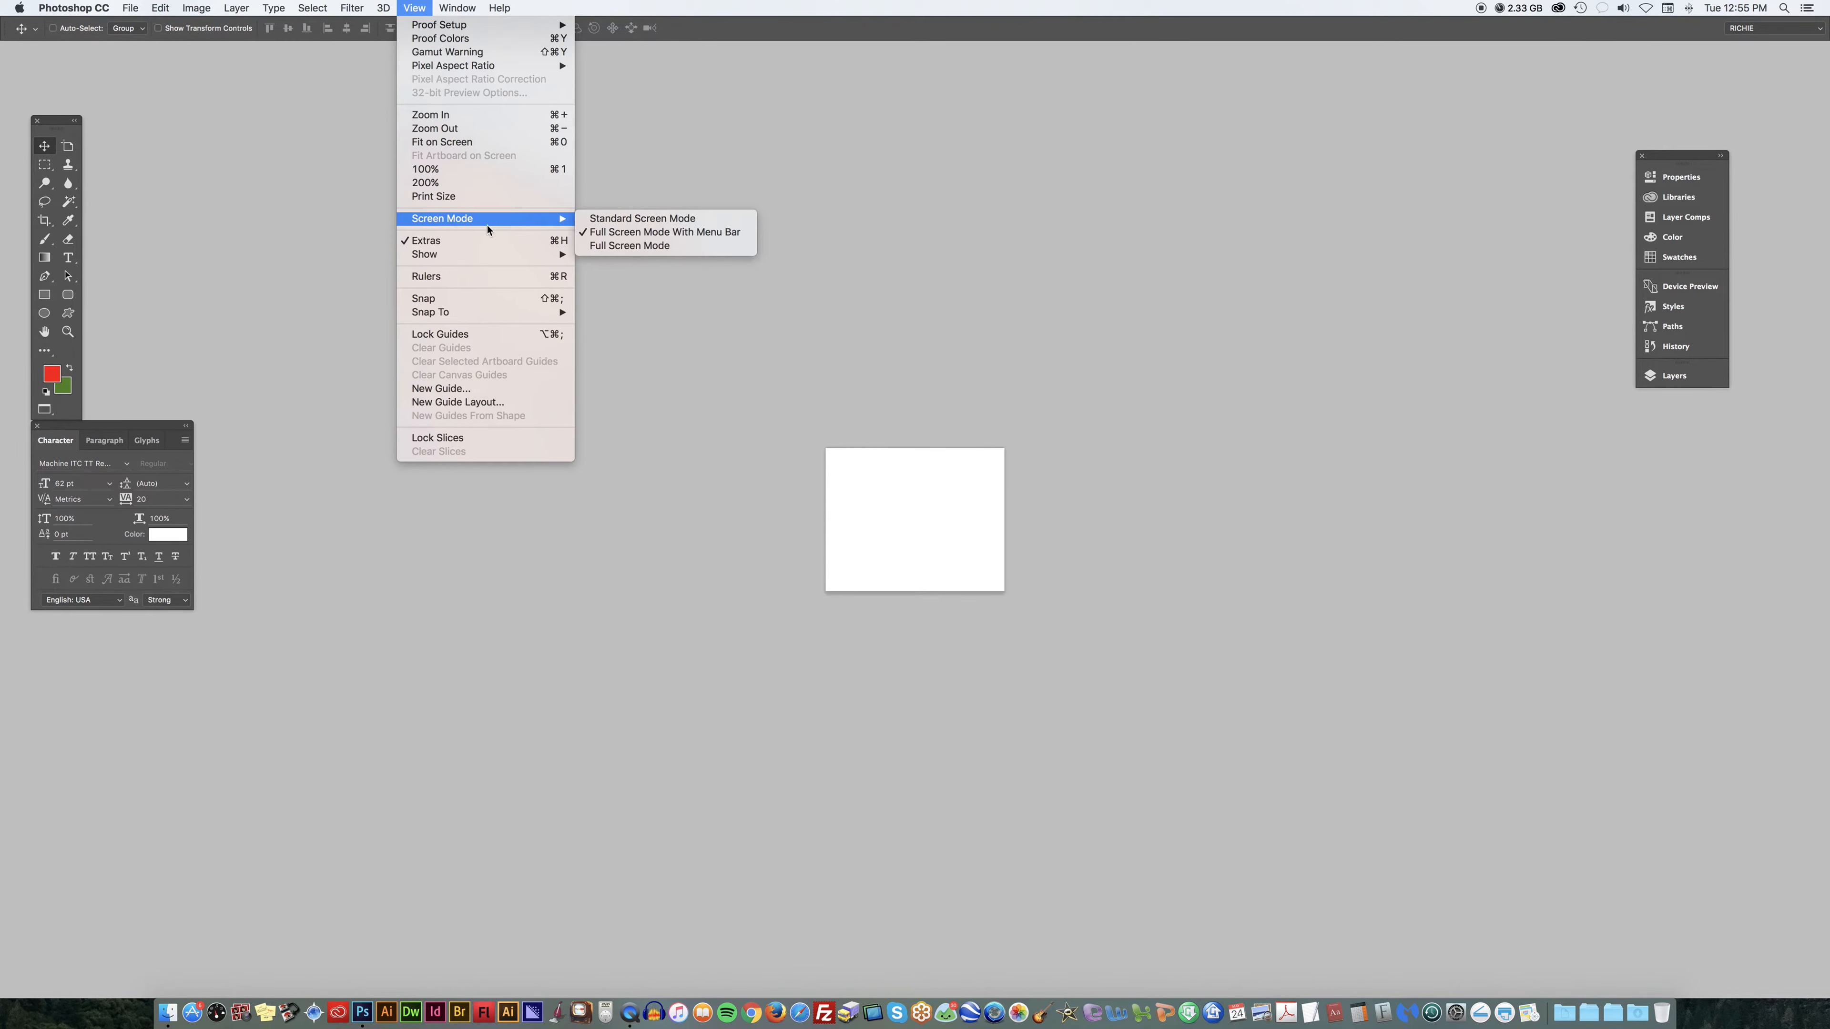
click(633, 219)
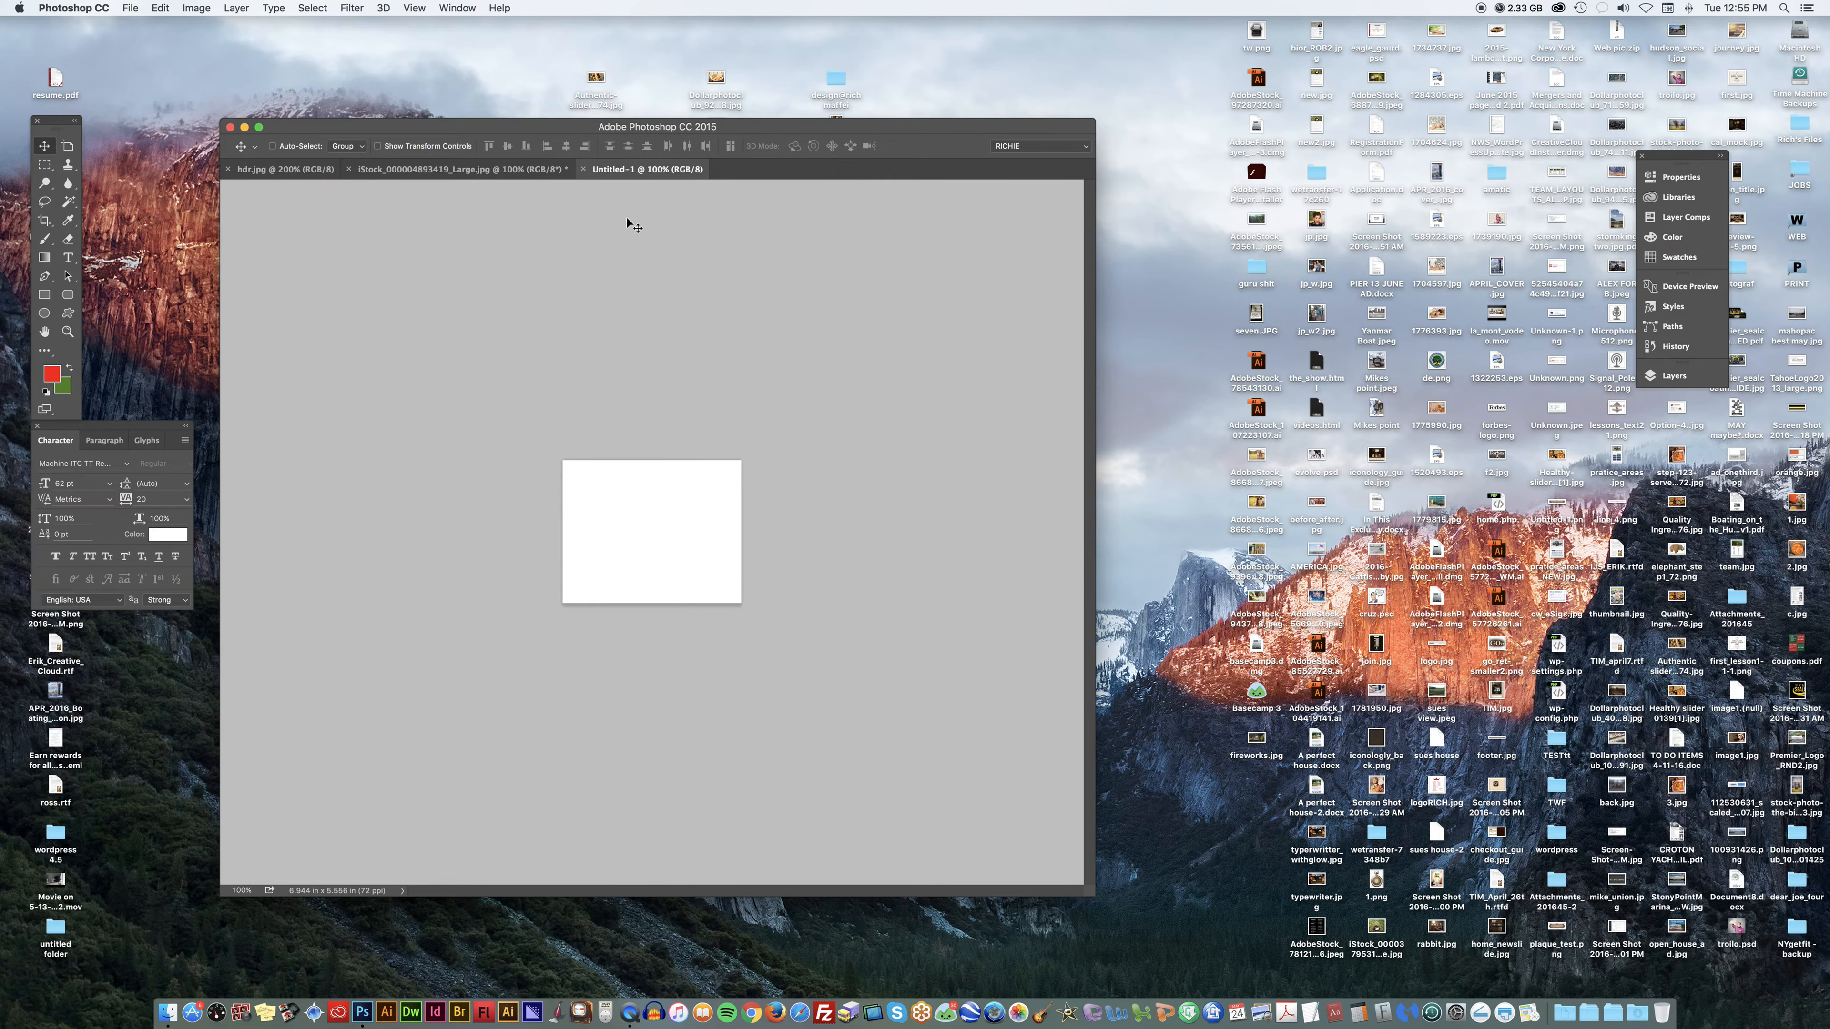
Return the blank document to Full Screen Mode With Menu Bar.
click(414, 7)
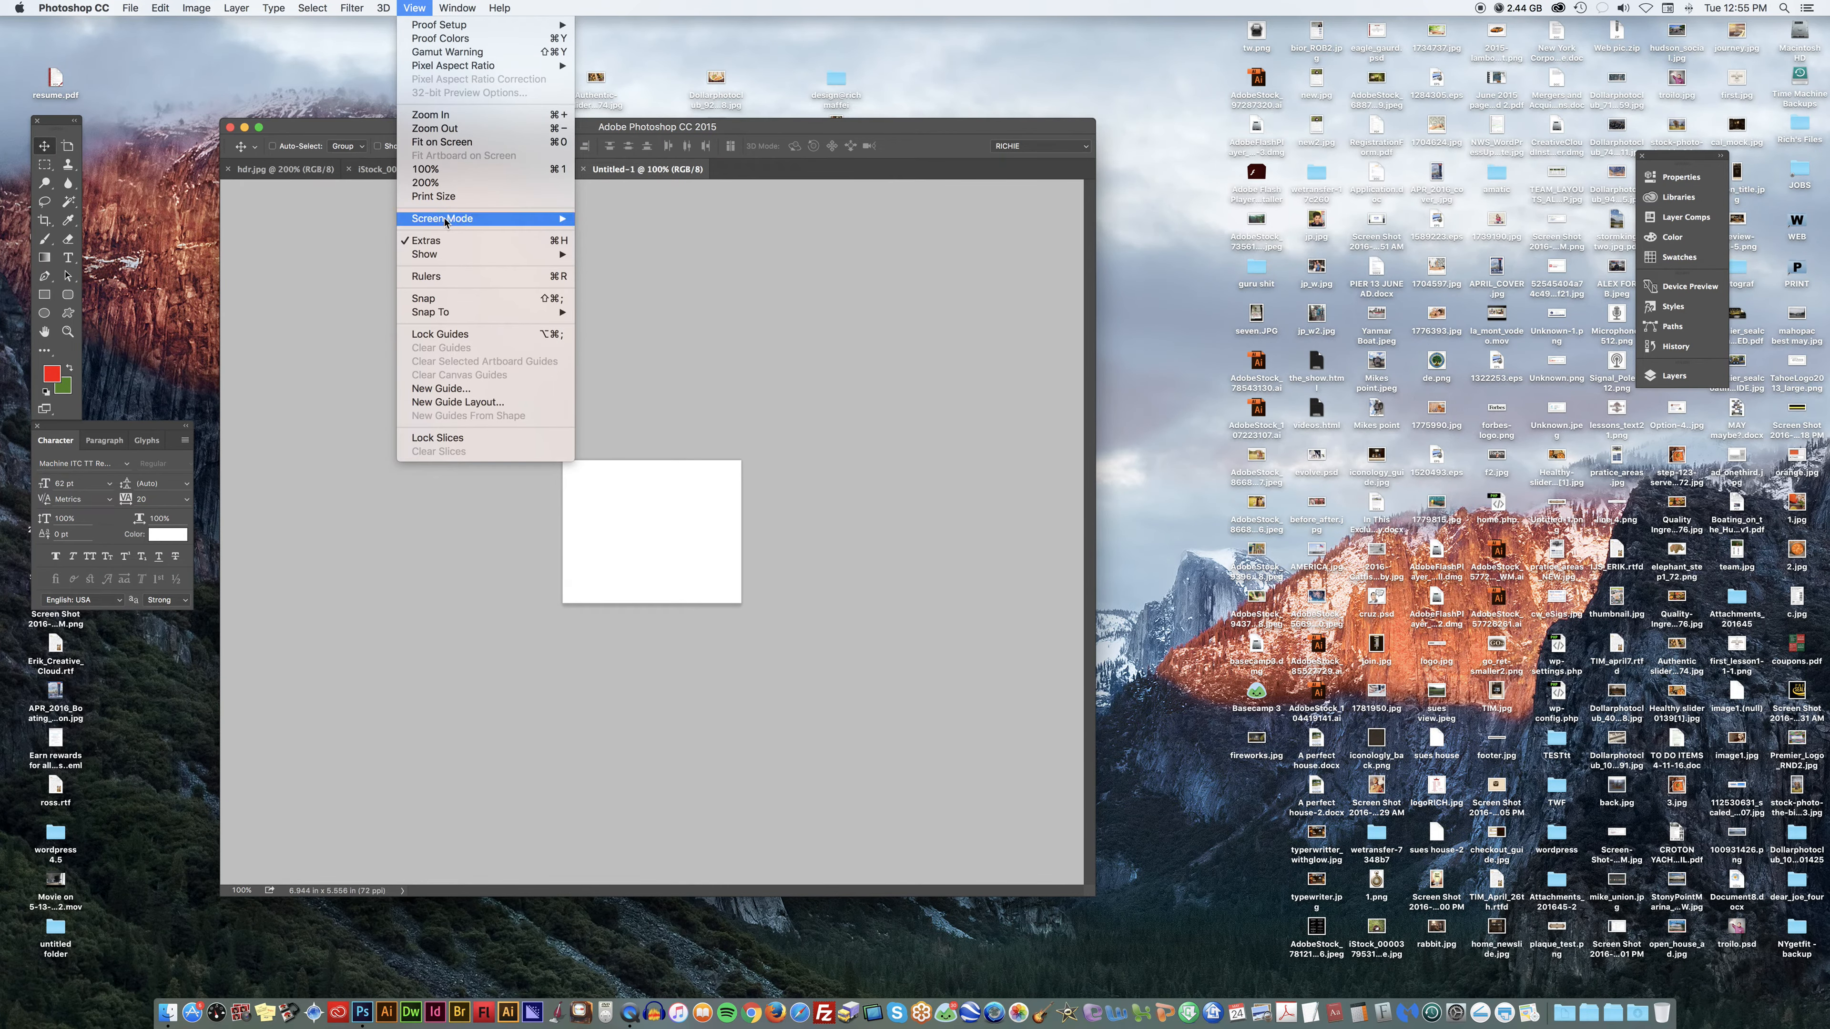
mouse_move(445, 220)
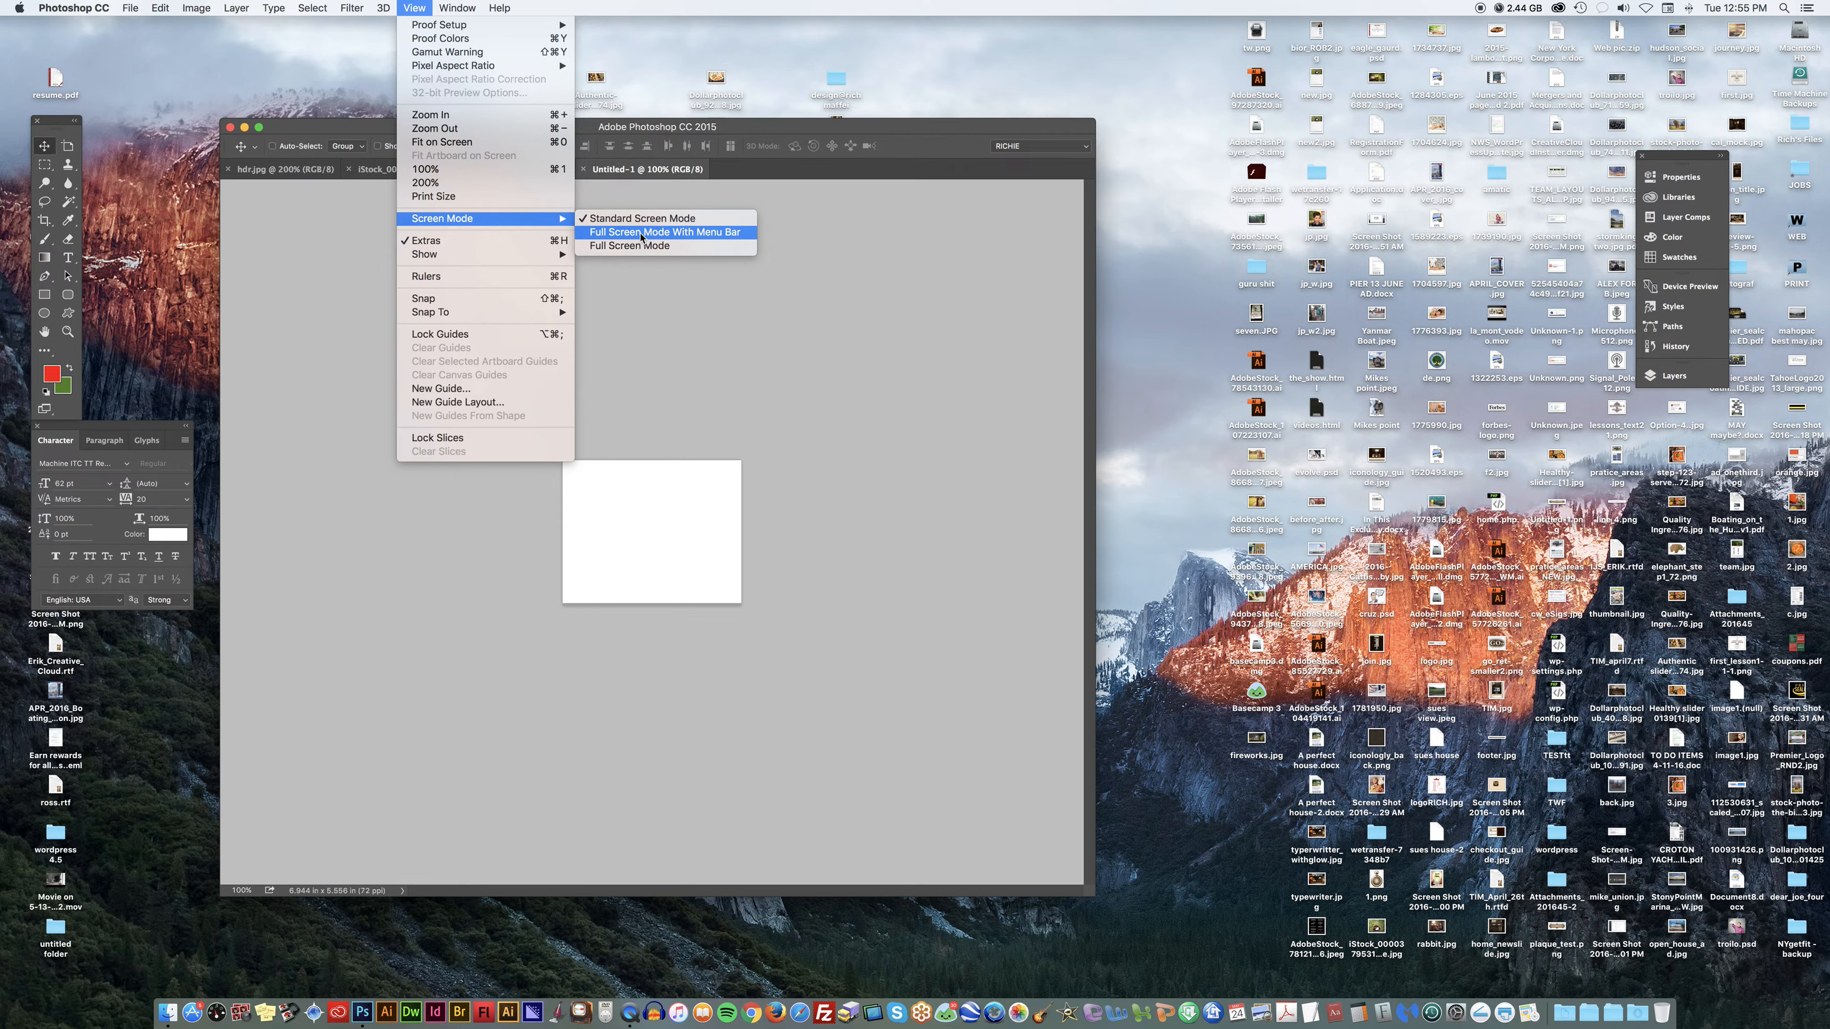
click(640, 233)
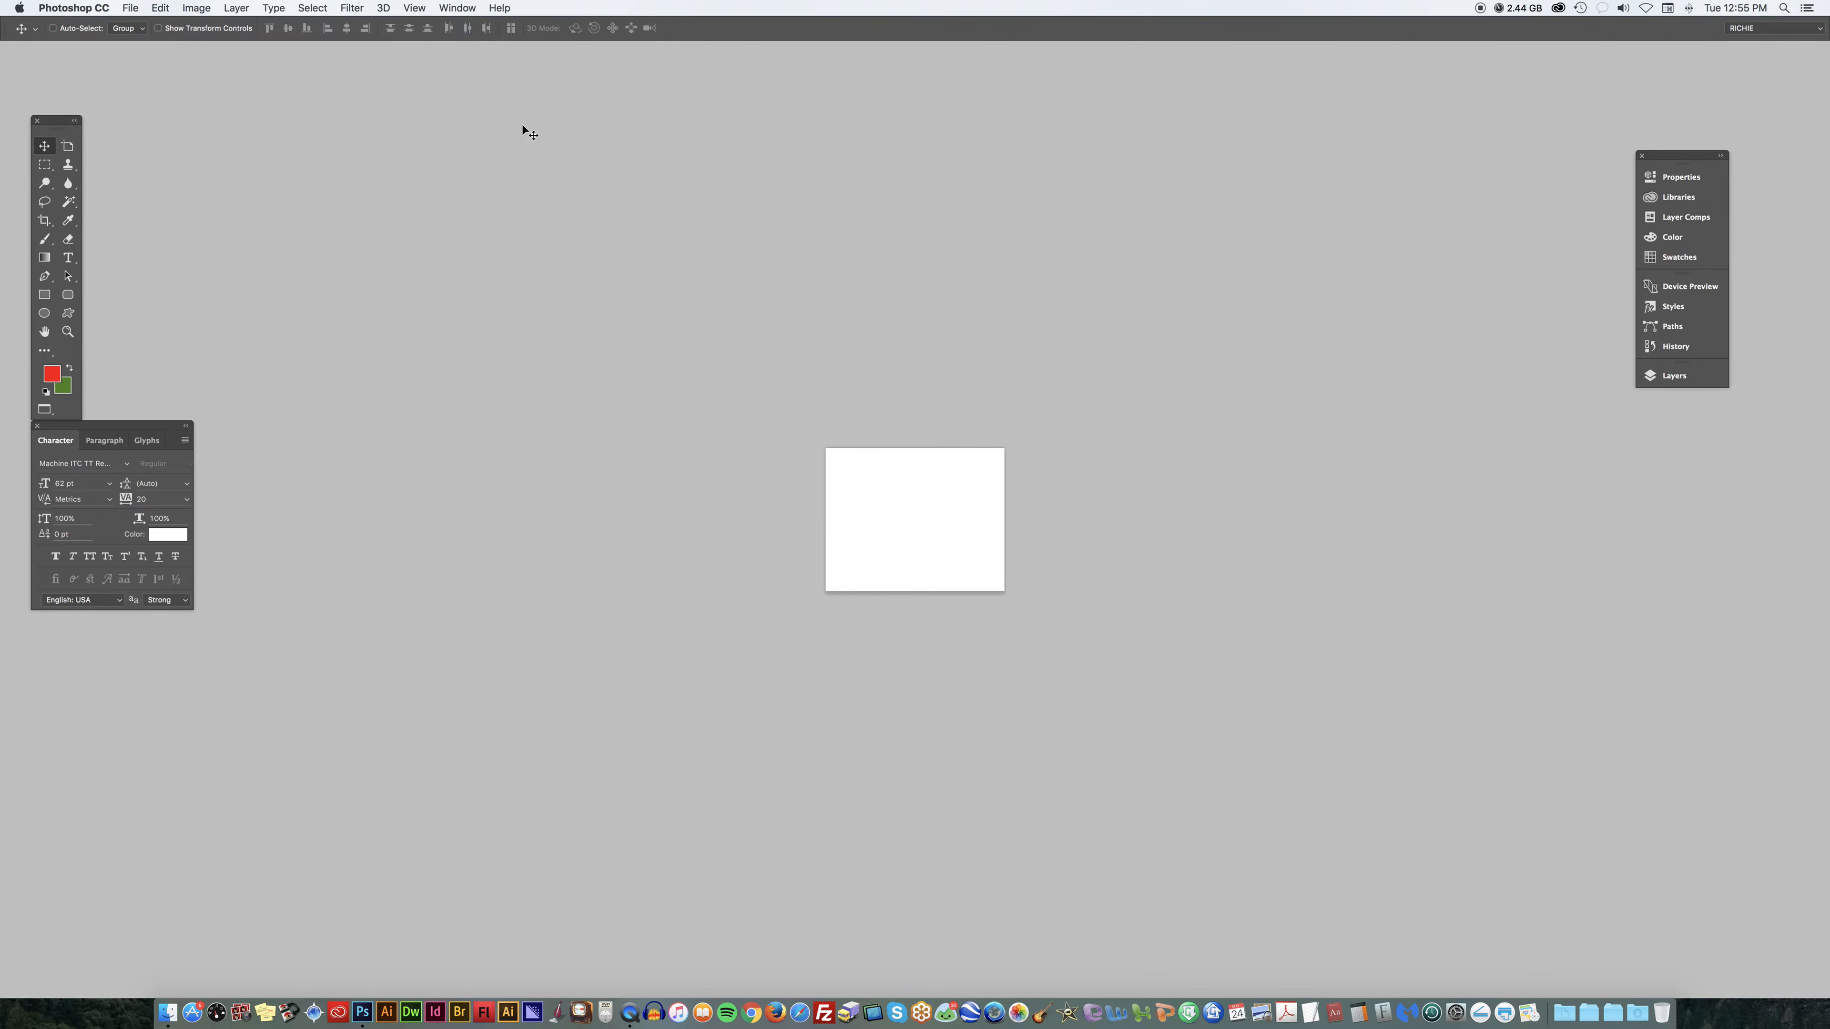
click(457, 7)
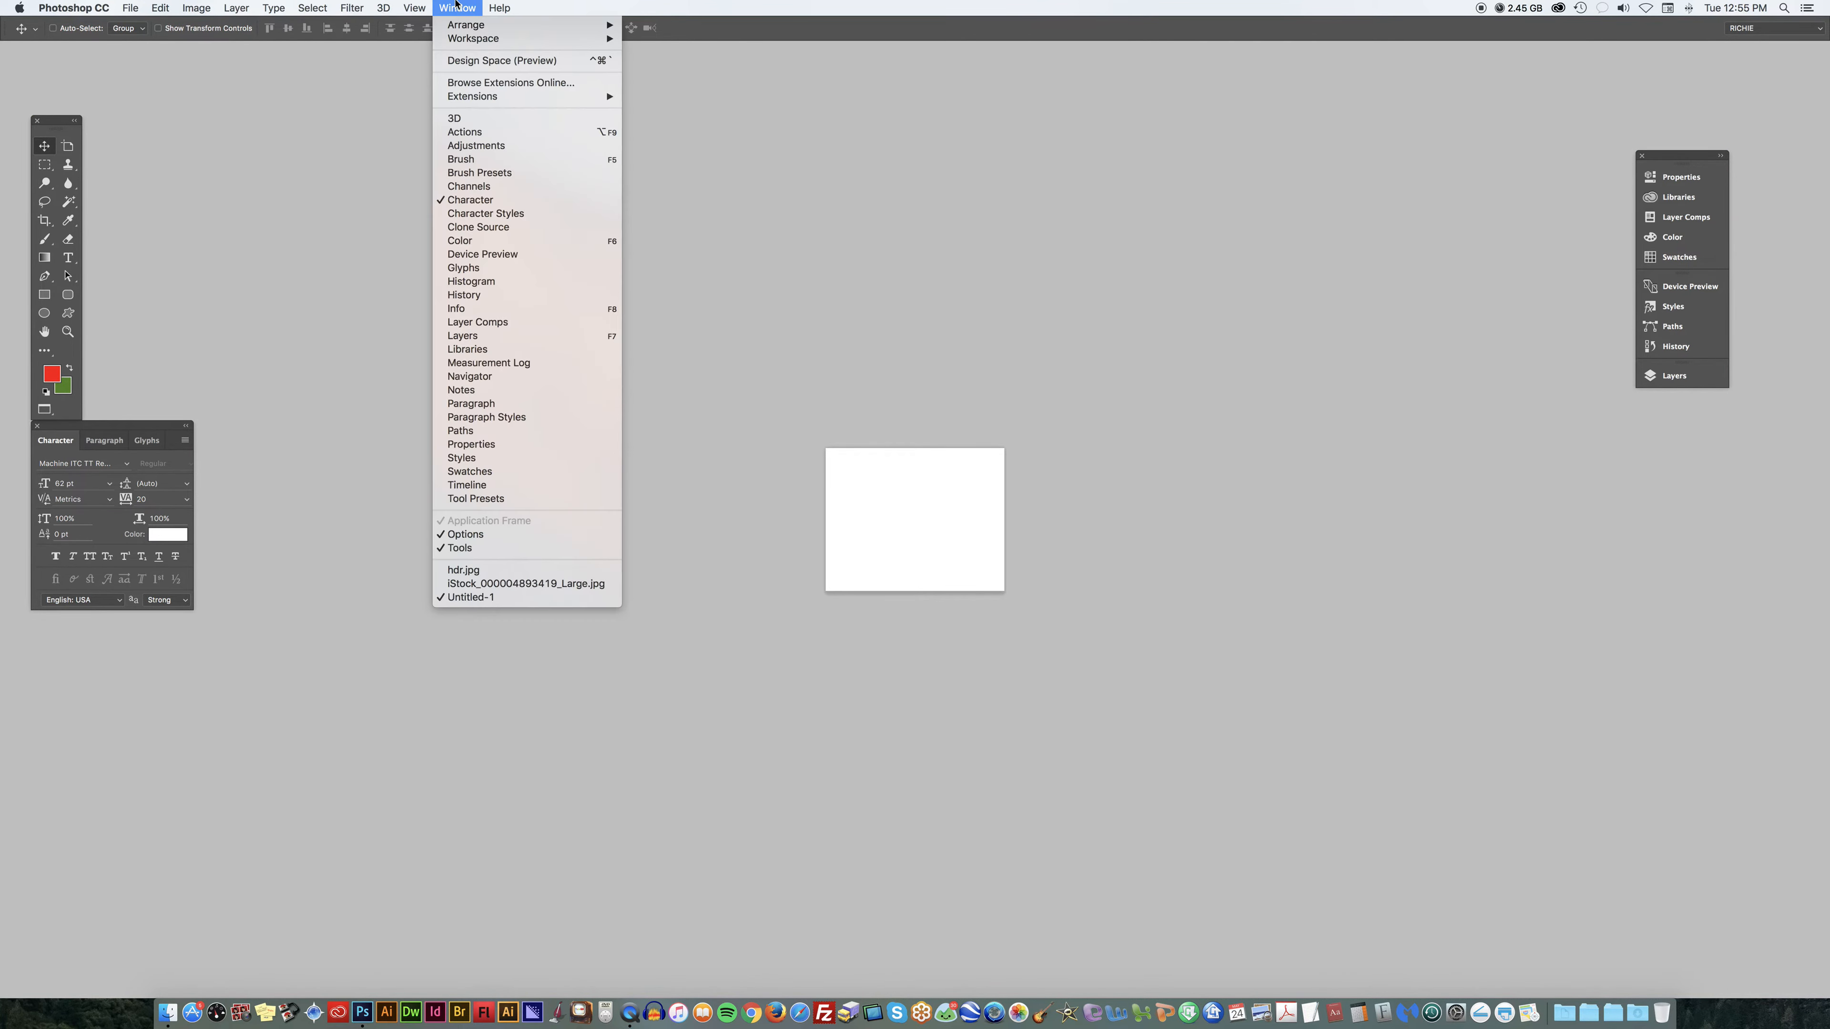
click(453, 584)
click(461, 6)
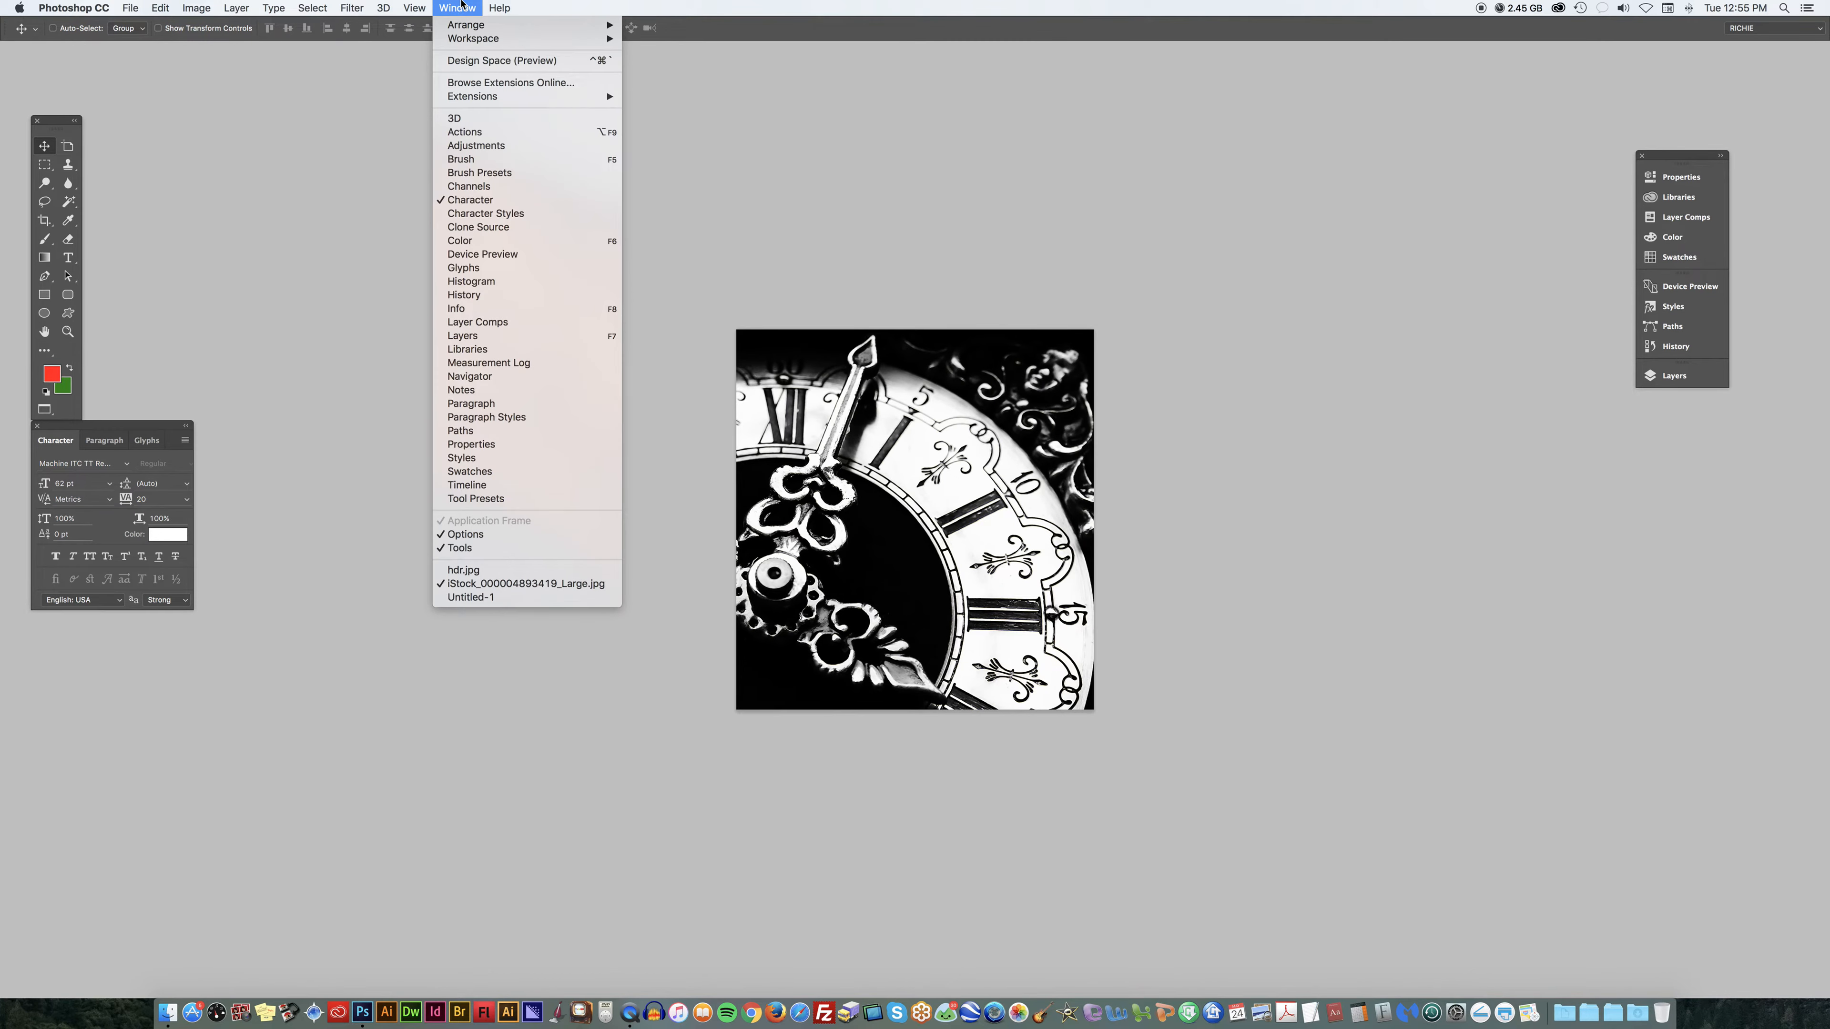
mouse_move(484, 218)
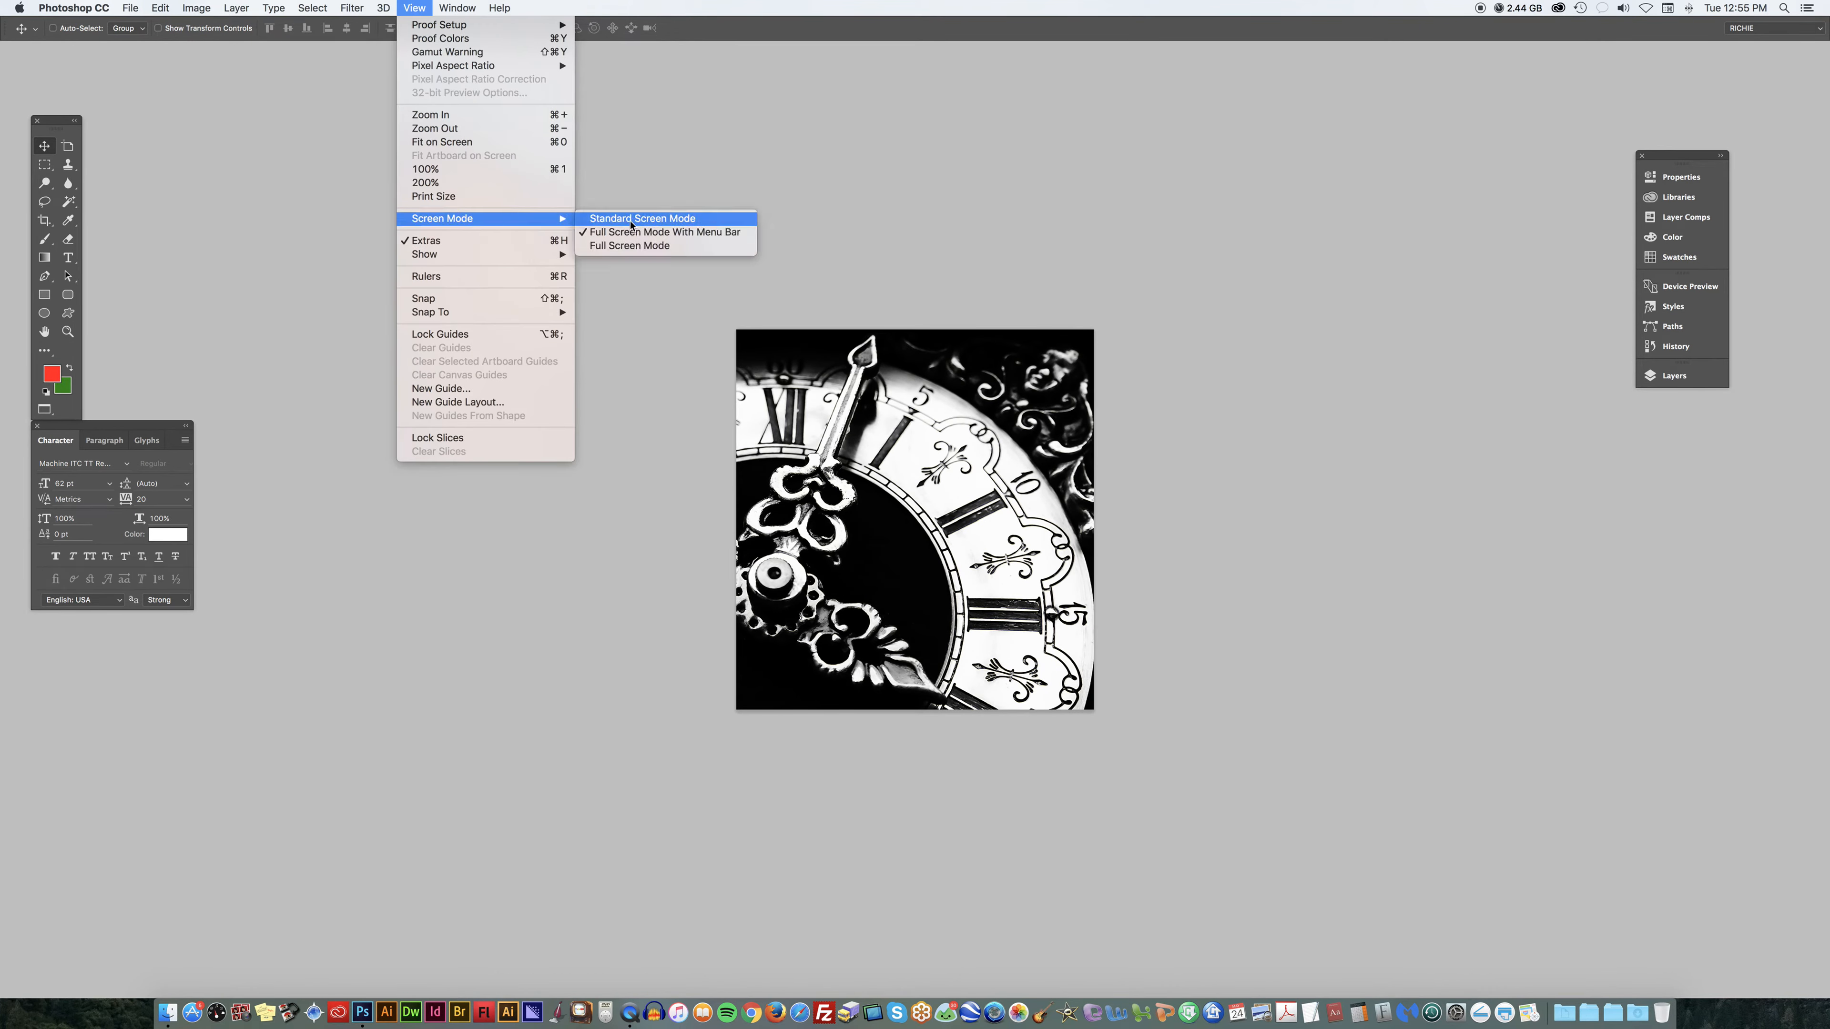
click(632, 225)
Detach the clock image into its own floating window and enlarge that window.
drag(506, 173, 1130, 262)
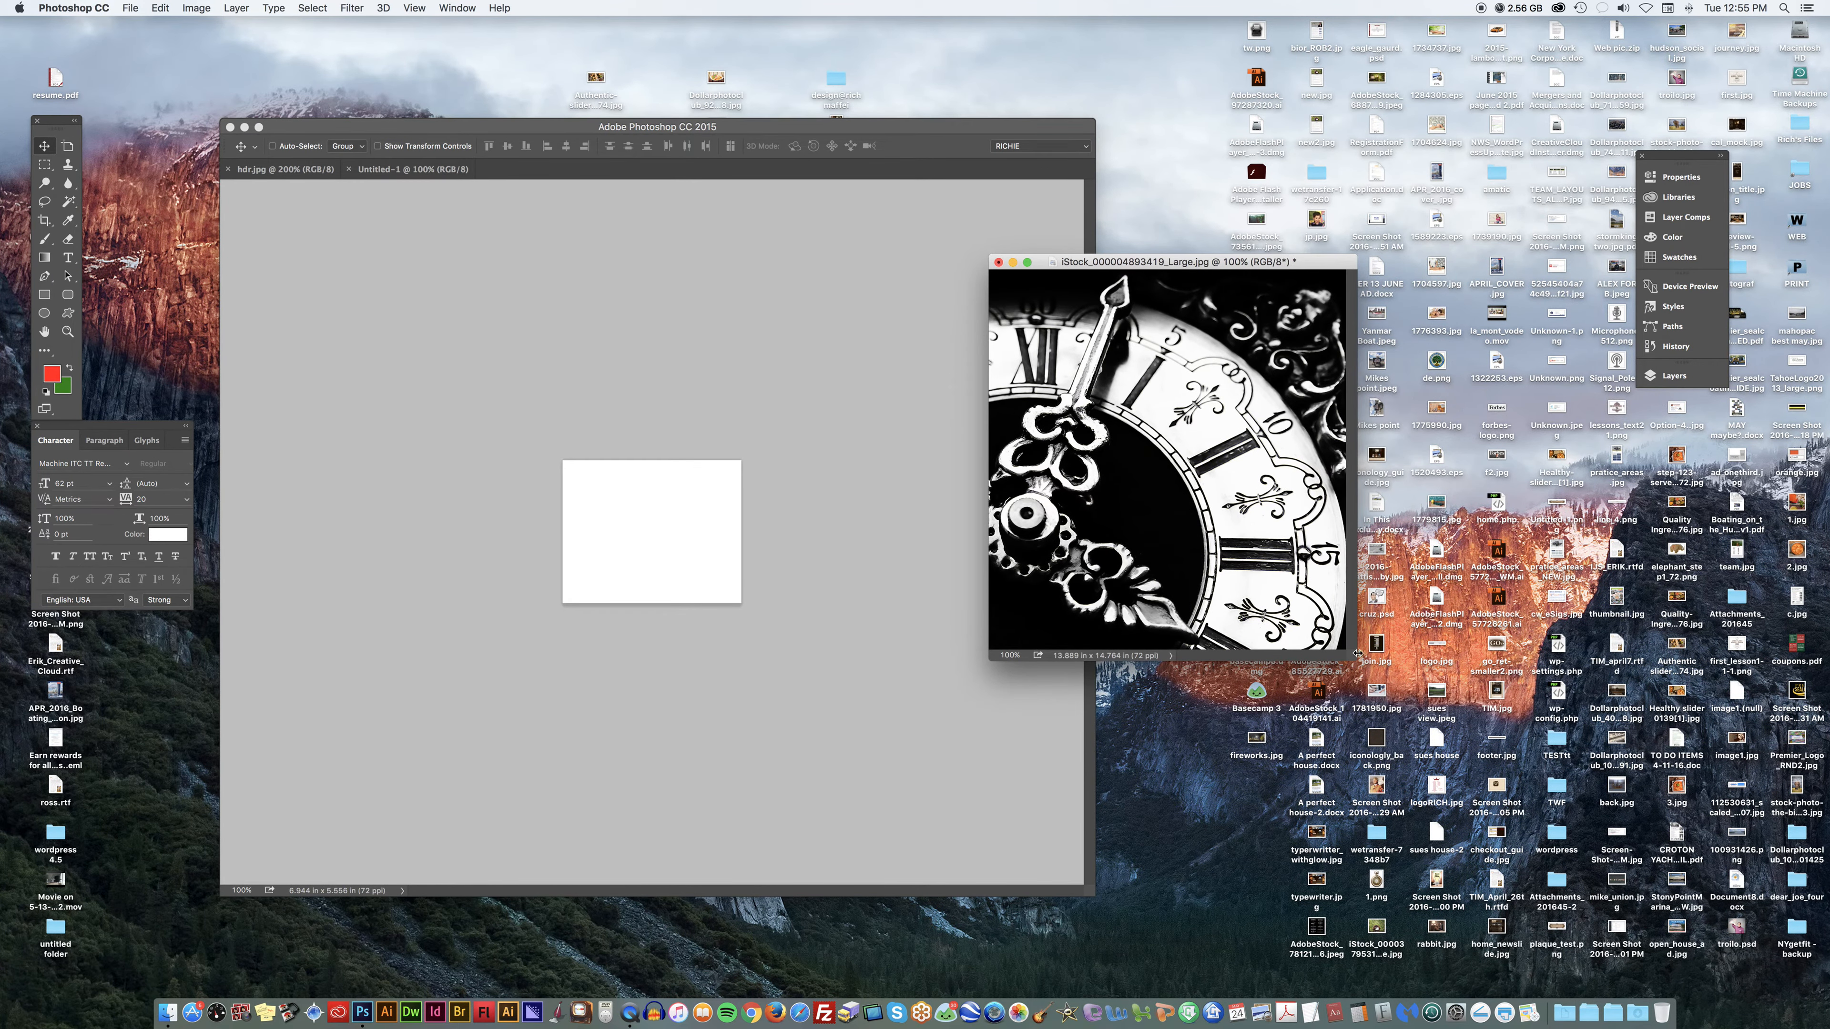
drag(1356, 661, 1581, 860)
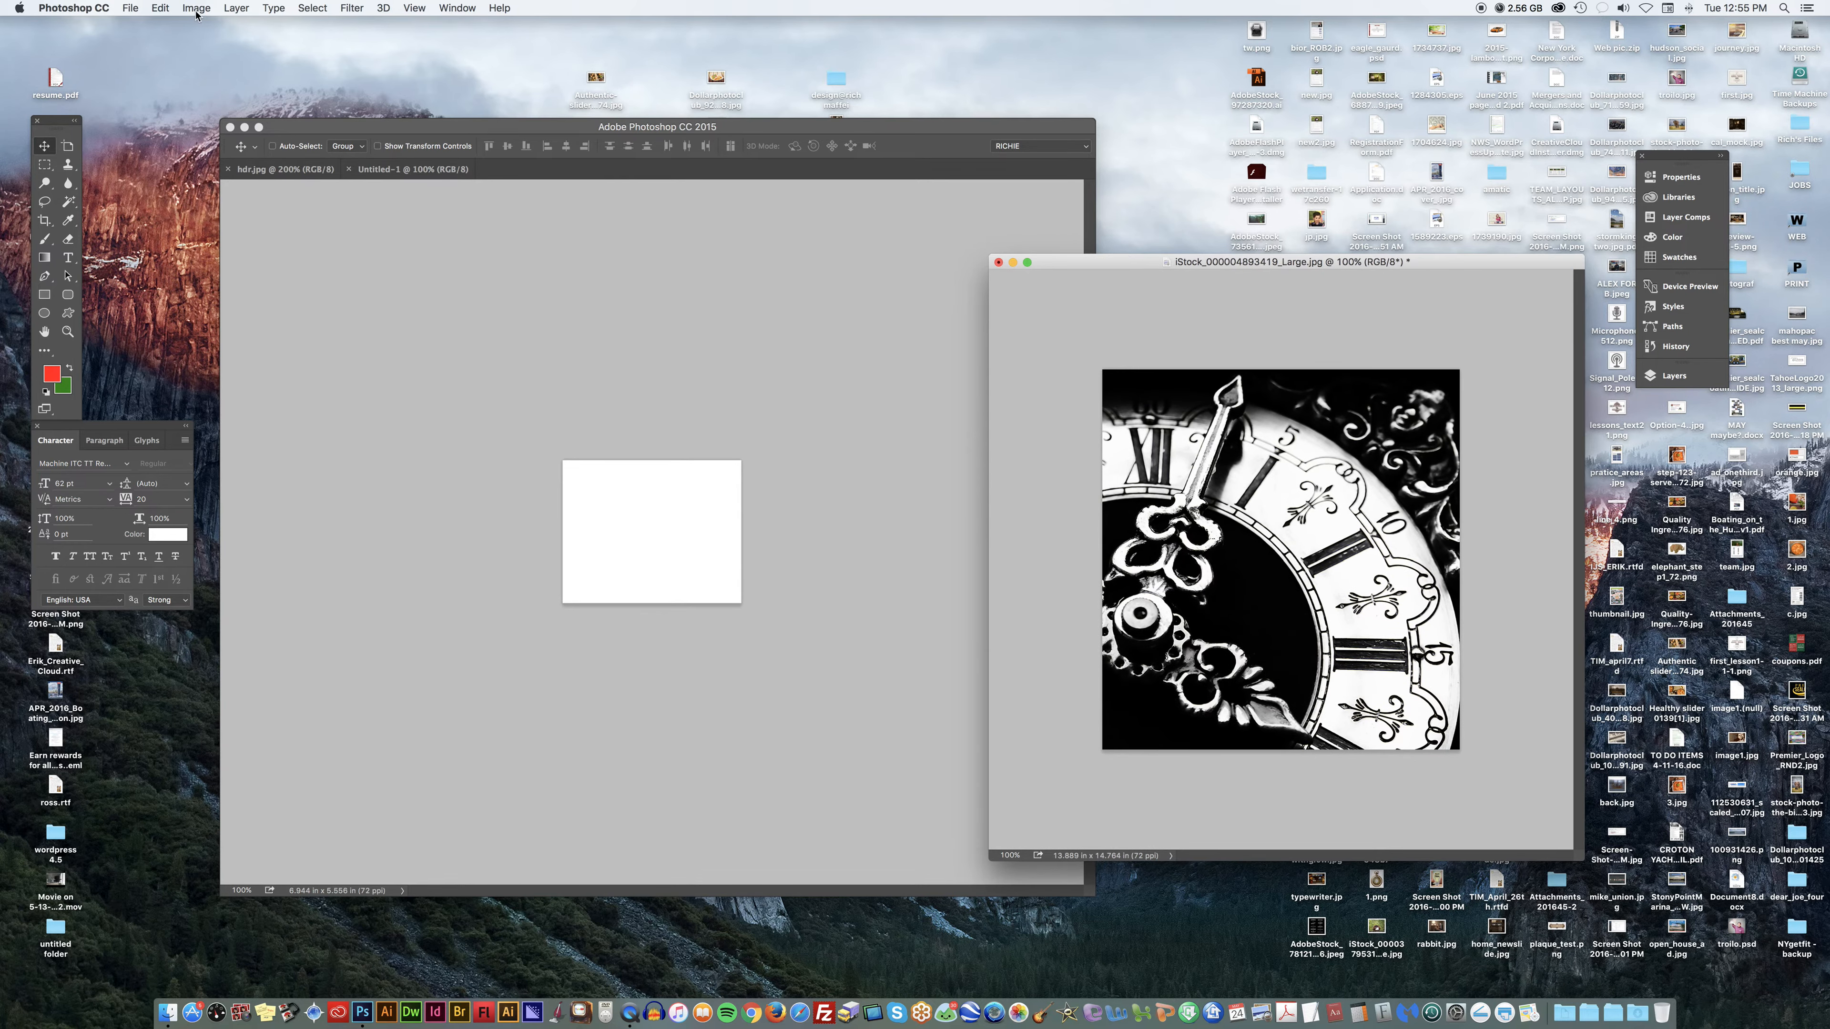
click(196, 8)
mouse_move(168, 7)
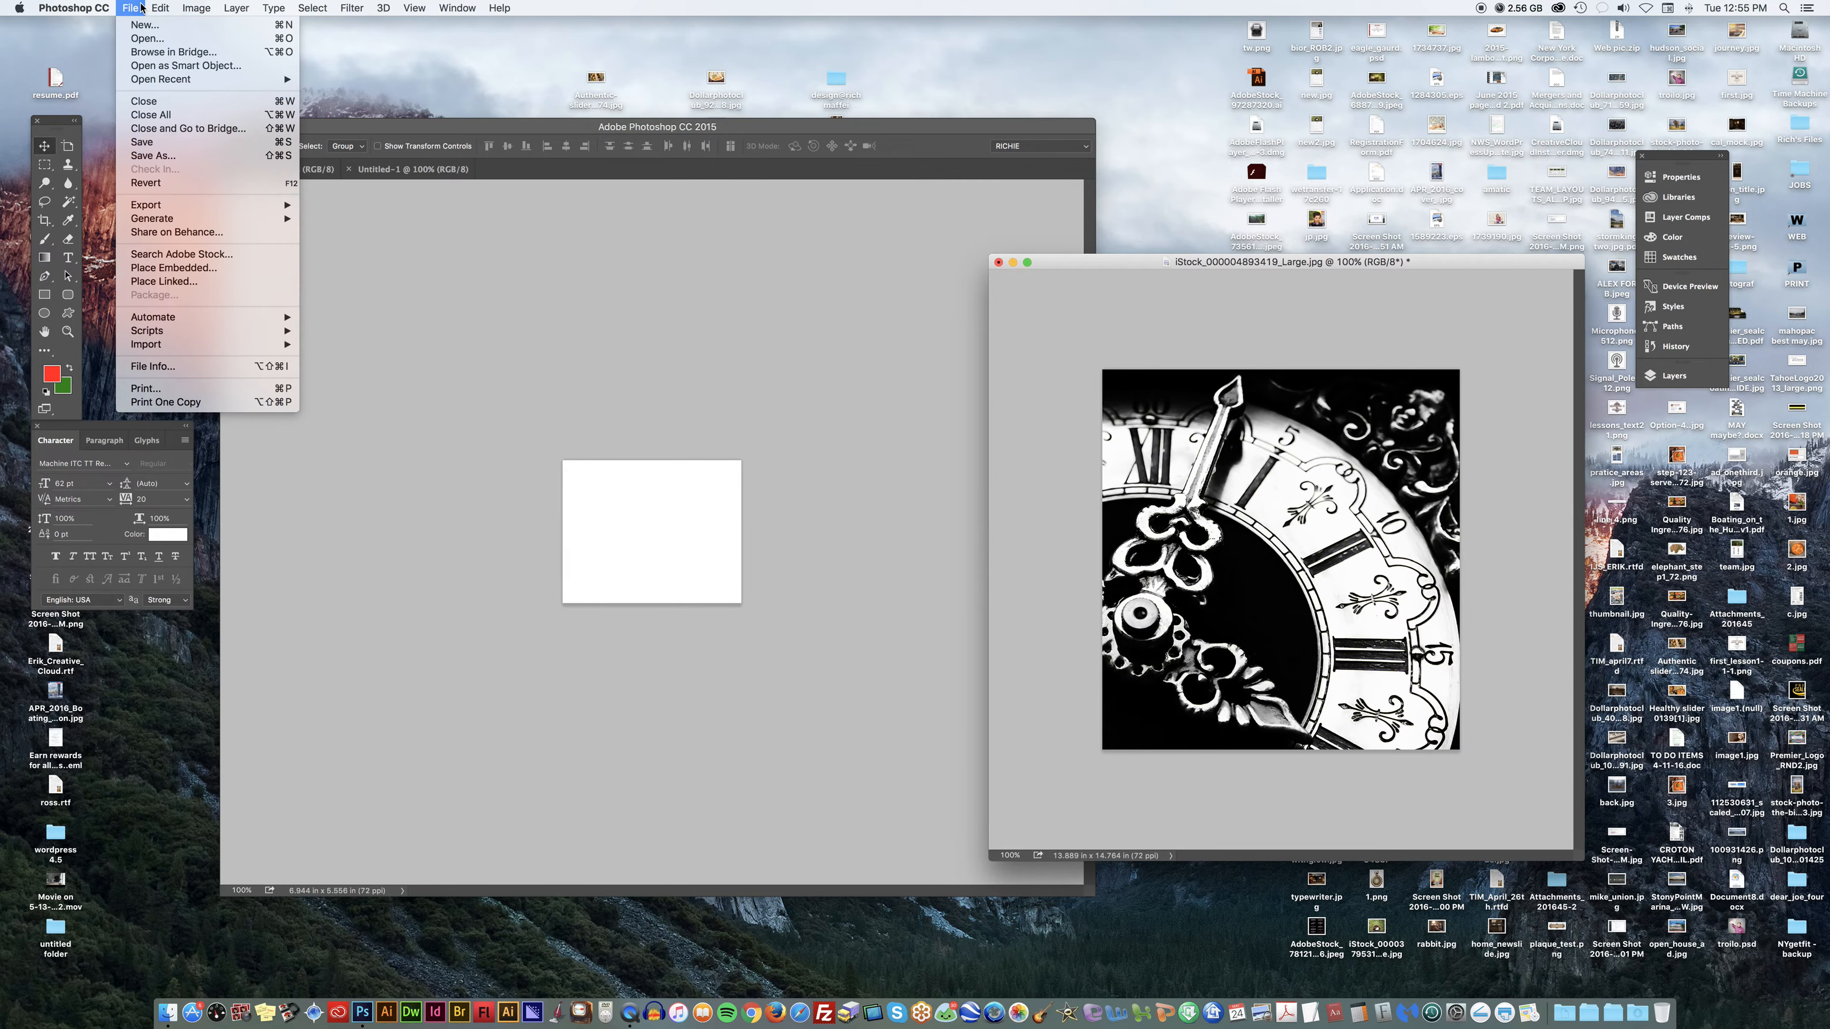
click(319, 212)
Activate the Rectangular Marquee tool and select the entire clock image.
click(46, 167)
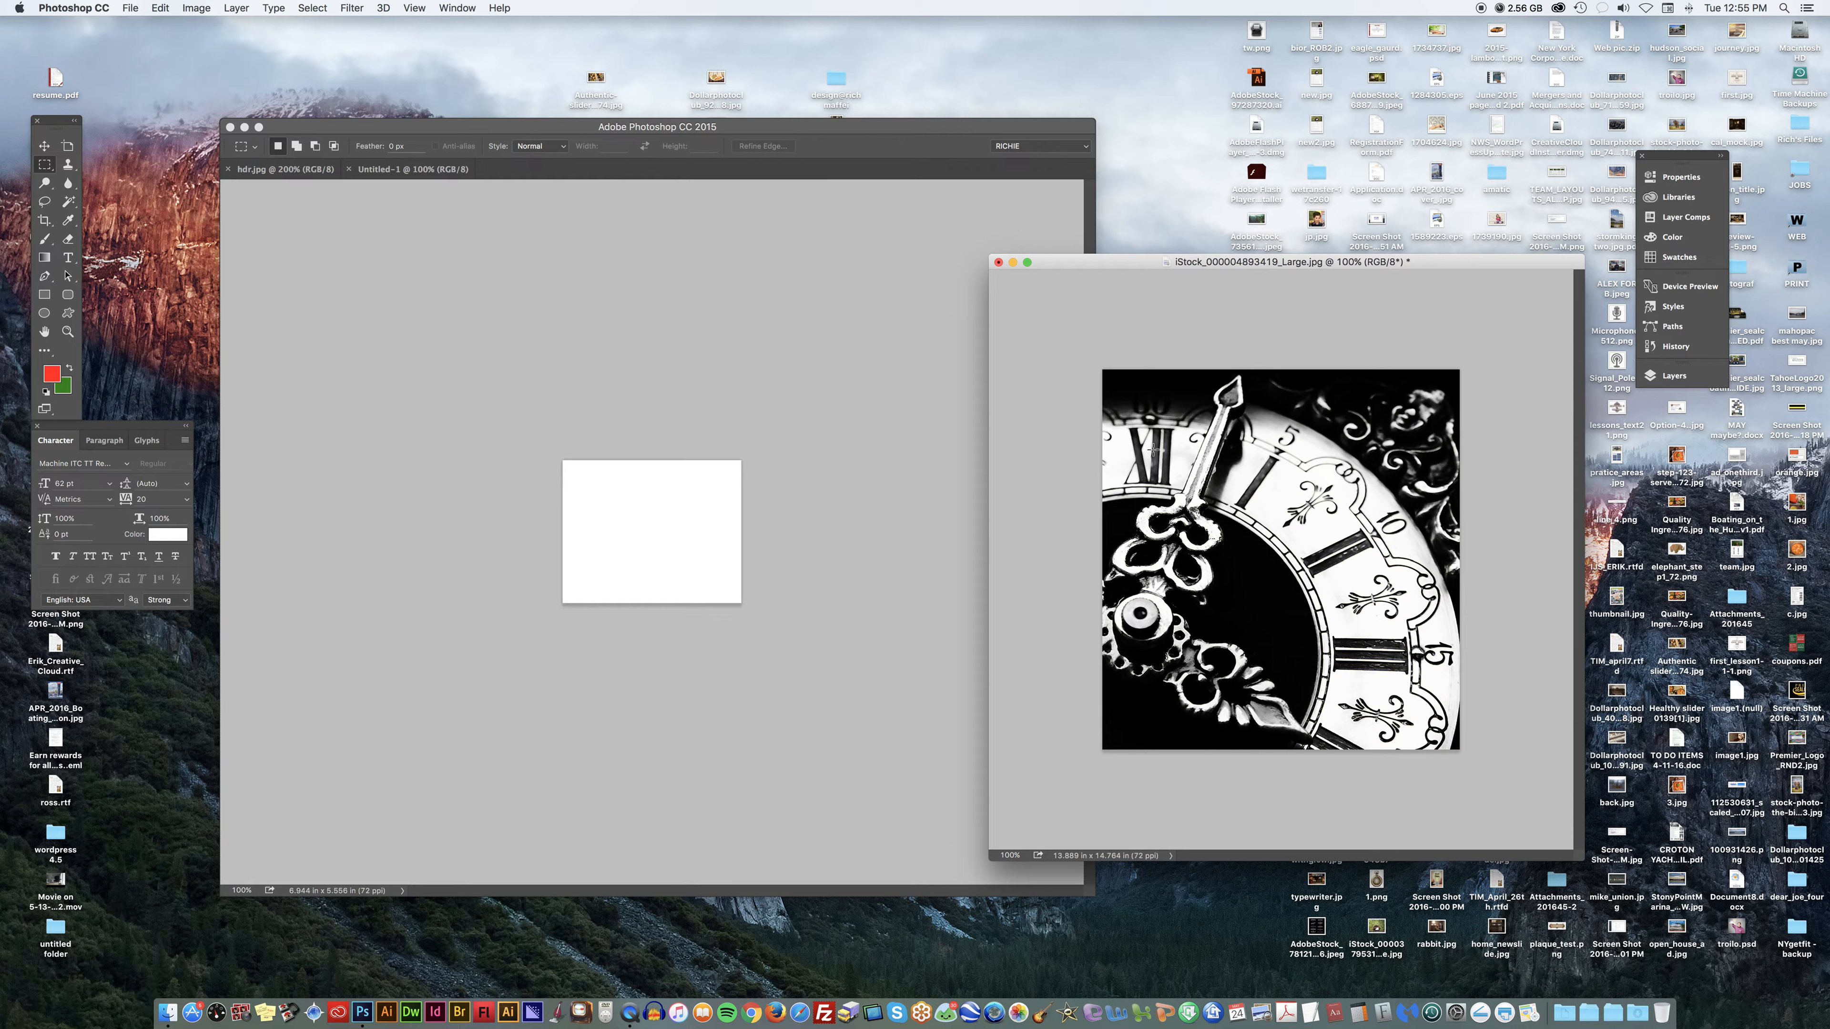
key(super+a)
click(196, 8)
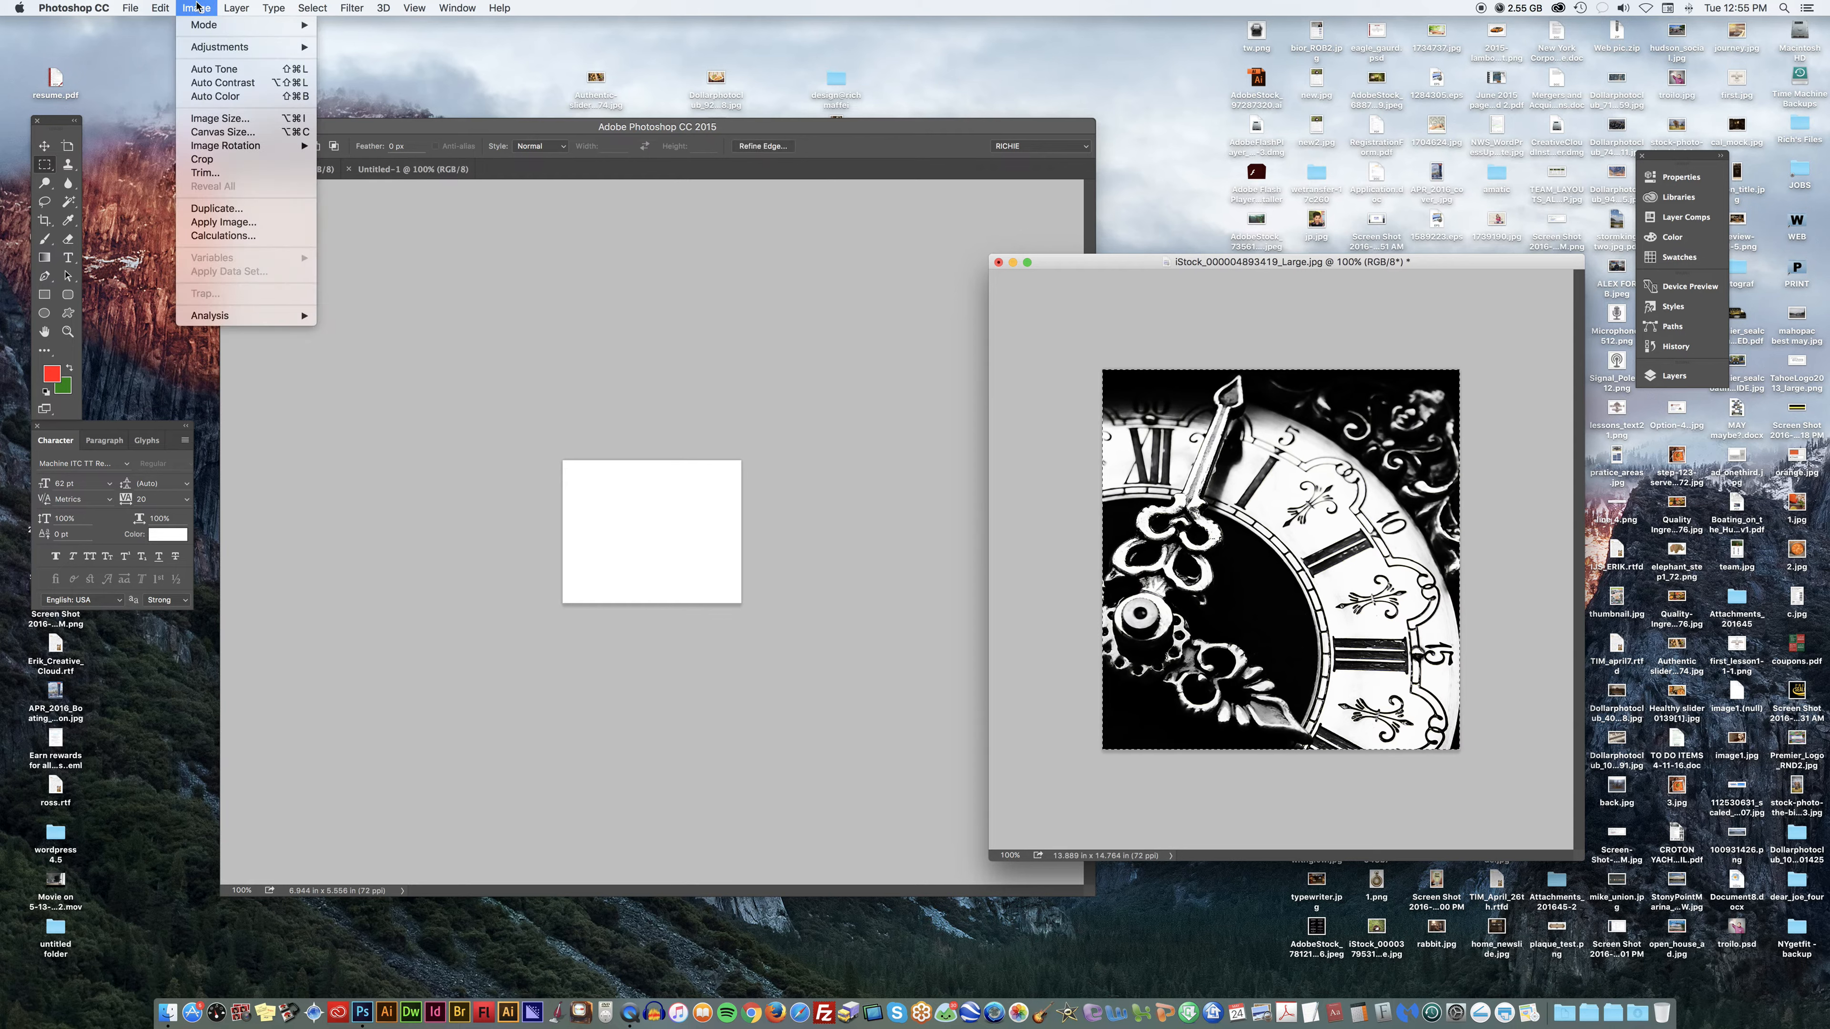
mouse_move(165, 7)
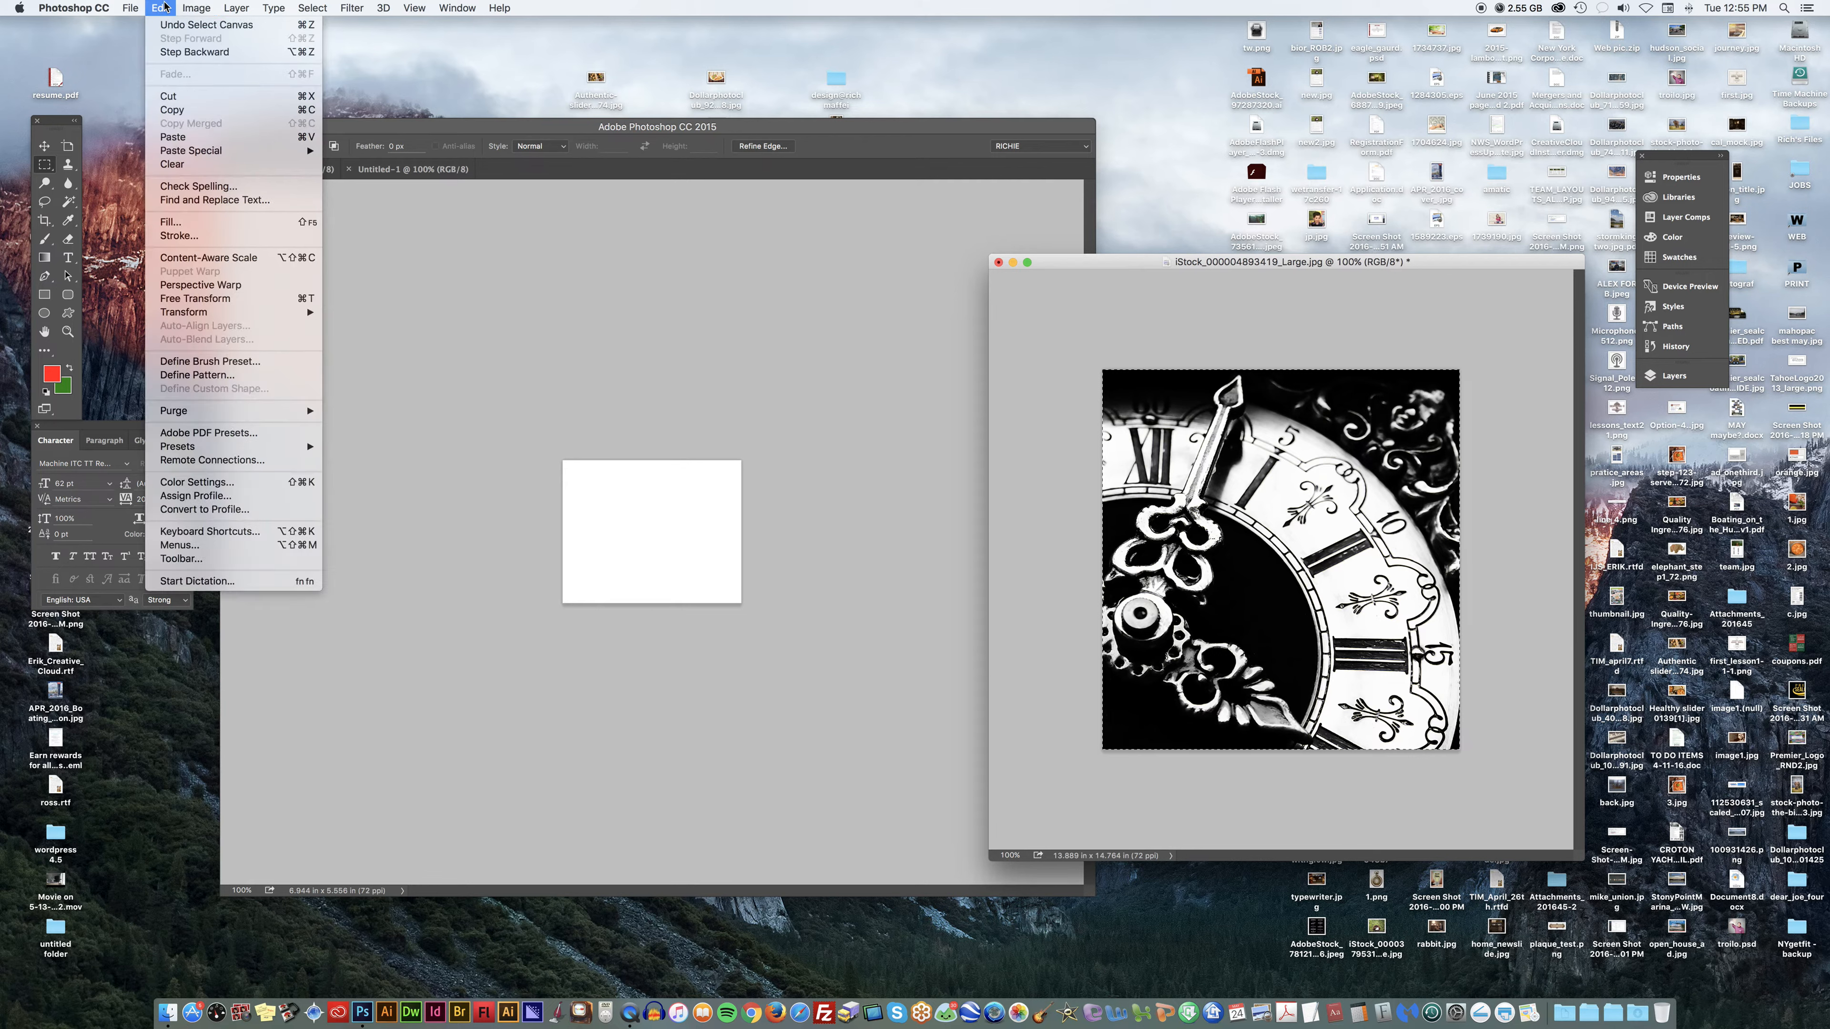
mouse_move(313, 8)
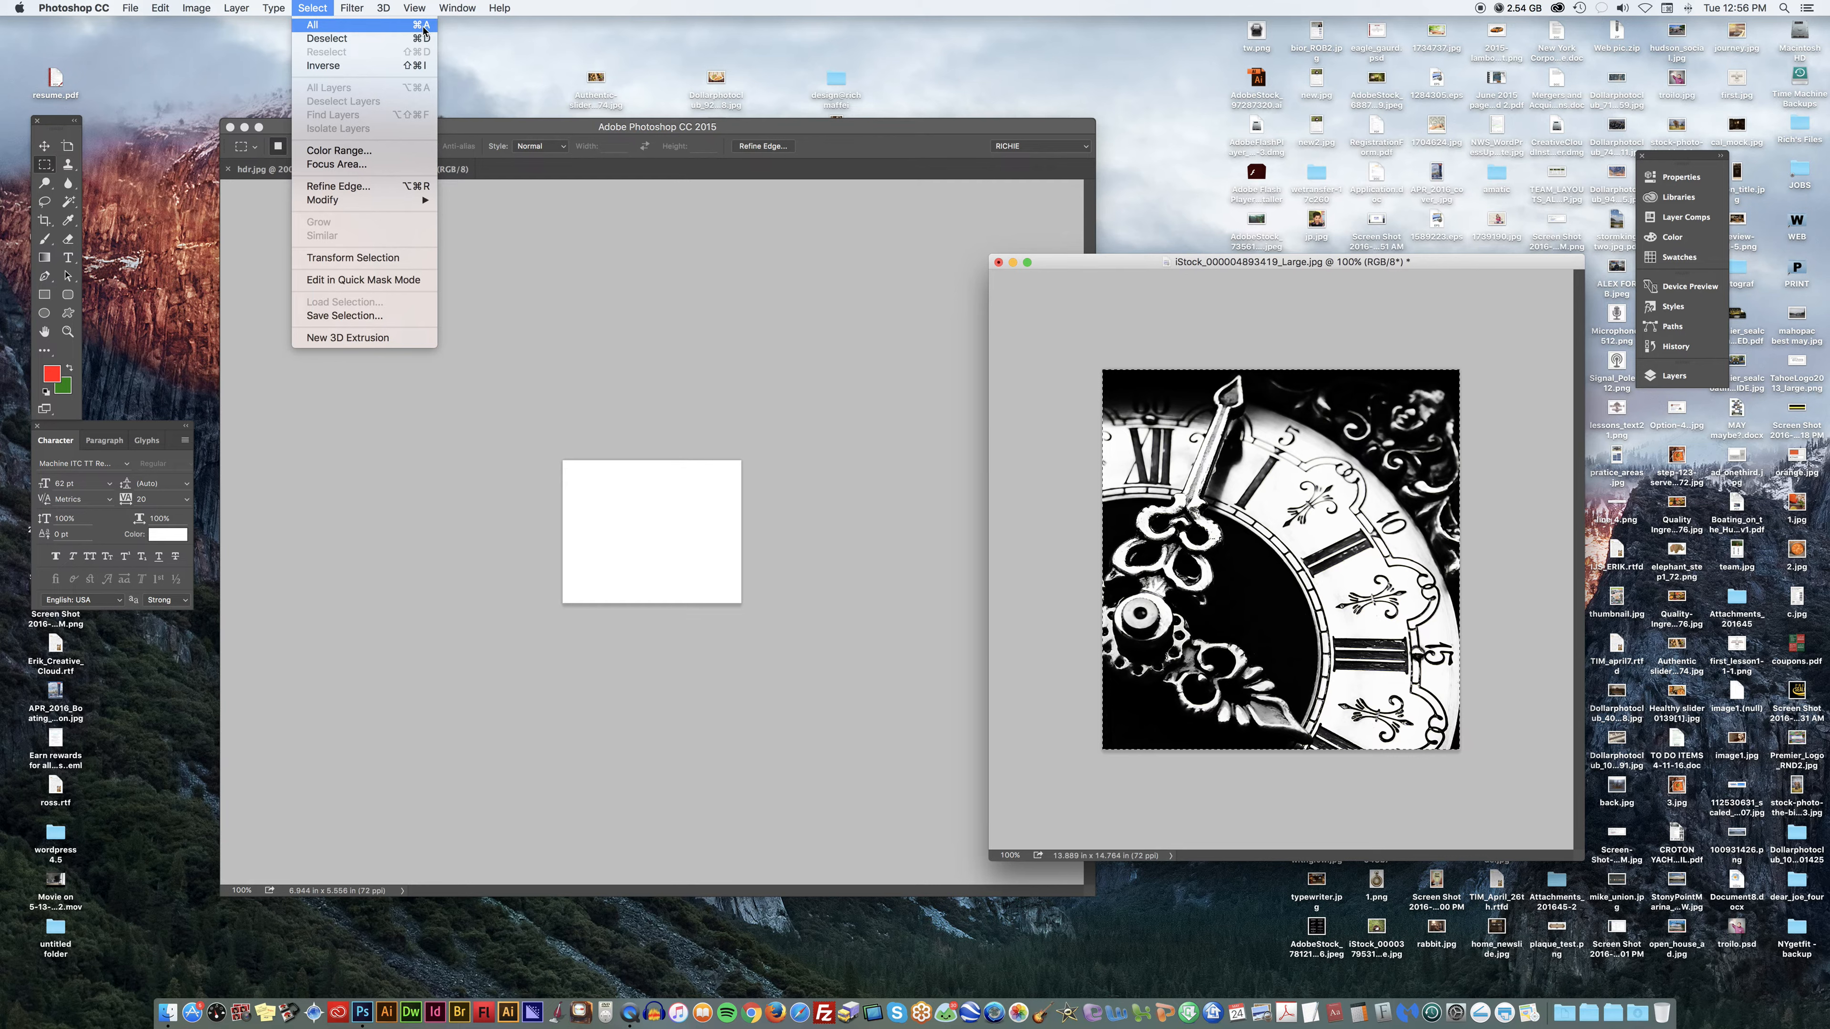
click(423, 30)
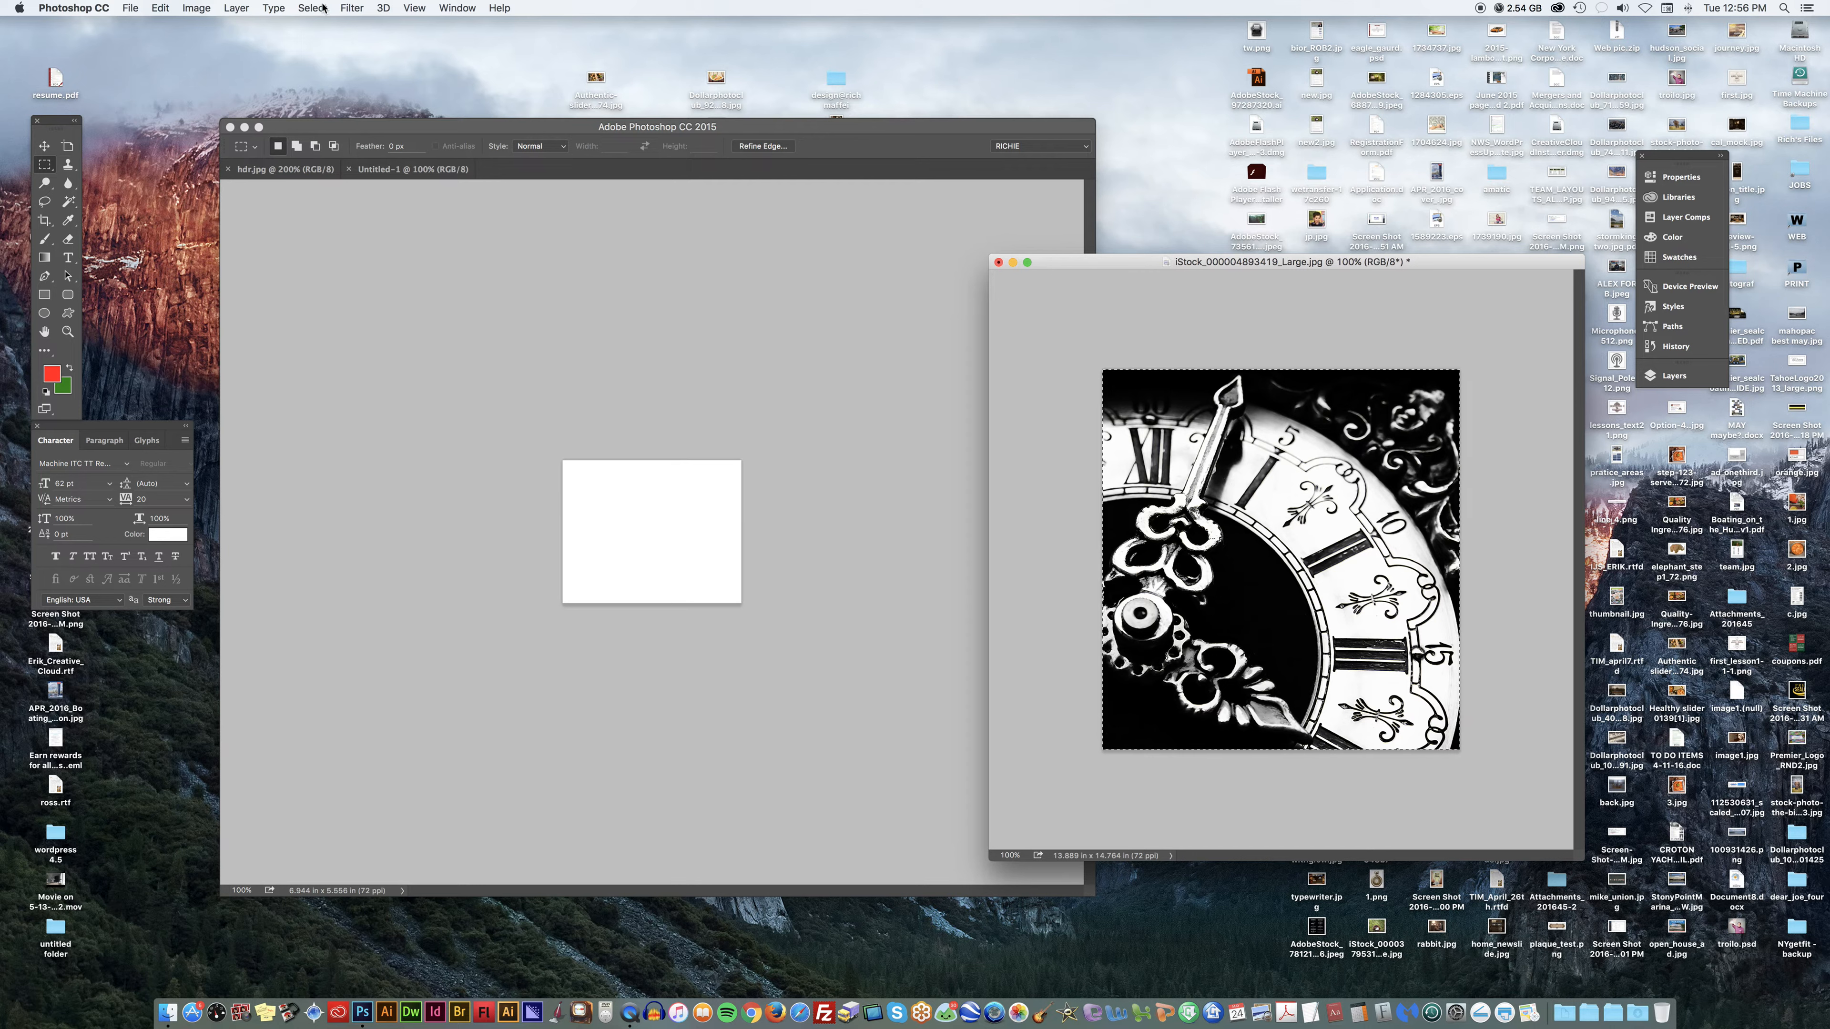
click(322, 8)
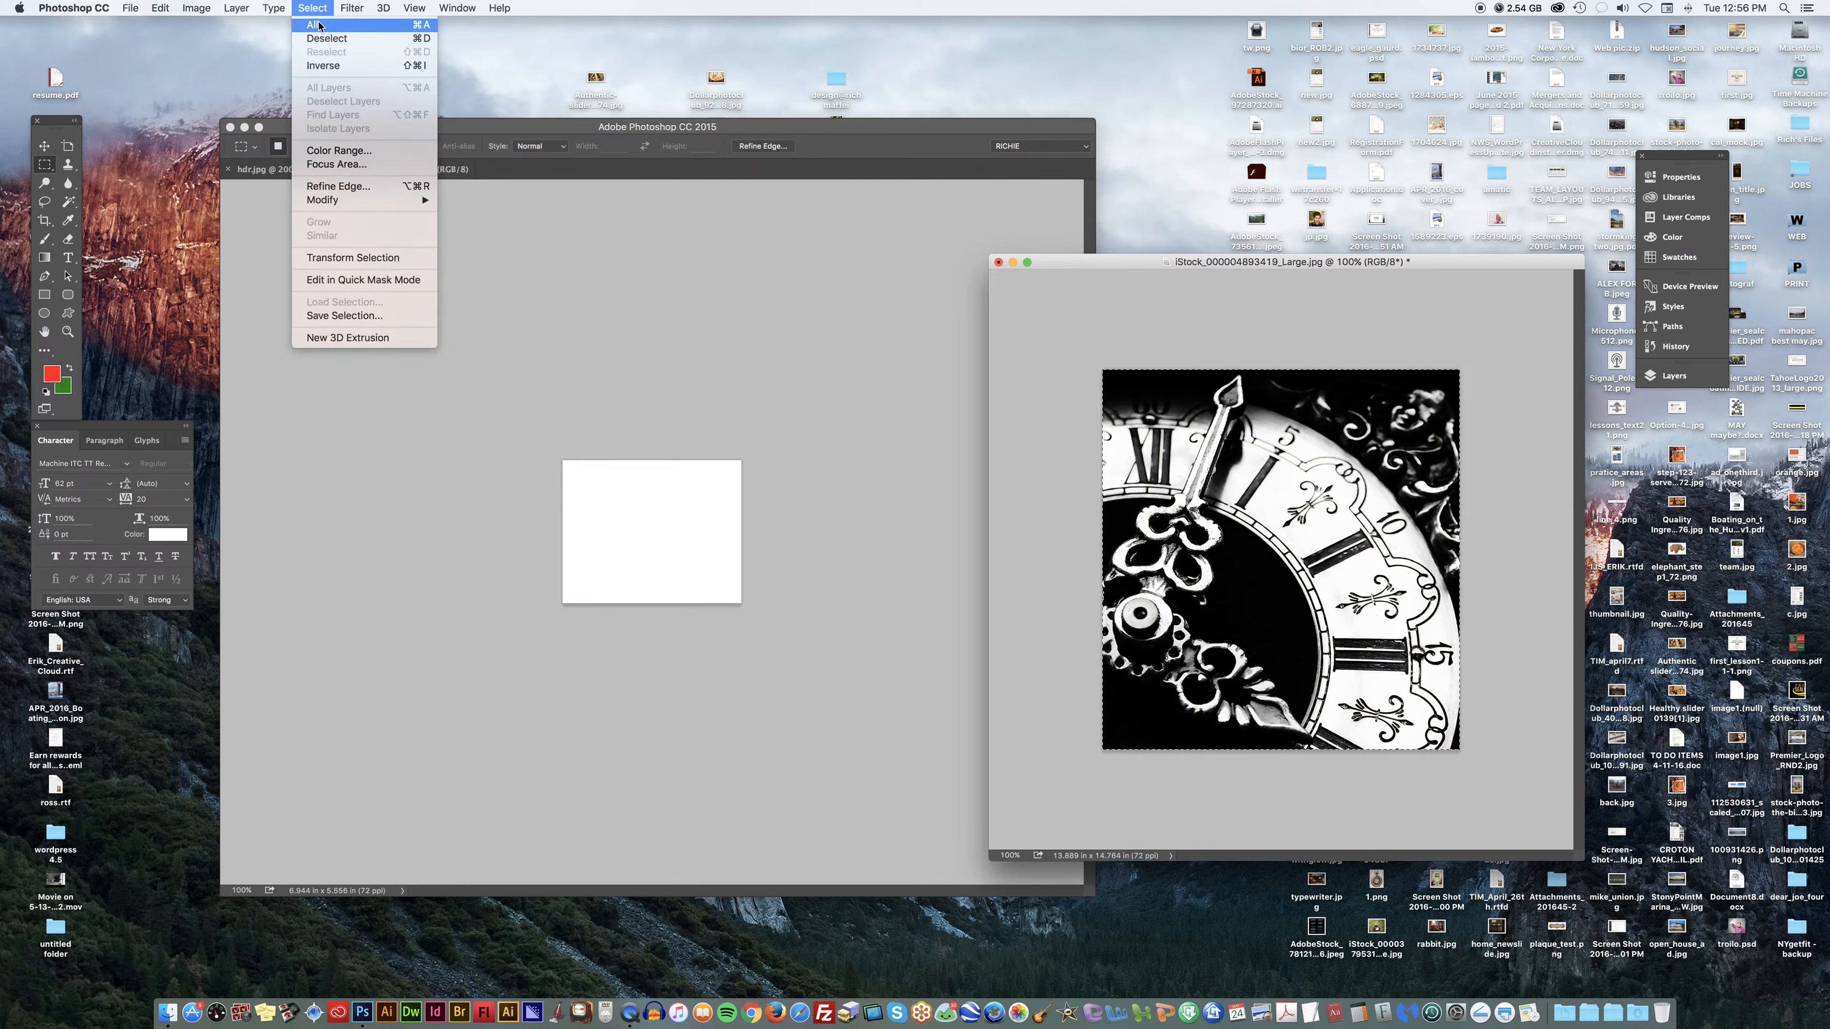
click(319, 27)
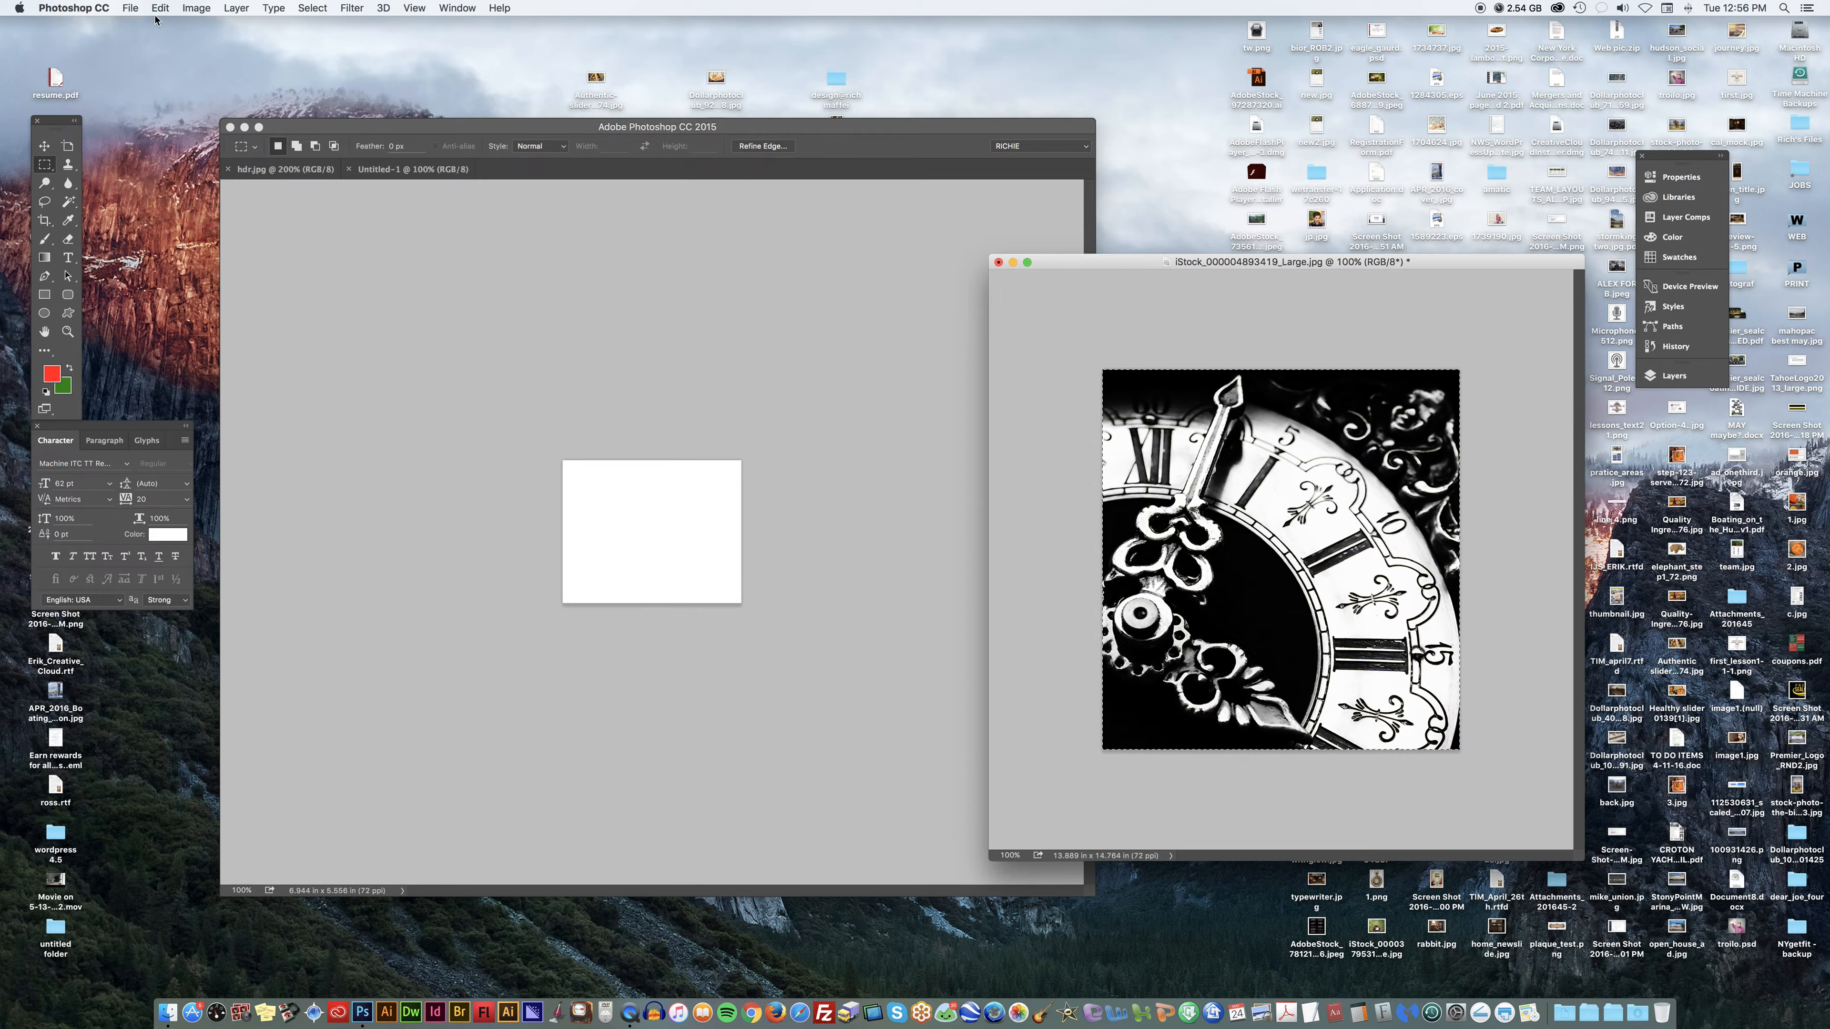
Copy the selected clock image and paste it into the blank 500 by 400 pixel document.
click(171, 6)
mouse_move(140, 4)
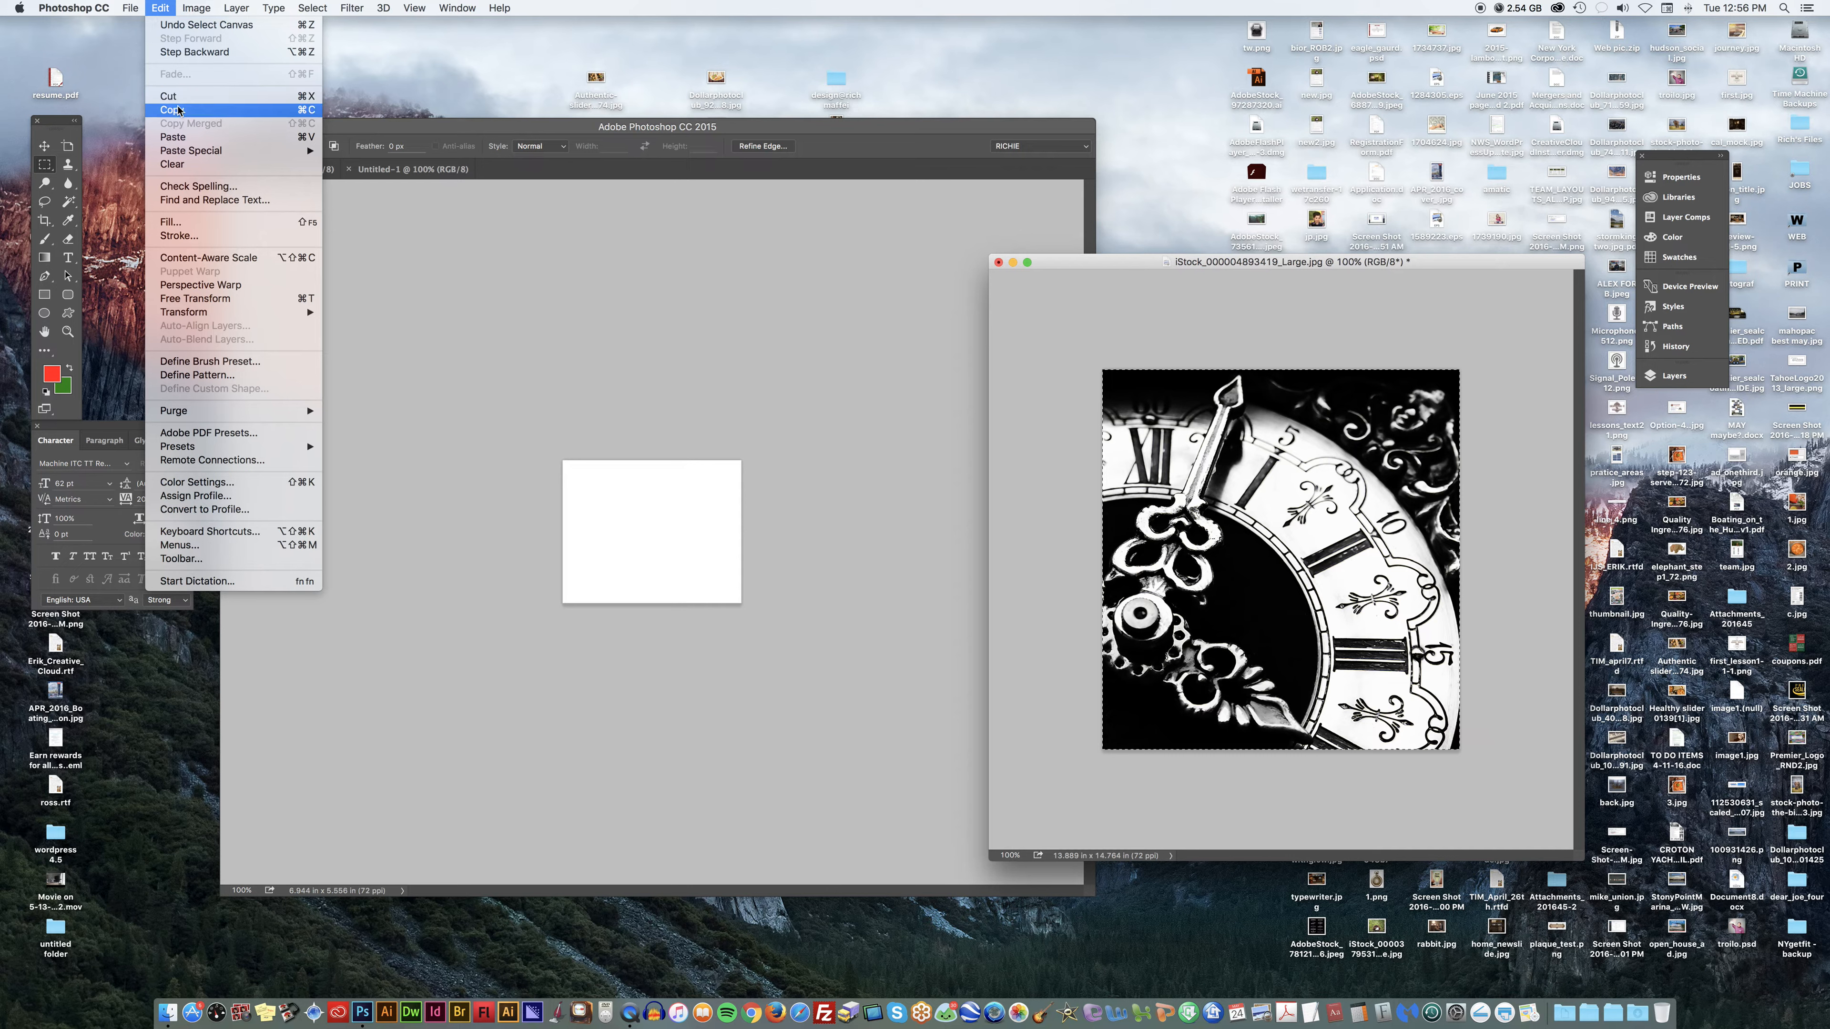
click(172, 110)
click(587, 372)
key(super+v)
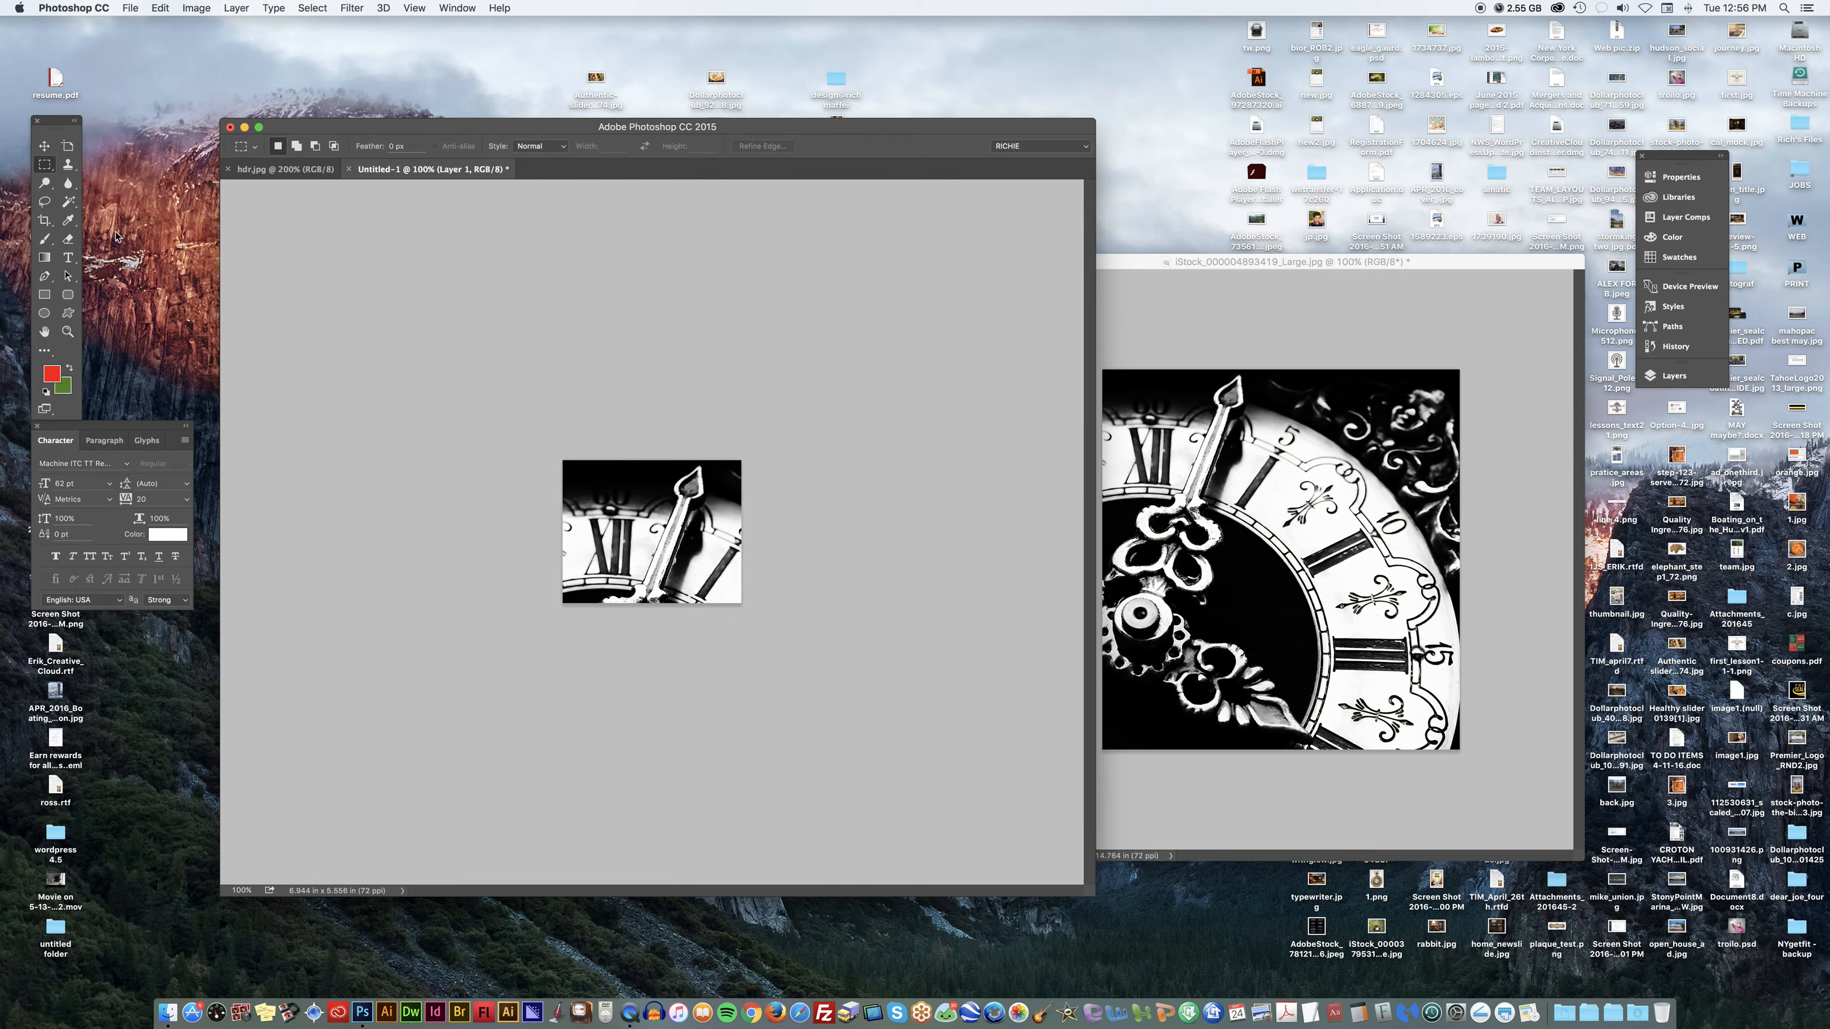
Activate the Move tool in the document holding the pasted clock layer.
click(44, 146)
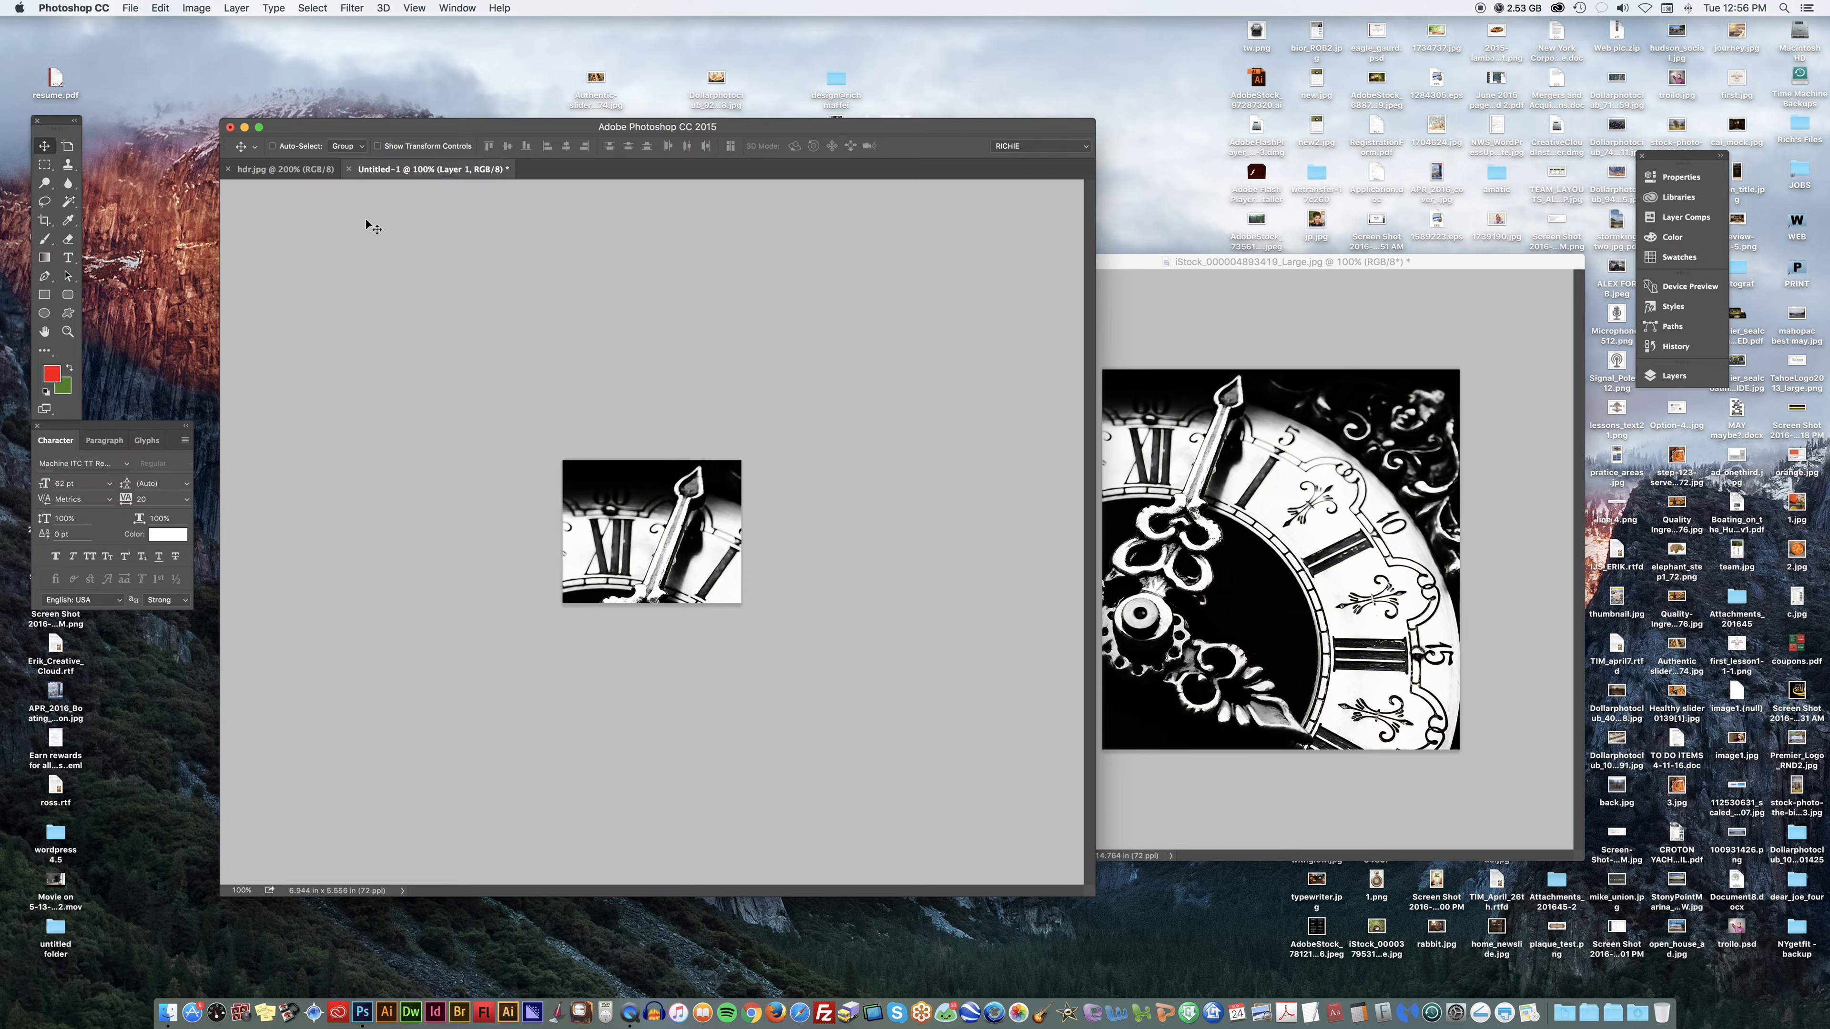
click(193, 8)
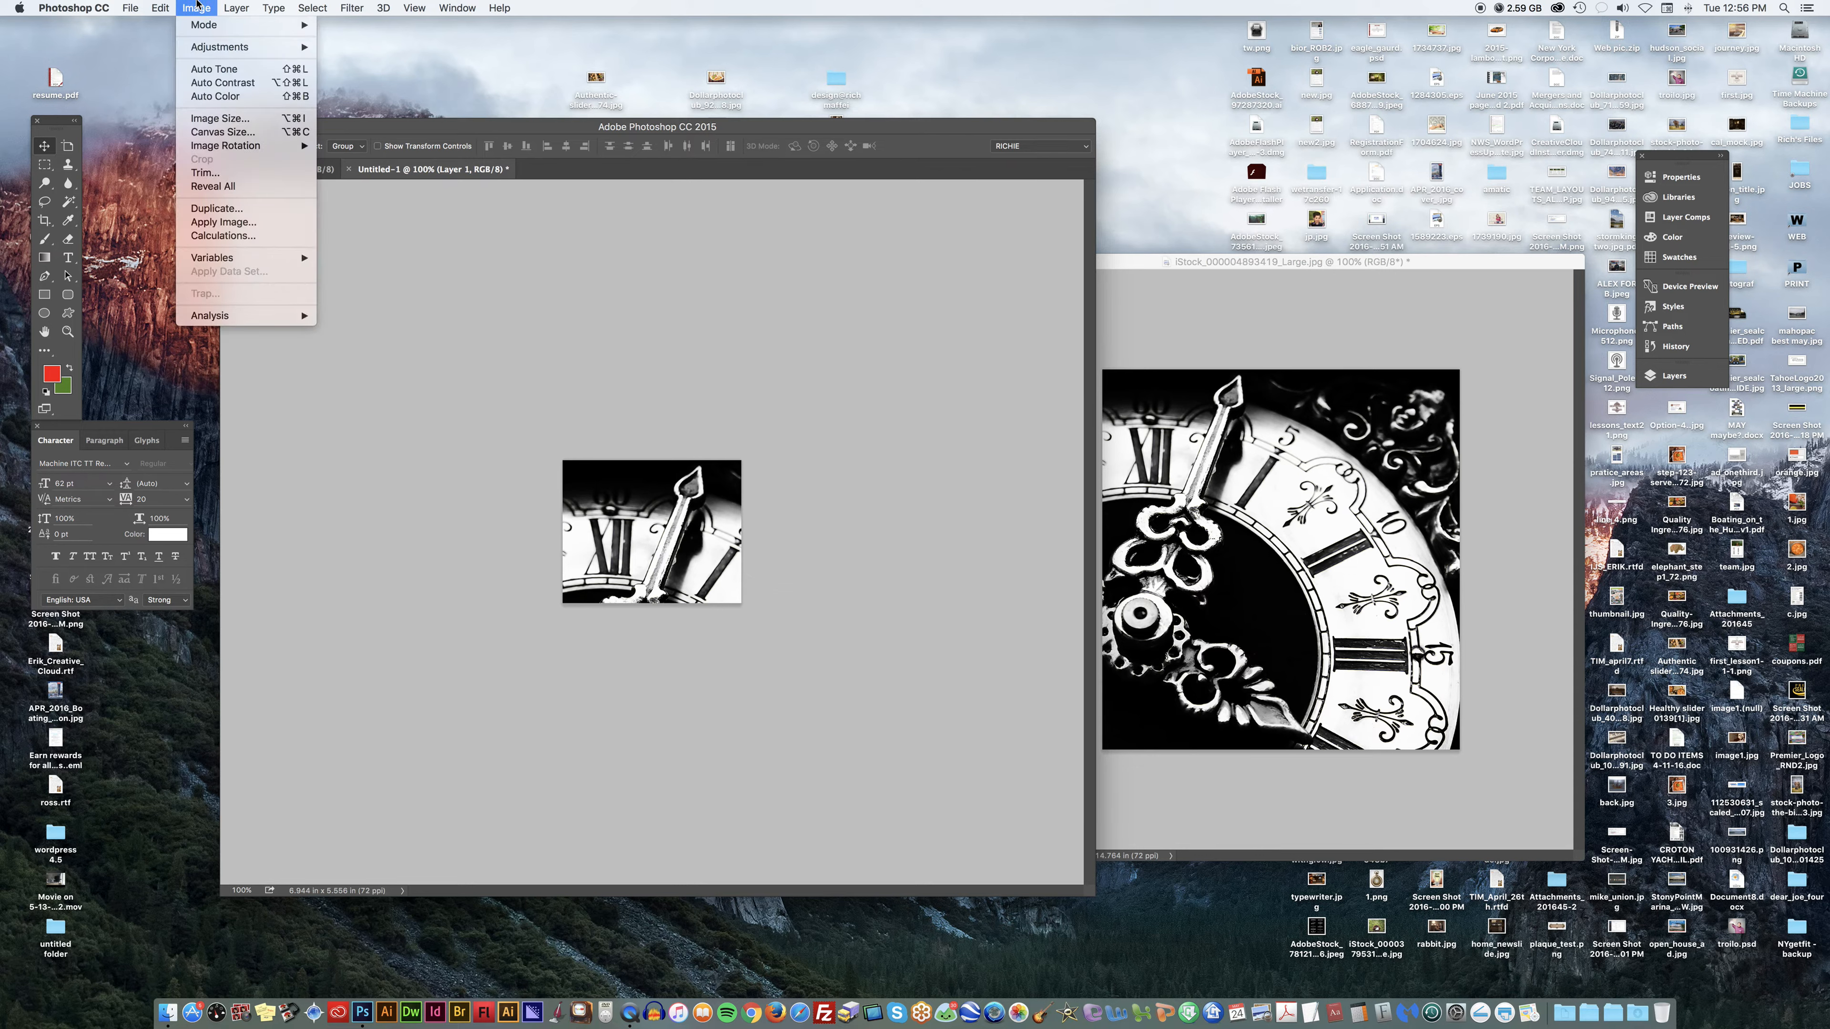
click(539, 391)
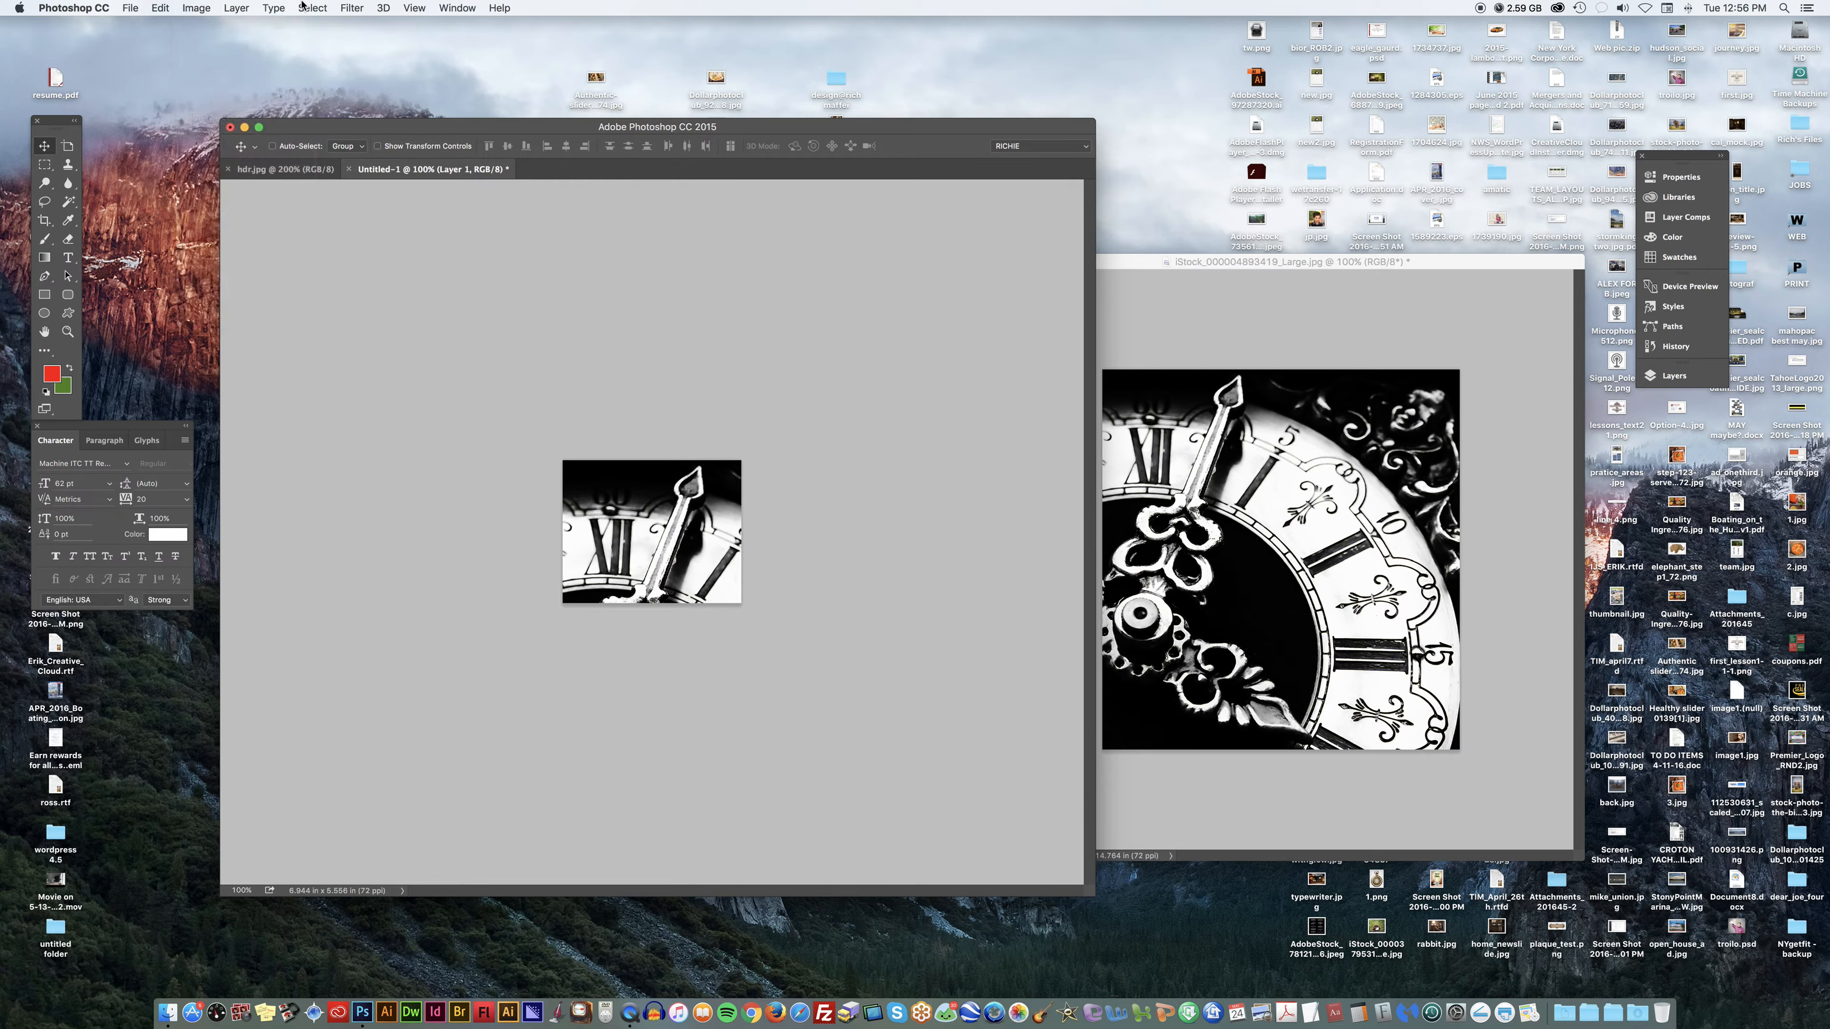
click(276, 7)
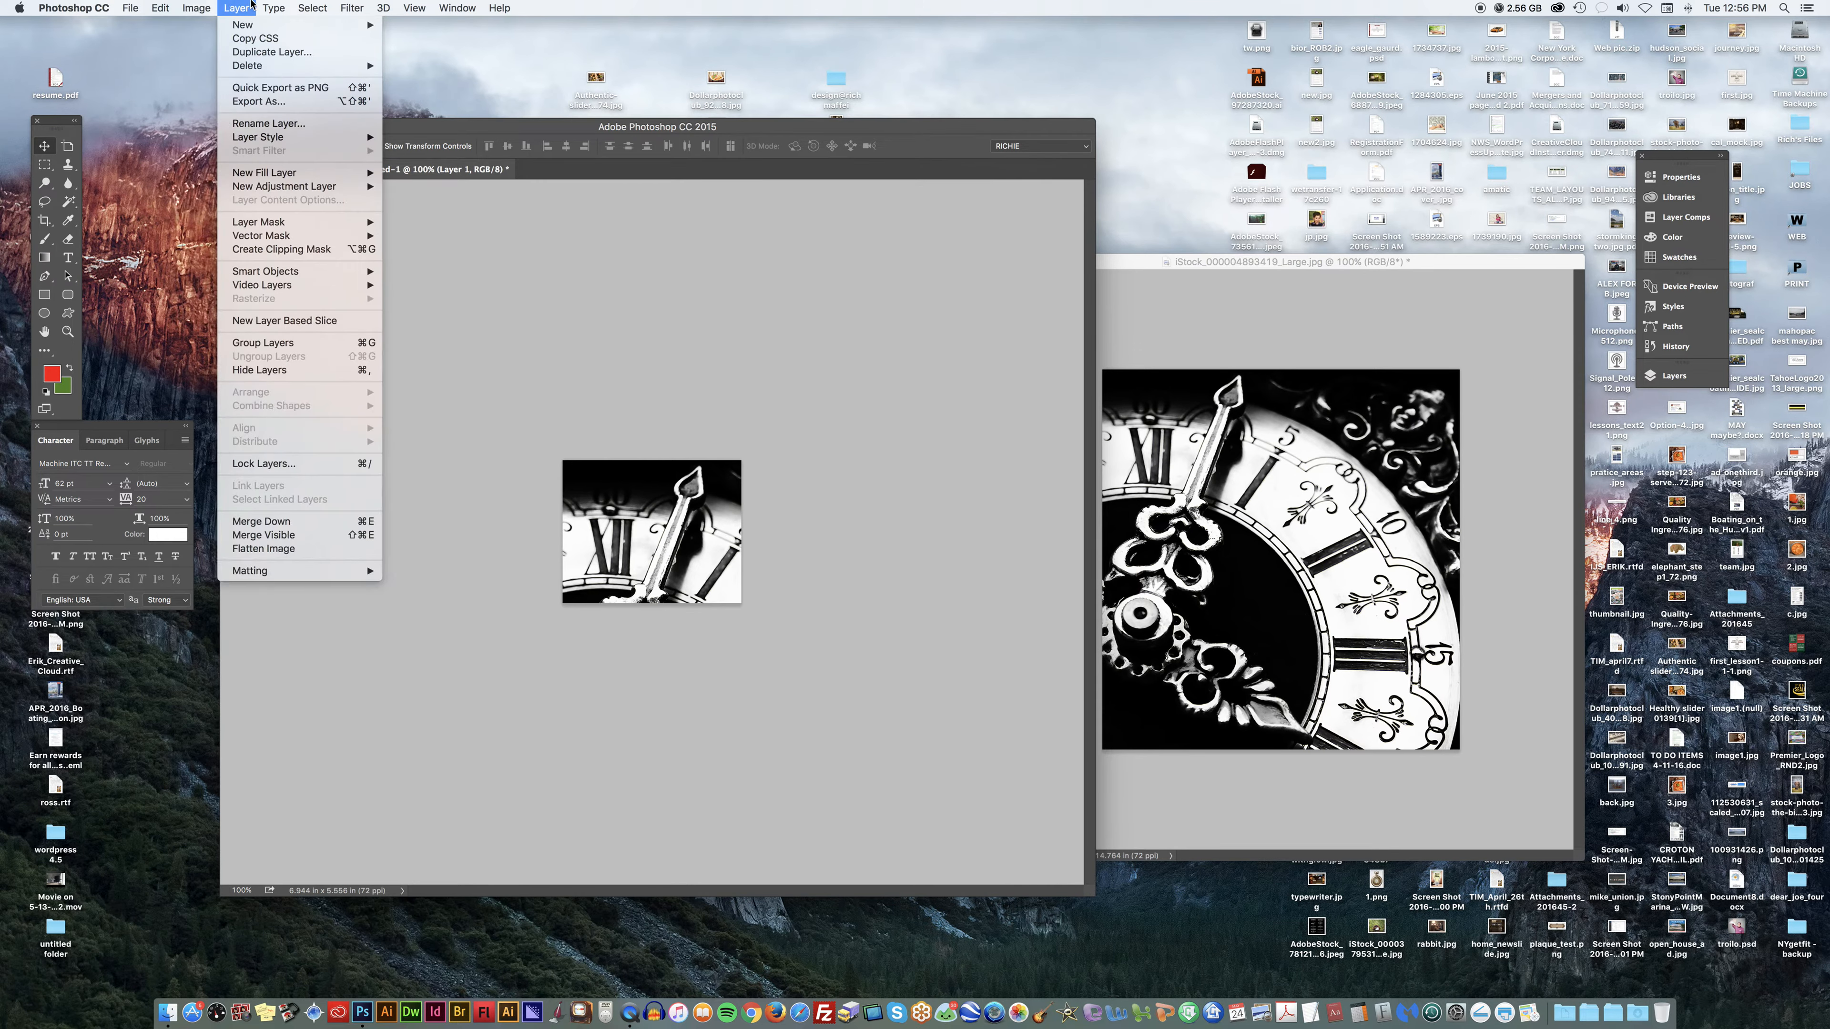
mouse_move(171, 6)
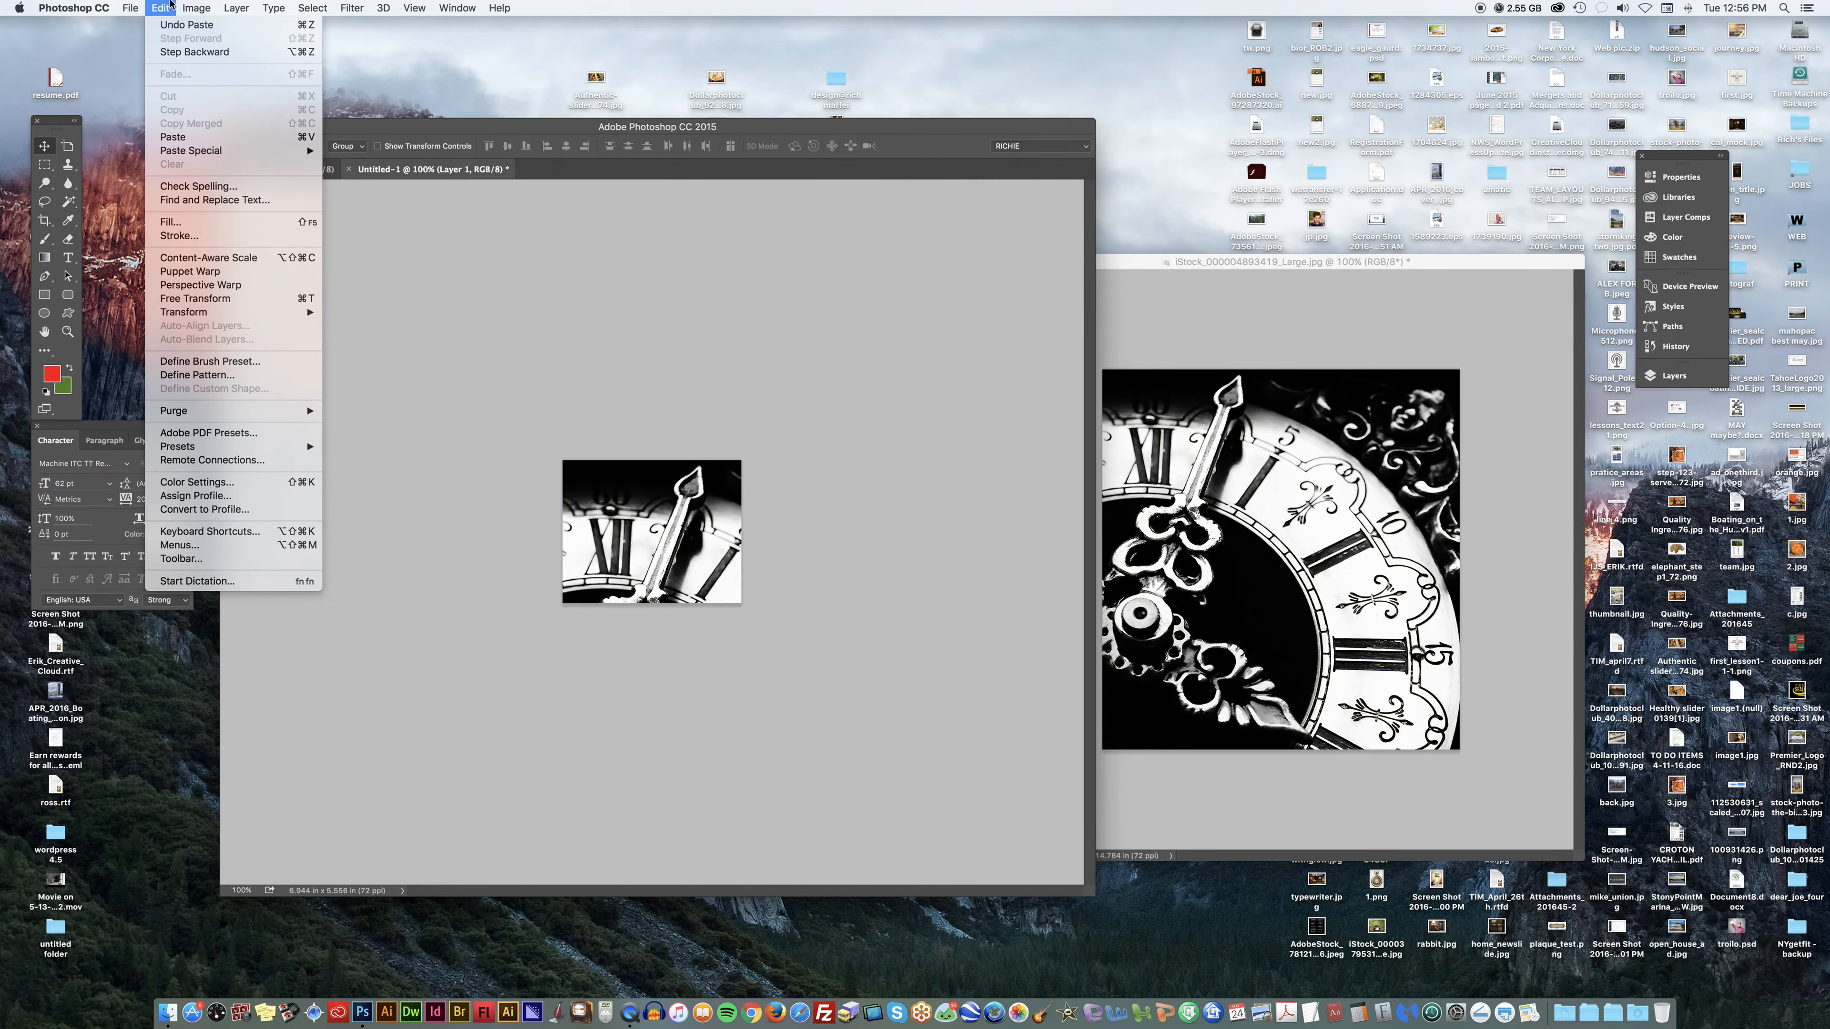
click(559, 362)
key(super+t)
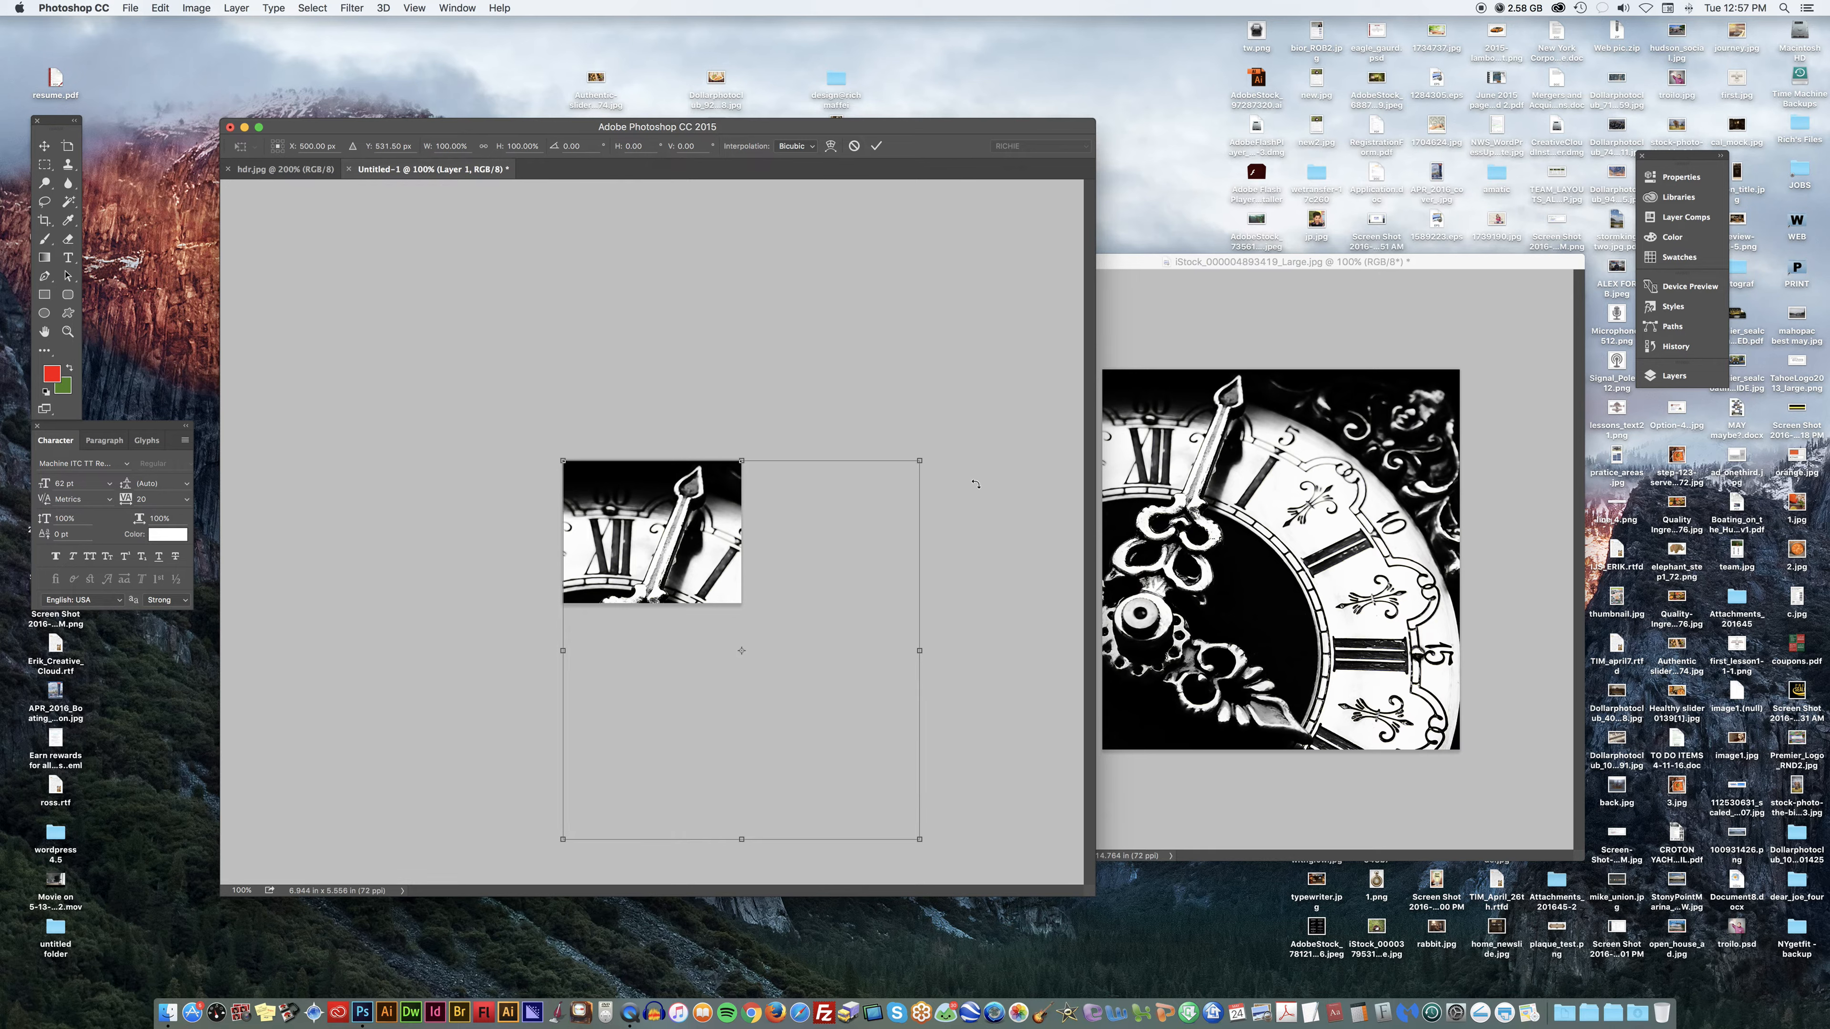
click(1357, 552)
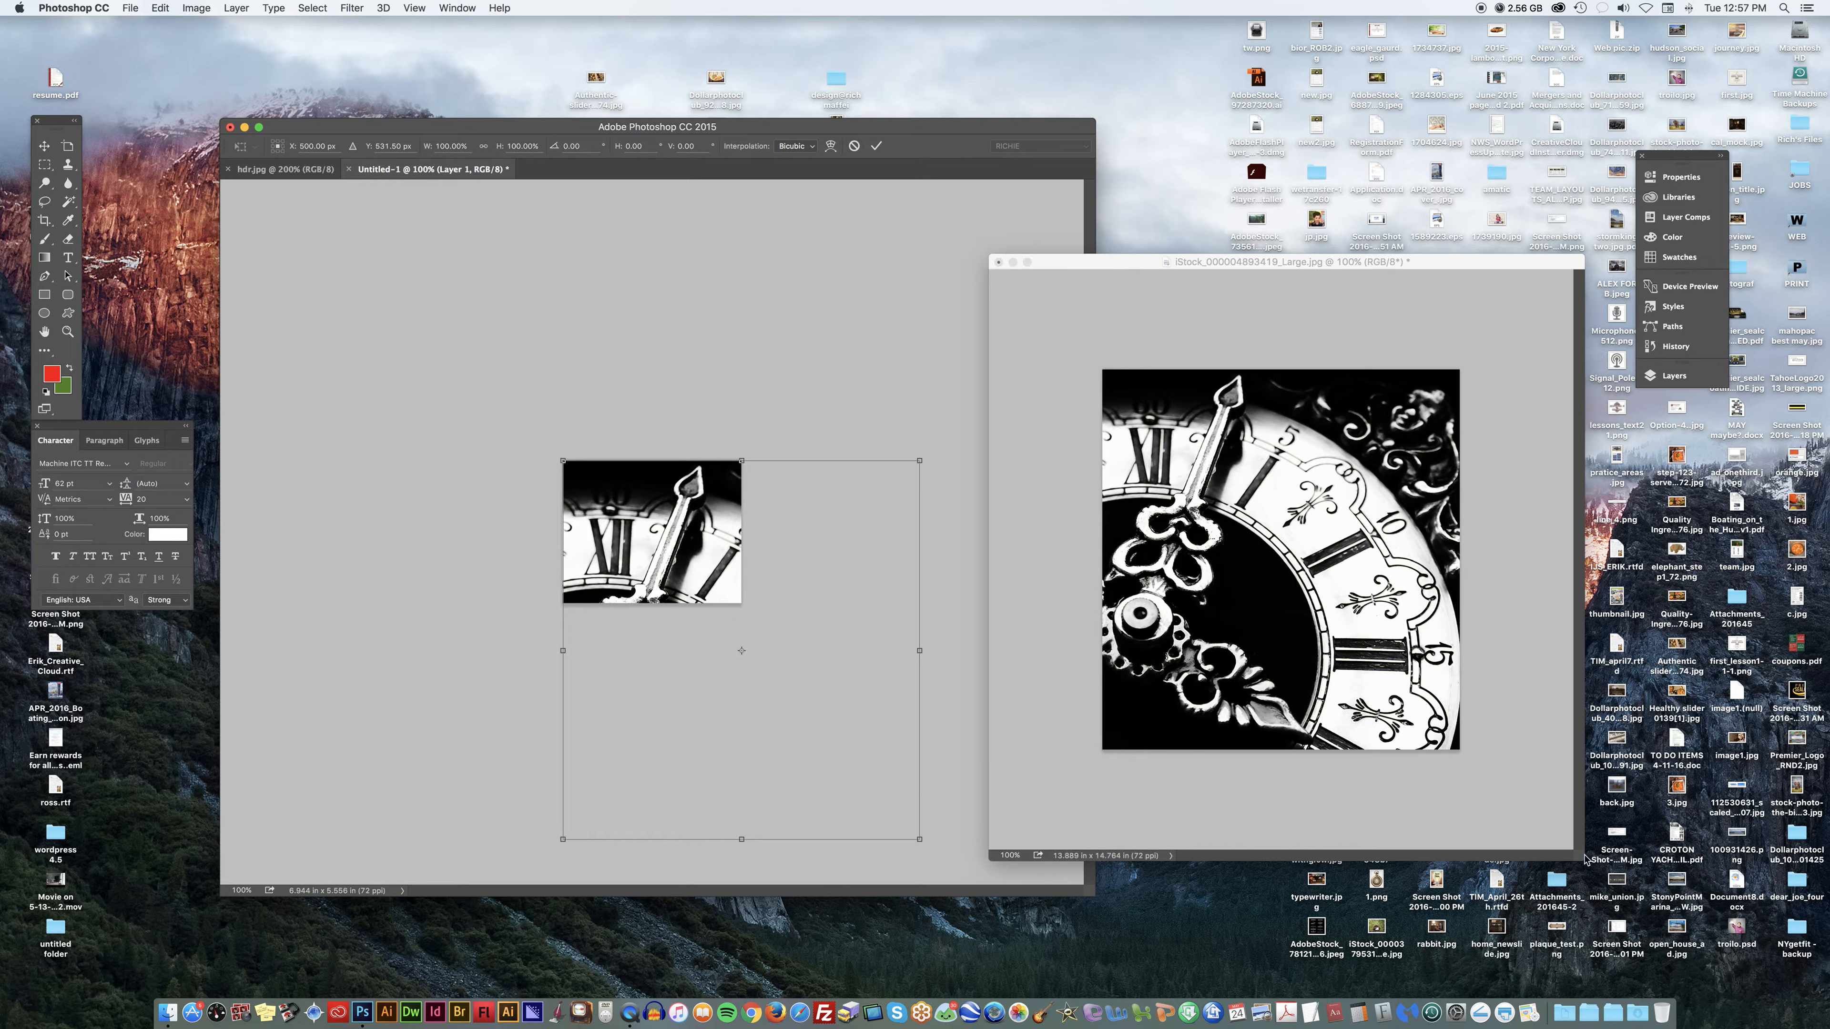
key(Return)
Reselect the whole original clock image and enlarge its floating window downward and outward.
click(1062, 678)
key(super+a)
drag(1591, 865, 1769, 1023)
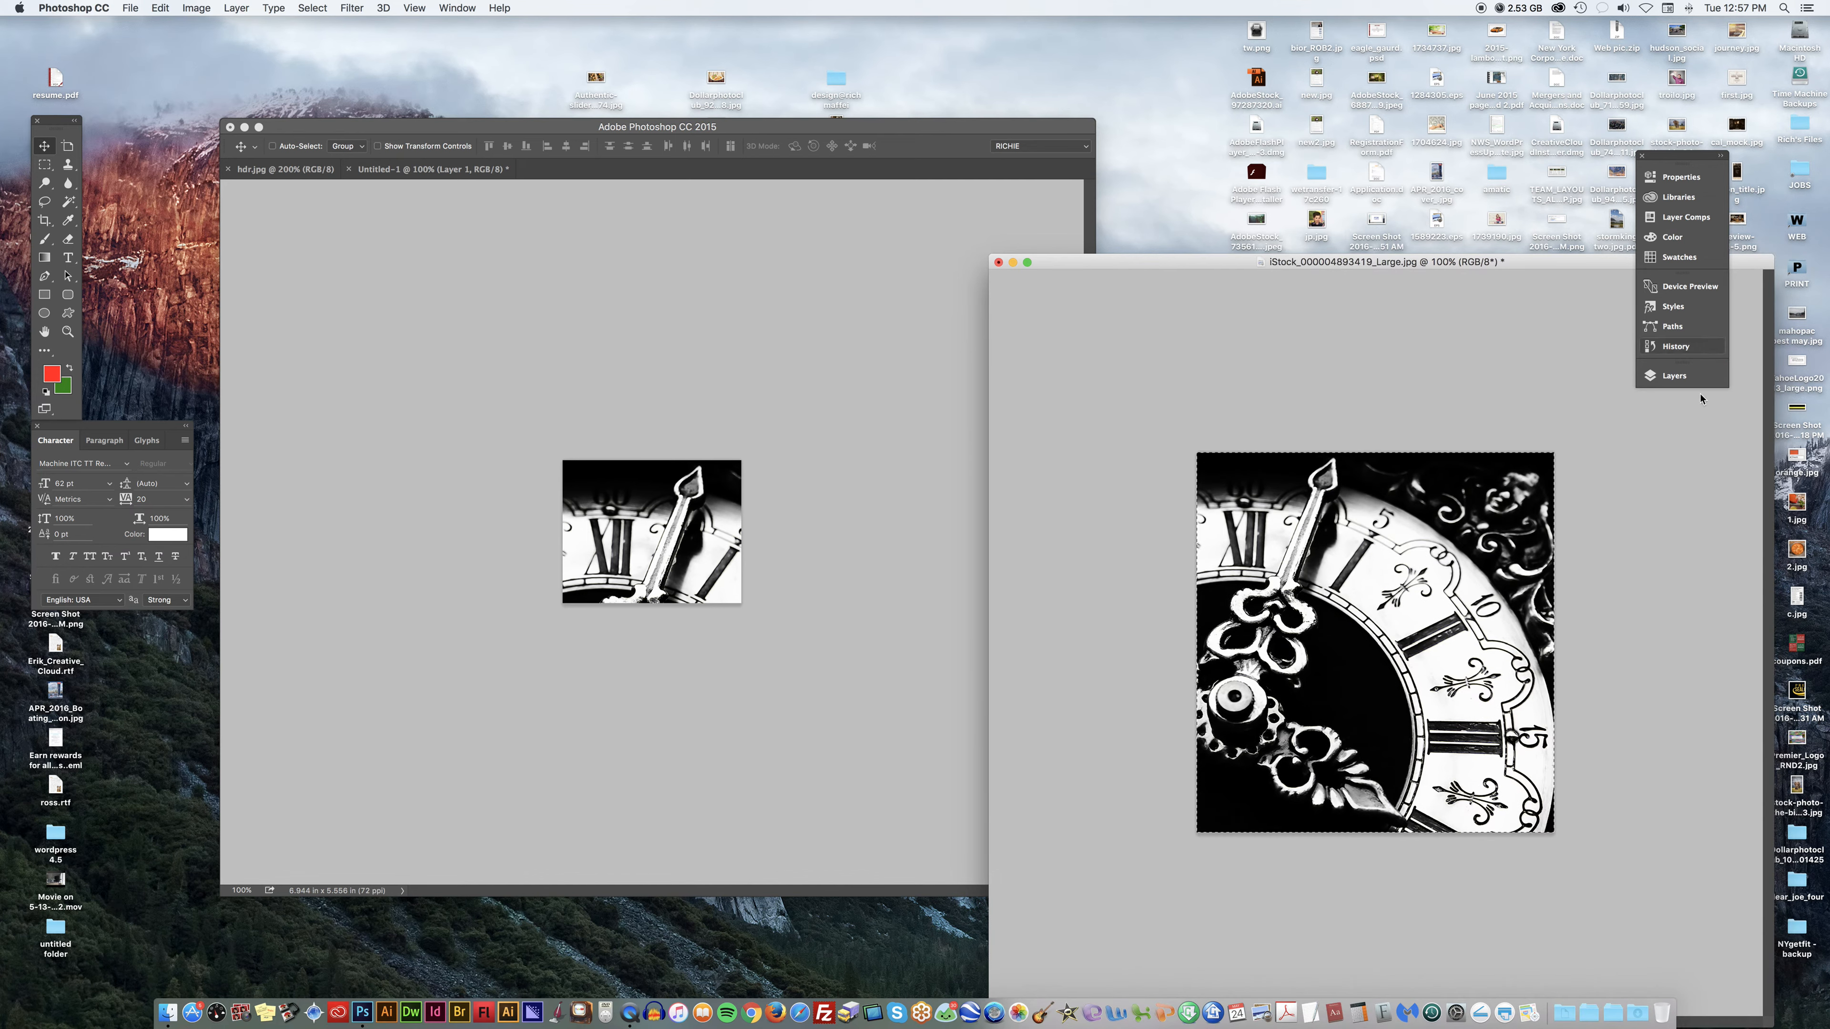
Scale the pasted clock layer with Free Transform to about half size, matching the width of the 500 by 400 pixel canvas.
click(595, 673)
key(super+t)
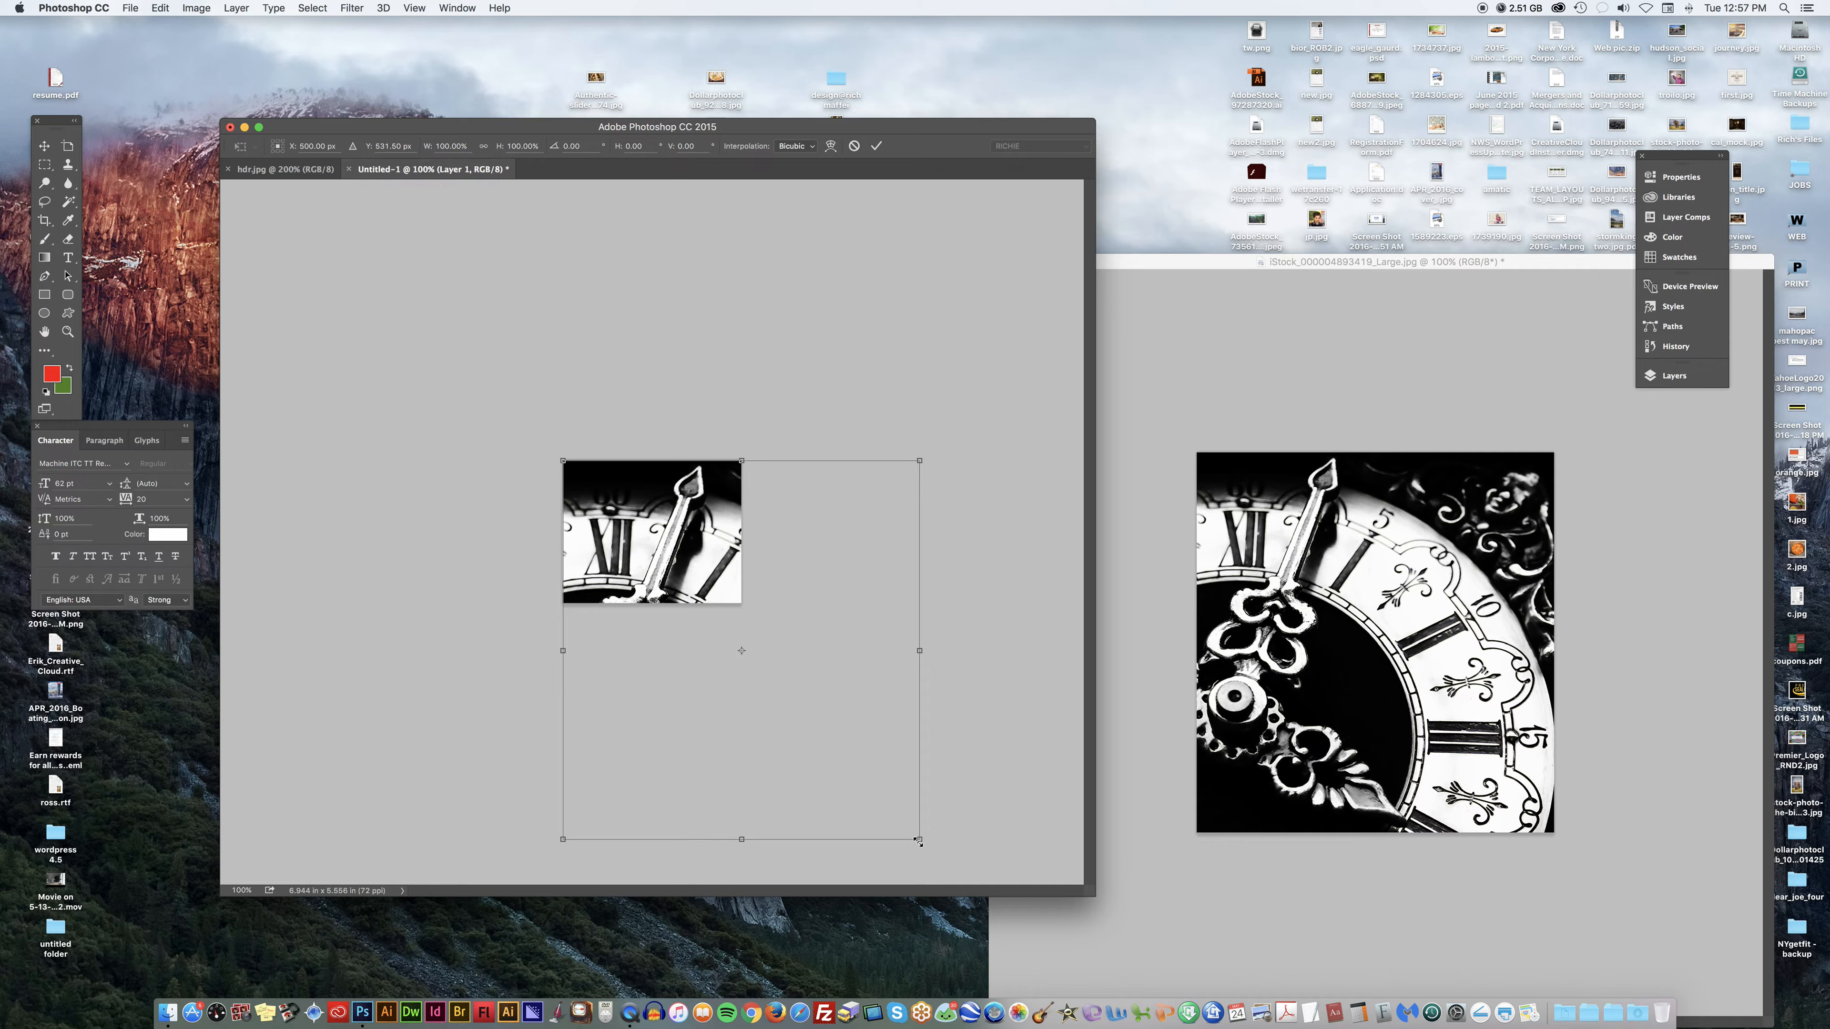
drag(919, 841, 836, 750)
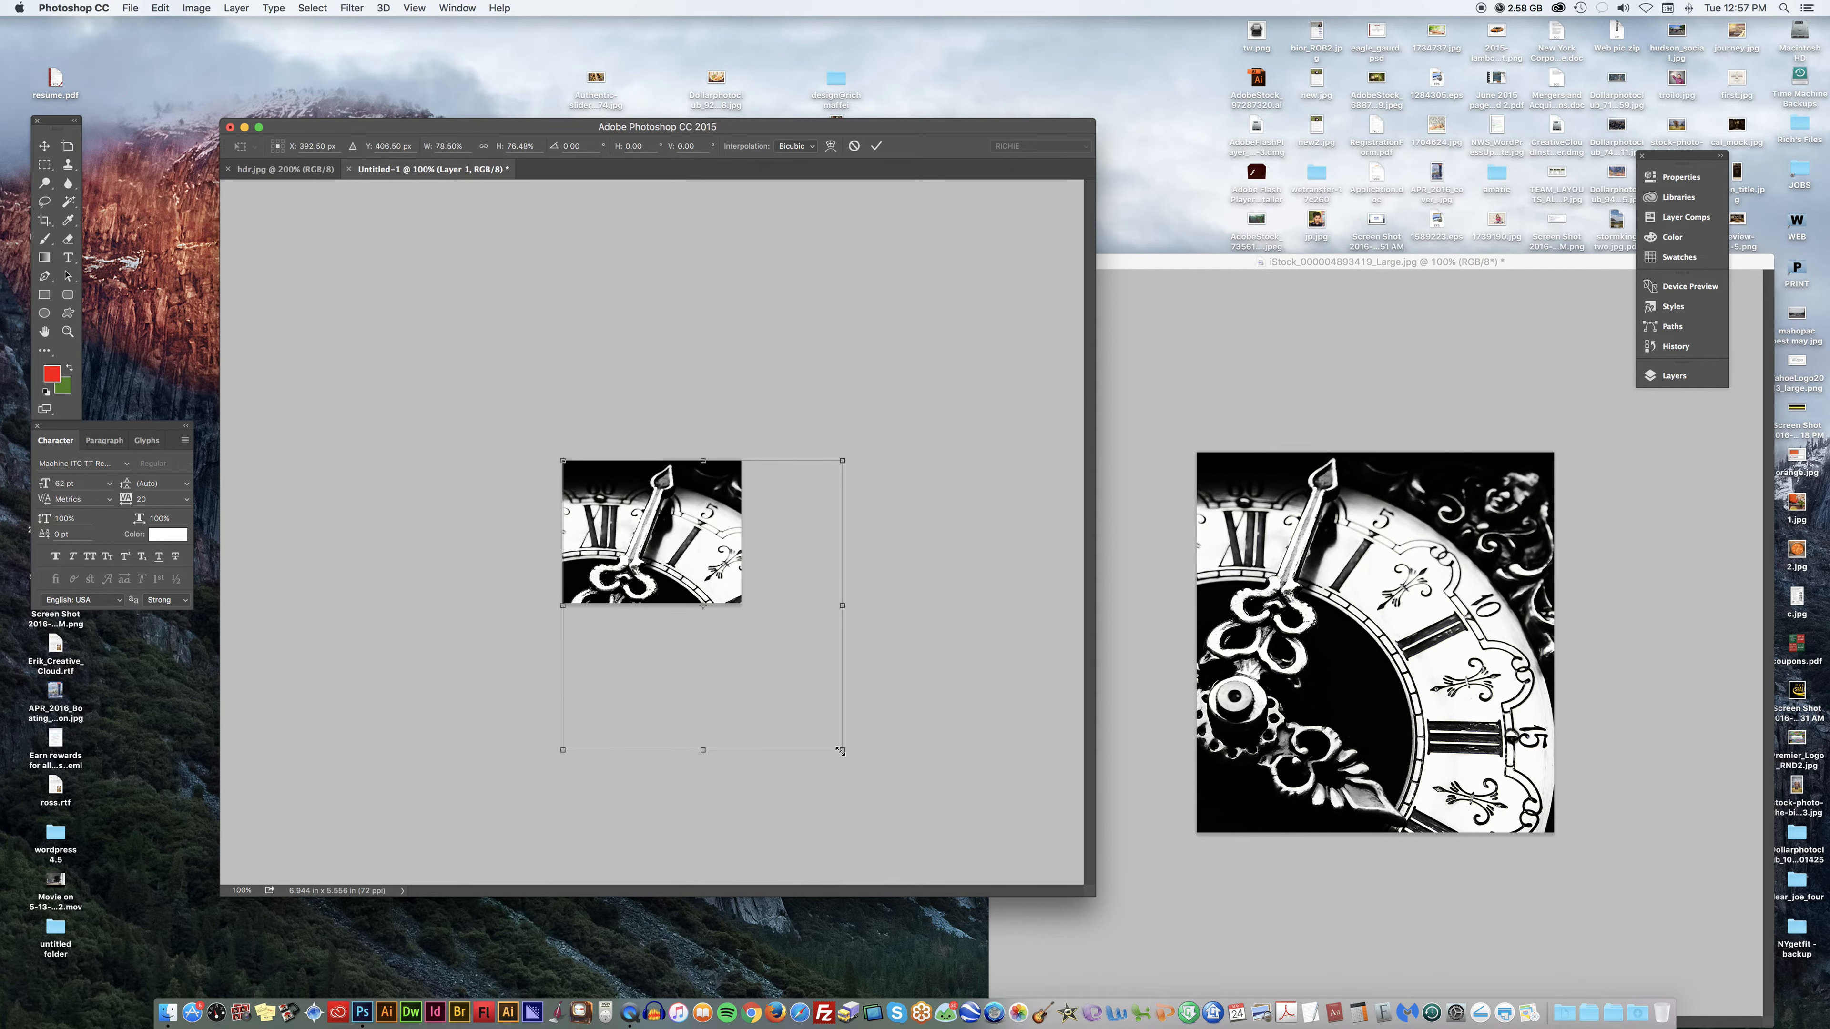
key(super+z)
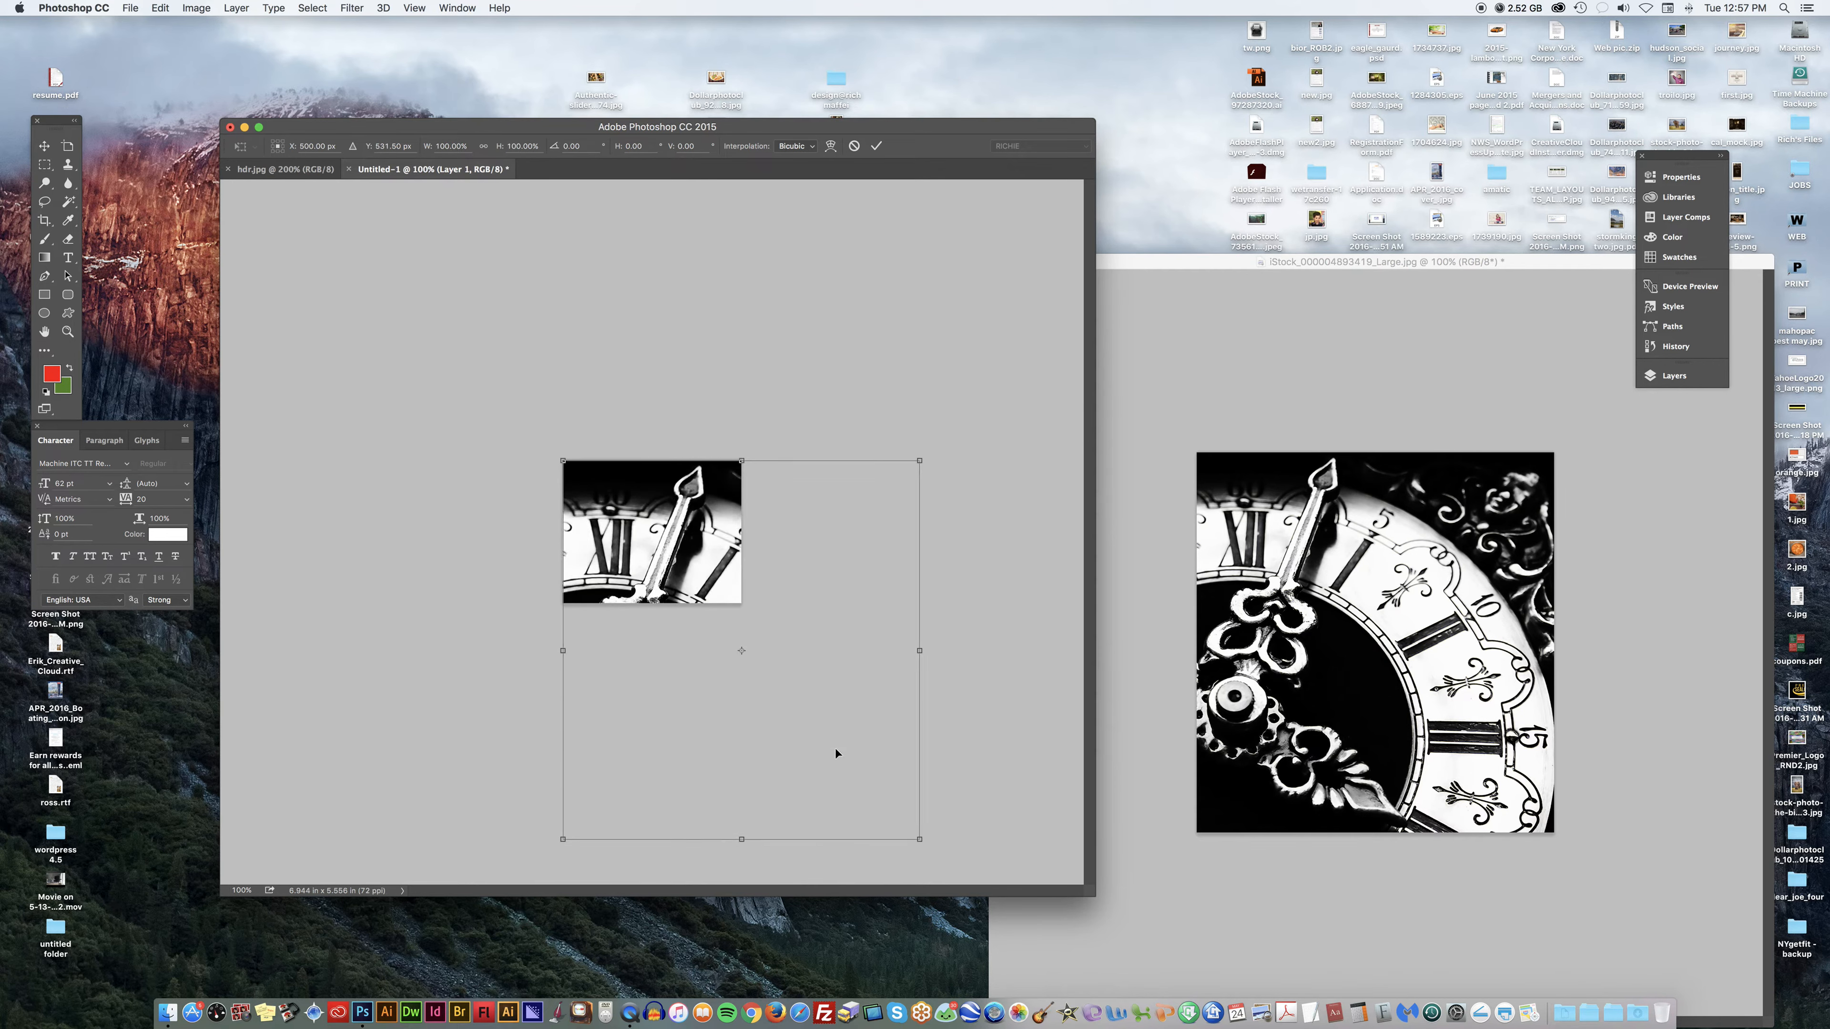
drag(921, 842, 873, 758)
key(super+z)
drag(919, 836, 738, 659)
key(Return)
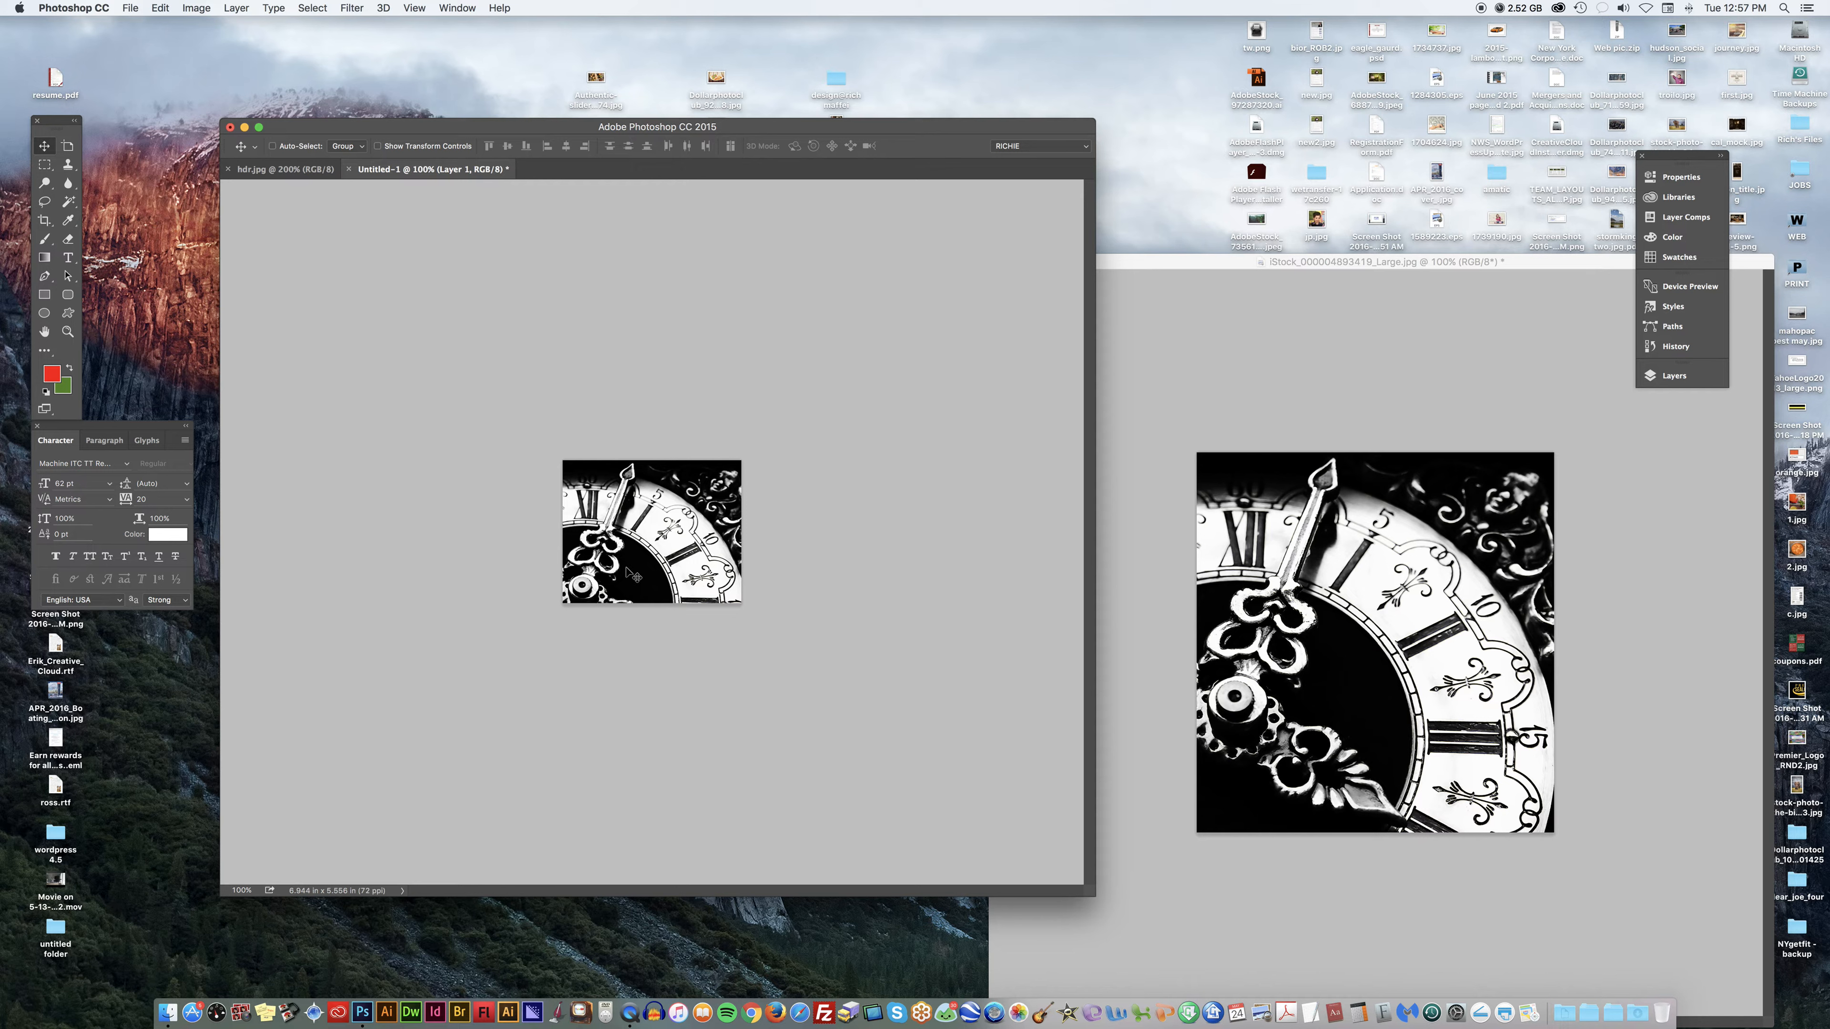
Try moving the scaled clock layer upward within the canvas, and undo the move.
drag(633, 574, 614, 516)
key(super+z)
key(super+z)
Create a new document 500 pixels wide and 200 pixels high.
click(1114, 659)
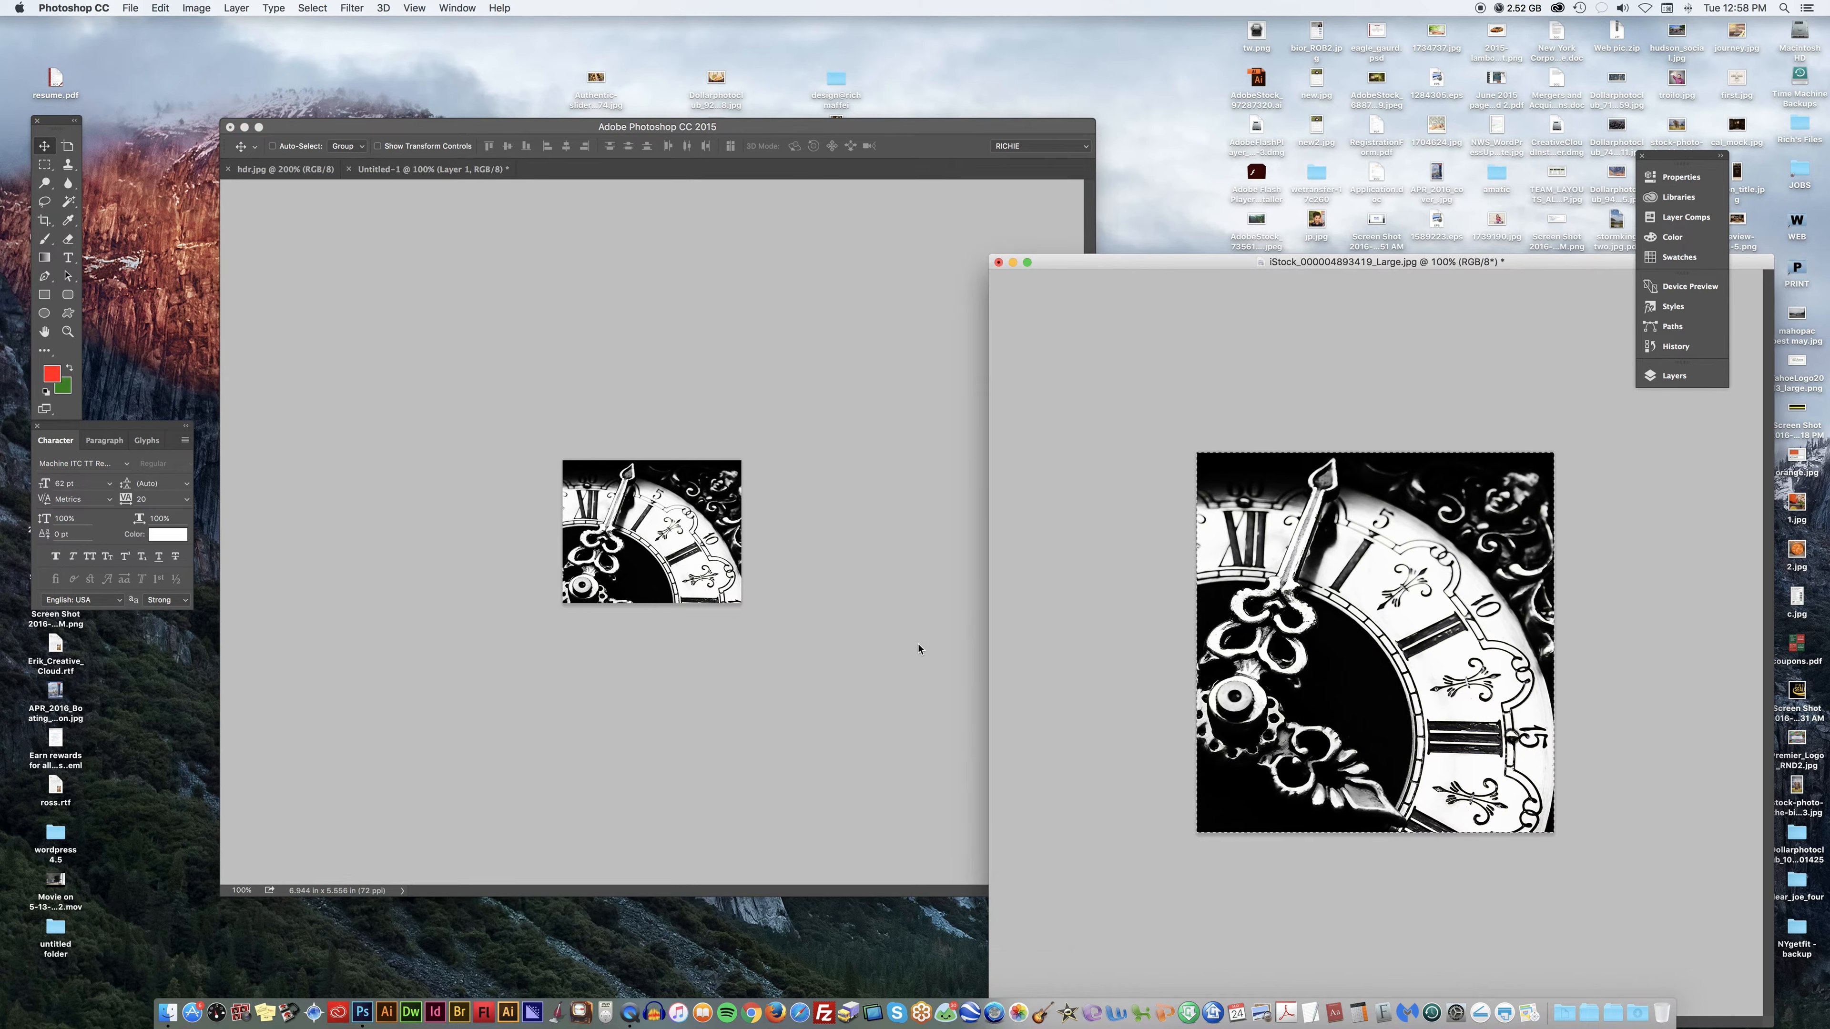
click(735, 636)
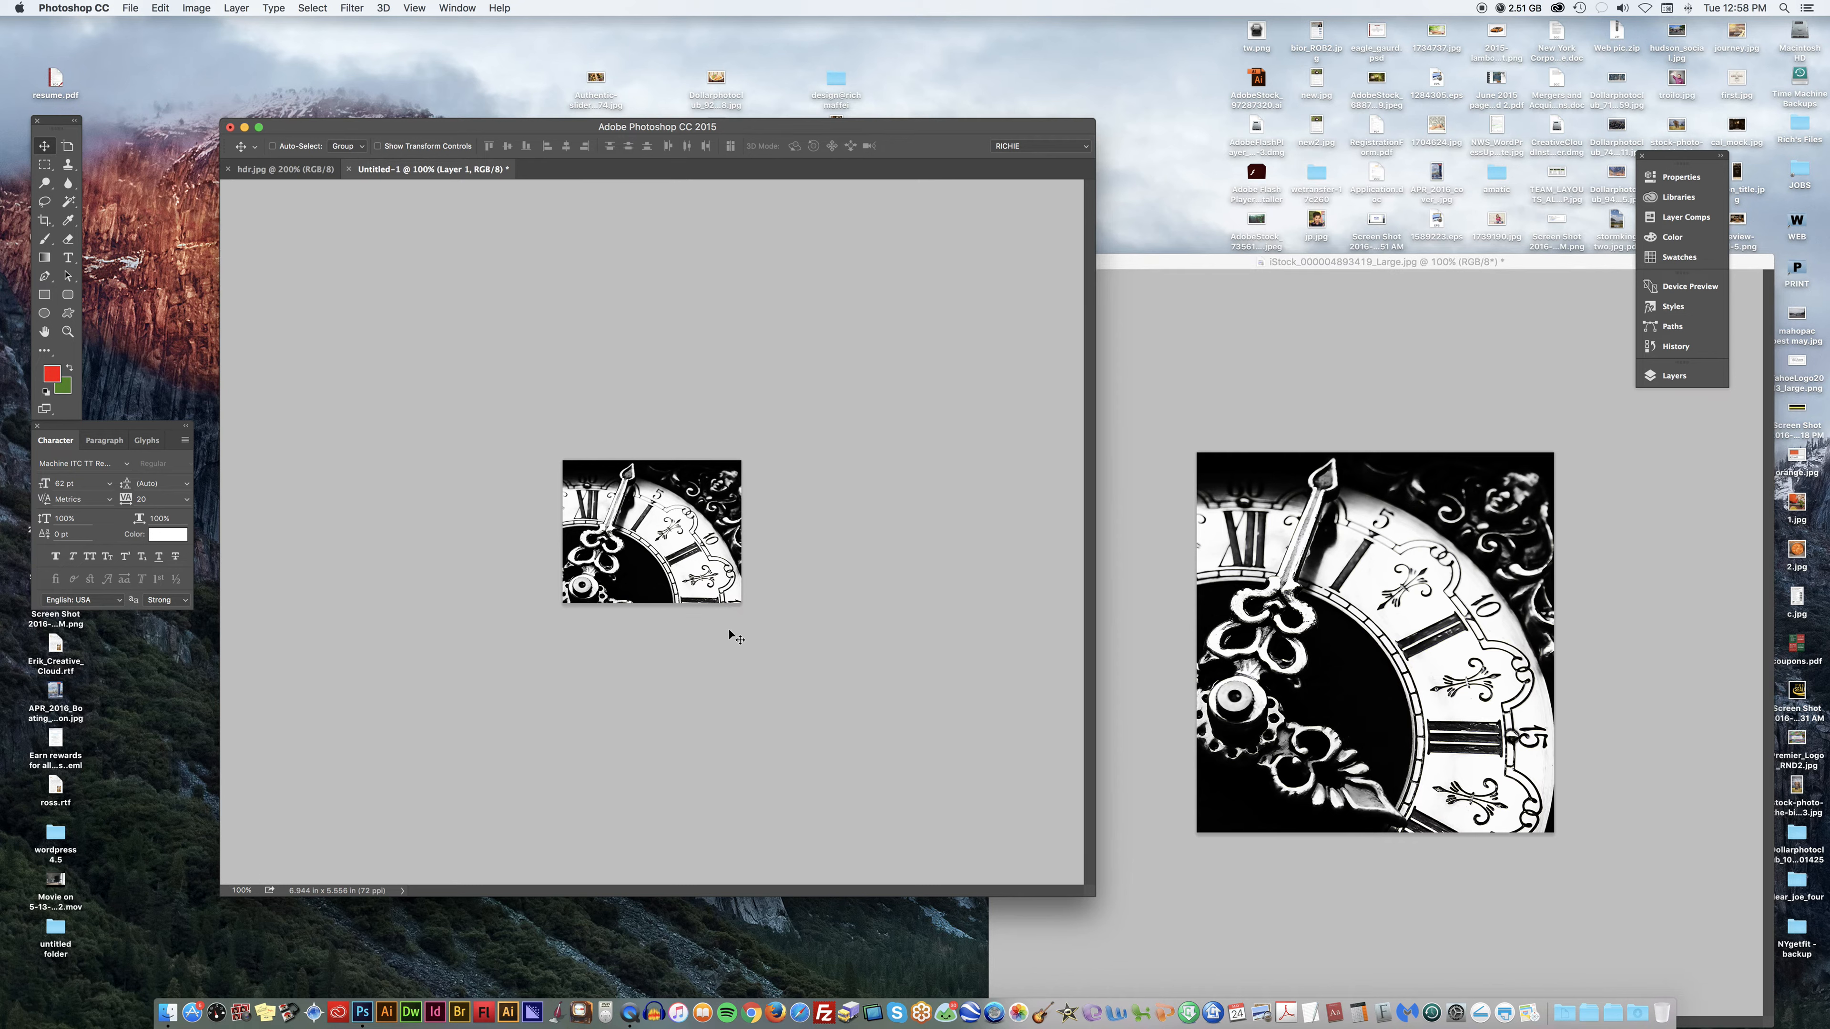
key(super+n)
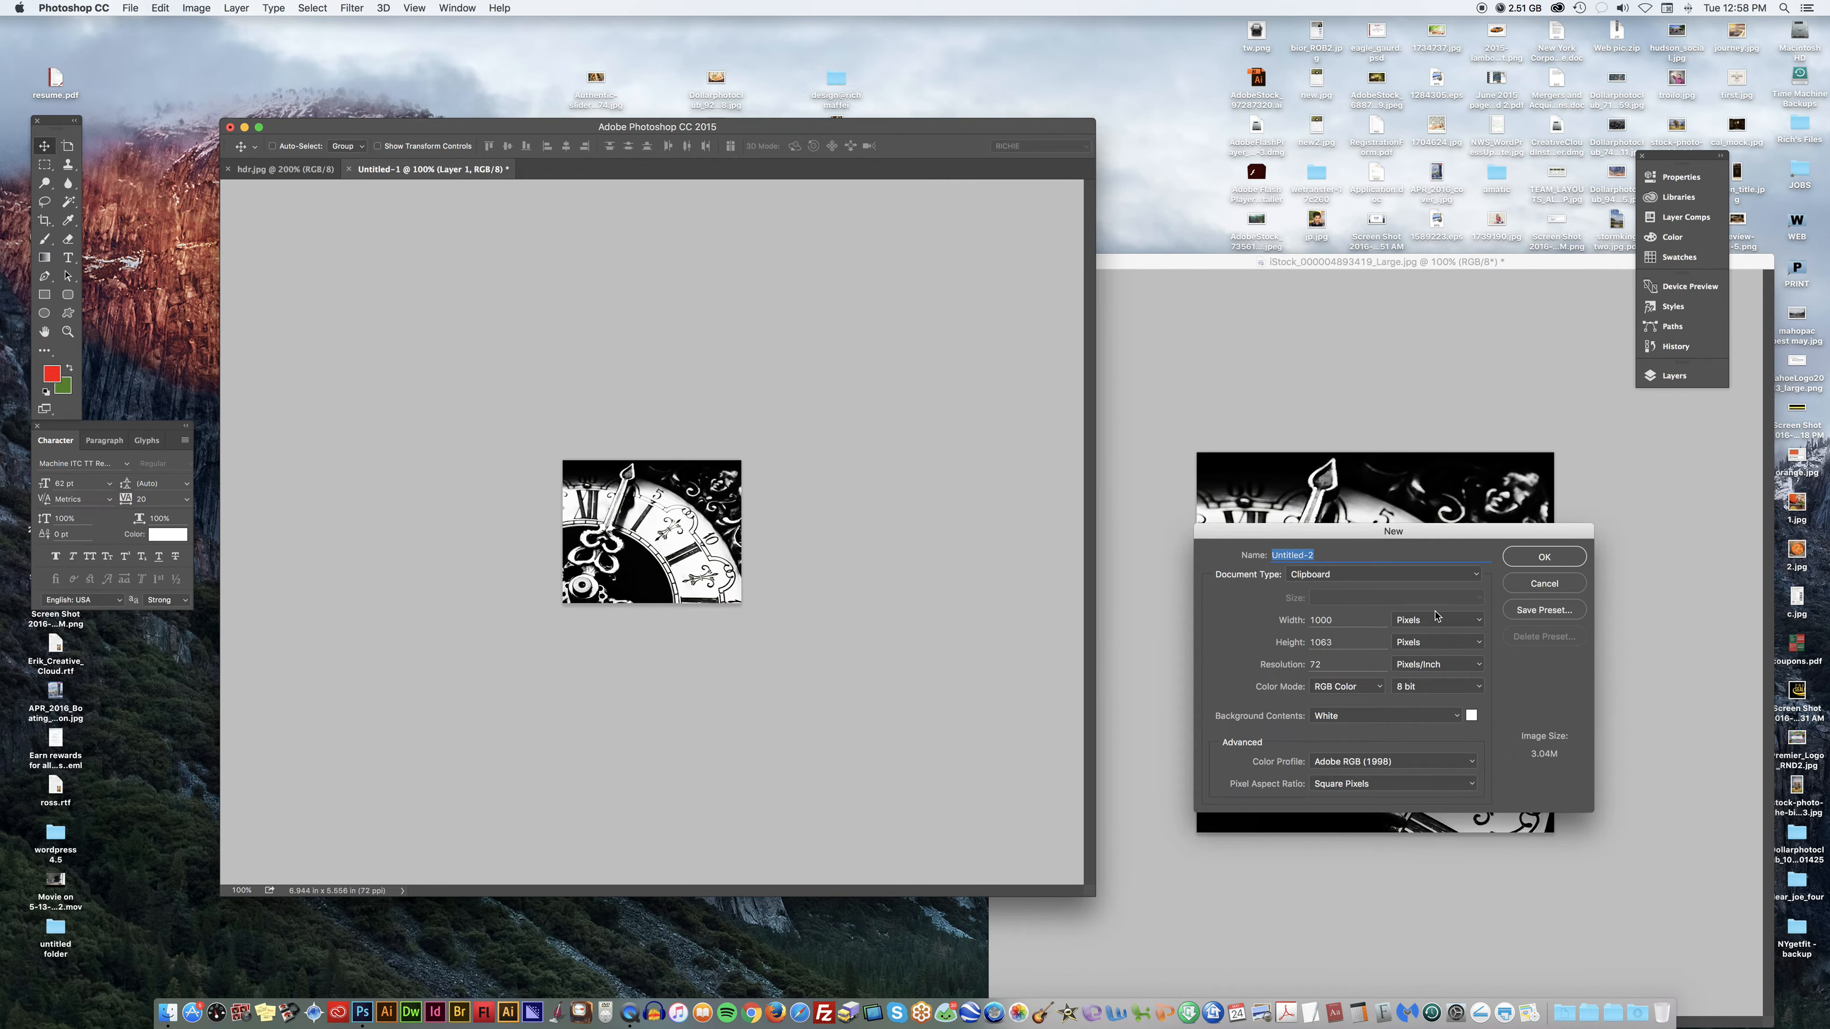
drag(1344, 622, 1294, 614)
text(500)
double_click(1366, 633)
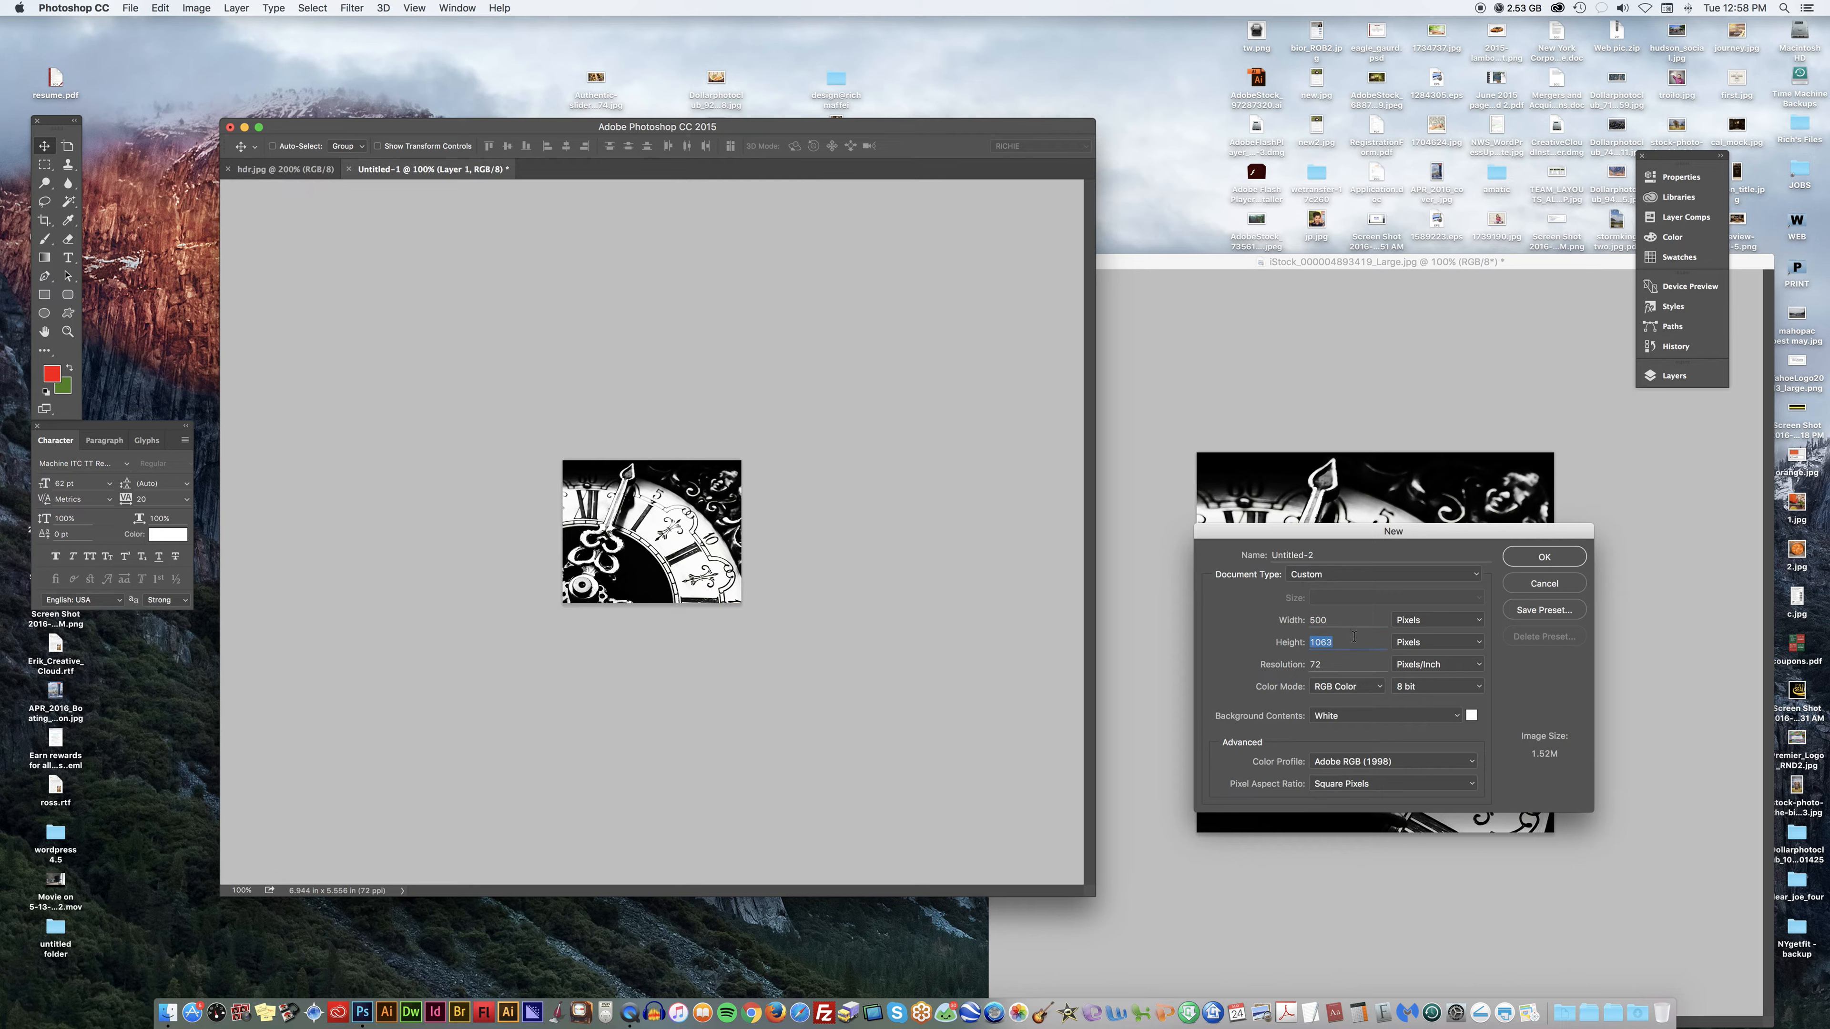
text(200)
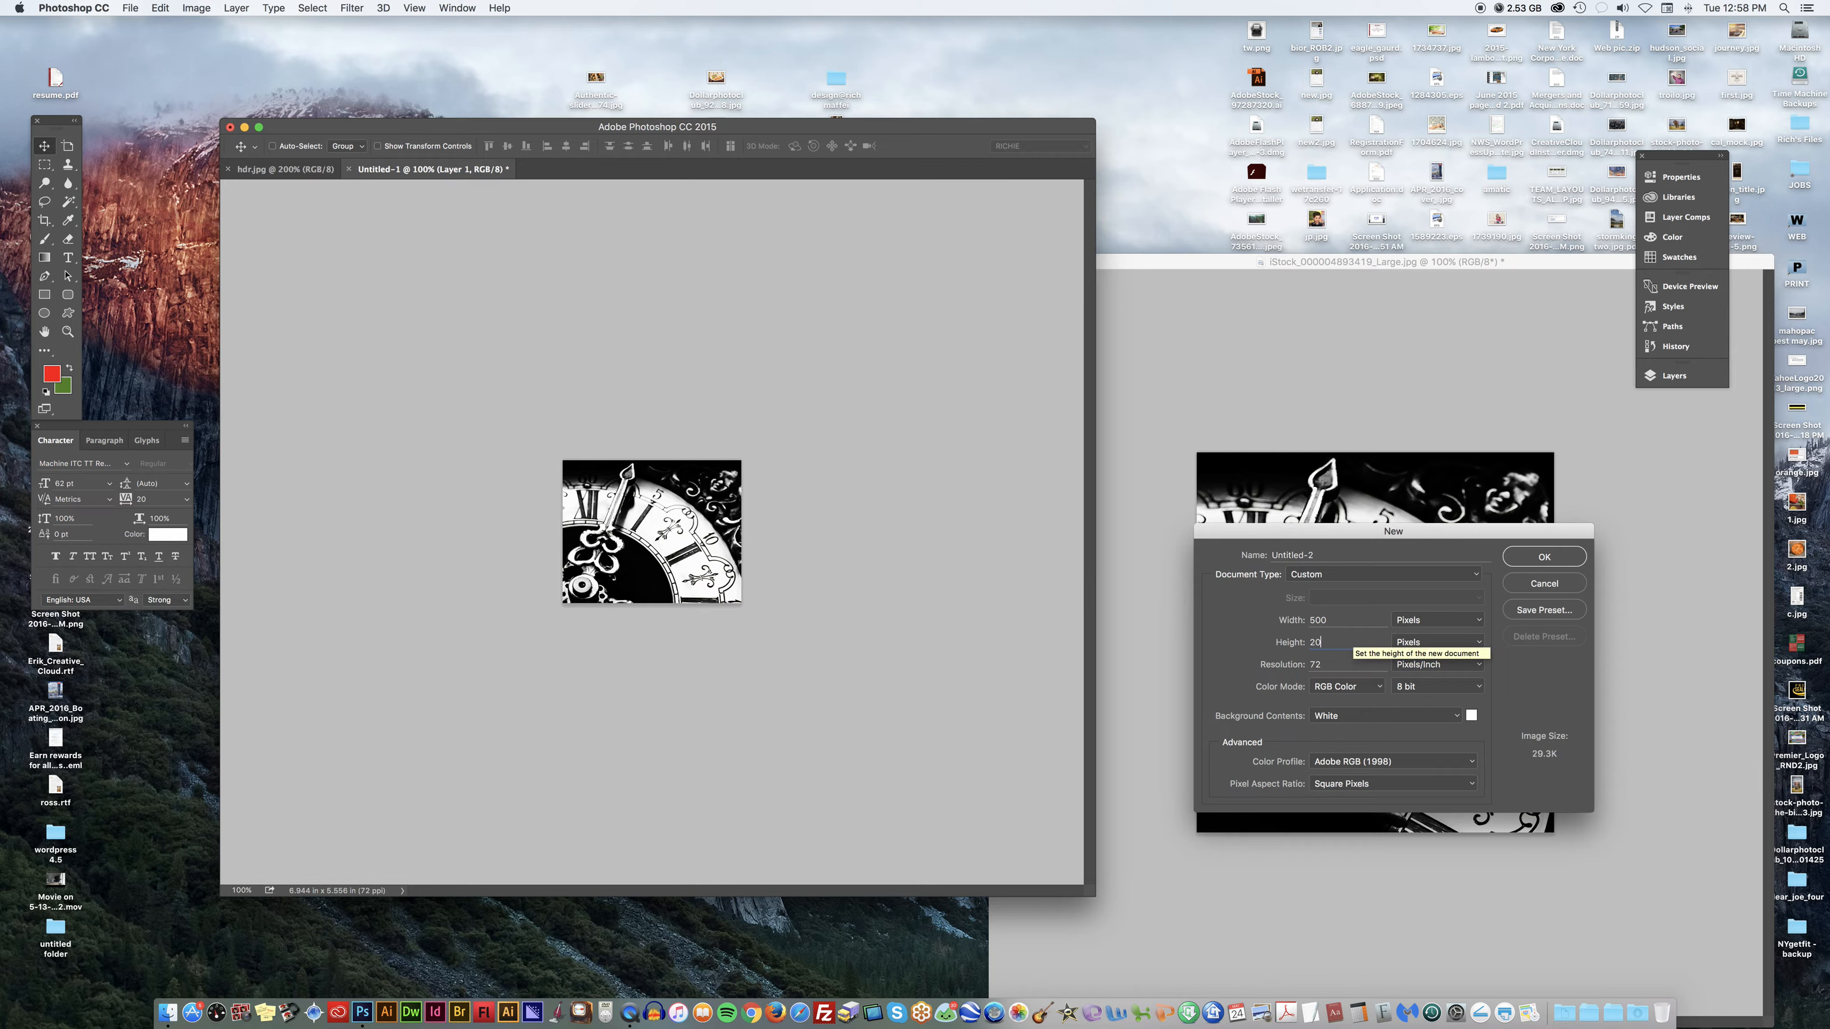
click(1554, 558)
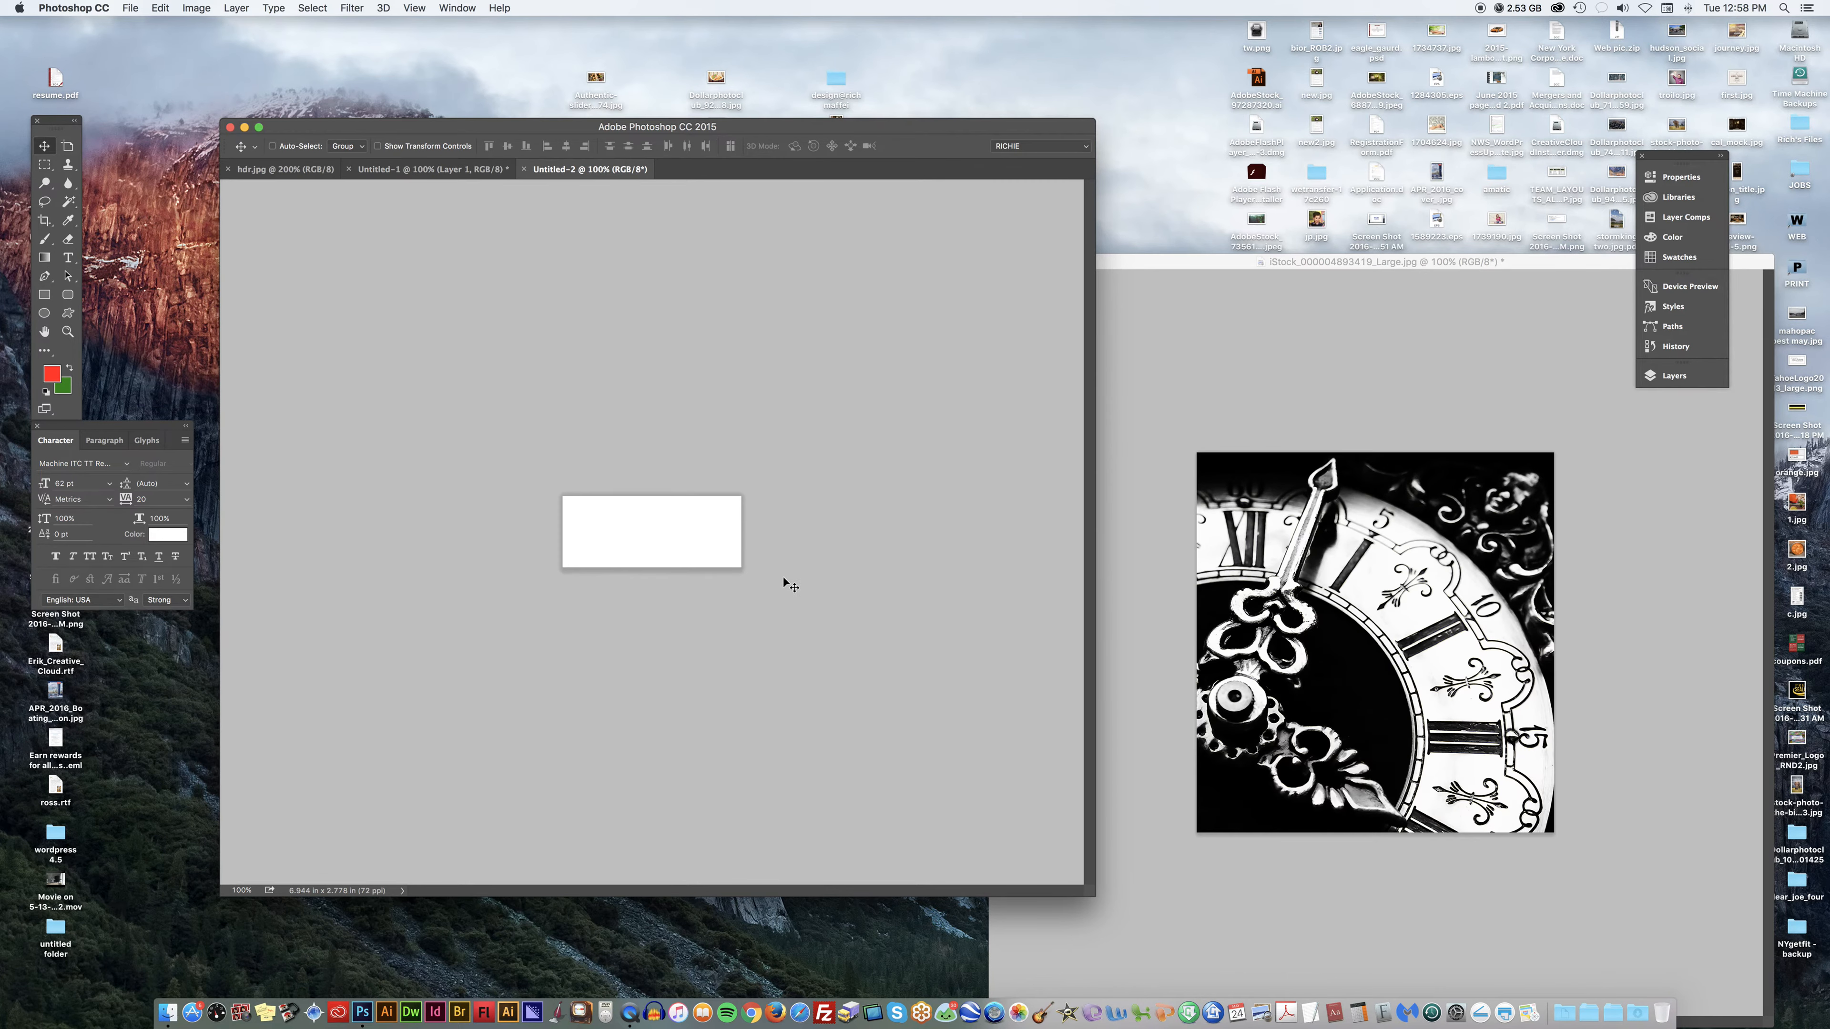
Copy the entire original clock image and paste it into the new 500 by 200 pixel document.
click(1384, 608)
key(super+a)
key(super+c)
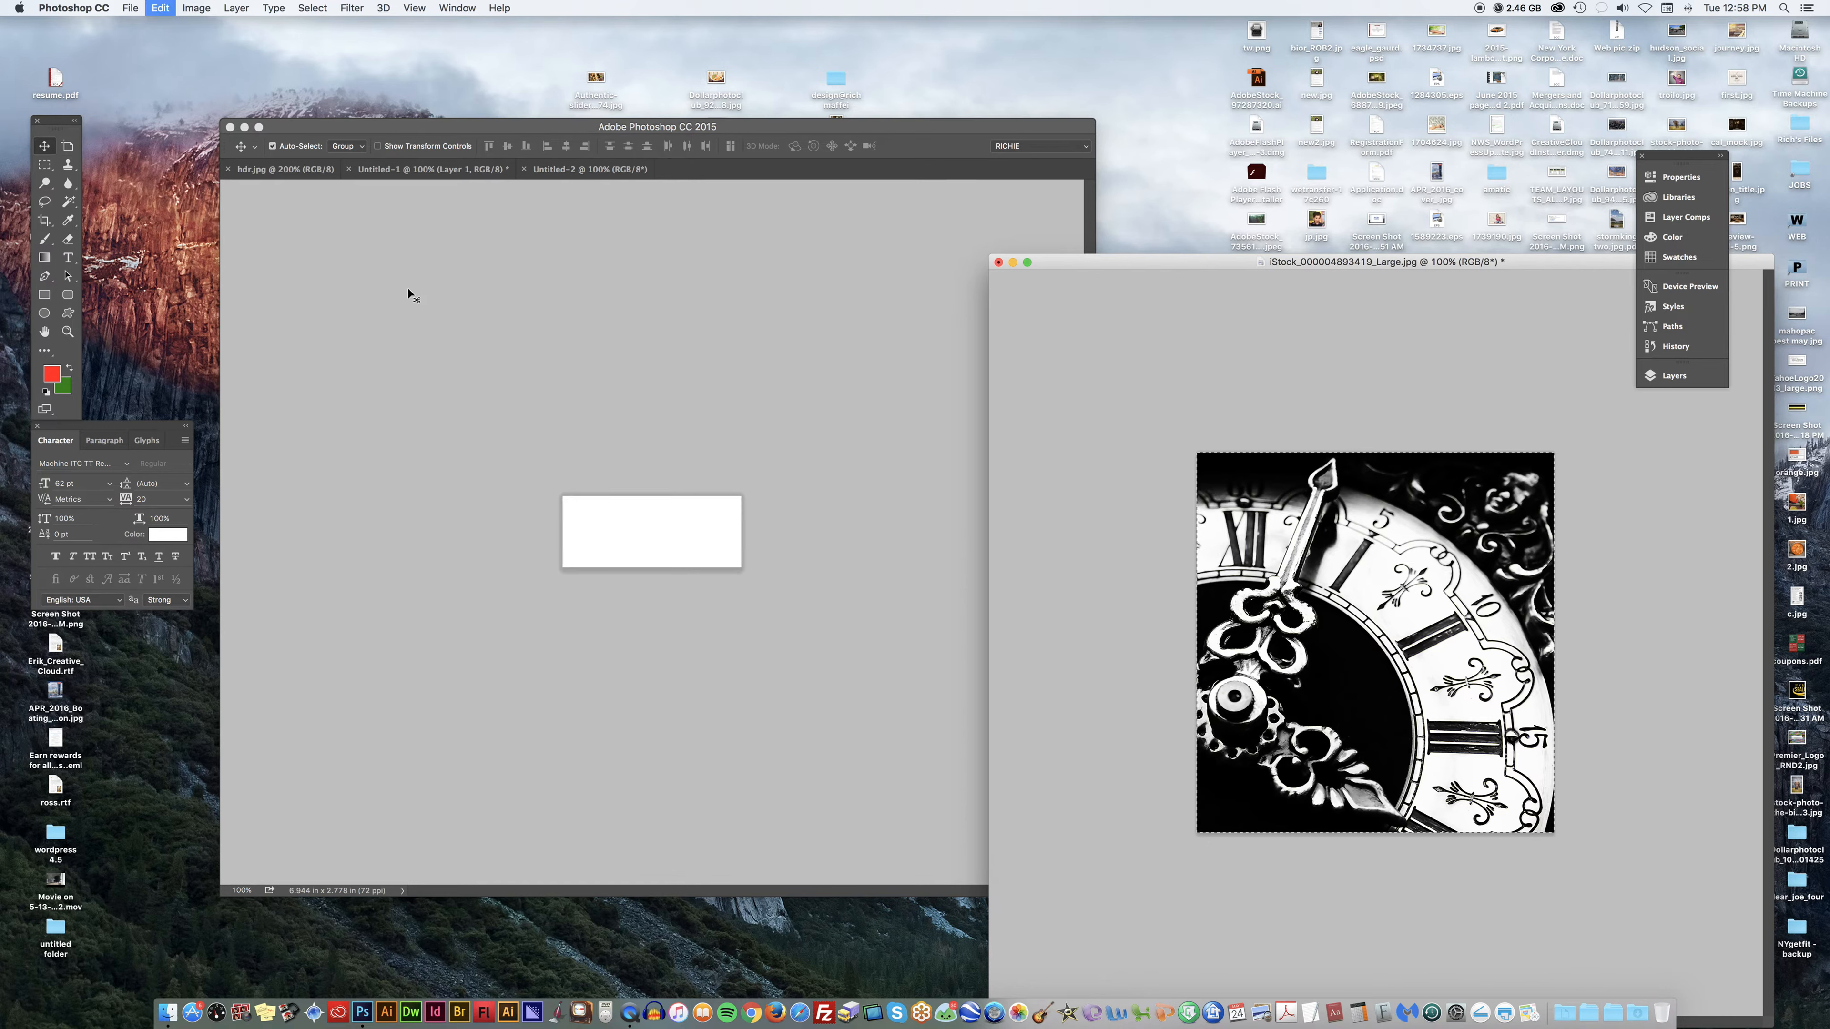
click(311, 8)
click(314, 25)
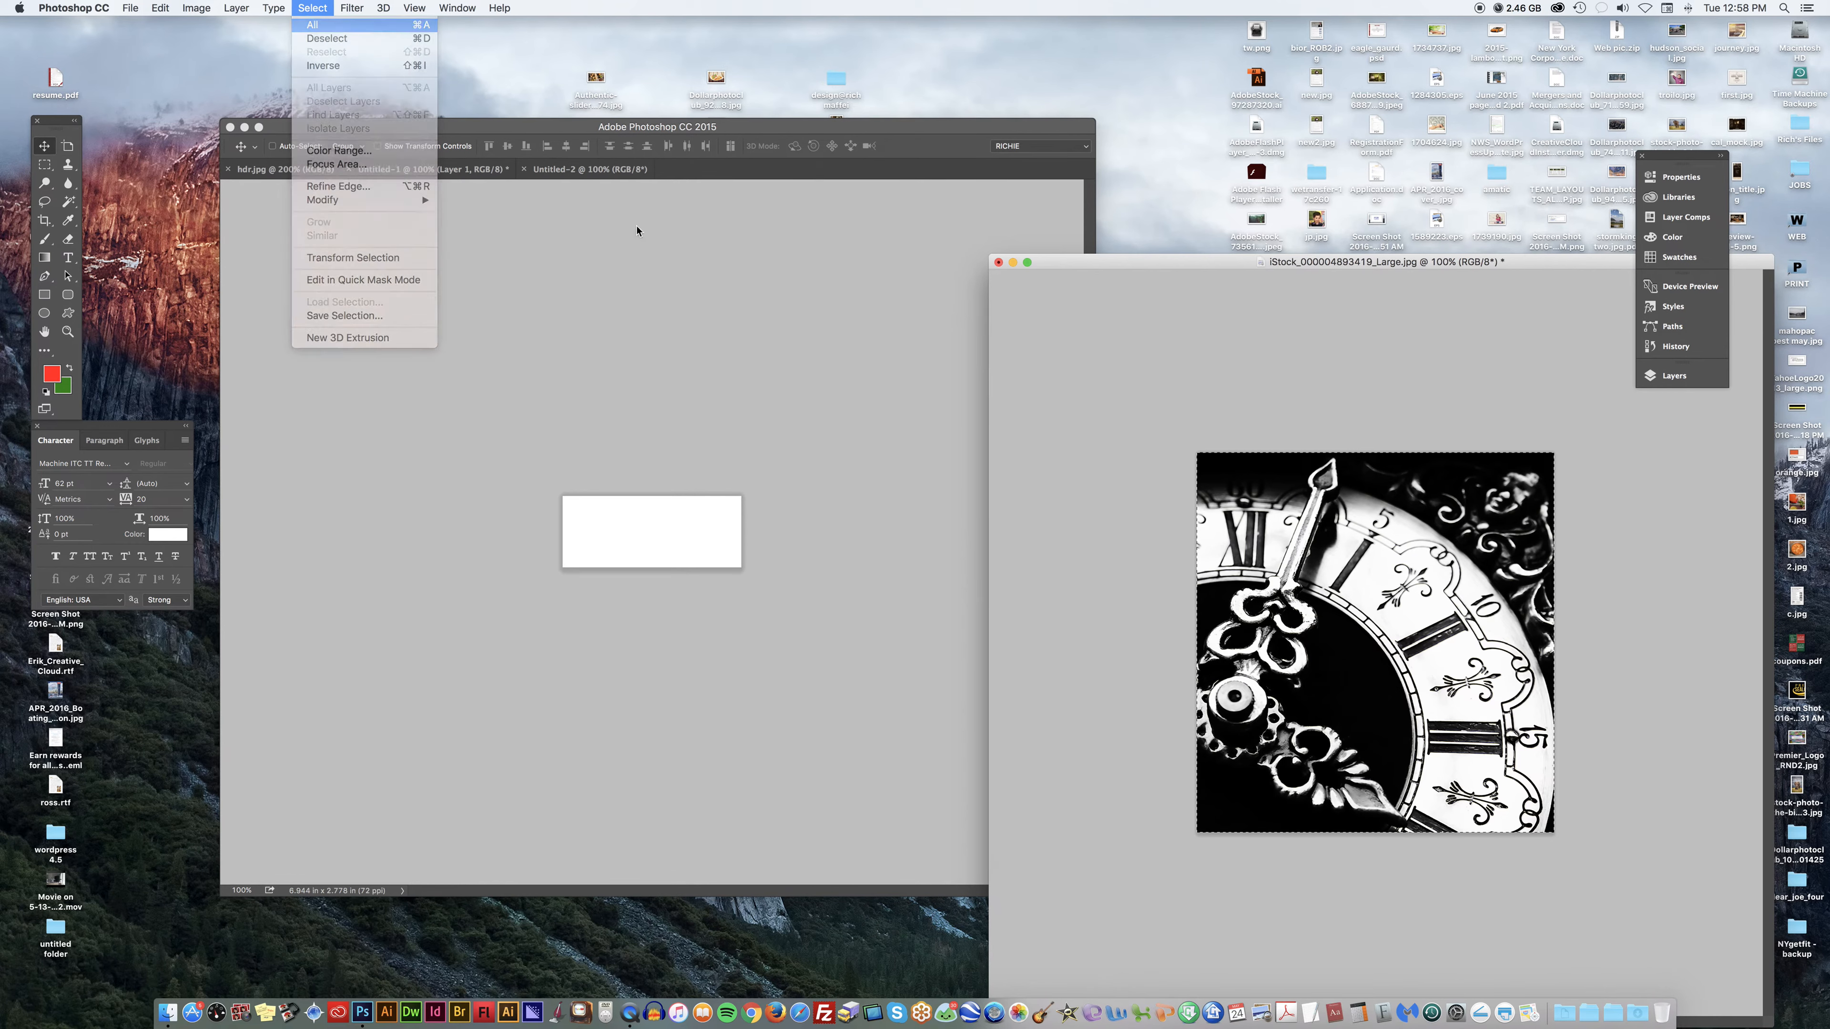
click(162, 8)
click(171, 109)
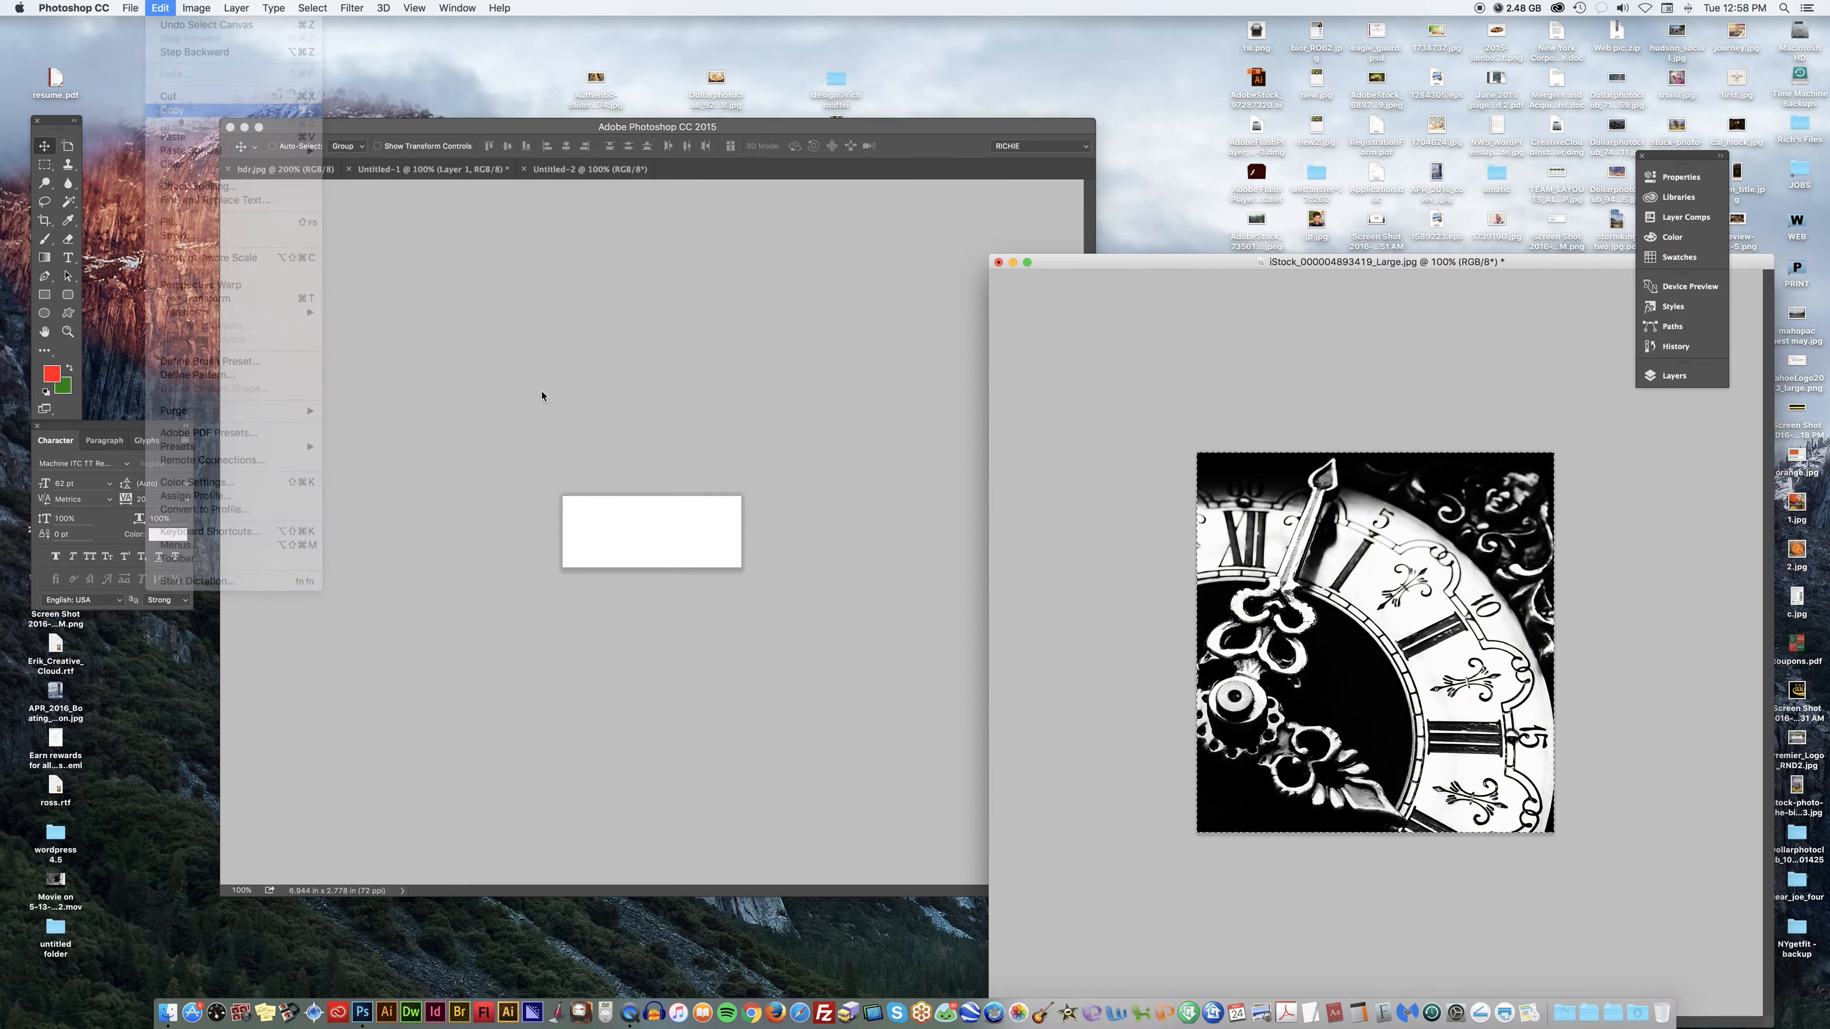
click(545, 401)
key(super+v)
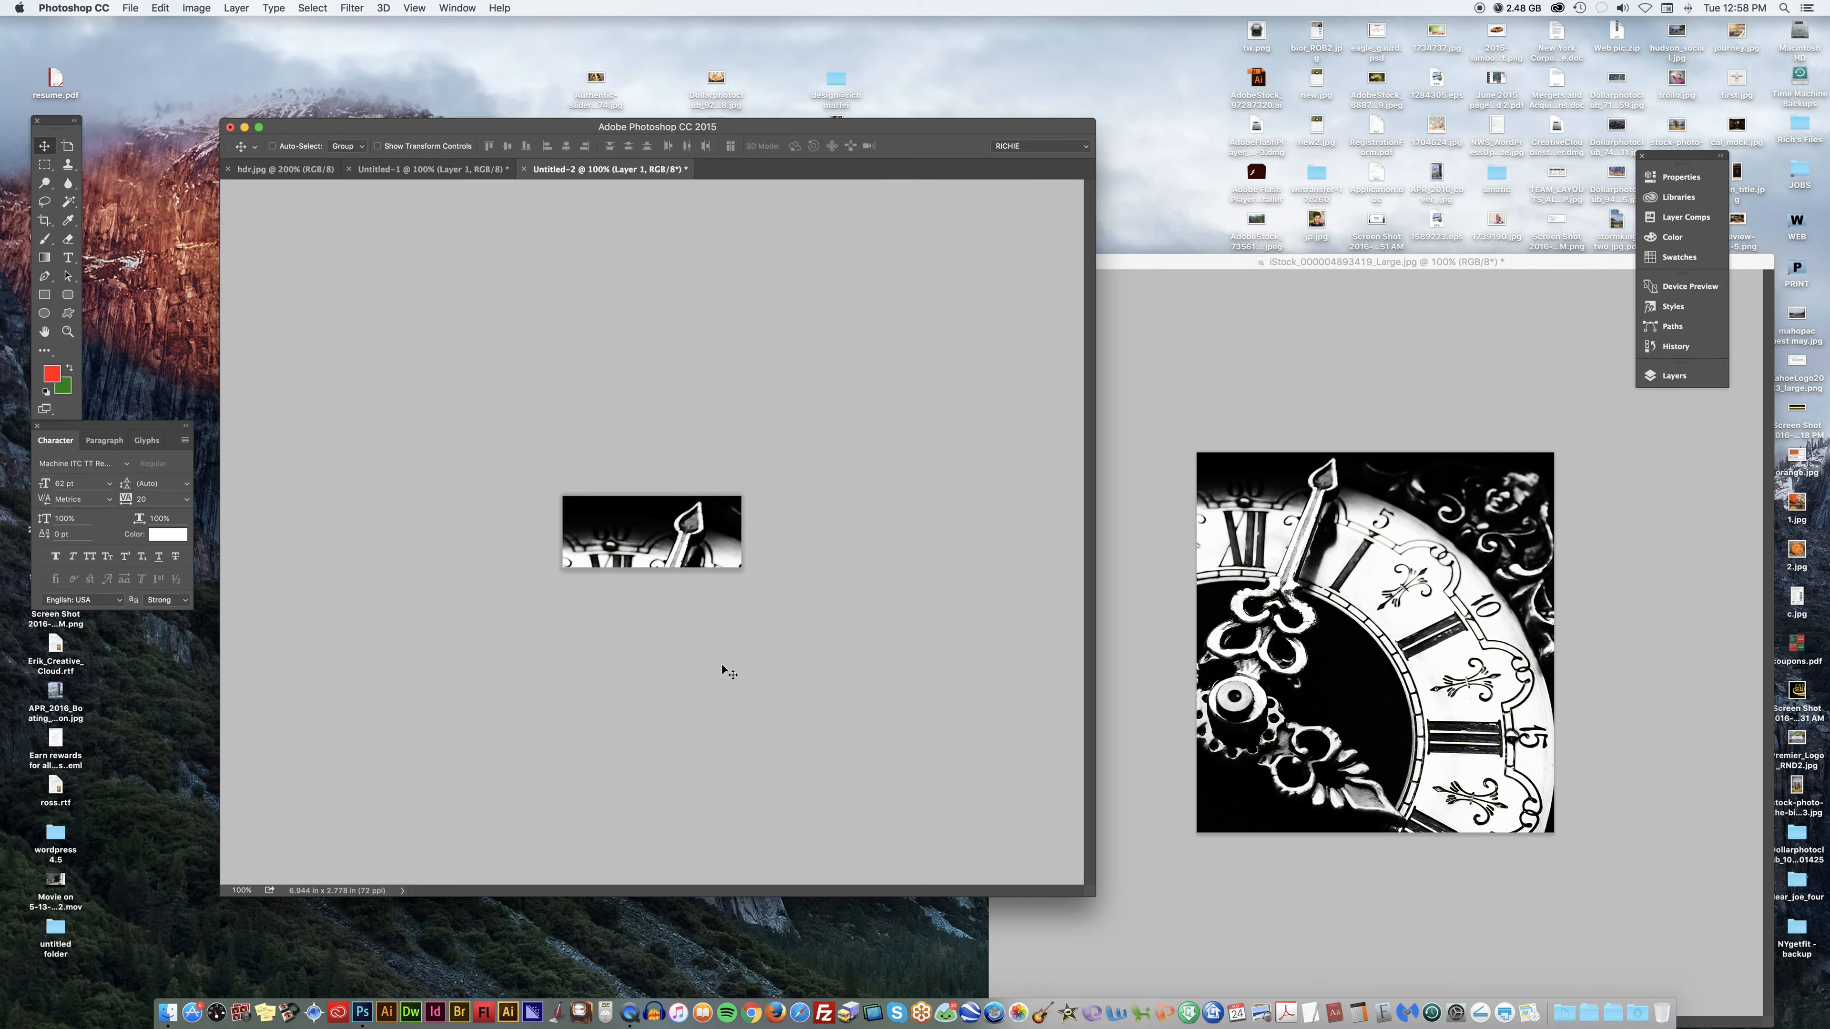
Scale the pasted clock layer to about half size, matching the canvas width, and move it up to frame the clock's central part.
key(super)
key(super)
key(super+t)
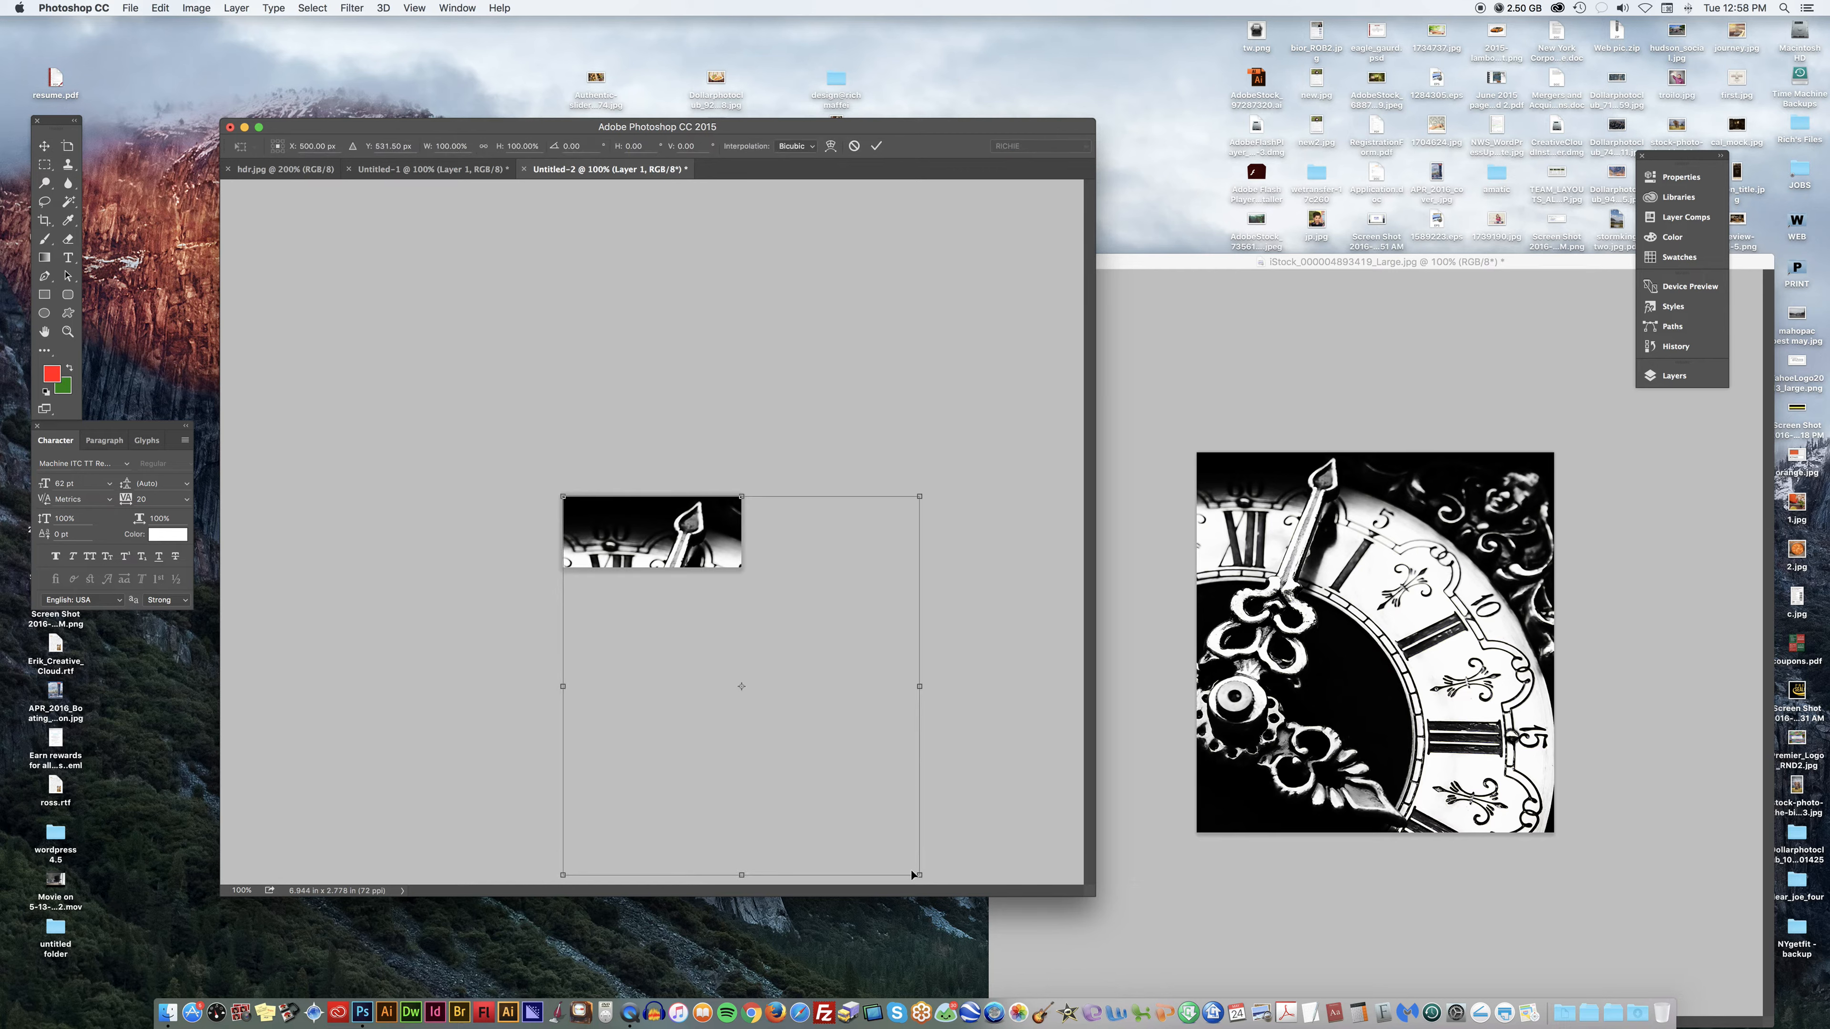
drag(915, 873, 735, 688)
key(Return)
drag(648, 600, 629, 484)
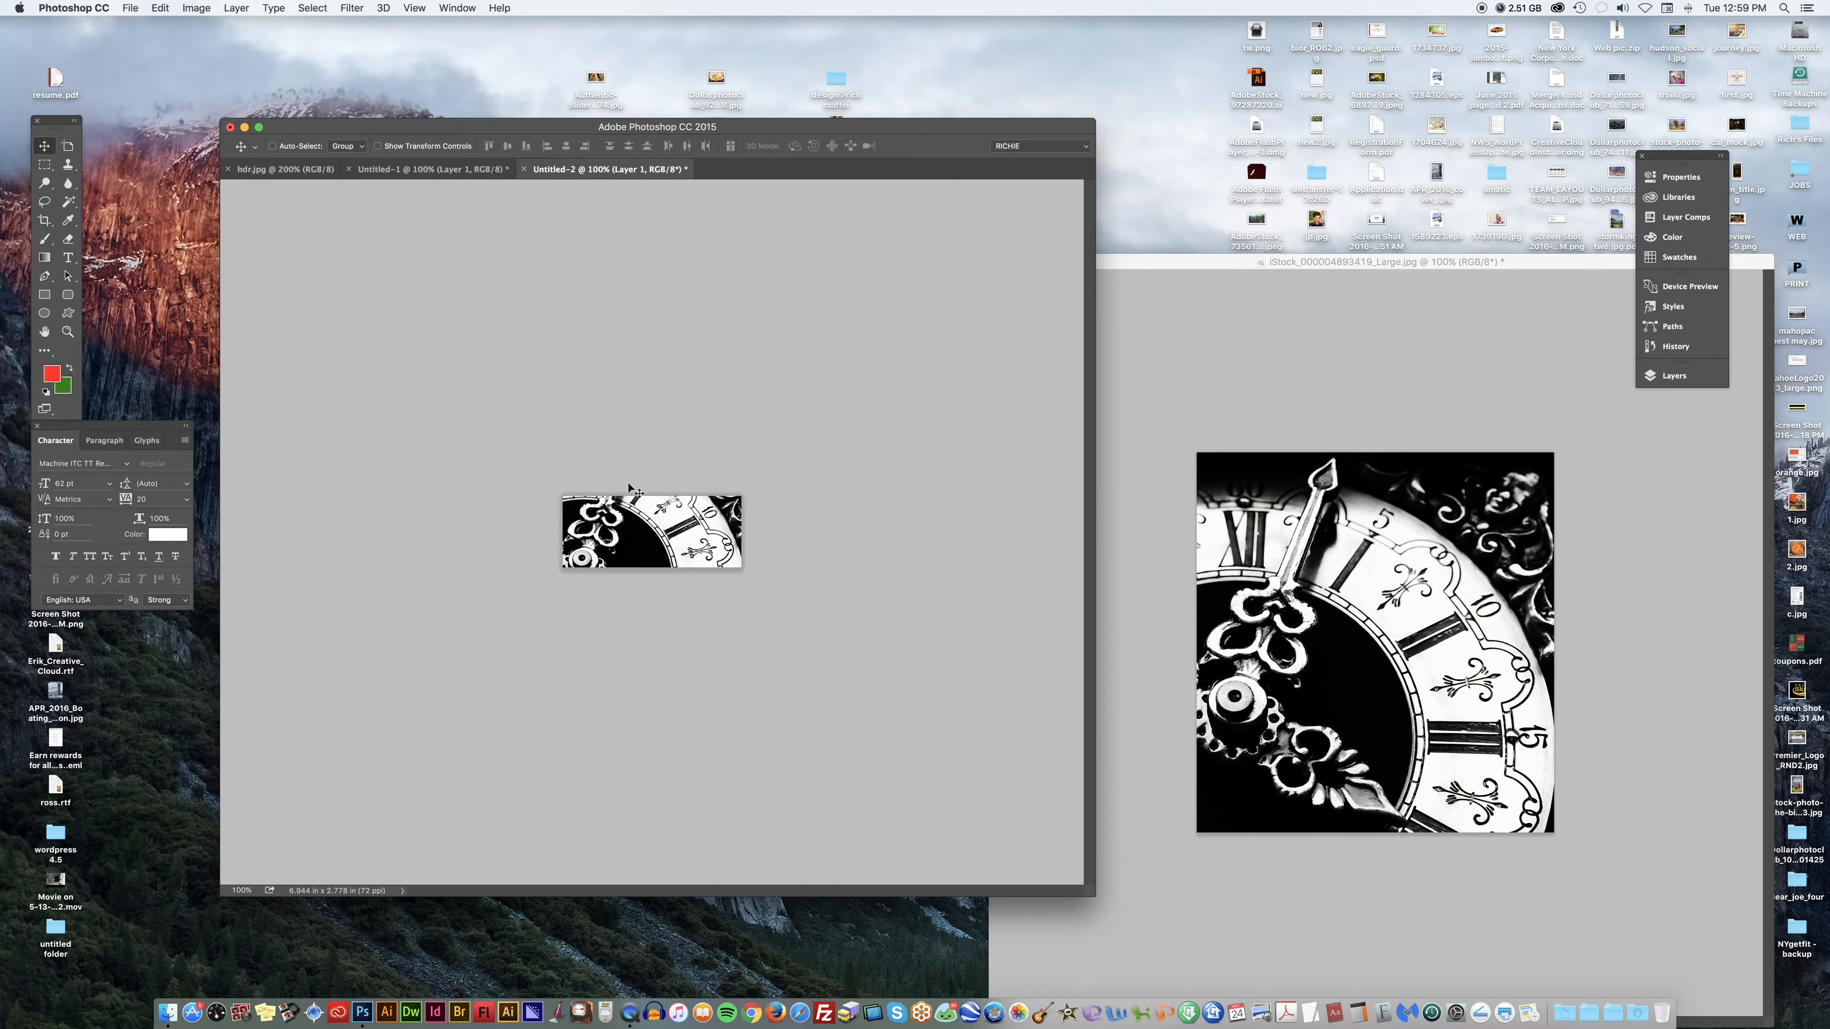
click(131, 8)
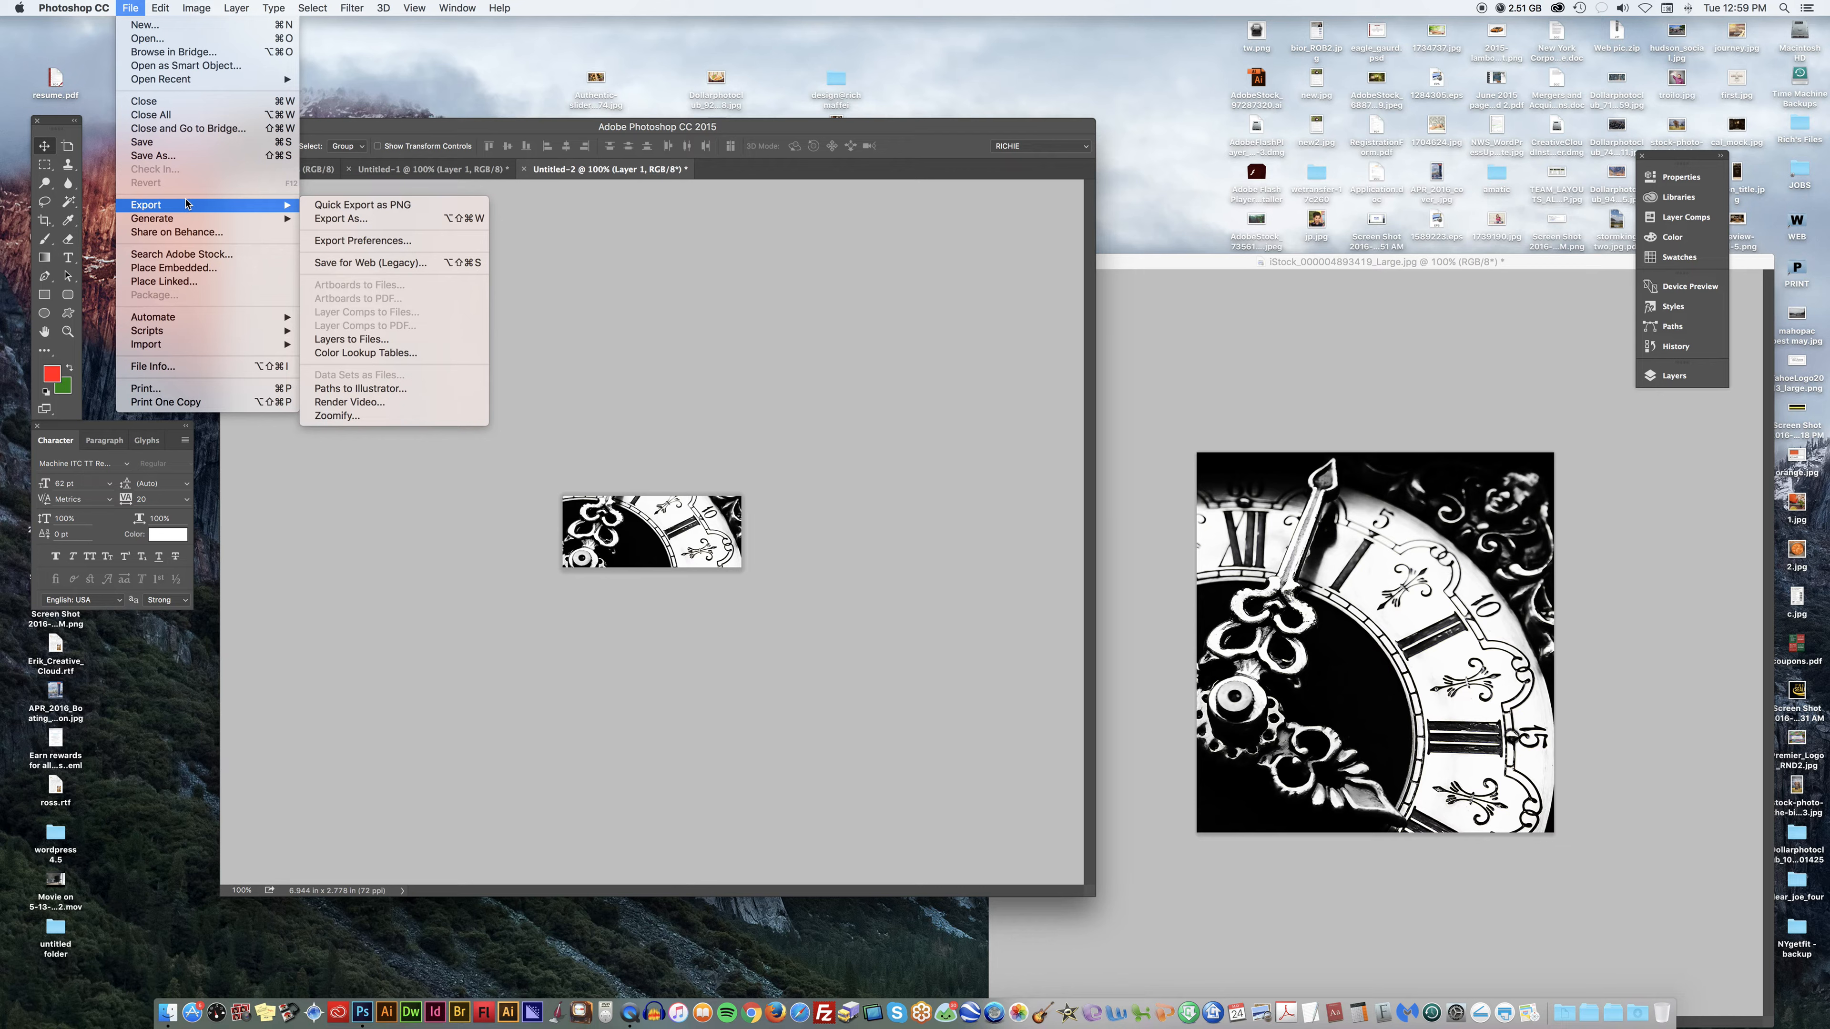
click(631, 257)
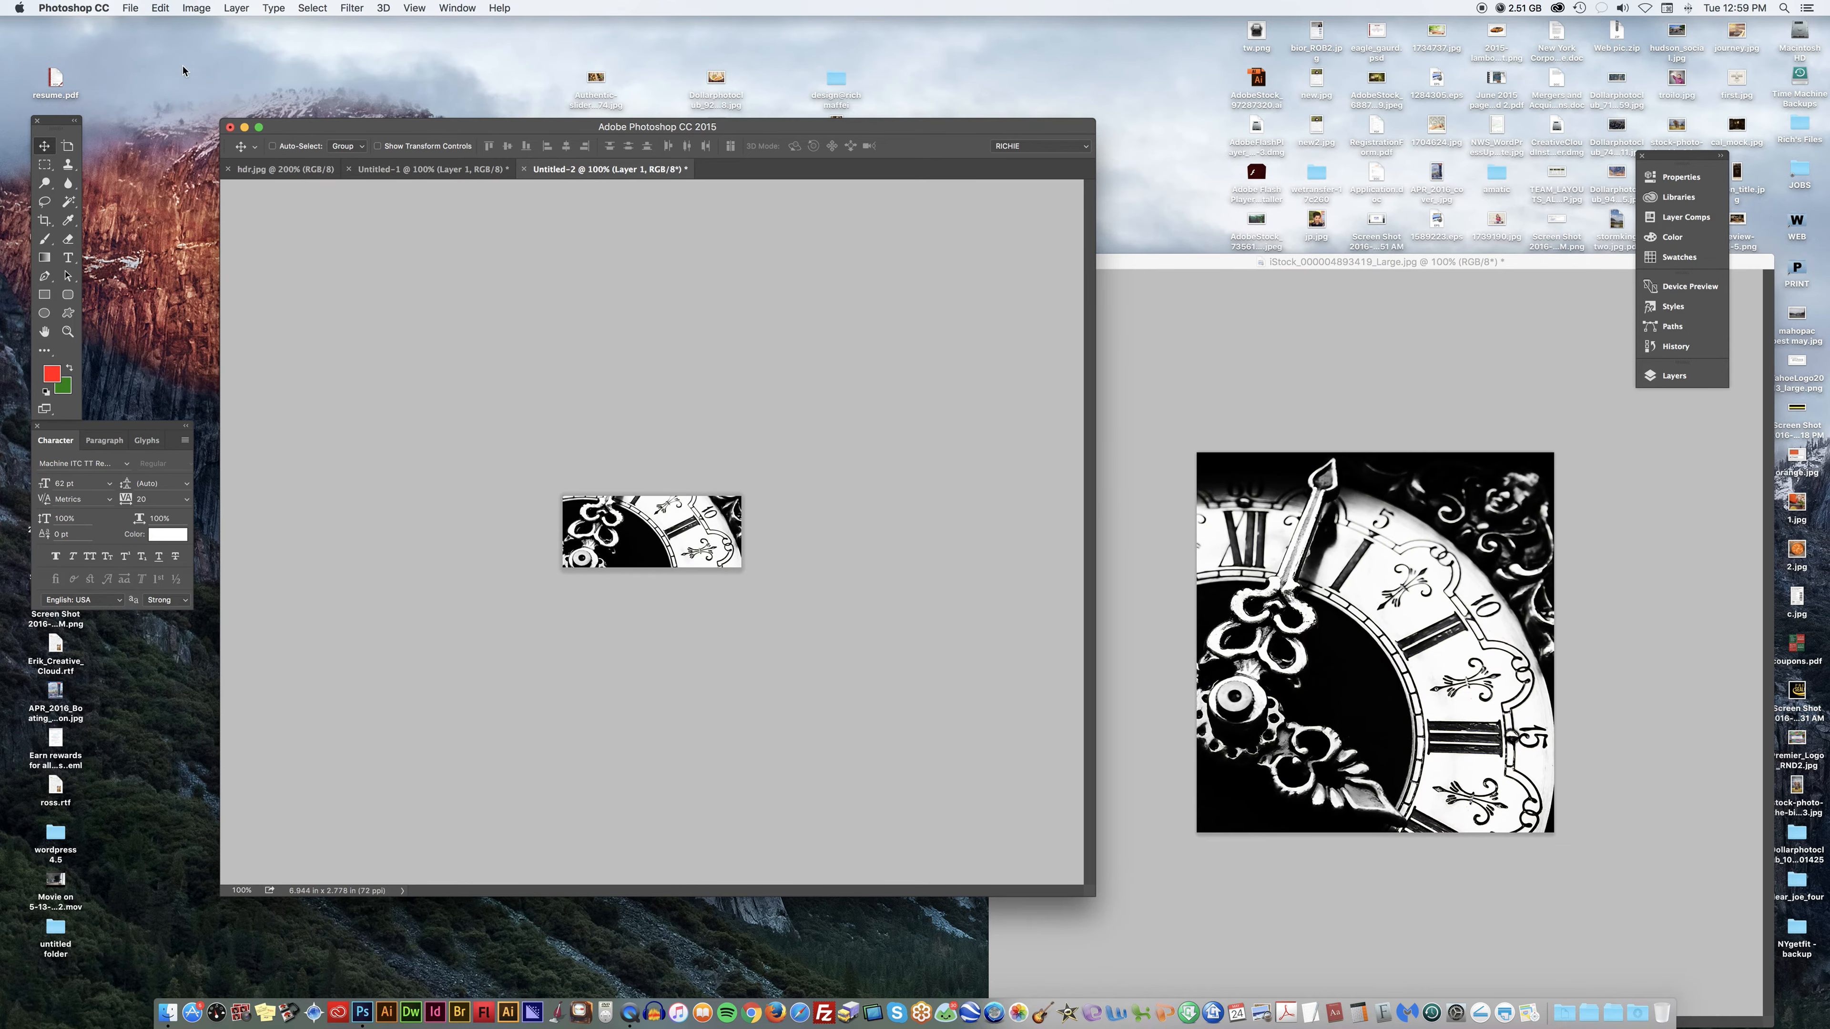
click(131, 9)
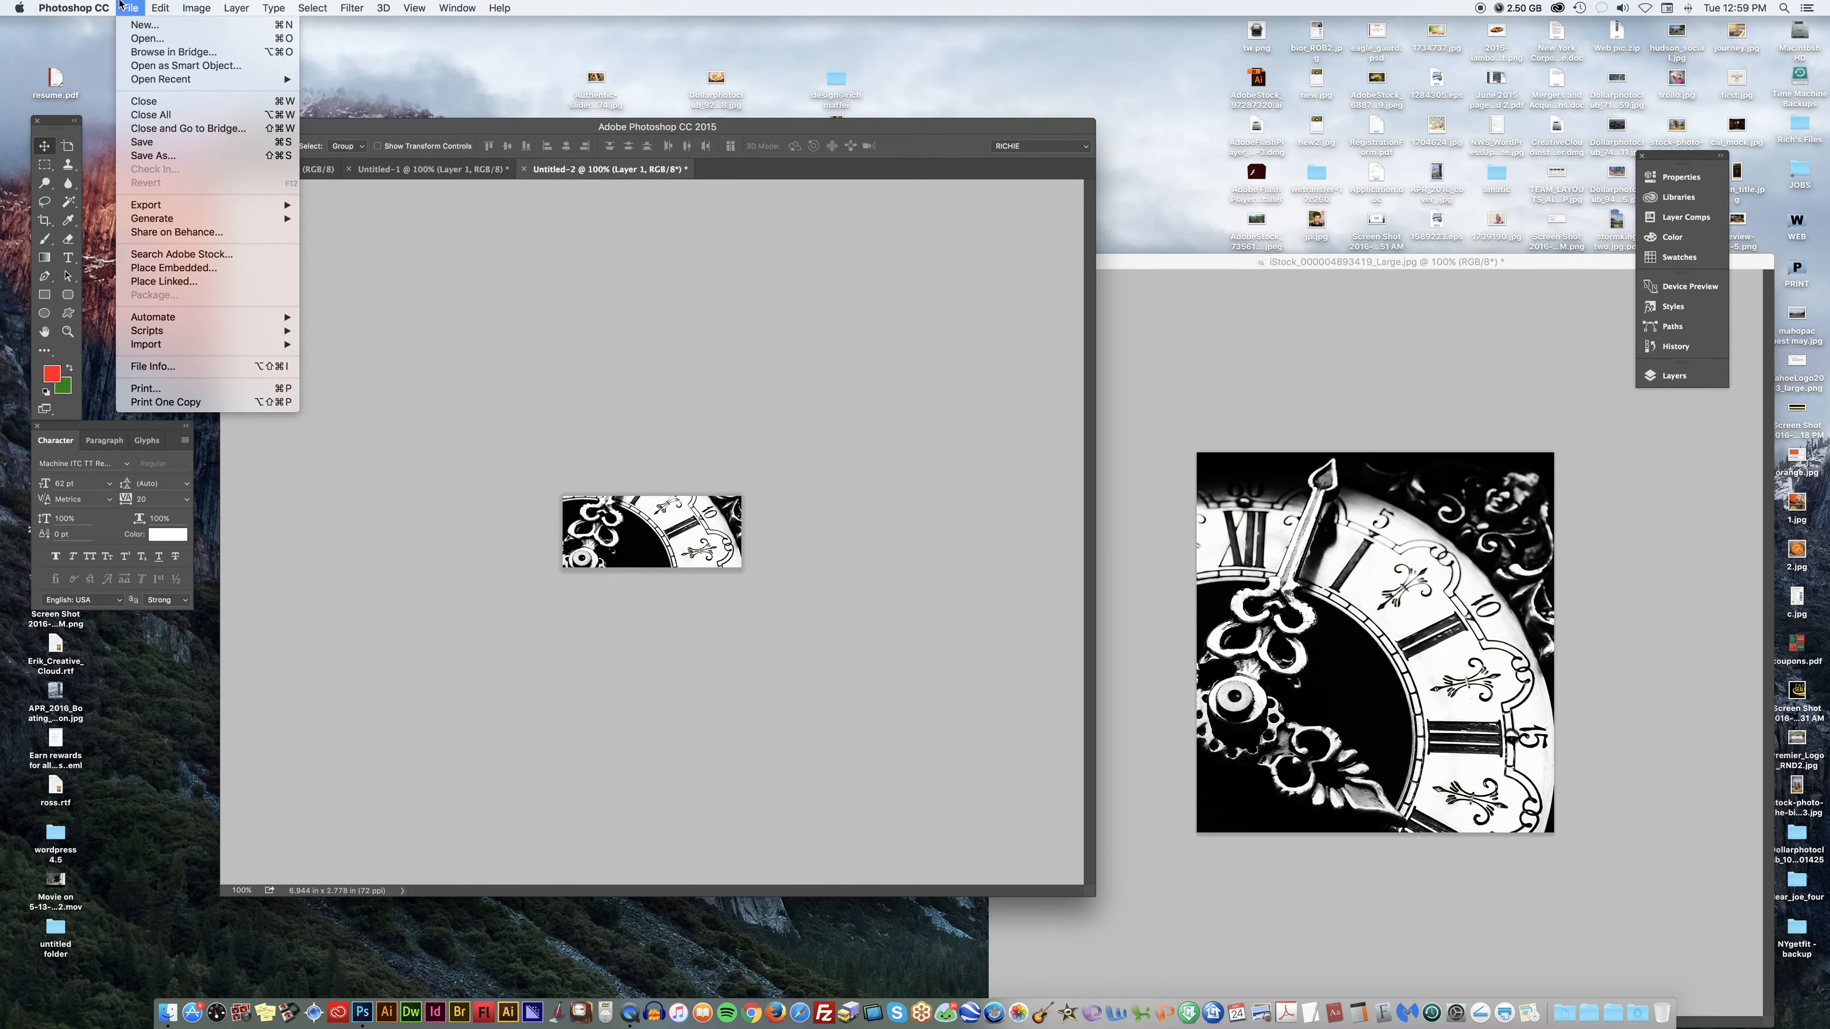
click(173, 157)
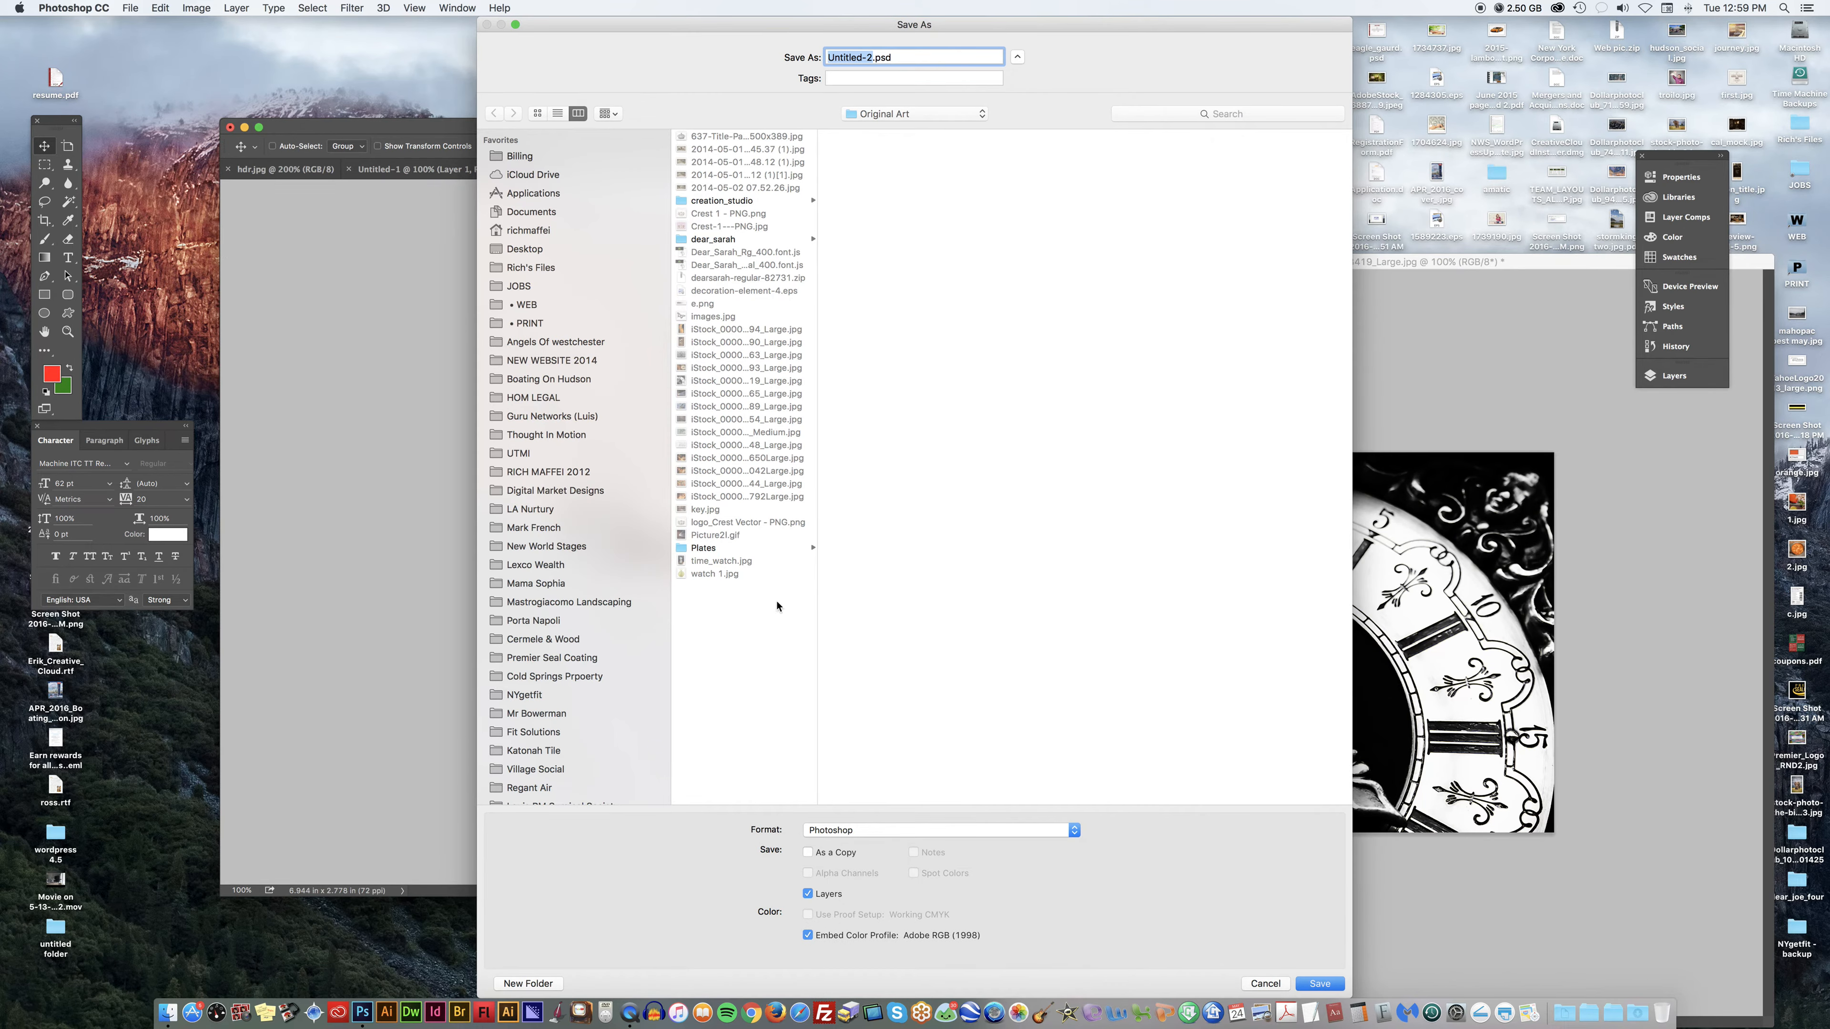
click(1266, 984)
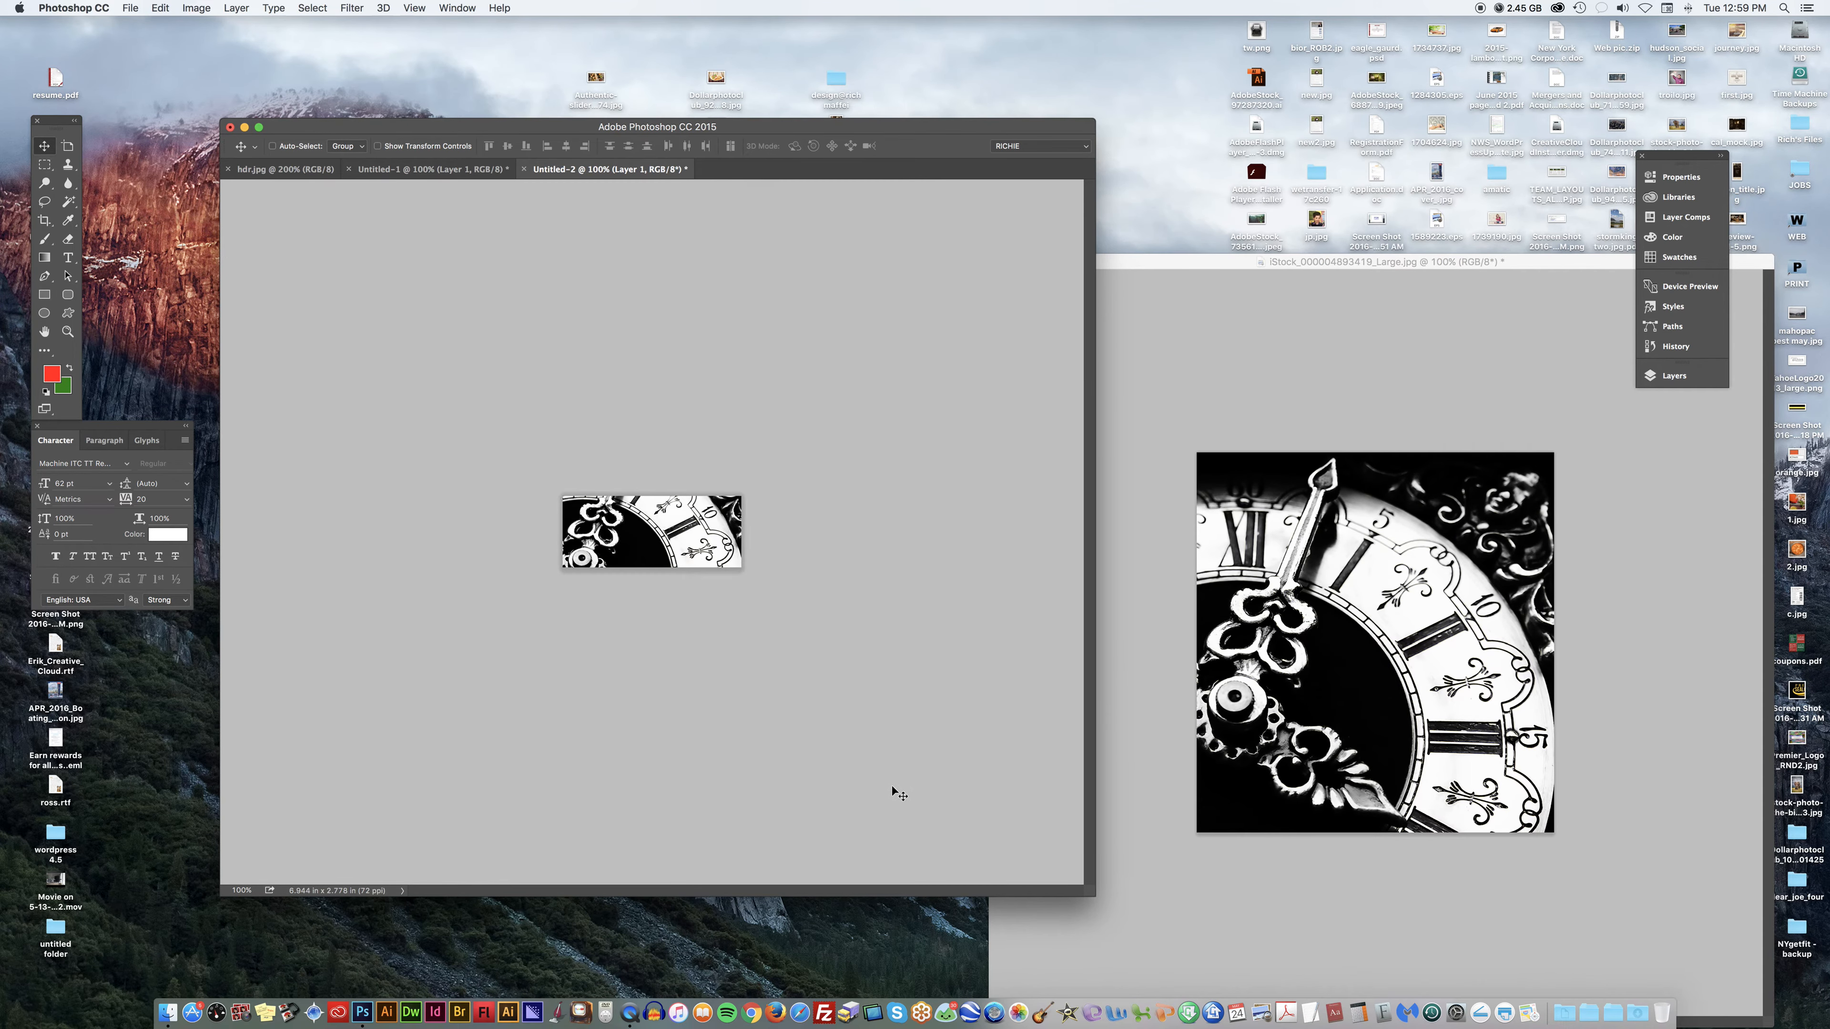
click(128, 7)
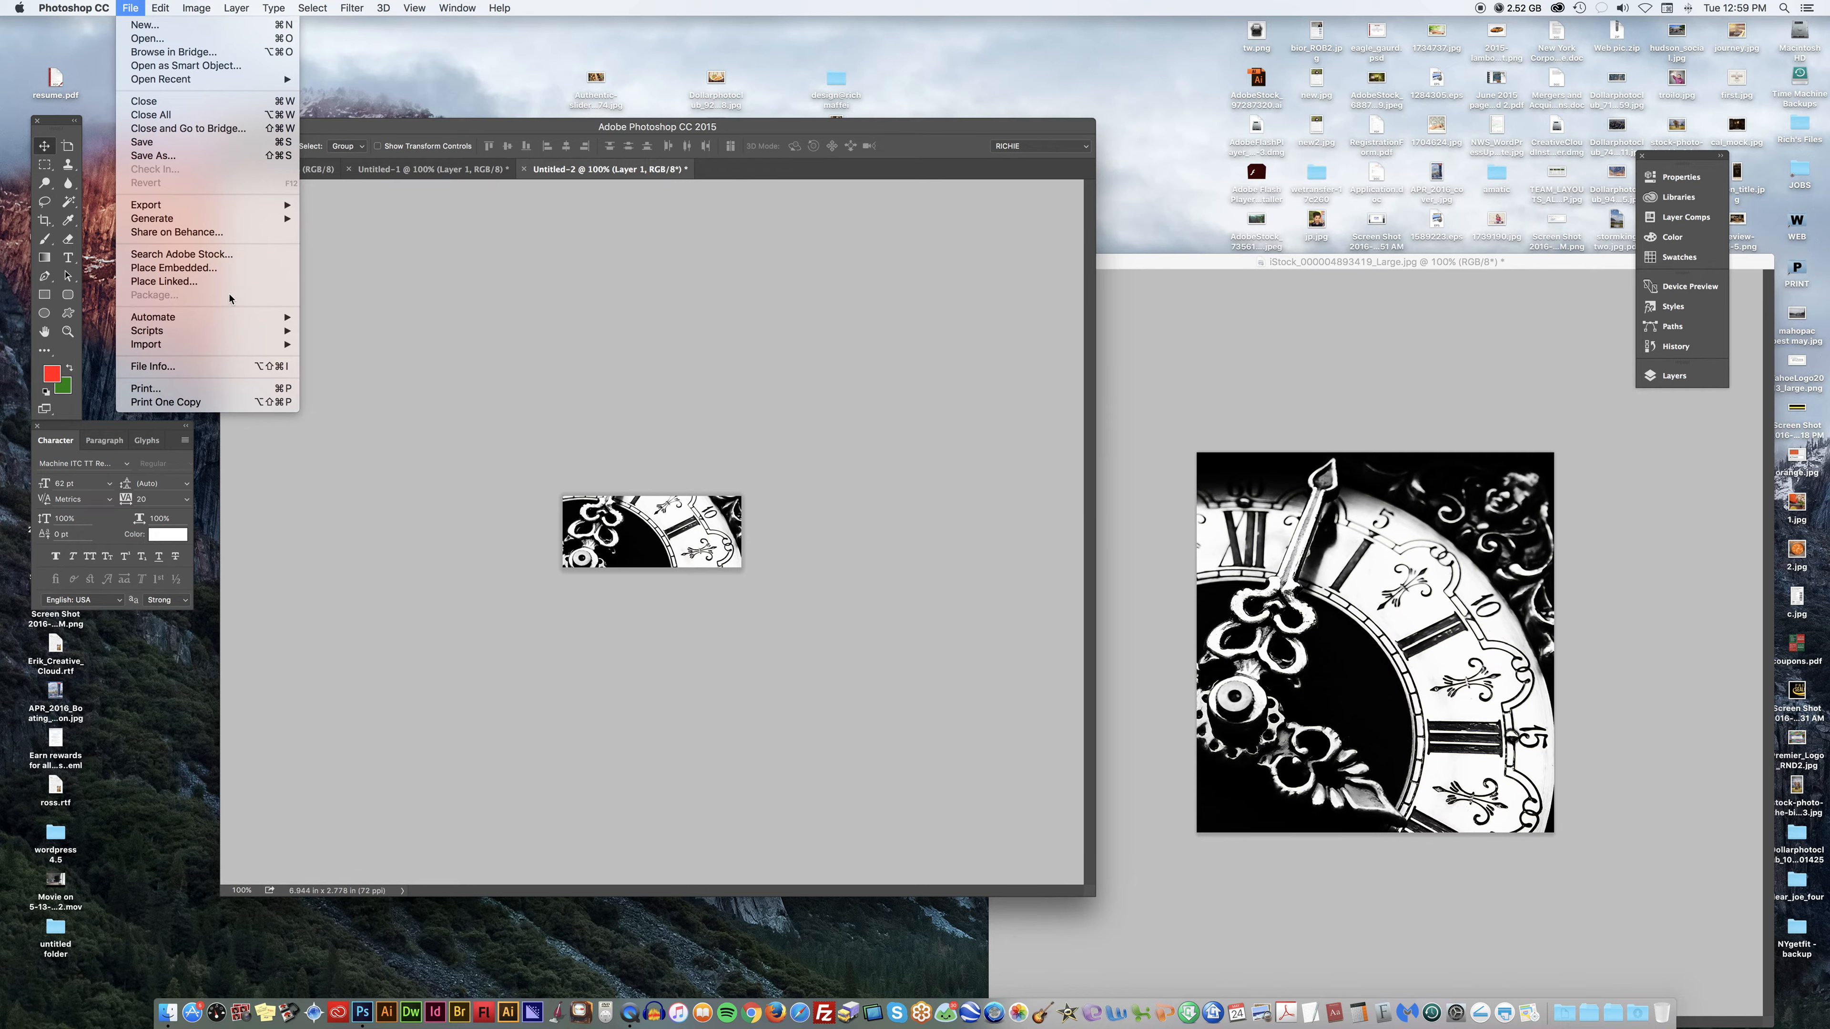
click(452, 288)
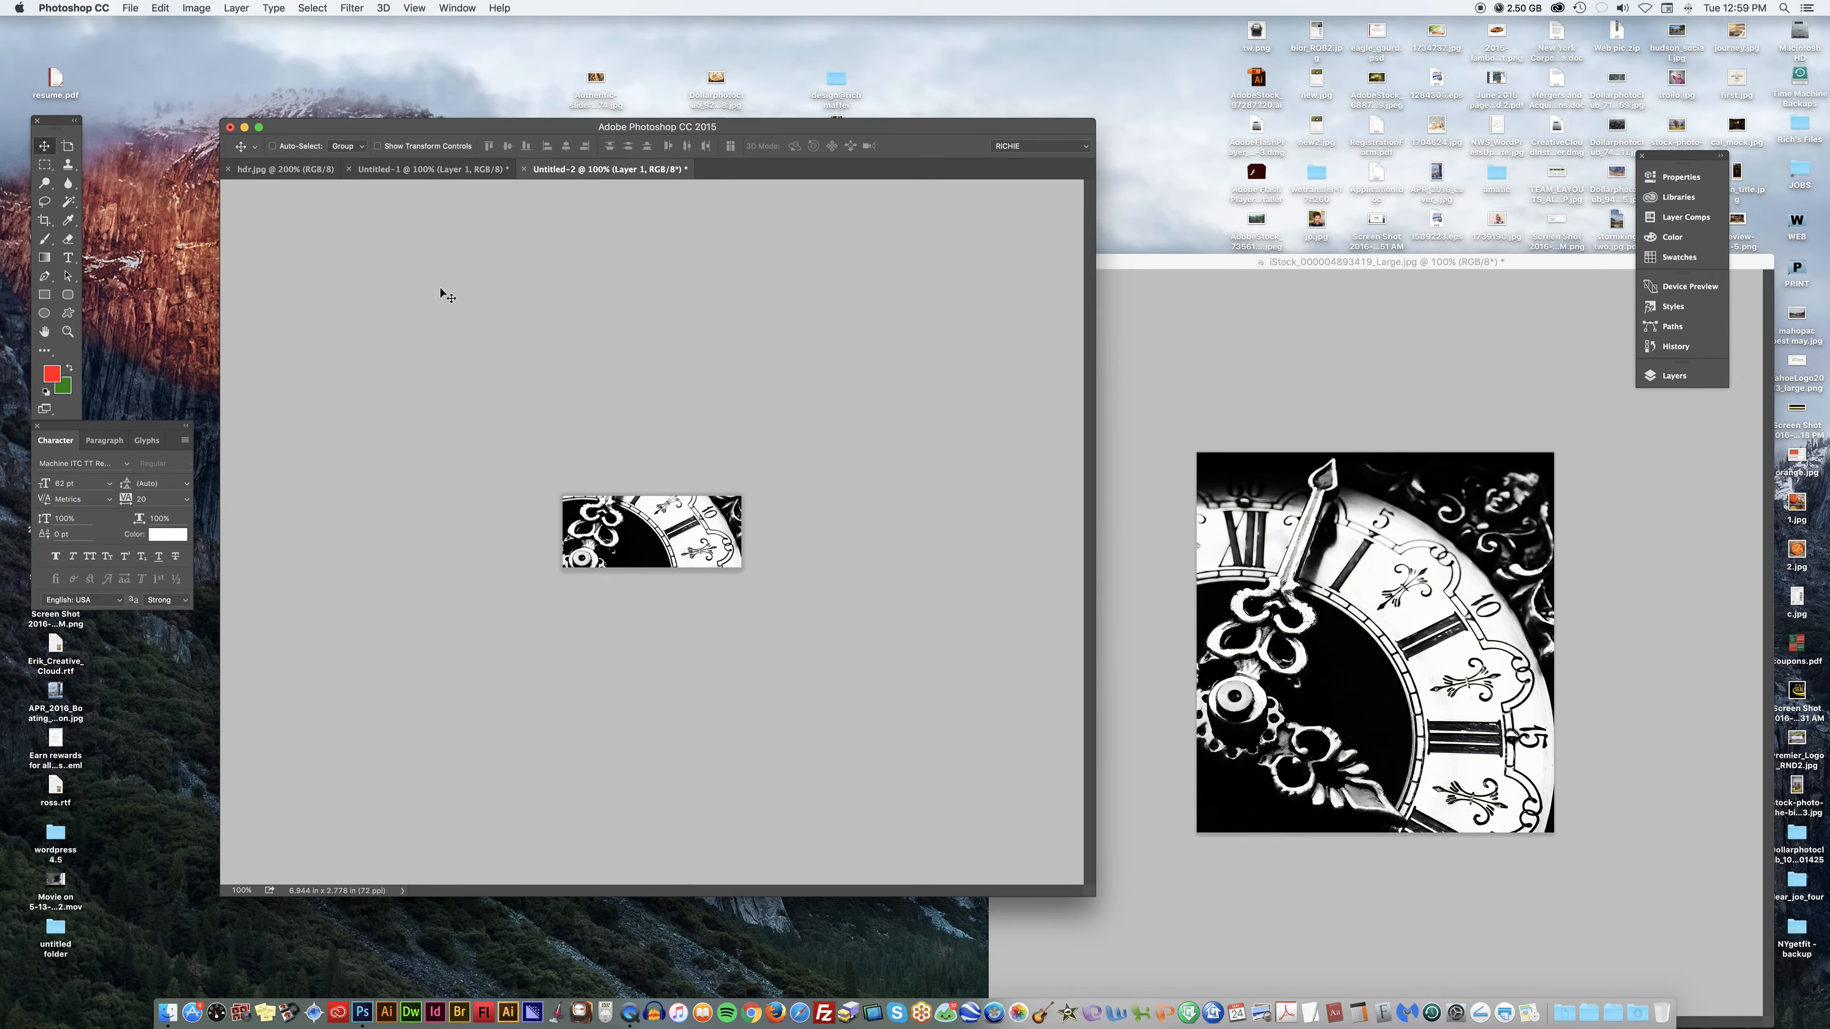
key(super+shift+s)
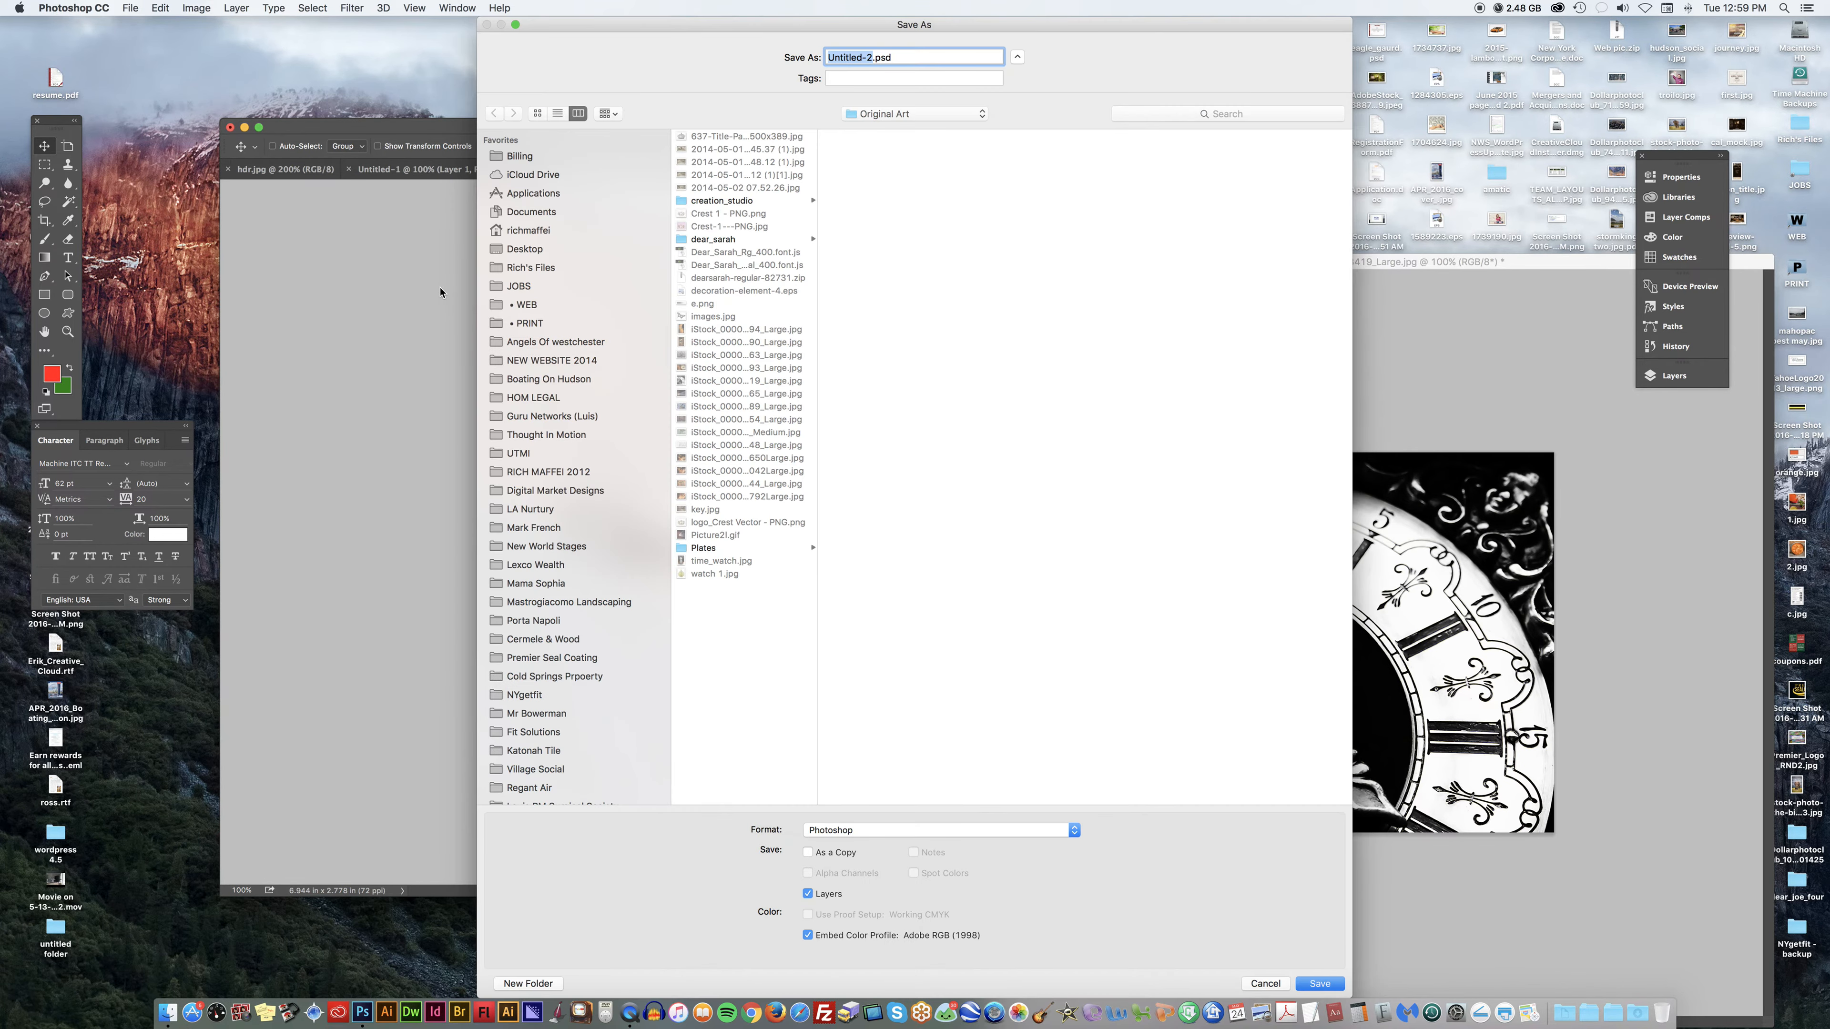
click(1267, 984)
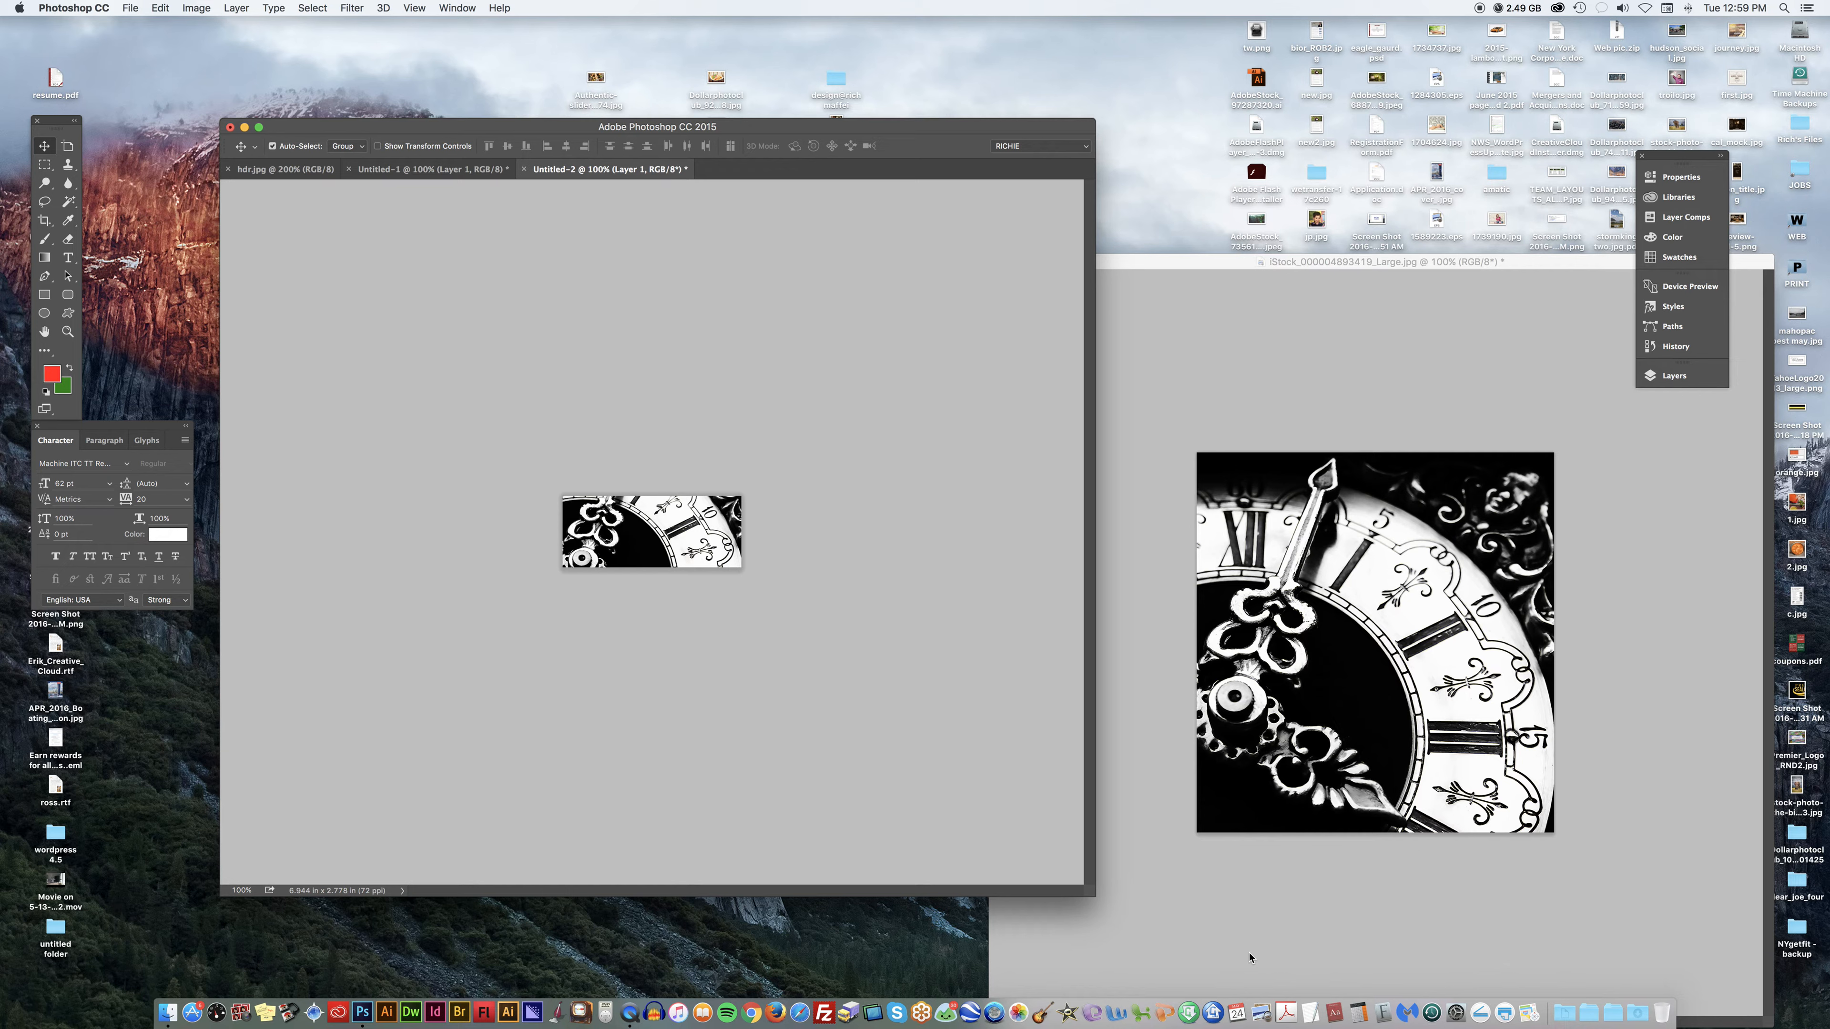
Try exporting the 500 by 200 pixel clock document as a JPEG with Save for Web, and cancel the export.
key(super+alt+shift+s)
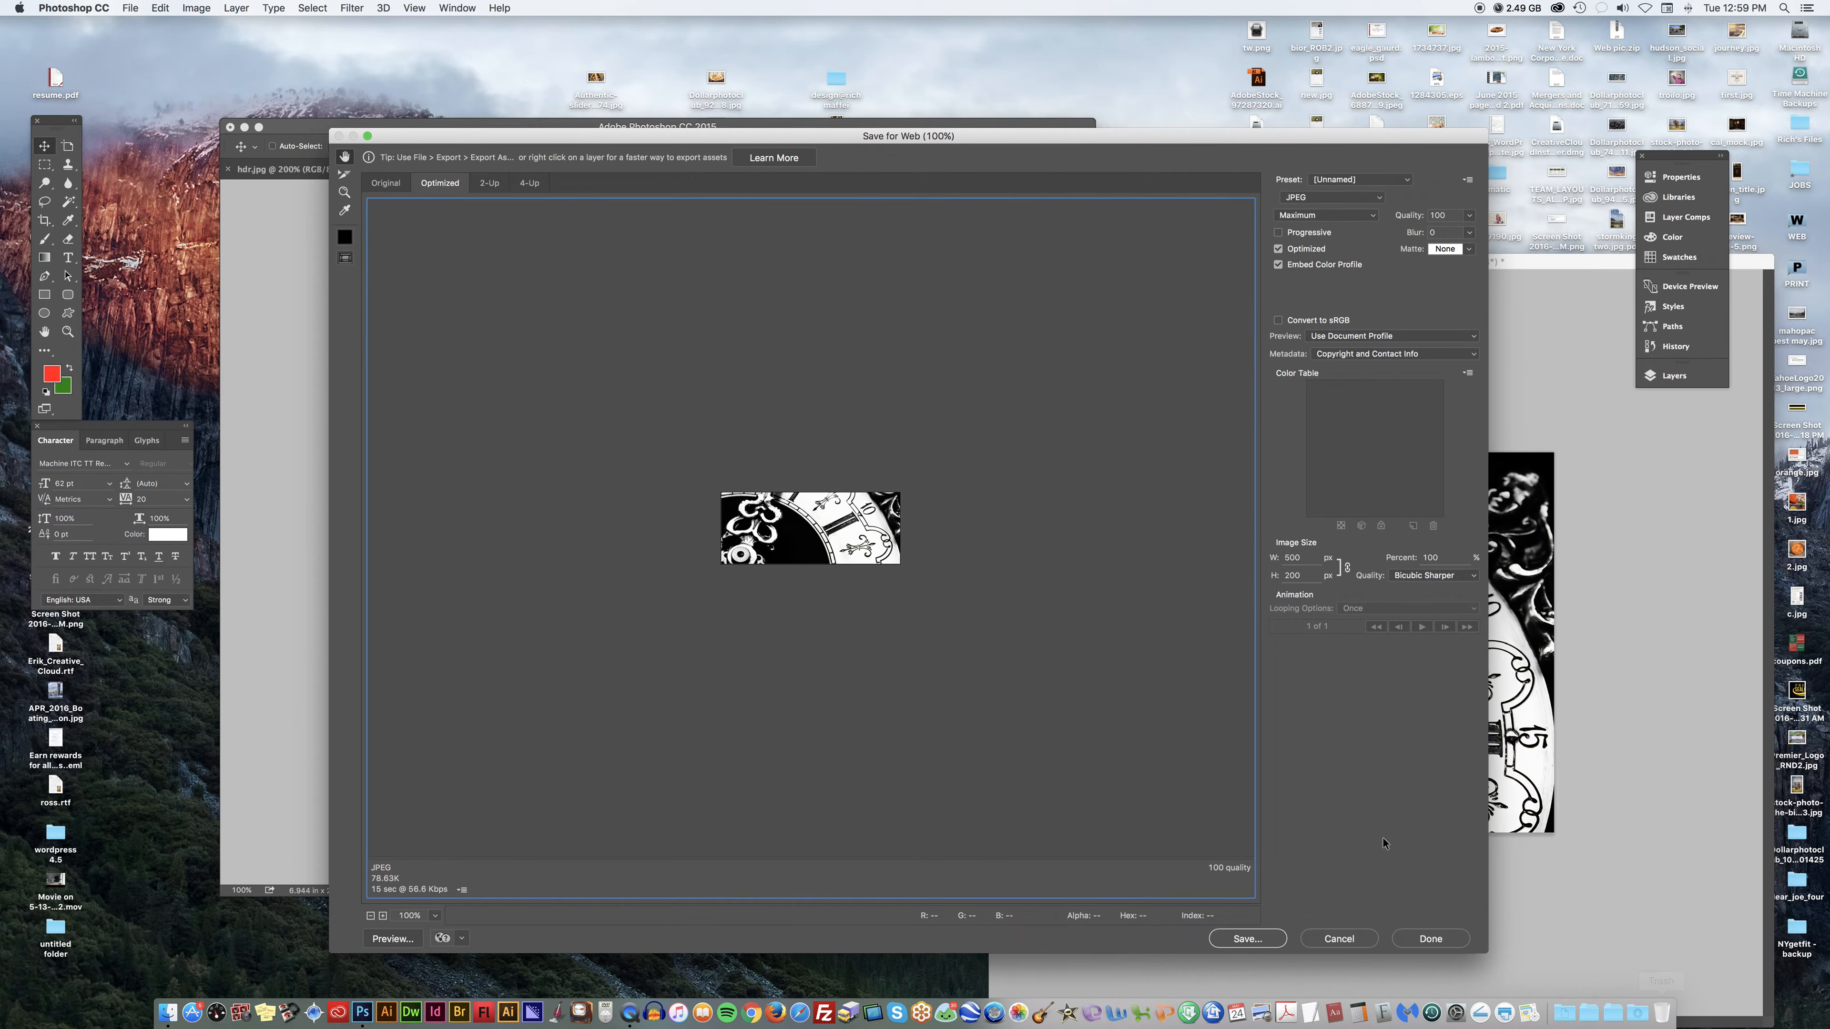
click(1248, 937)
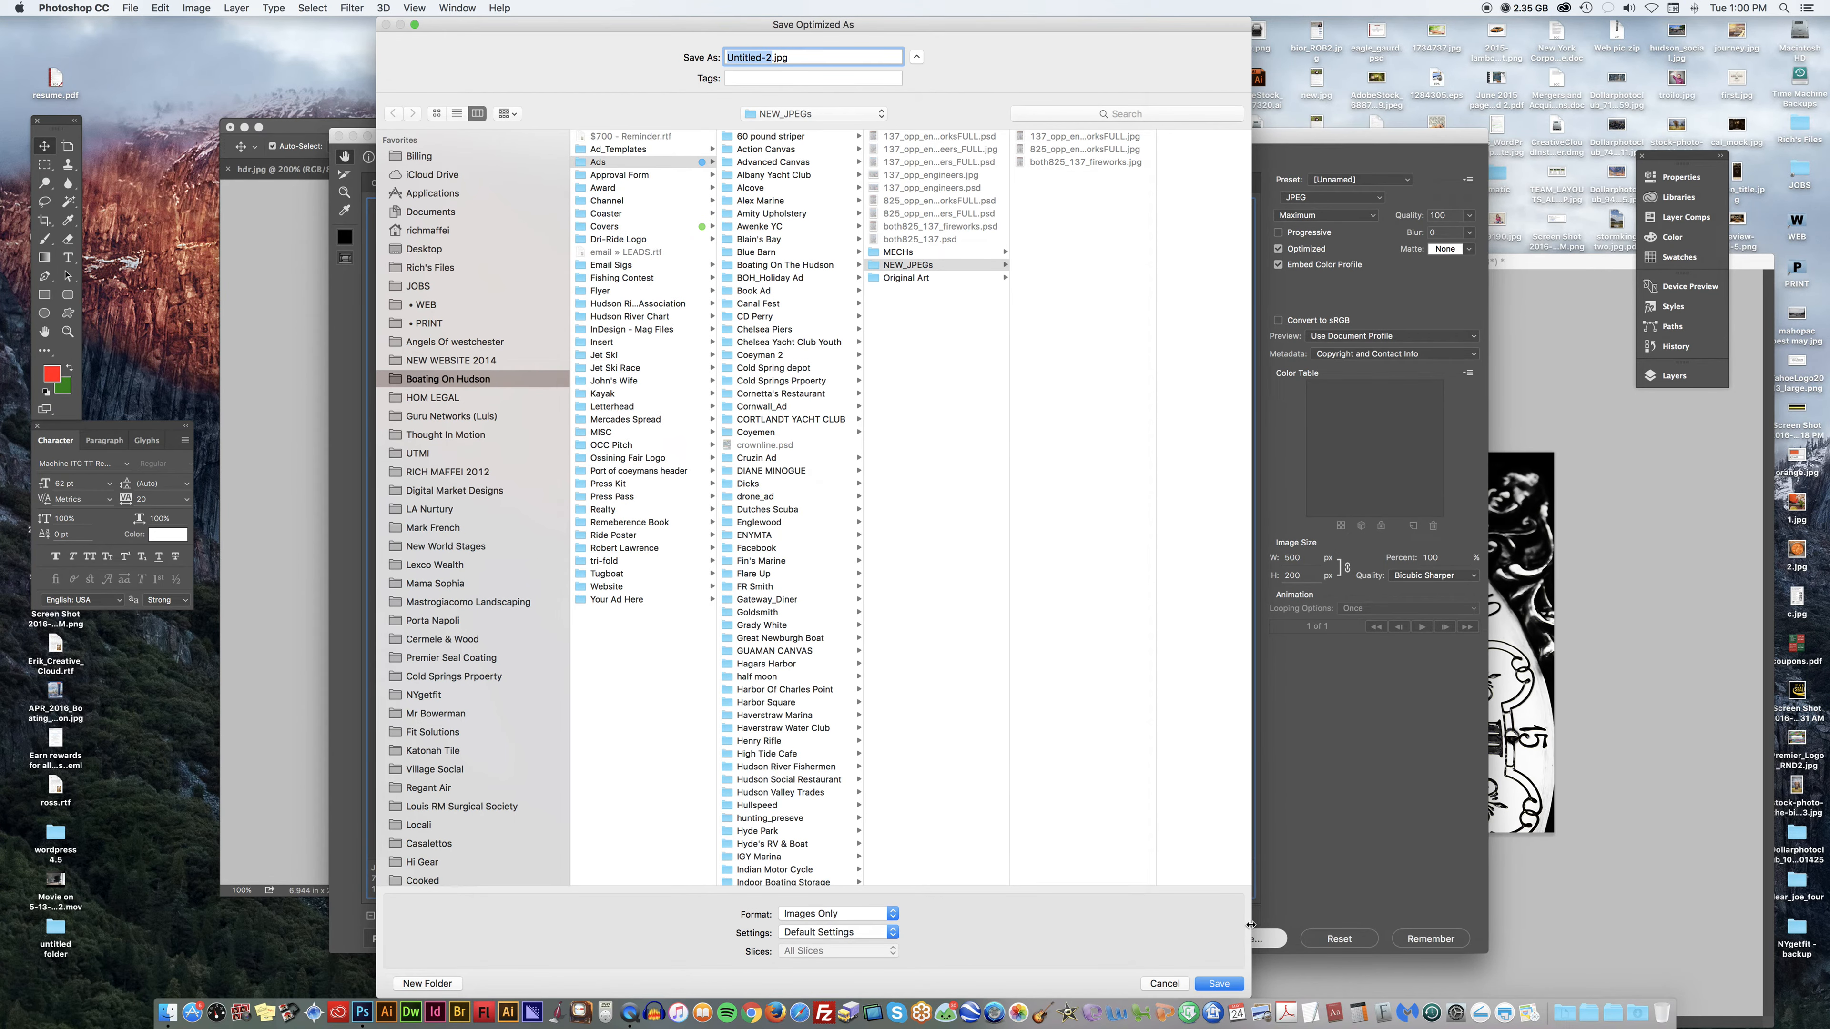
click(1166, 983)
click(1329, 943)
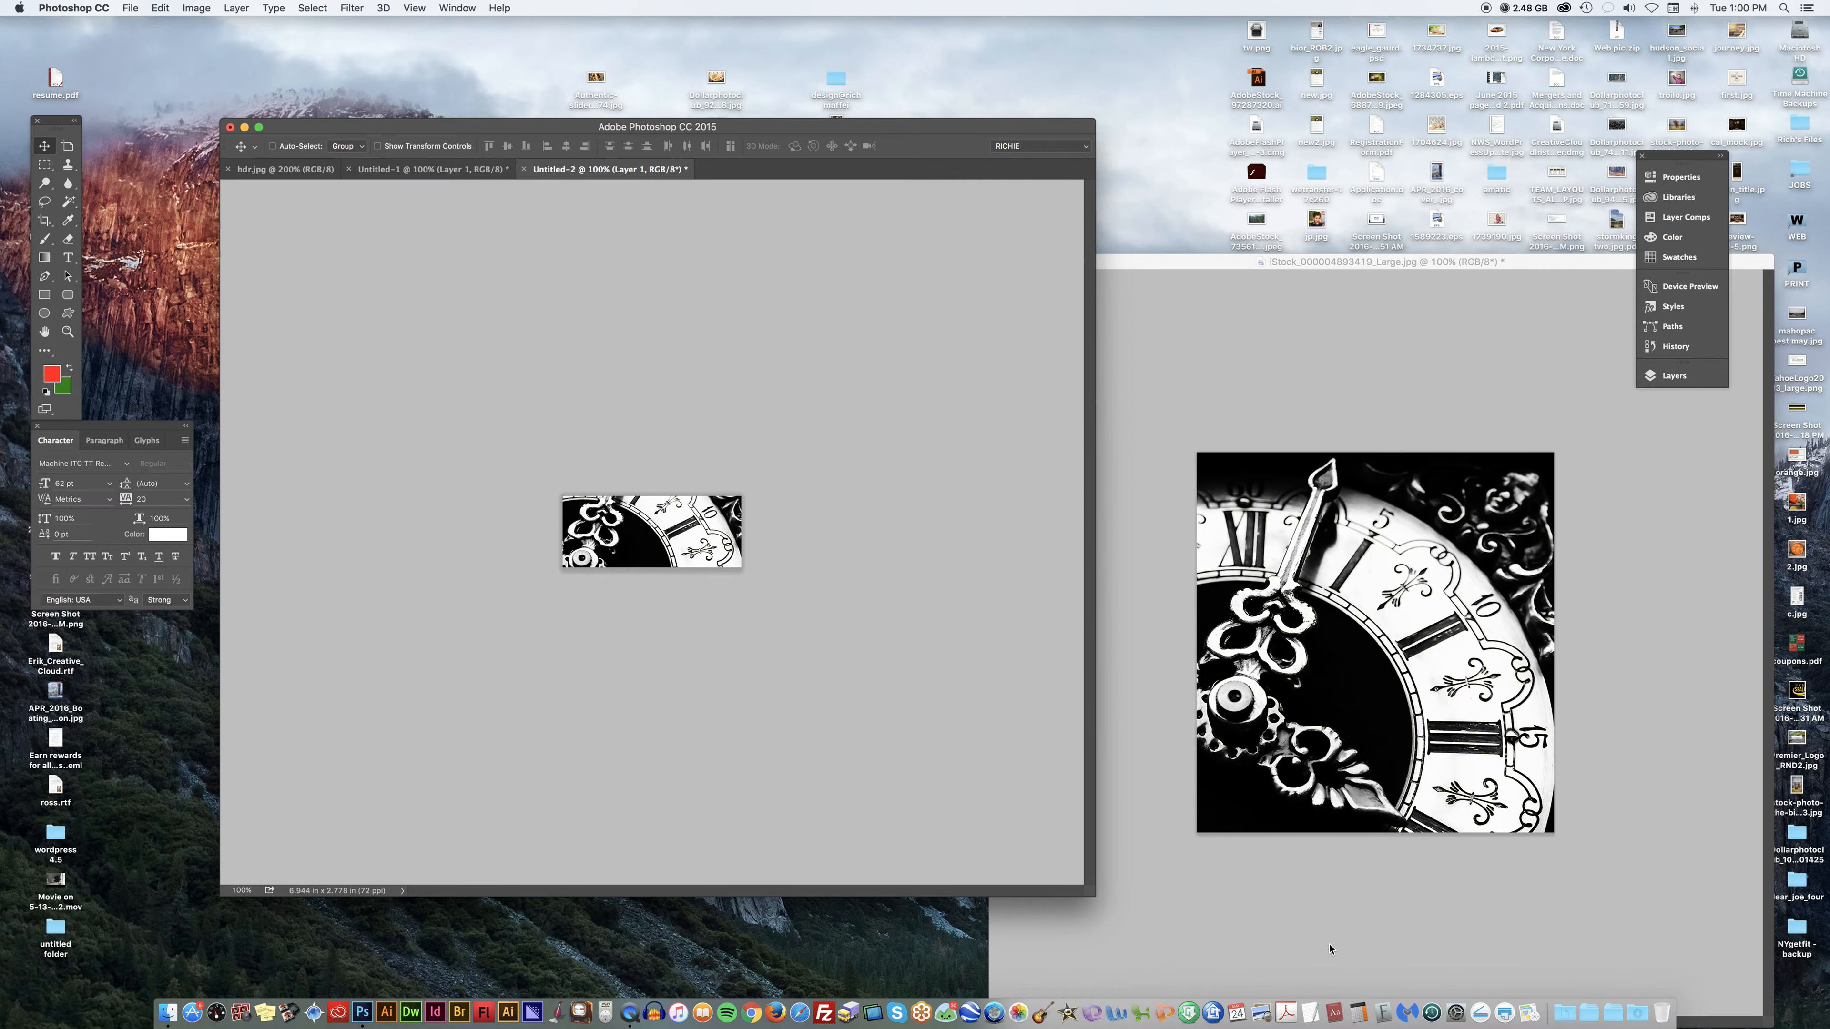
key(super+alt+shift+s)
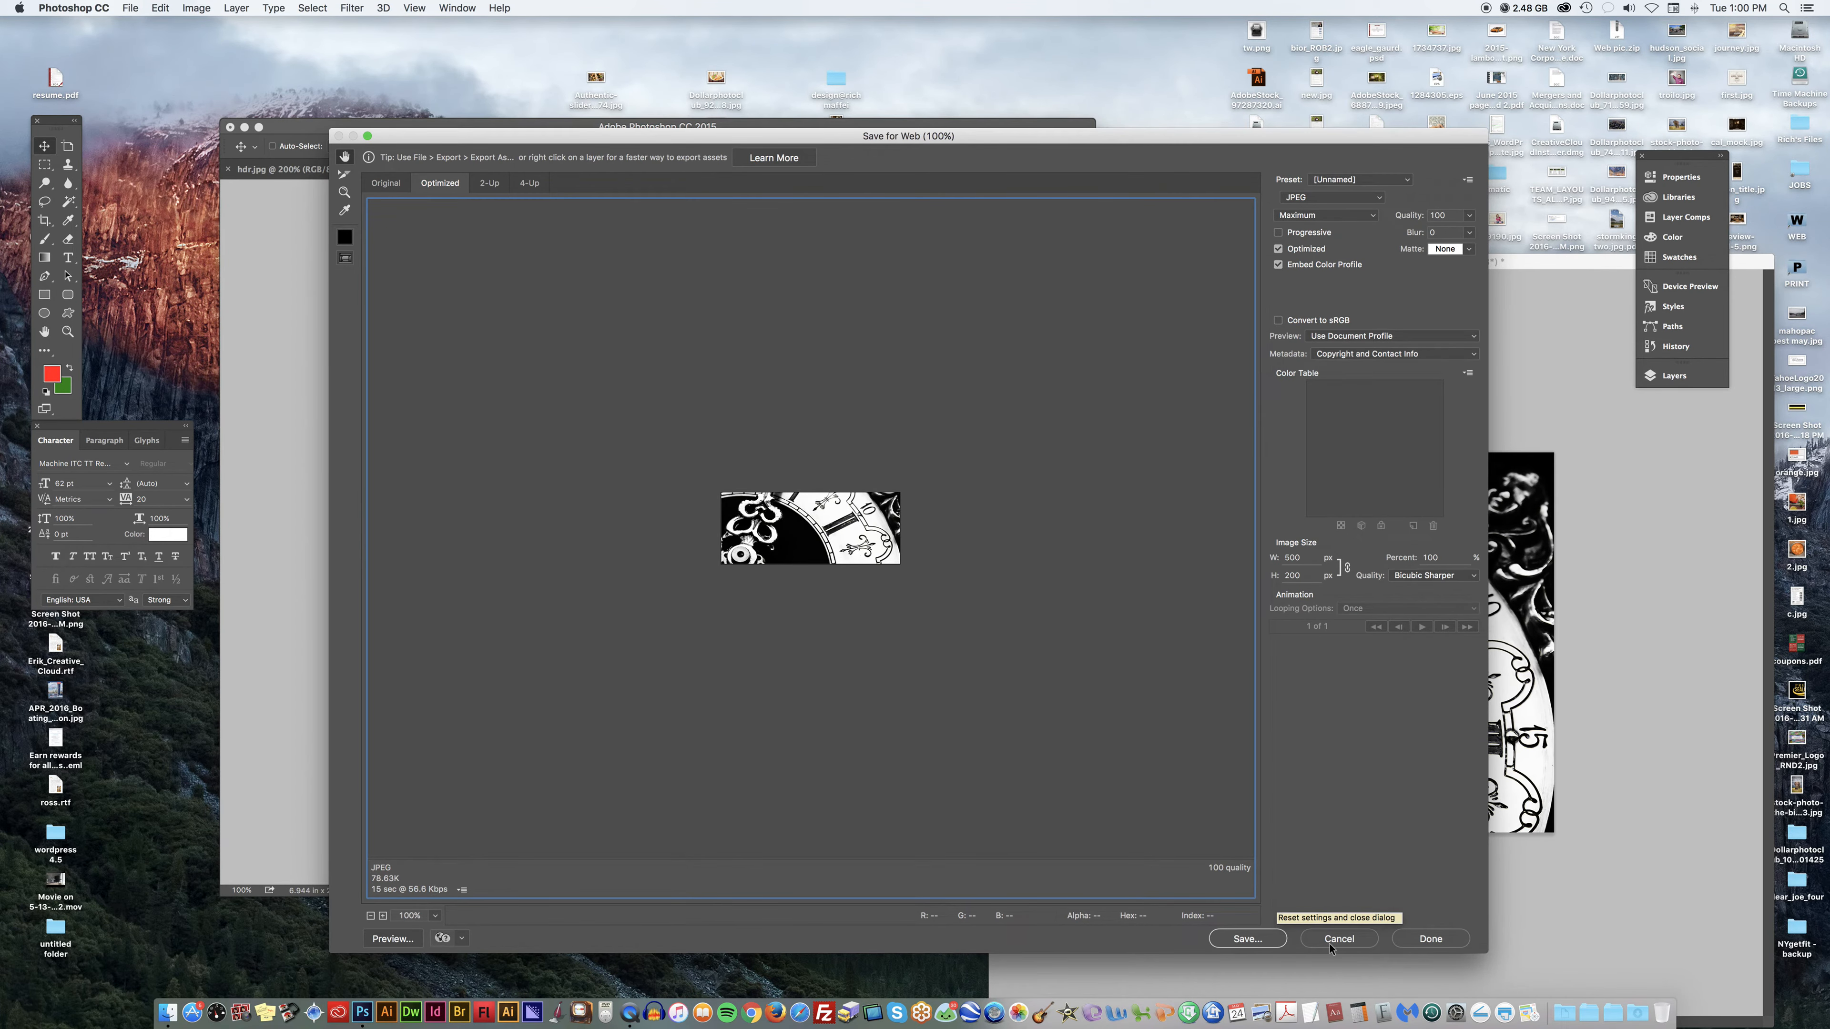
click(1250, 940)
click(1159, 985)
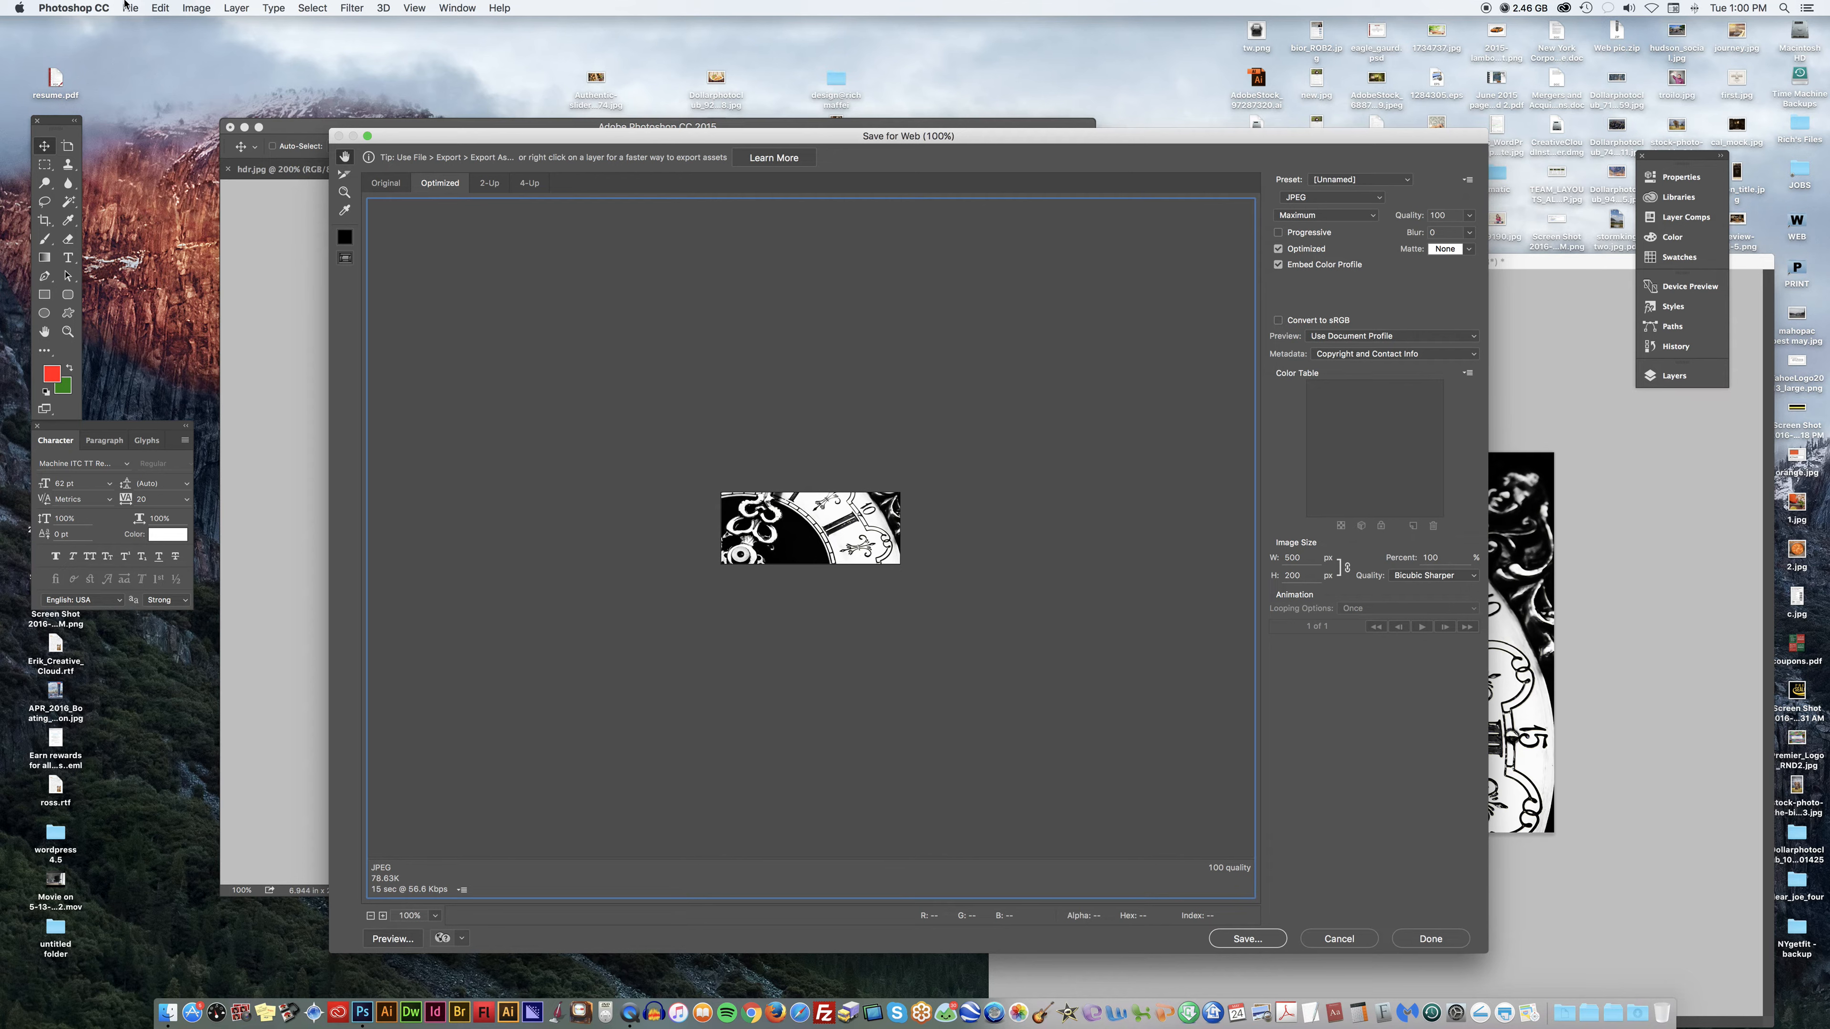
click(1248, 939)
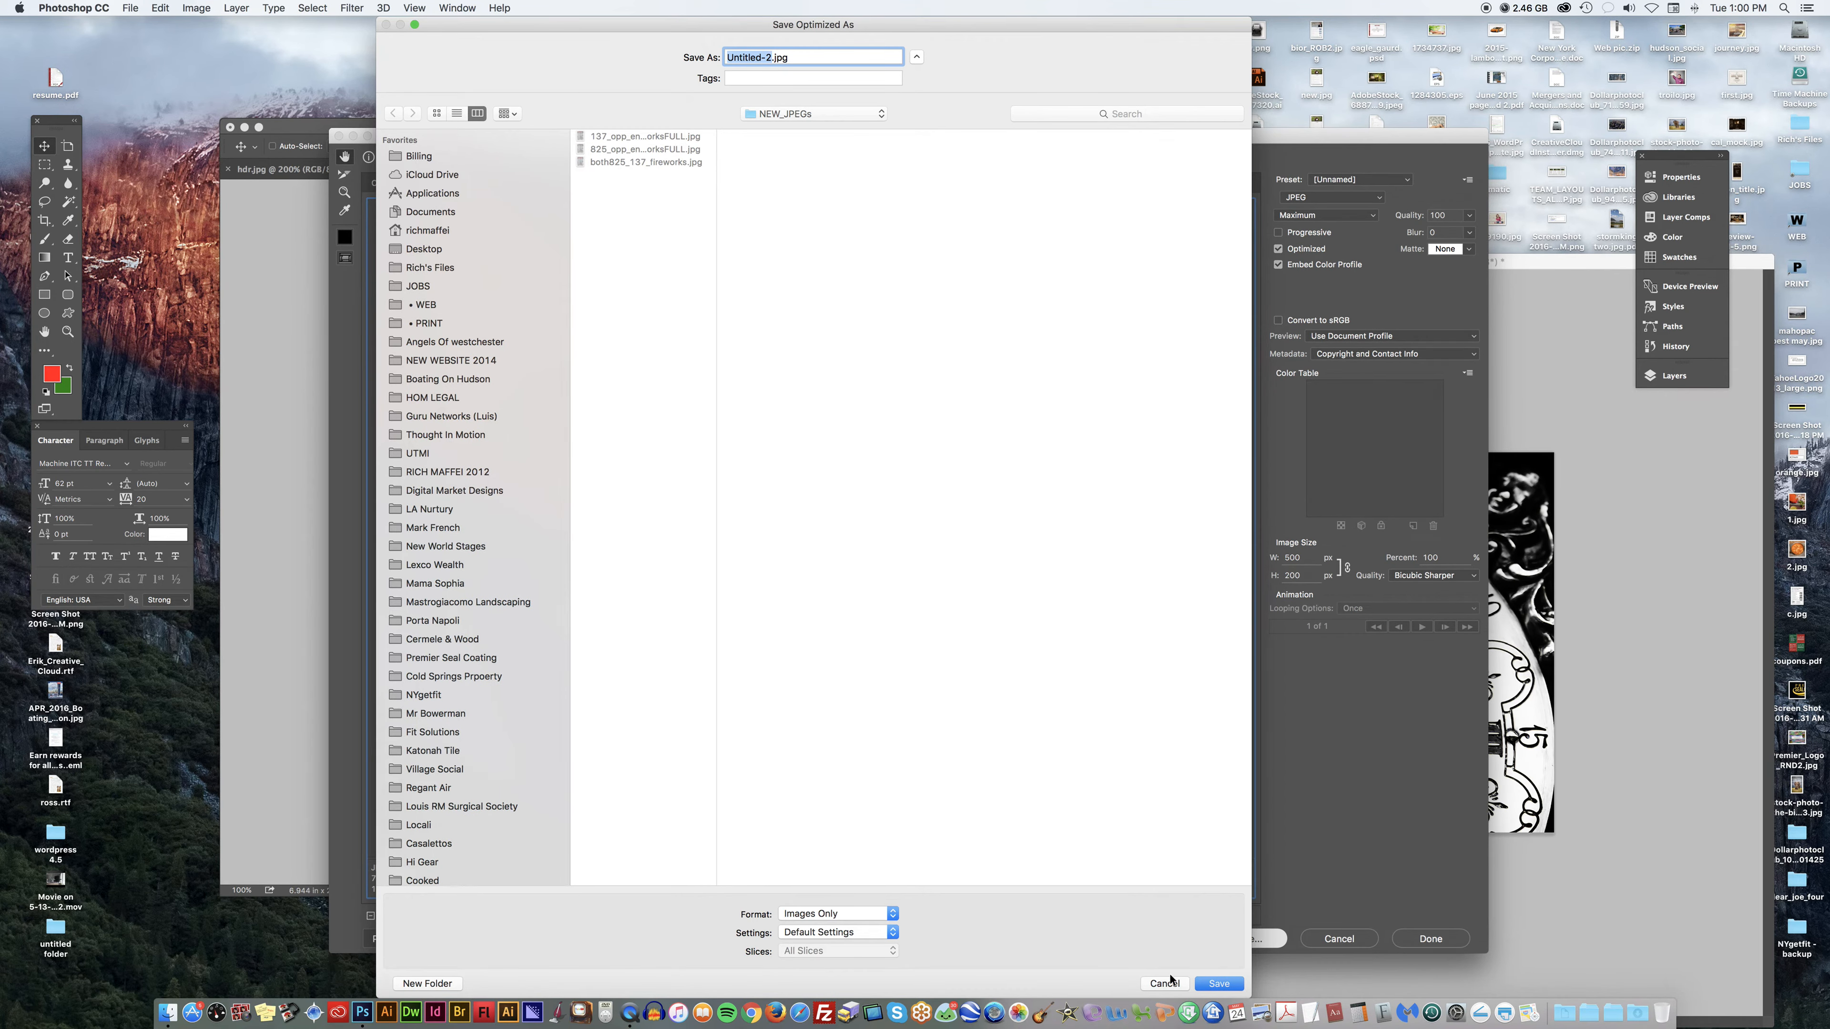
click(1168, 983)
click(1340, 939)
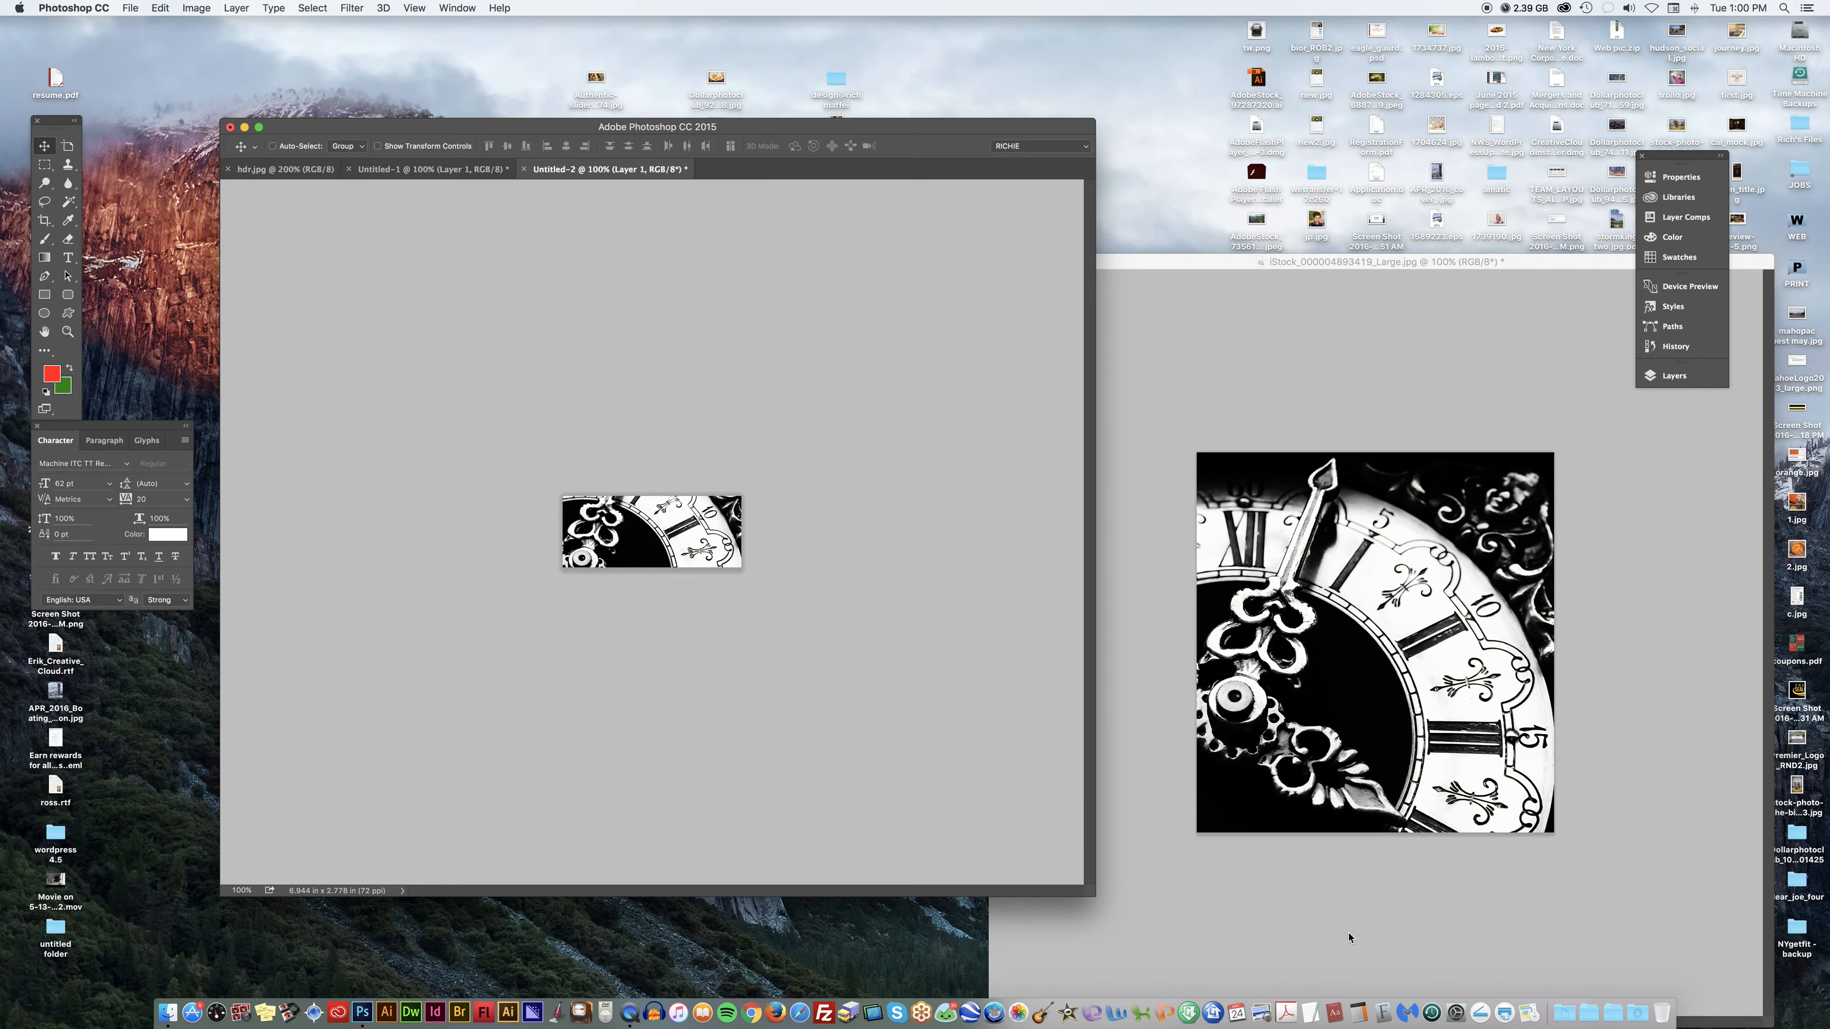
Open the Save for Web (Legacy) export for the 500 by 200 pixel clock document.
click(131, 8)
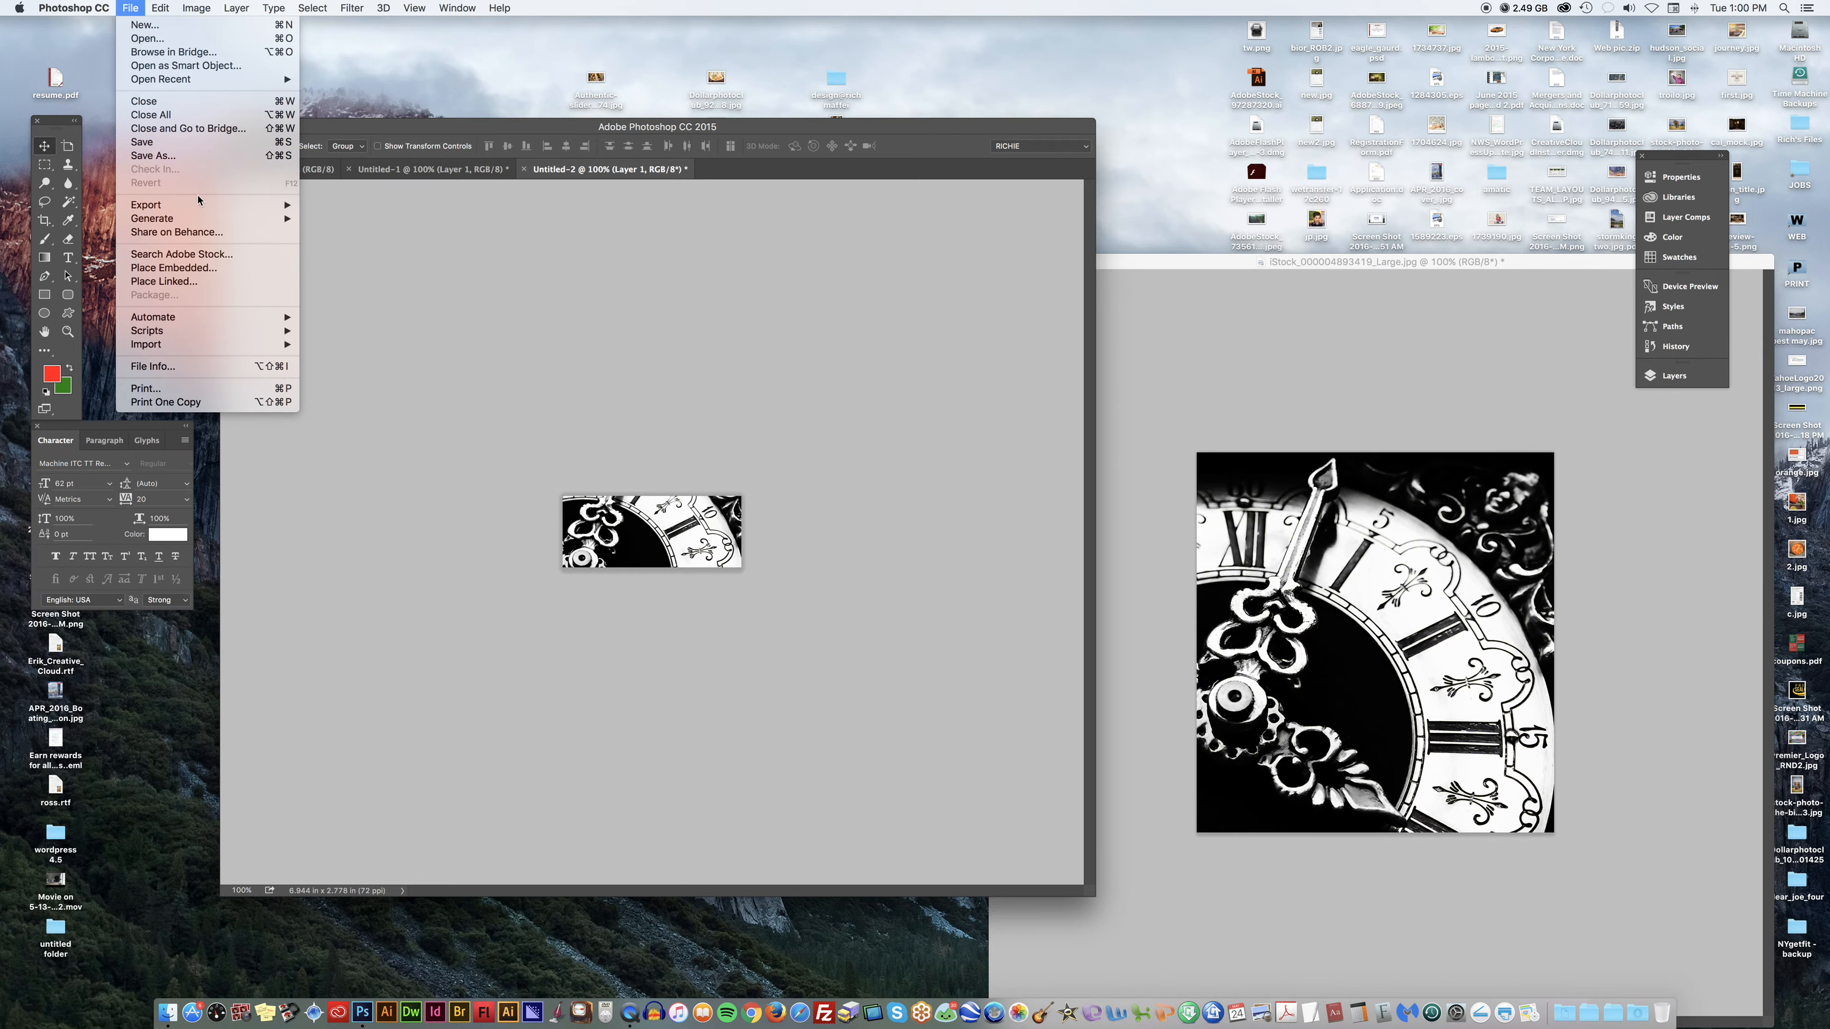
mouse_move(195, 208)
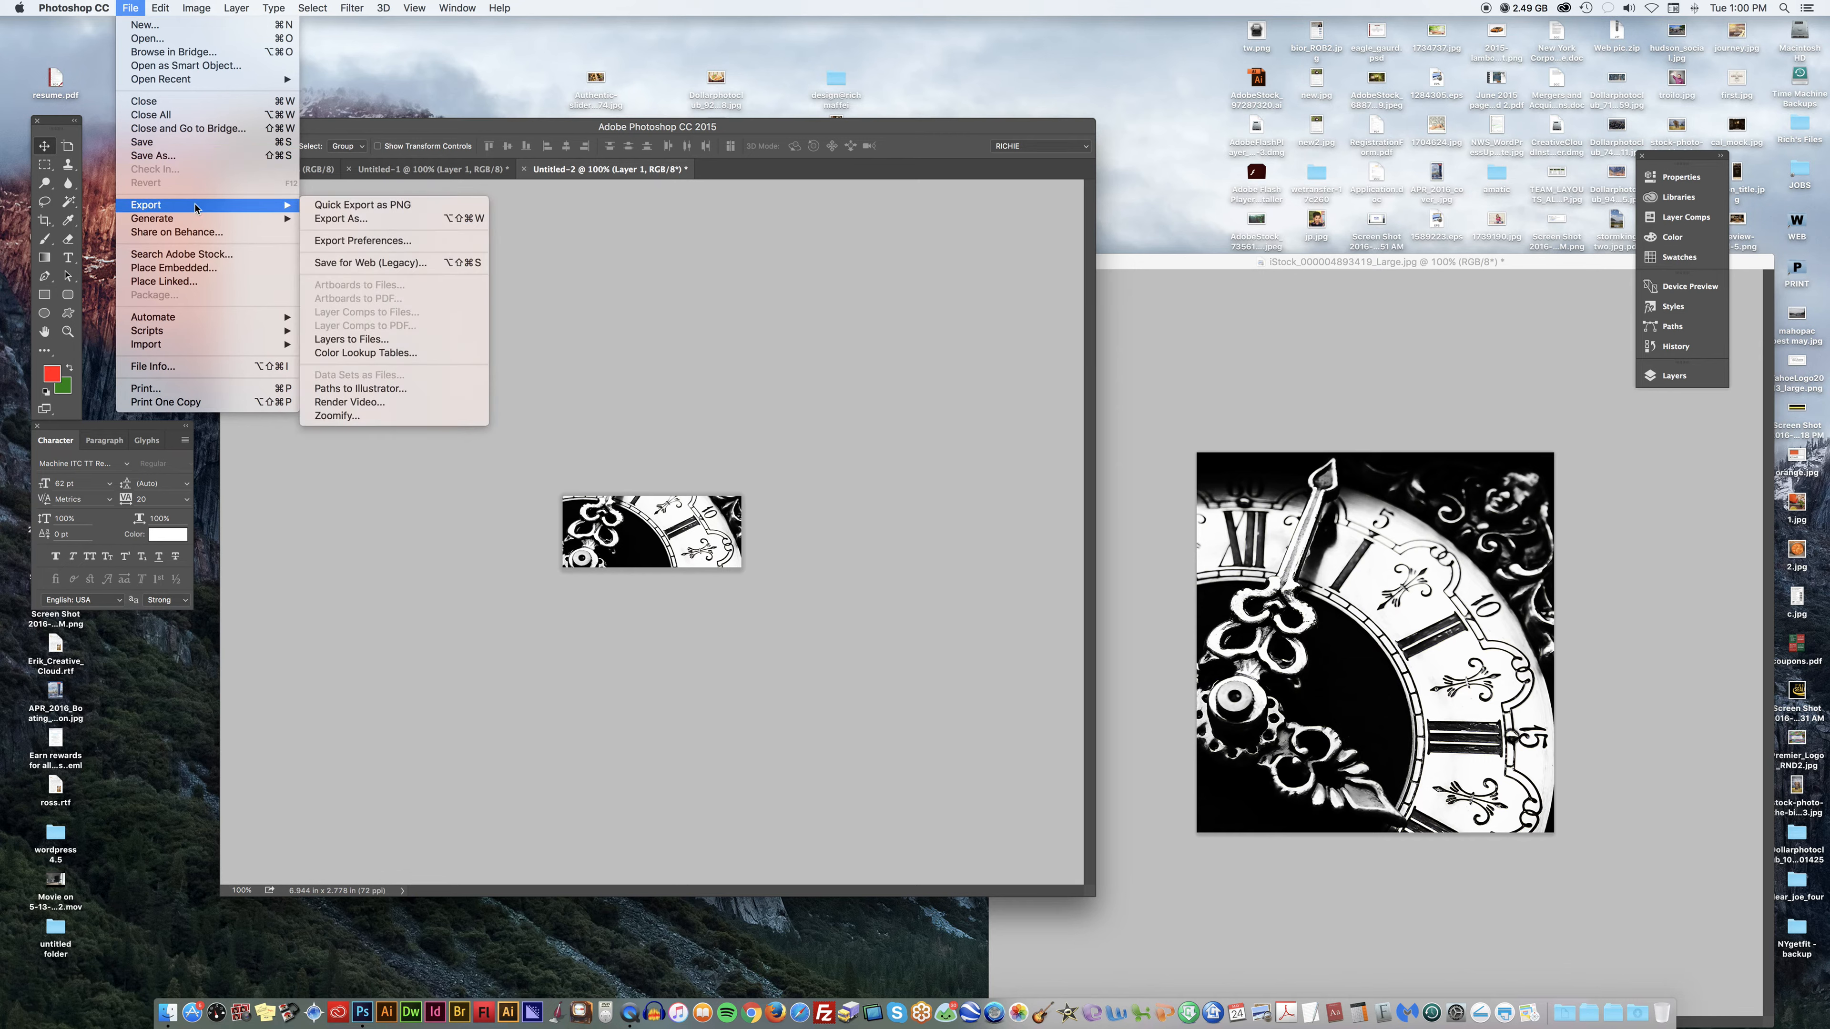
click(667, 341)
click(129, 8)
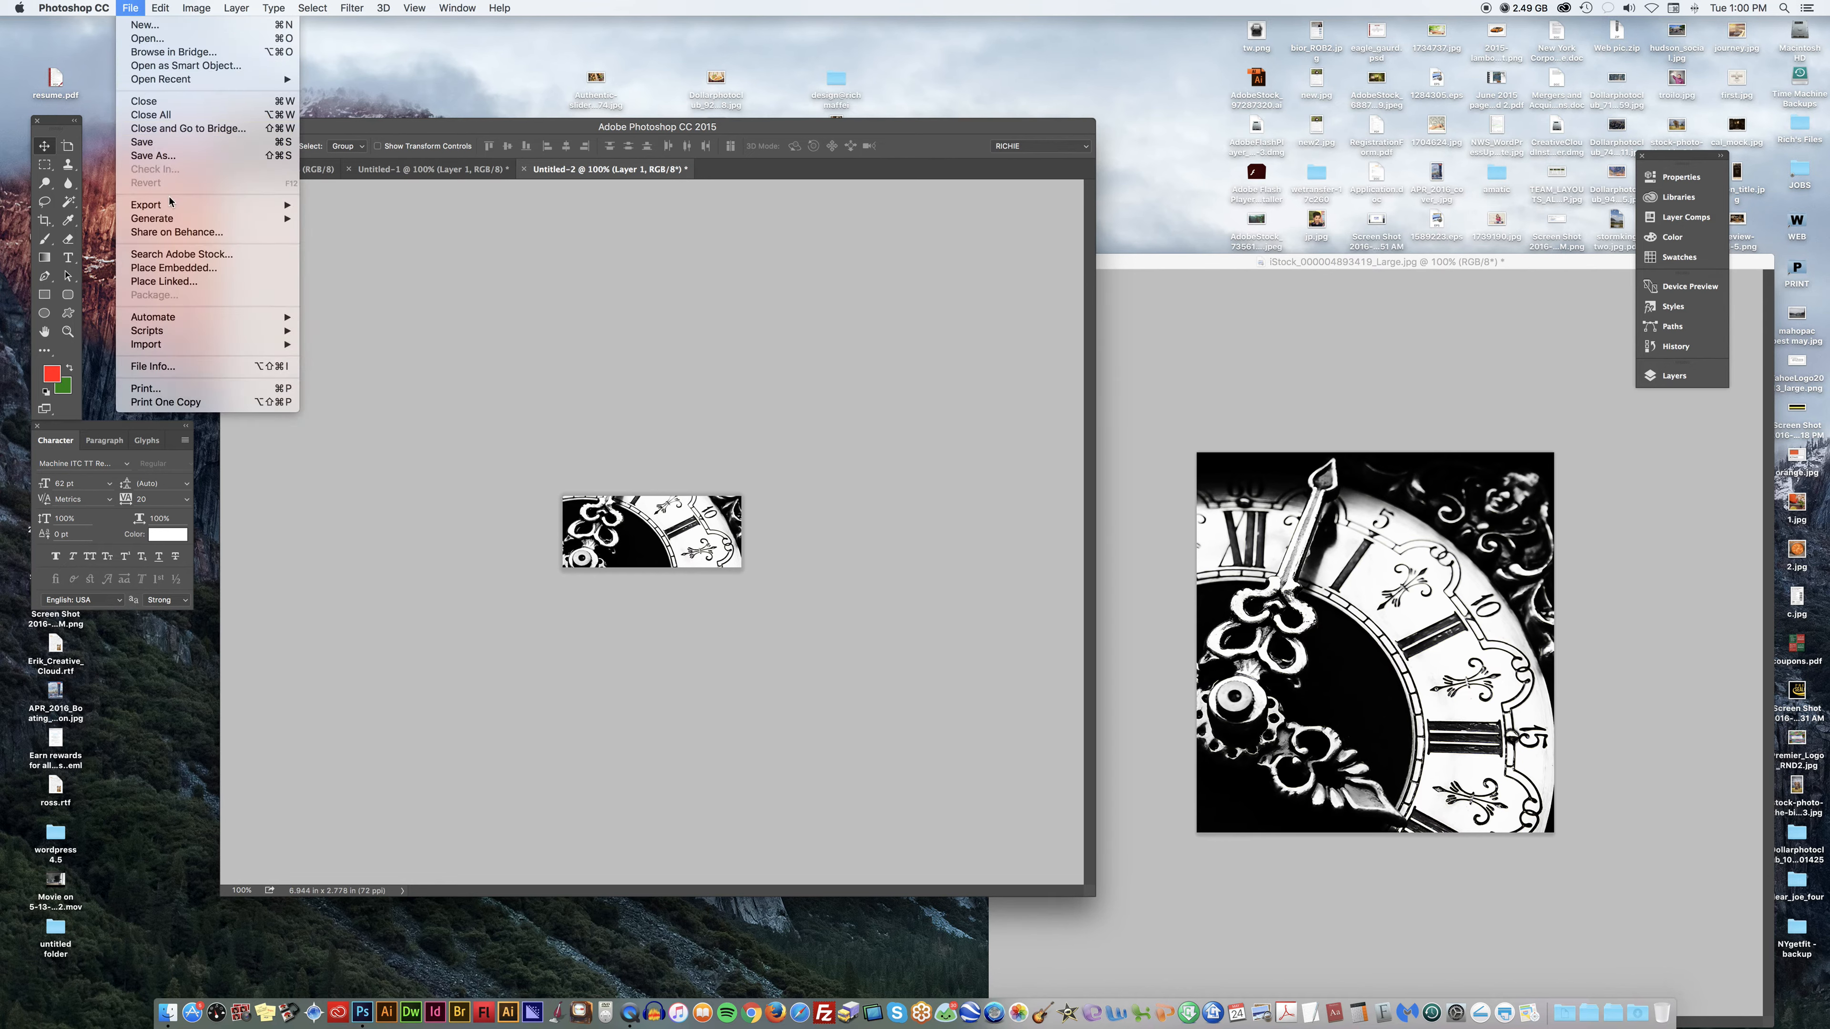
mouse_move(171, 208)
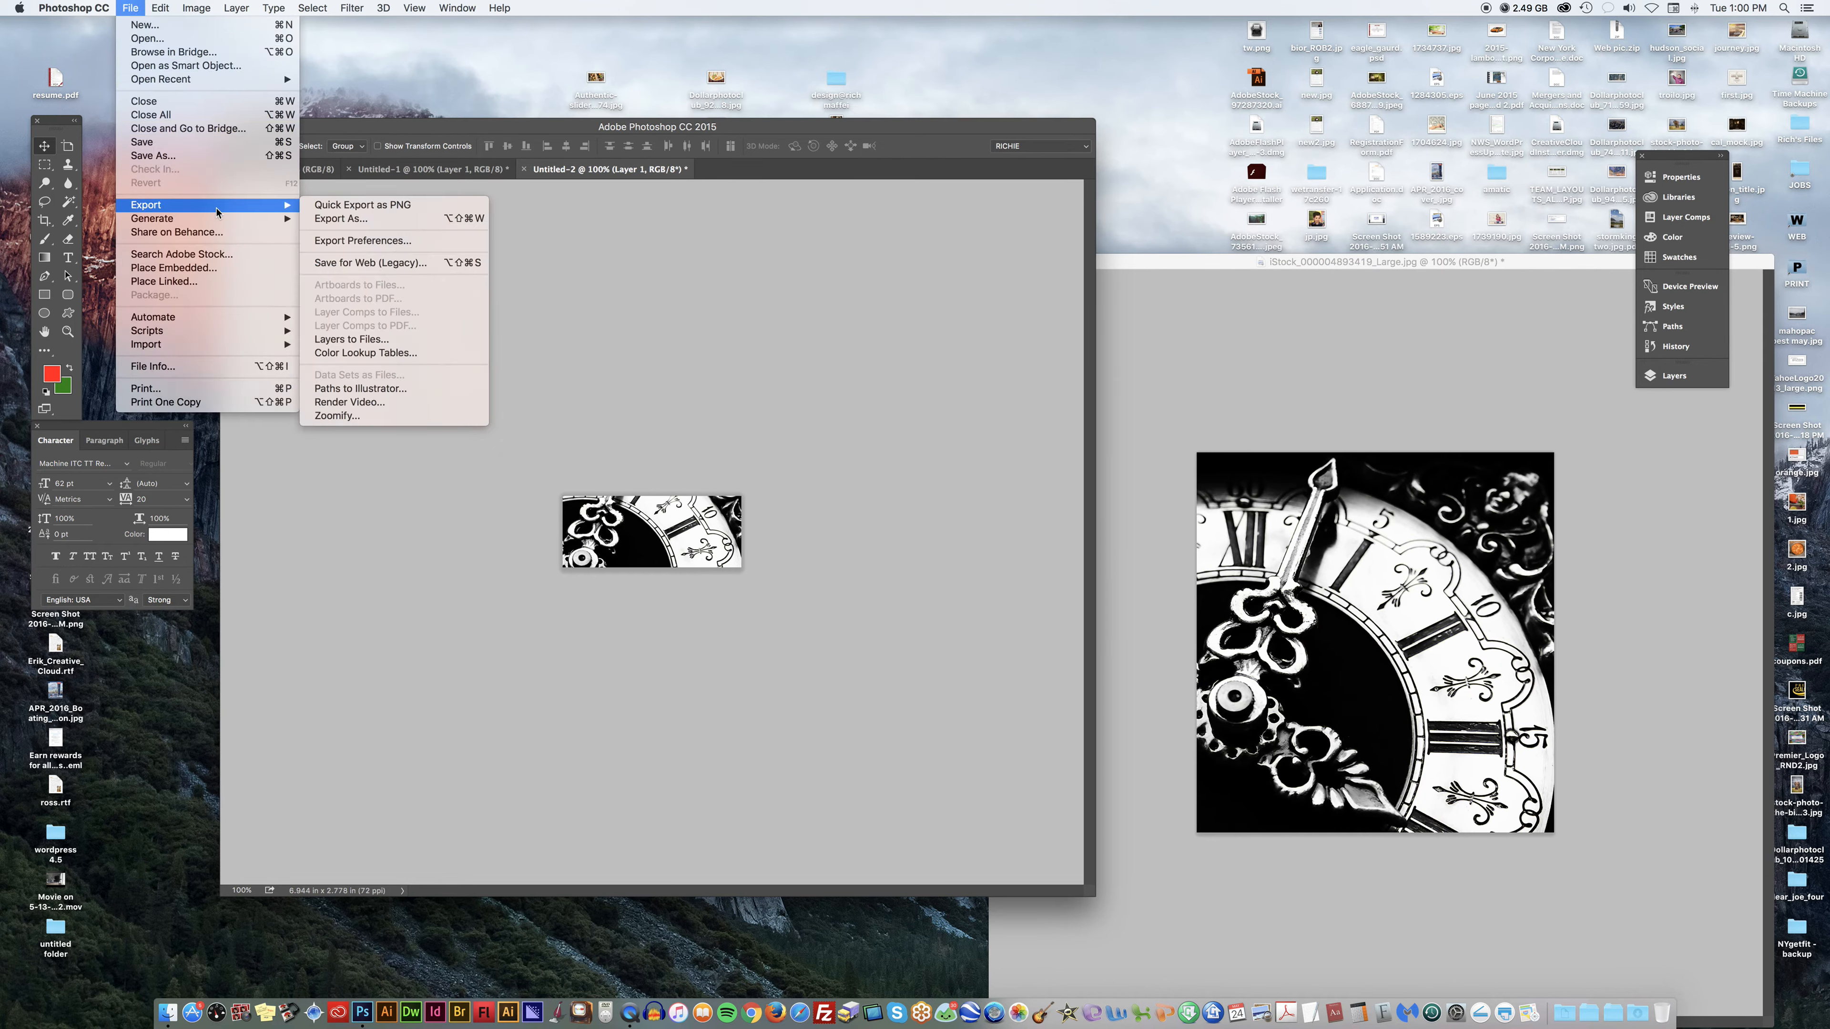
click(388, 264)
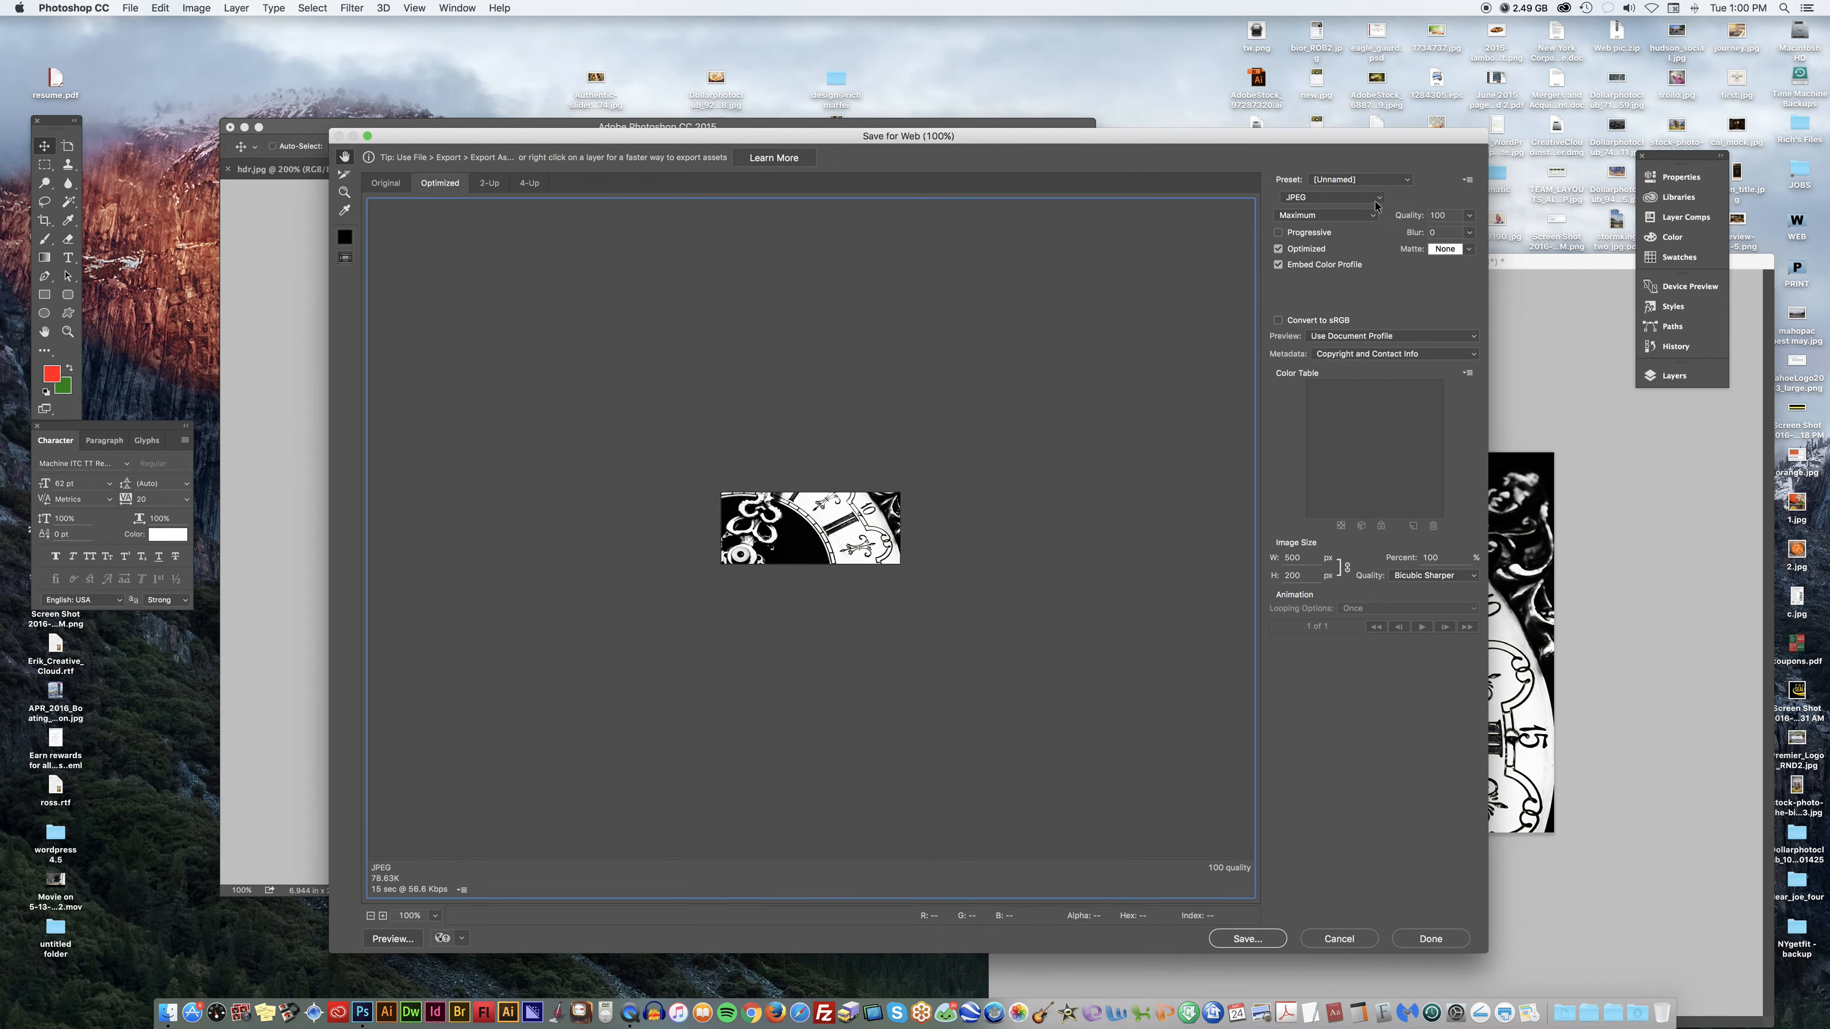
Review the export file formats and JPEG quality presets, and compare the original and optimized previews, keeping JPEG at Maximum.
click(1369, 198)
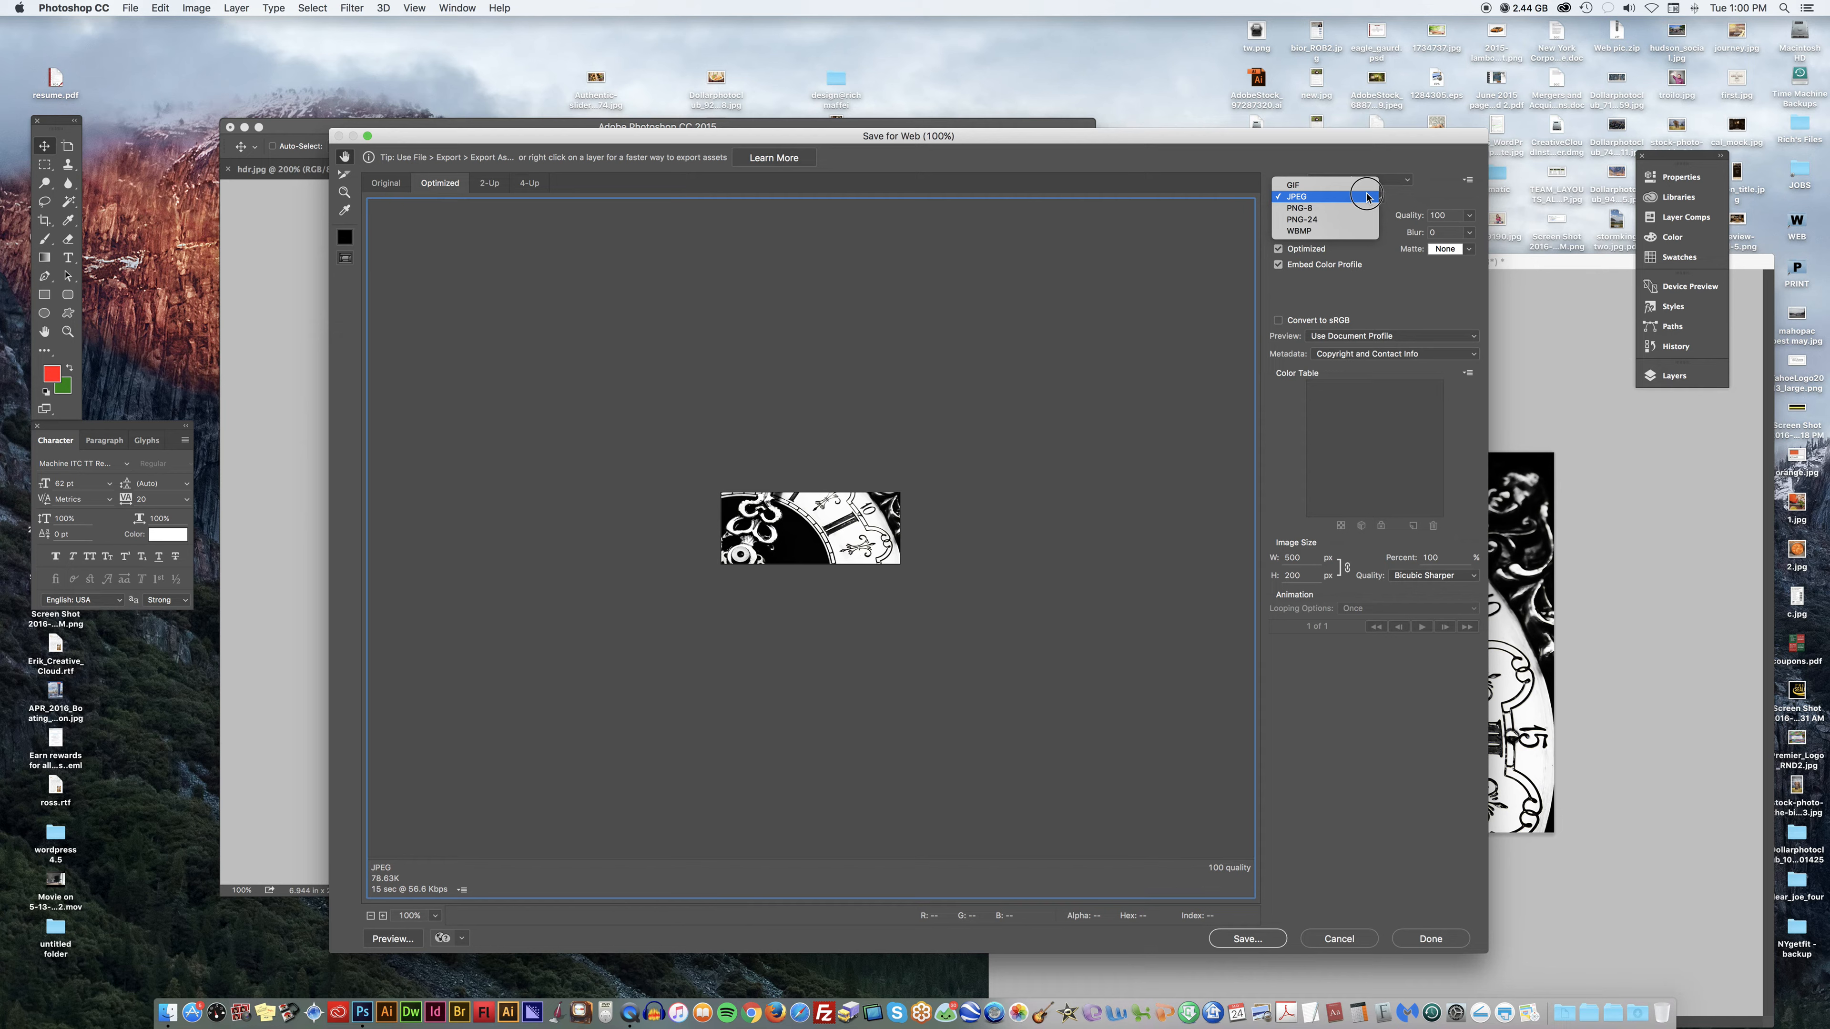
click(1367, 197)
click(1368, 197)
click(1367, 197)
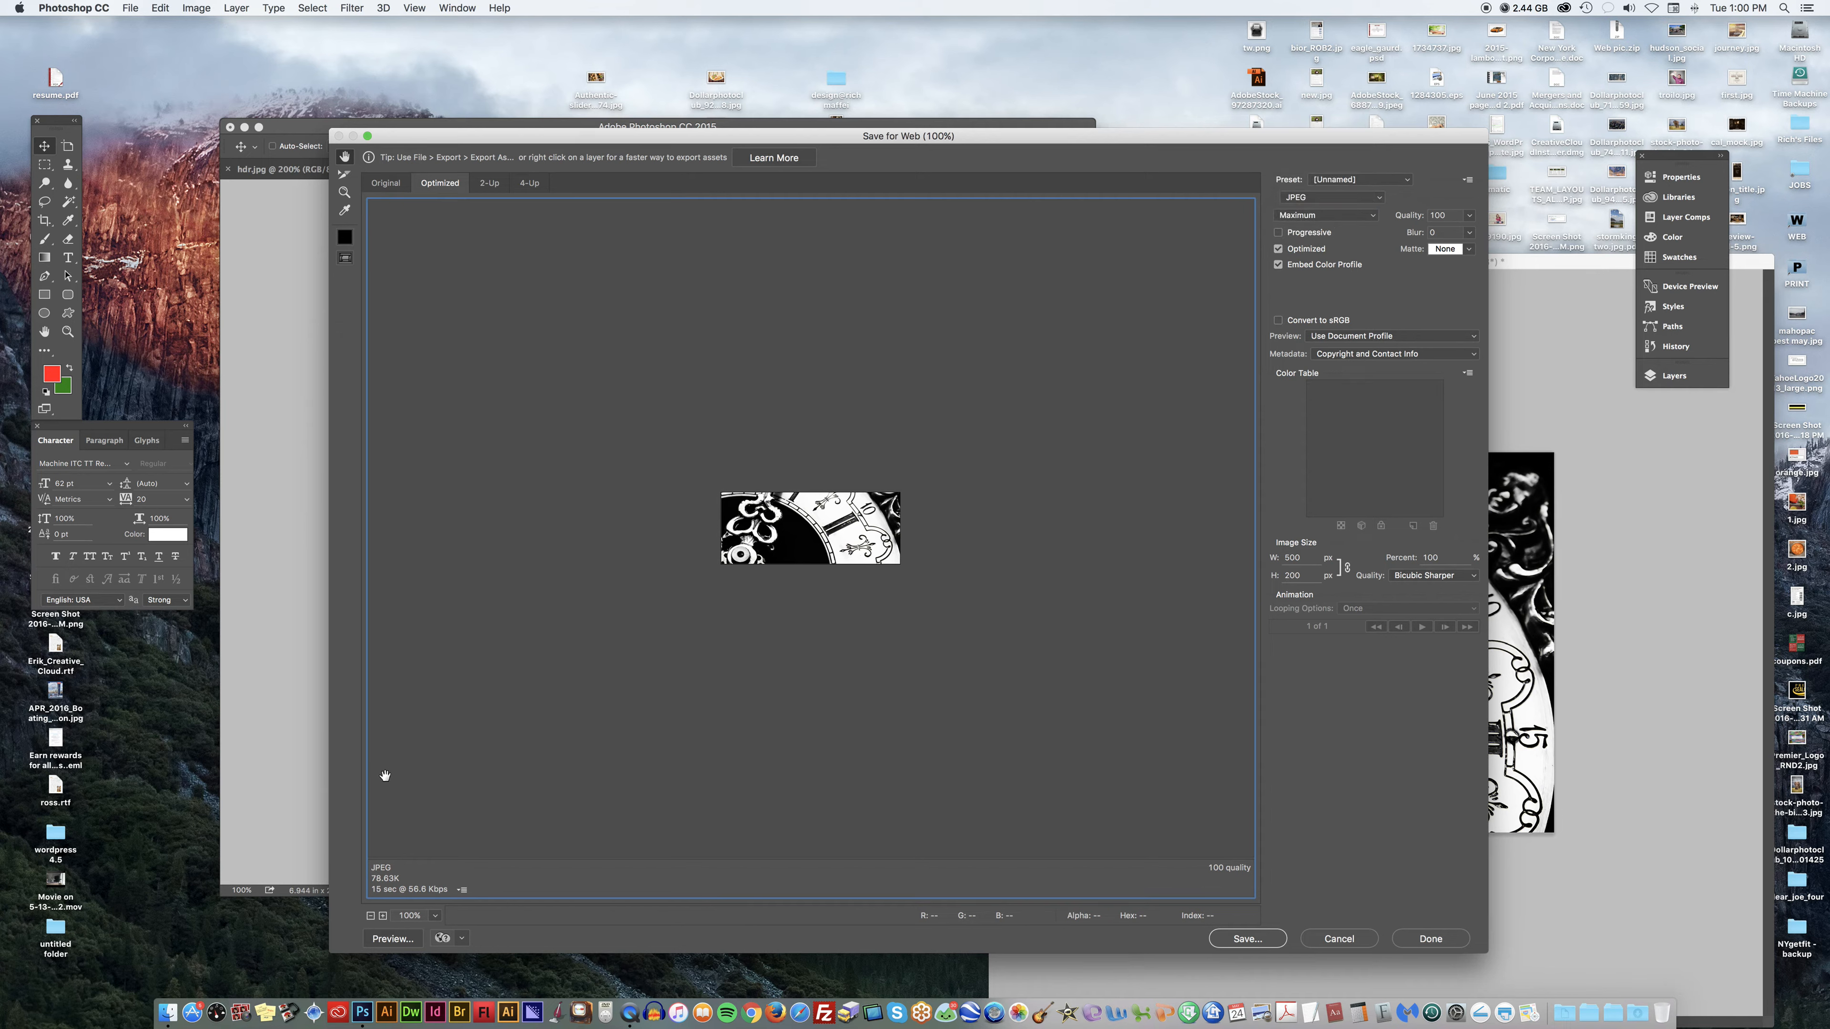
click(386, 183)
click(438, 184)
click(1372, 215)
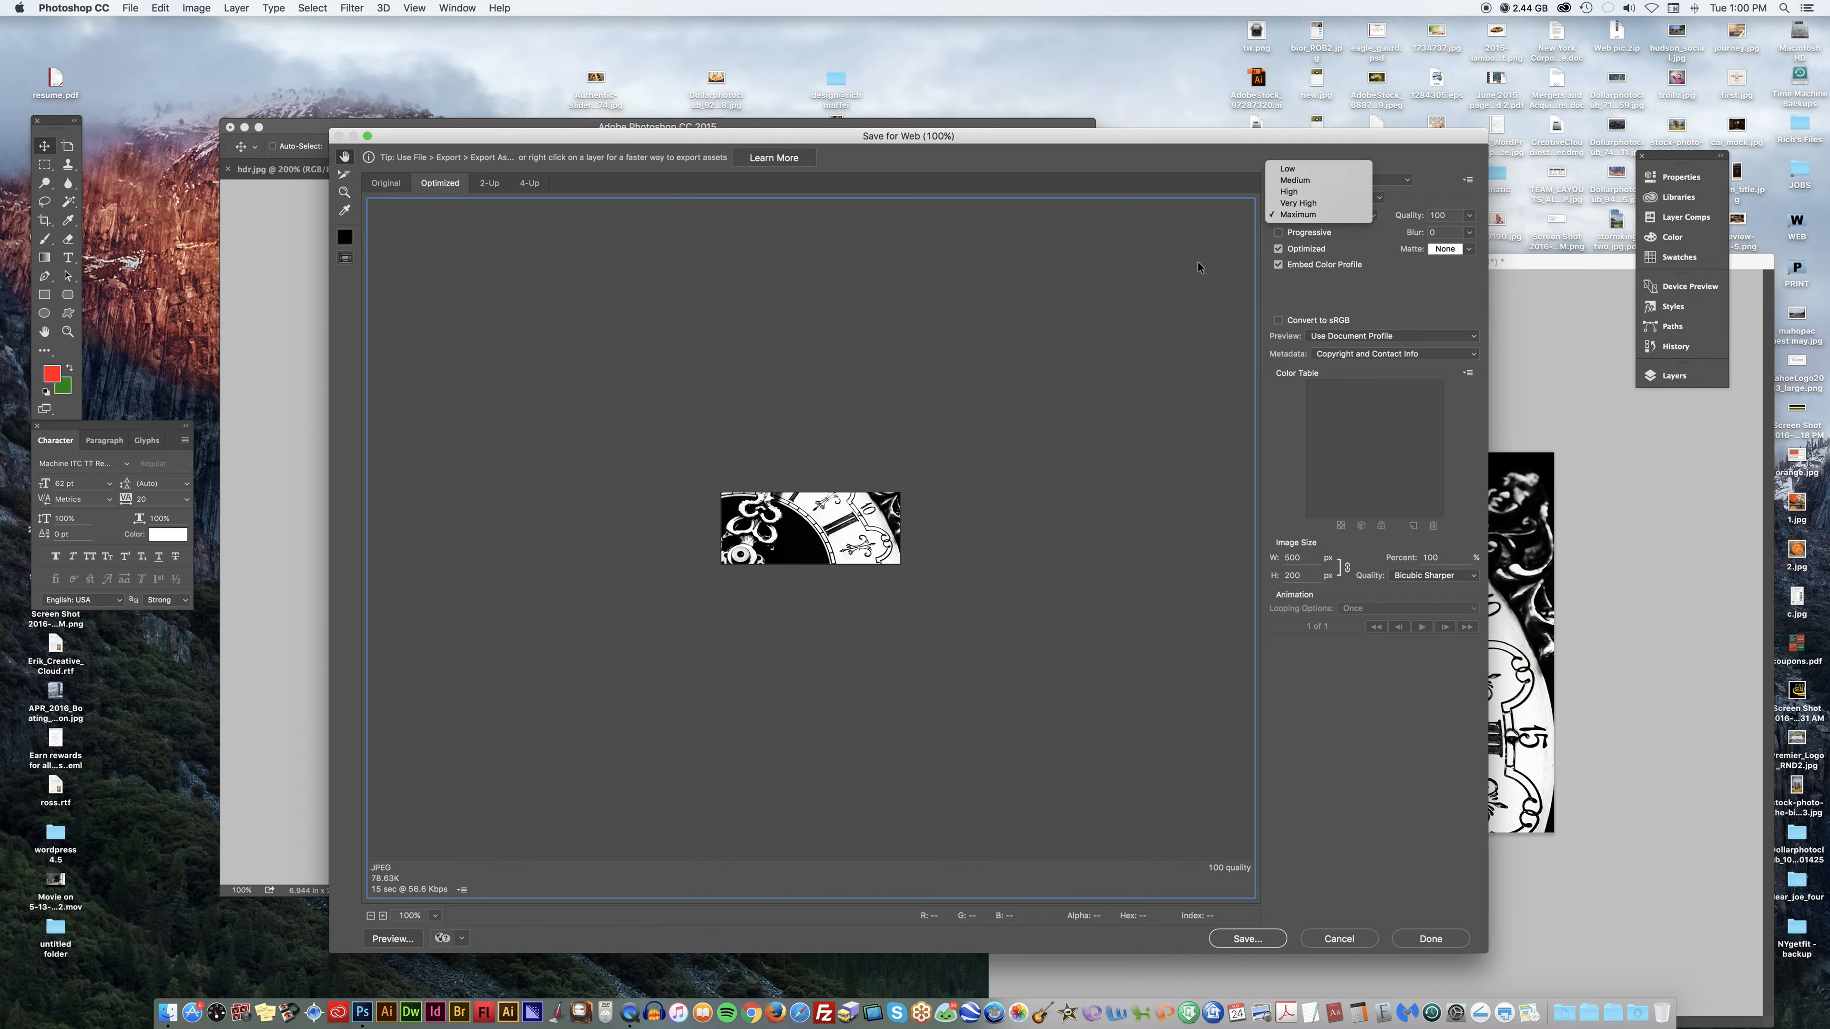
click(1354, 217)
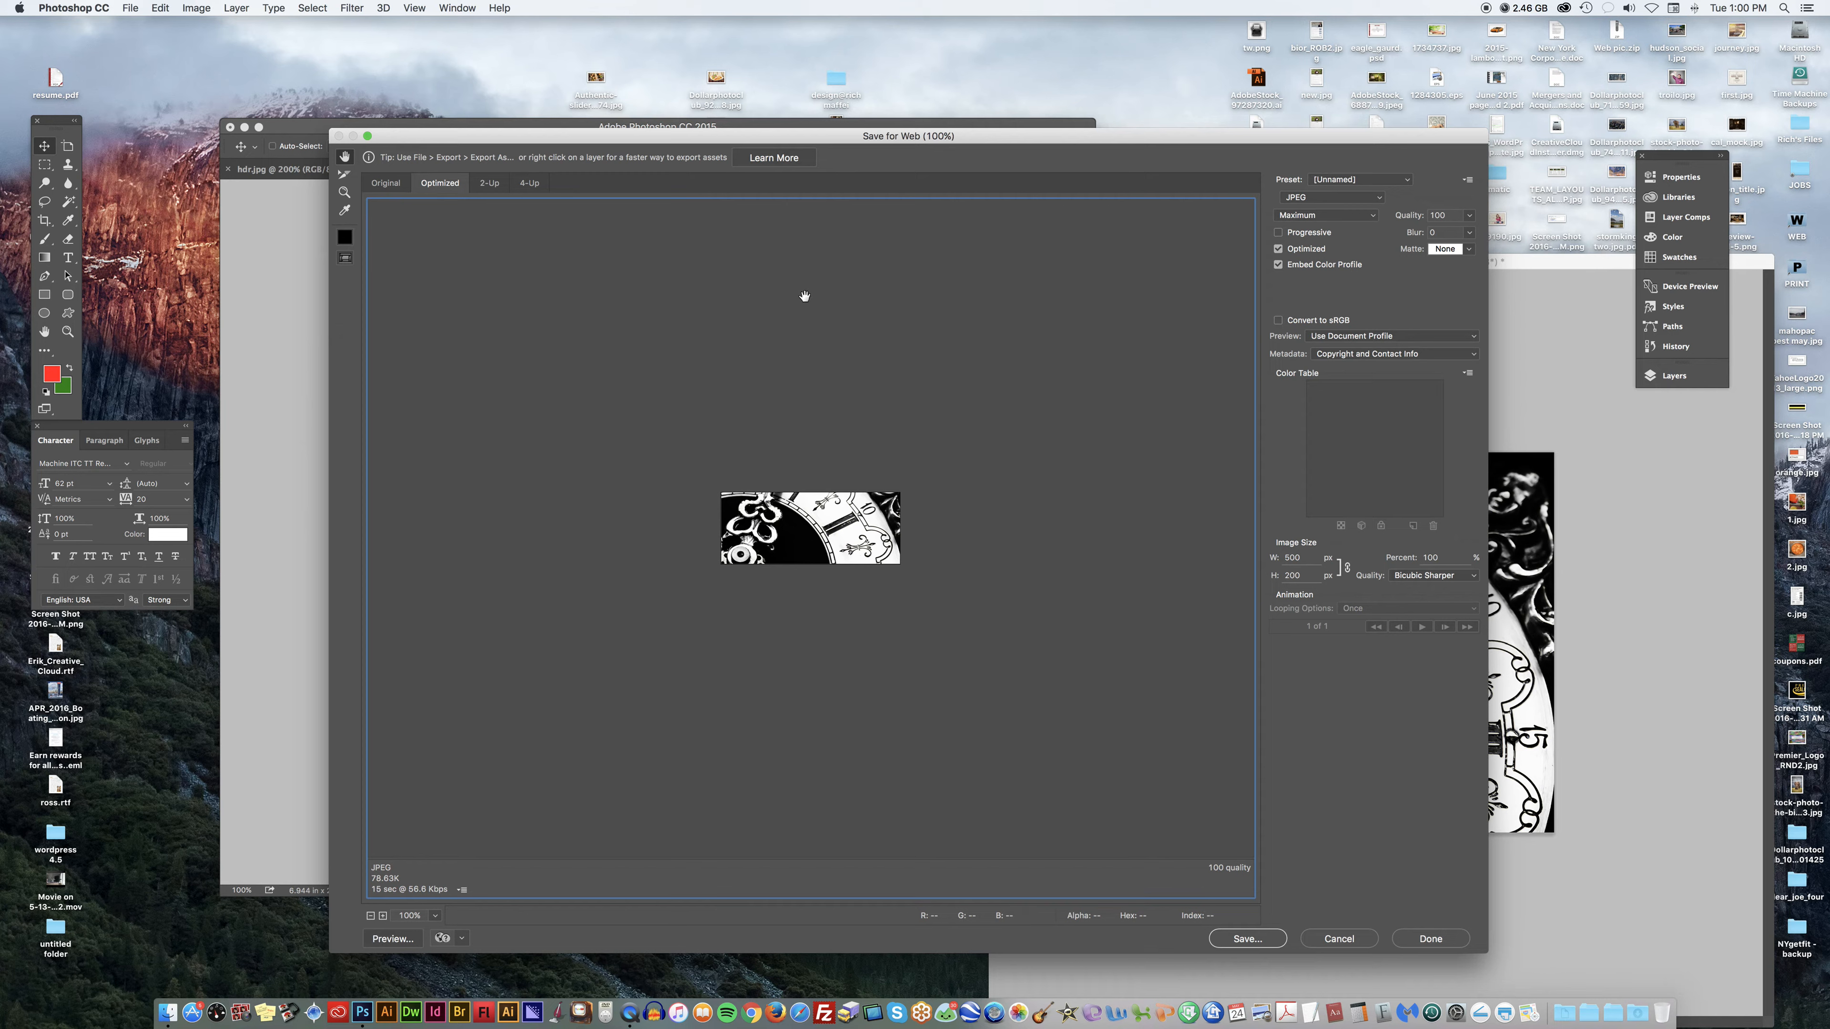
Try the Low and High JPEG quality presets on the clock image, and return the quality to Maximum.
click(1337, 215)
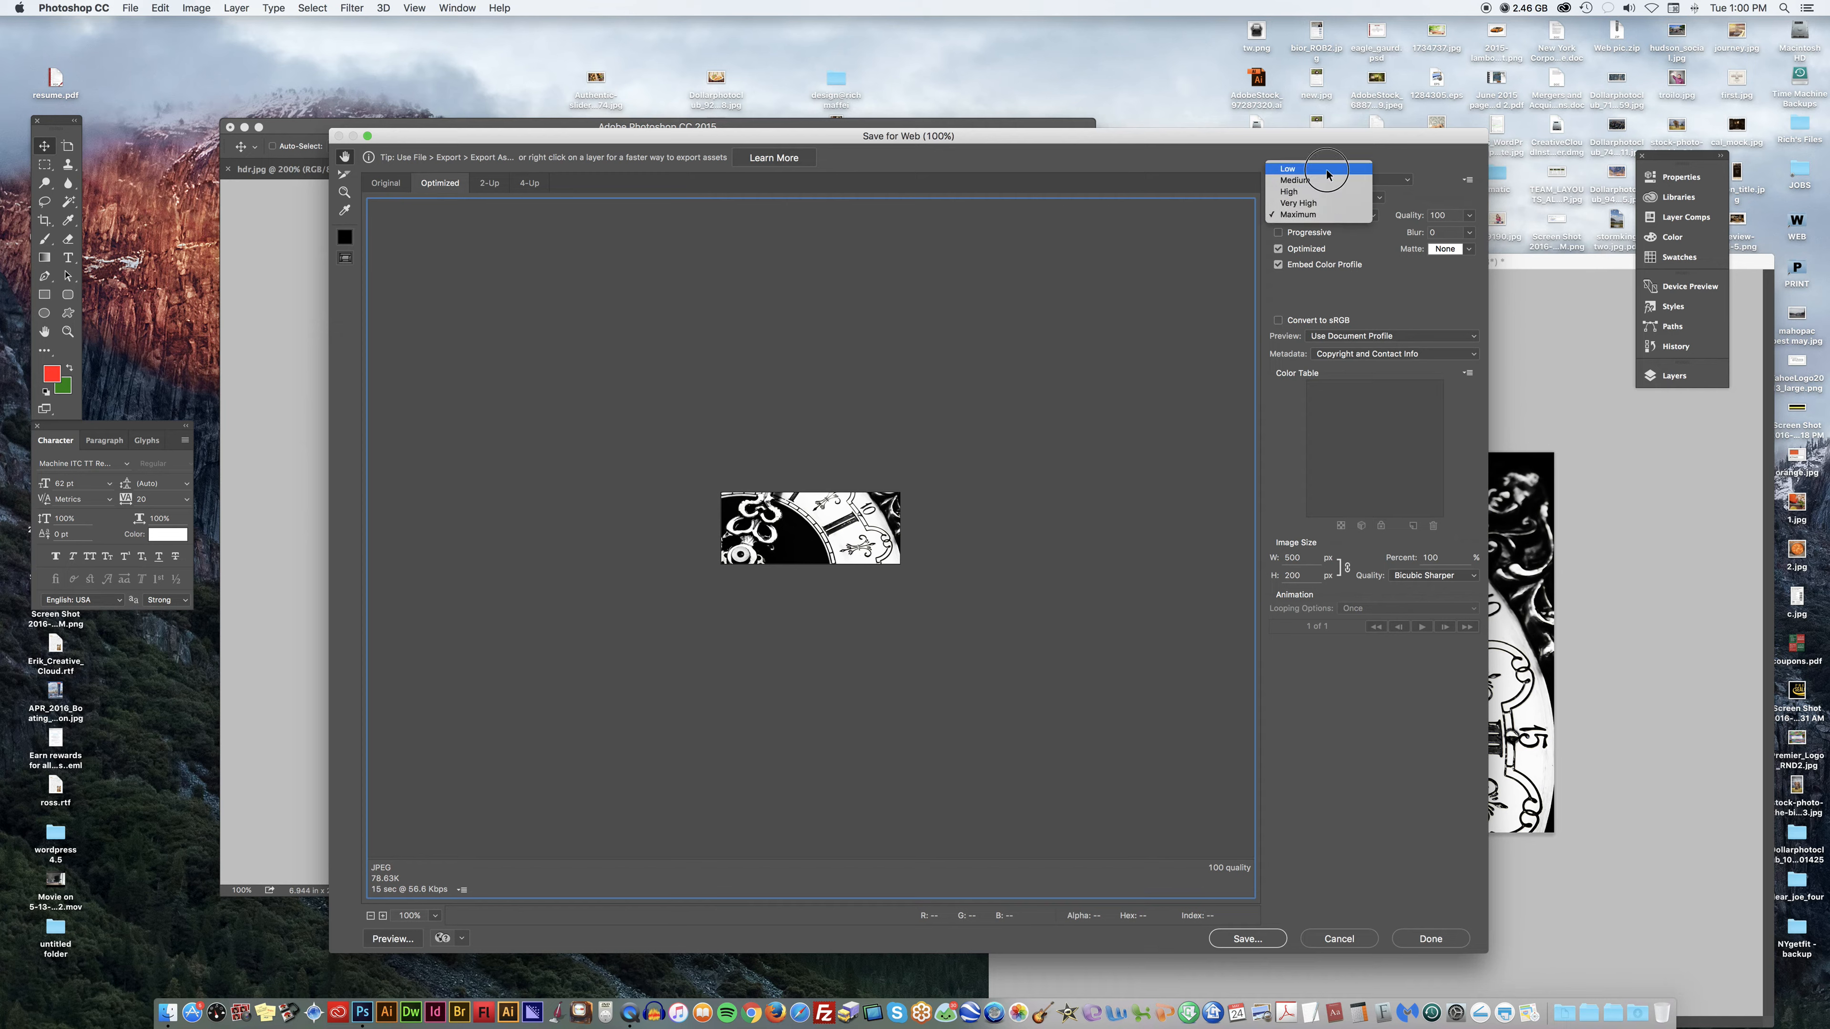
click(1290, 168)
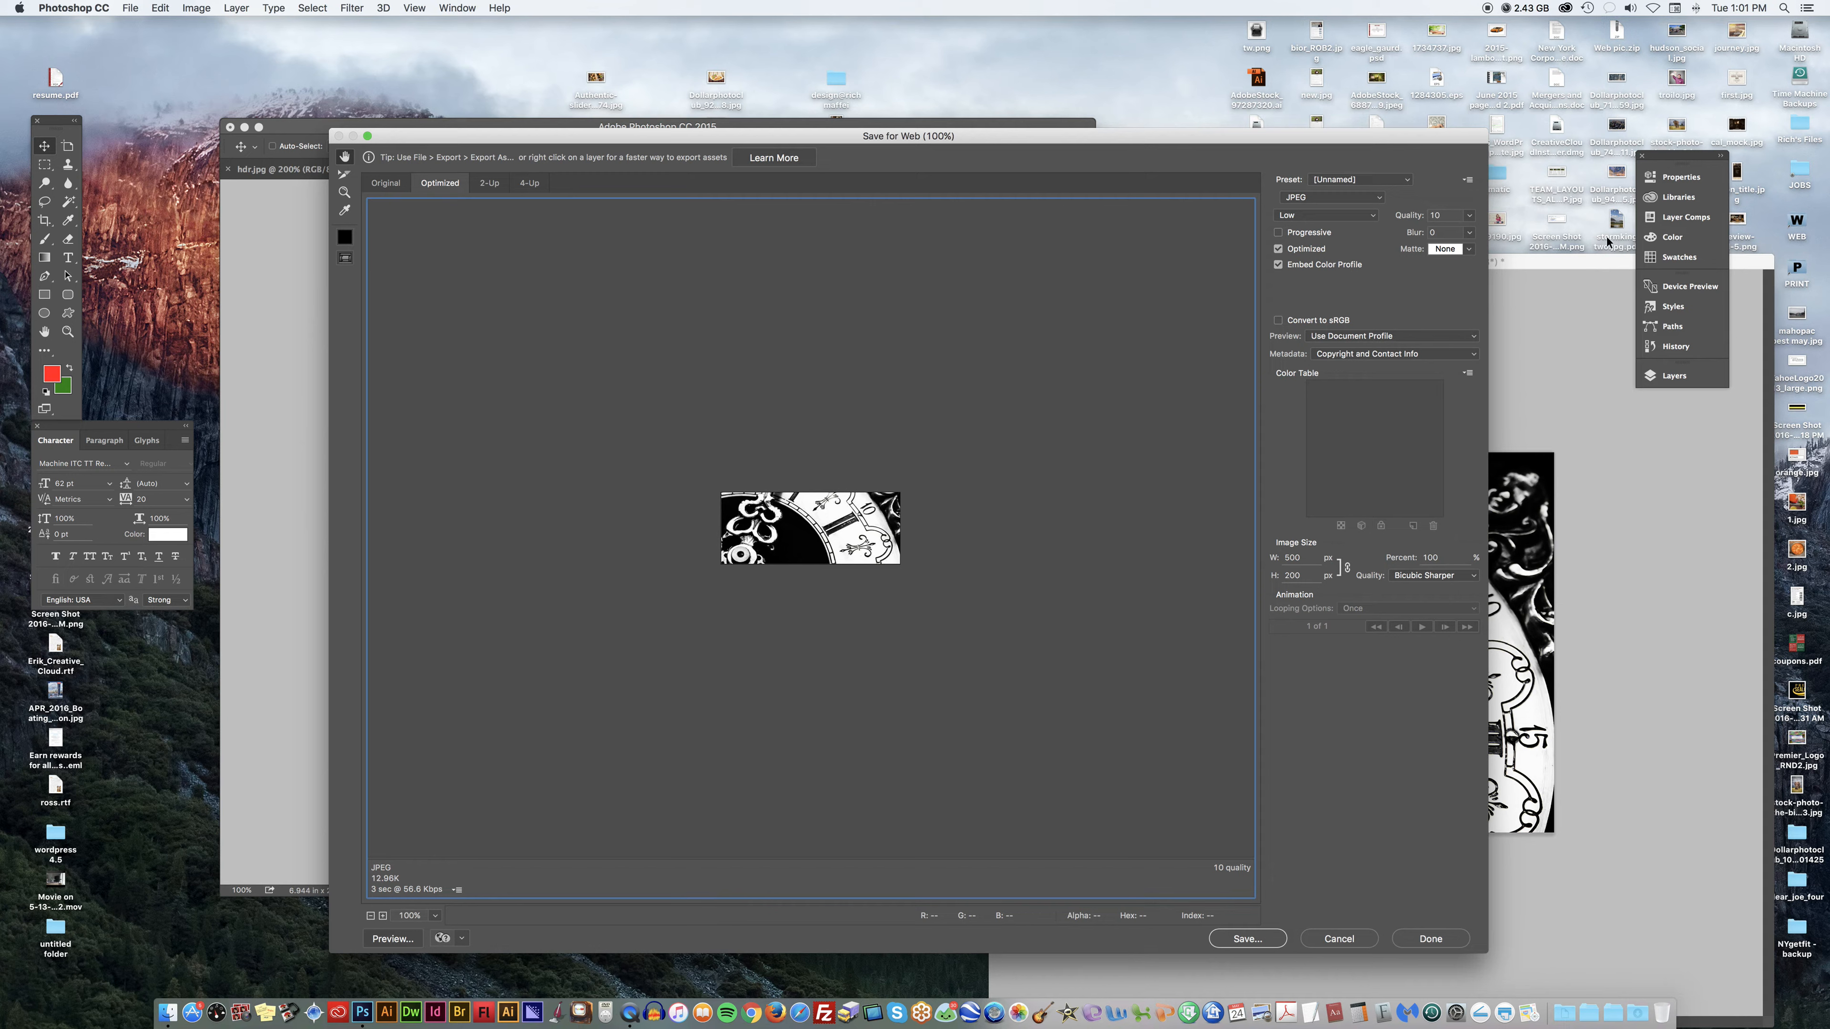
click(1325, 215)
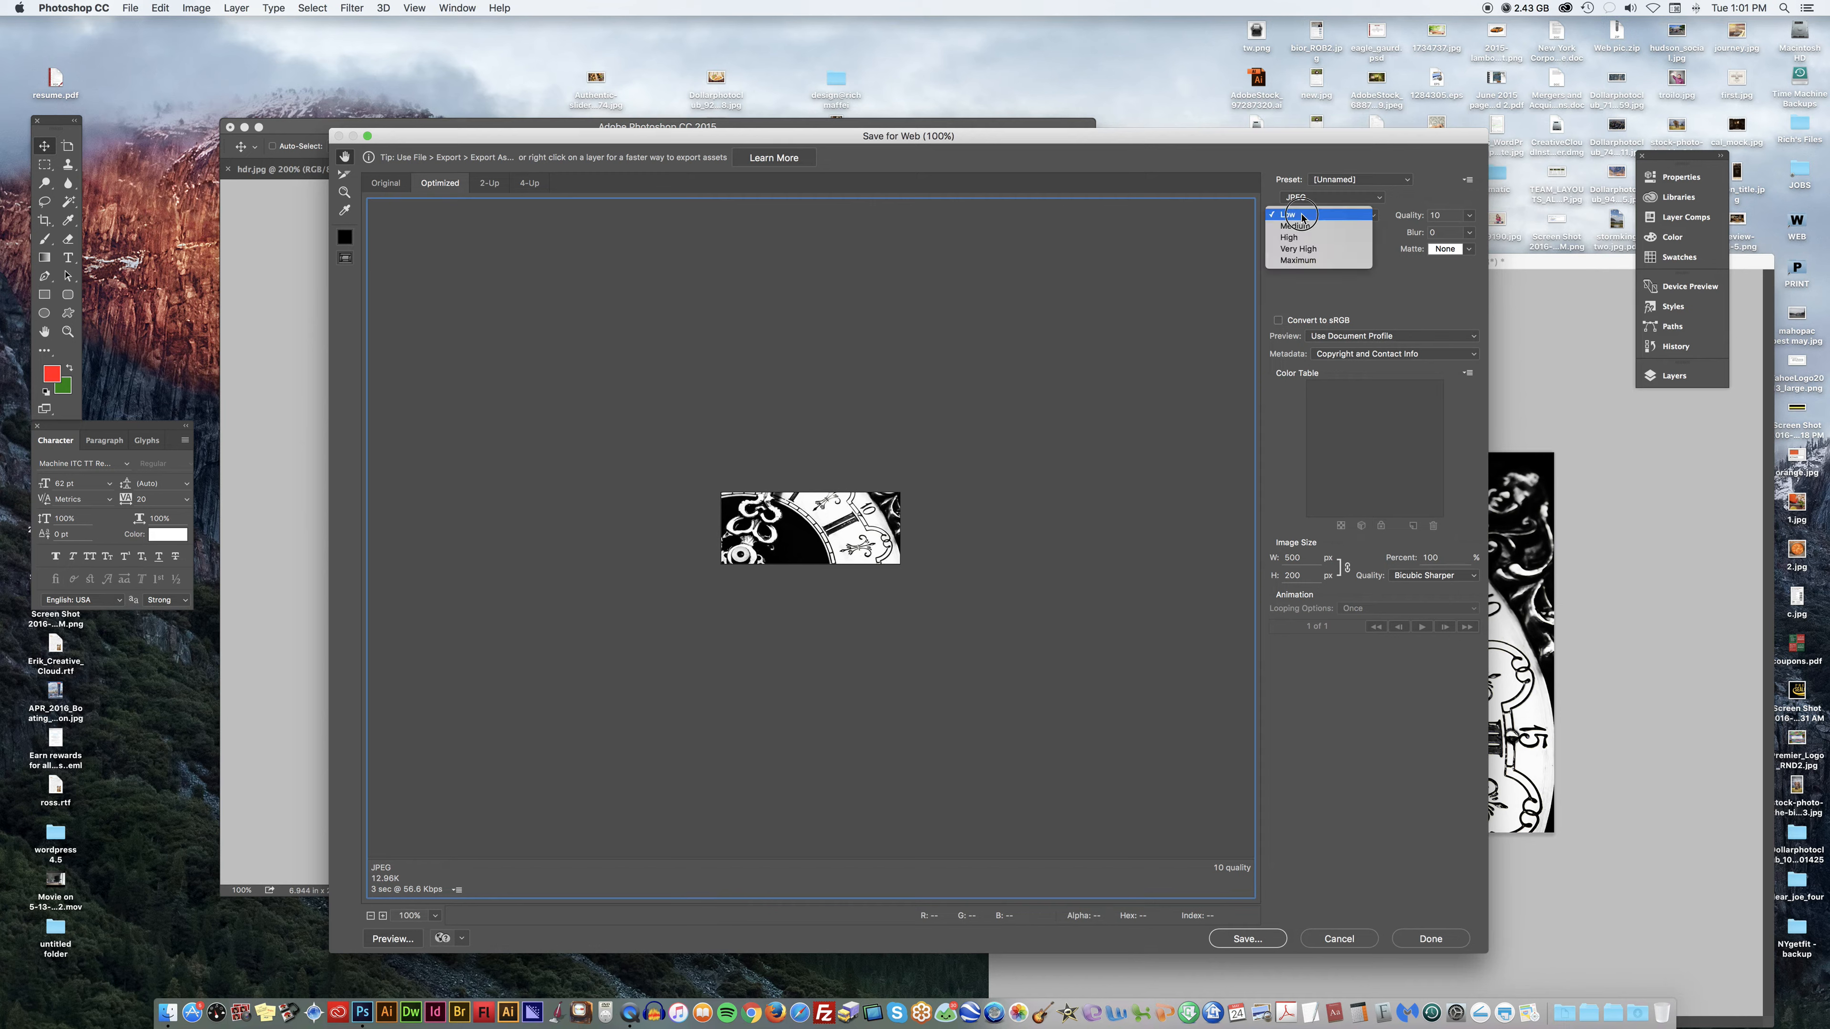
click(1297, 240)
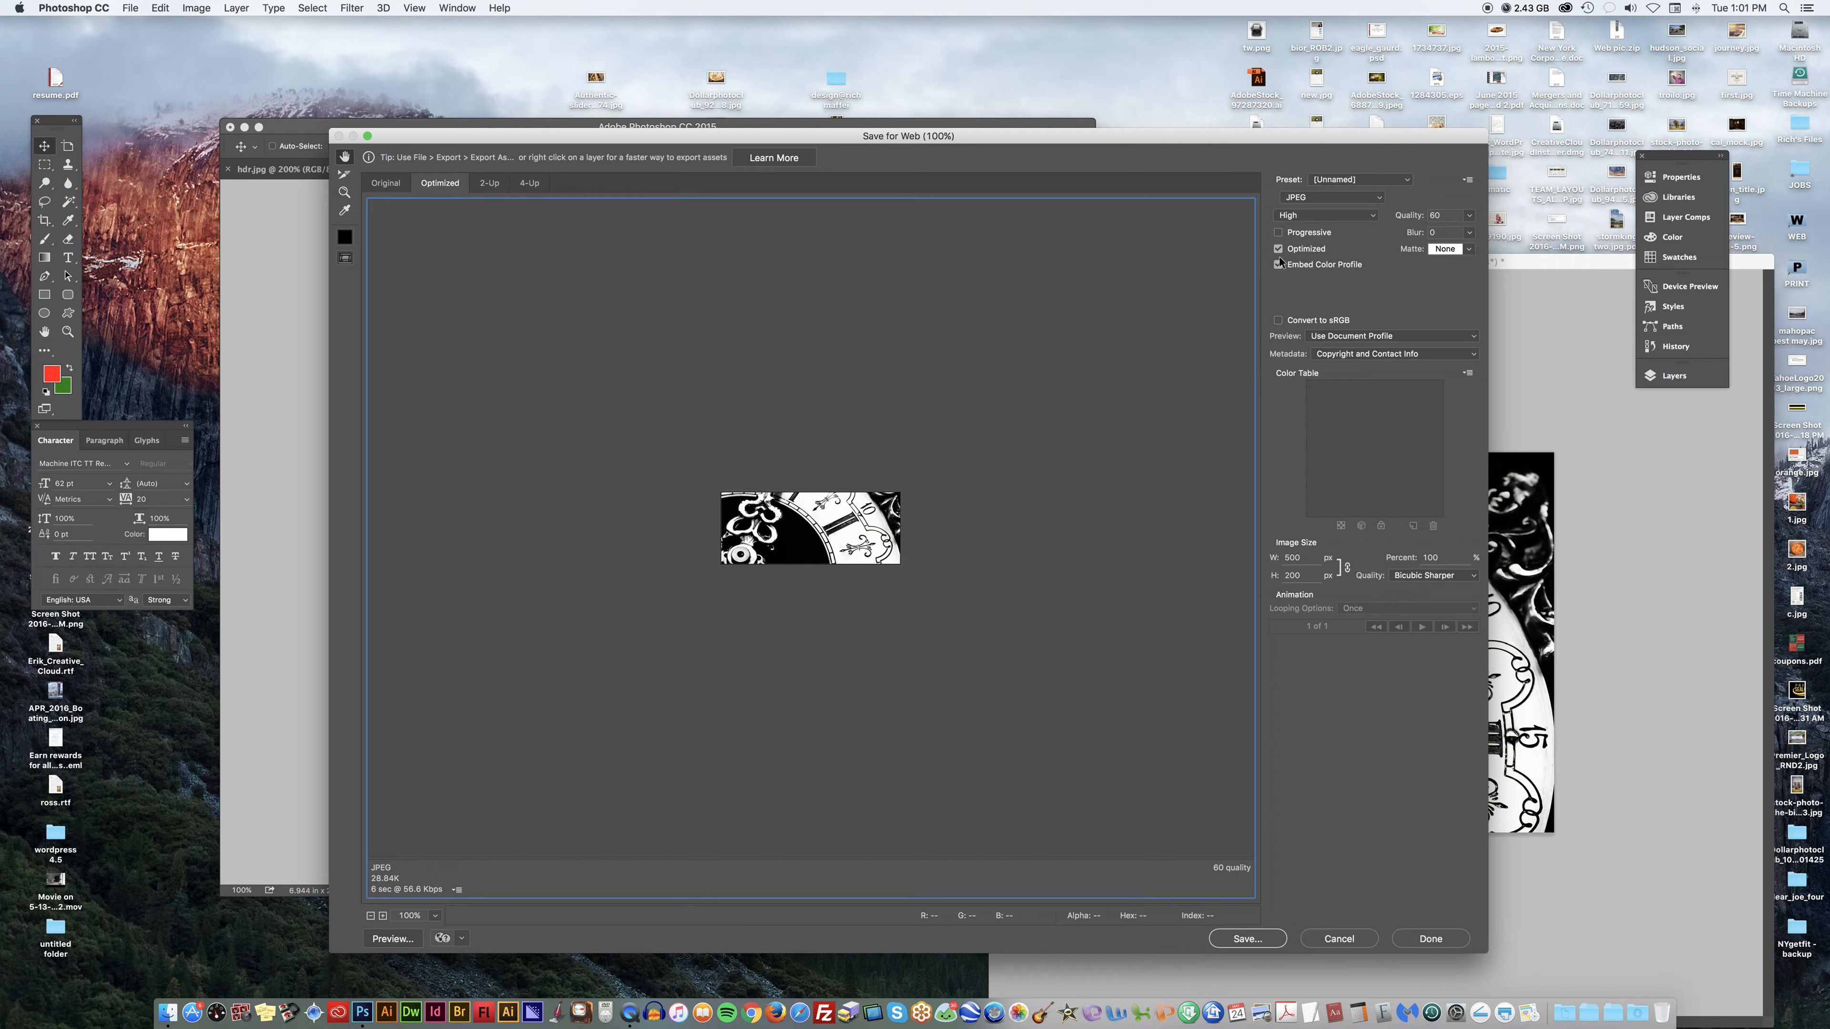
click(1320, 219)
click(1321, 217)
click(1324, 215)
click(1298, 236)
Compare the original and optimized previews of the clock image, and enlarge the optimized preview to 600% and then 400%.
click(394, 185)
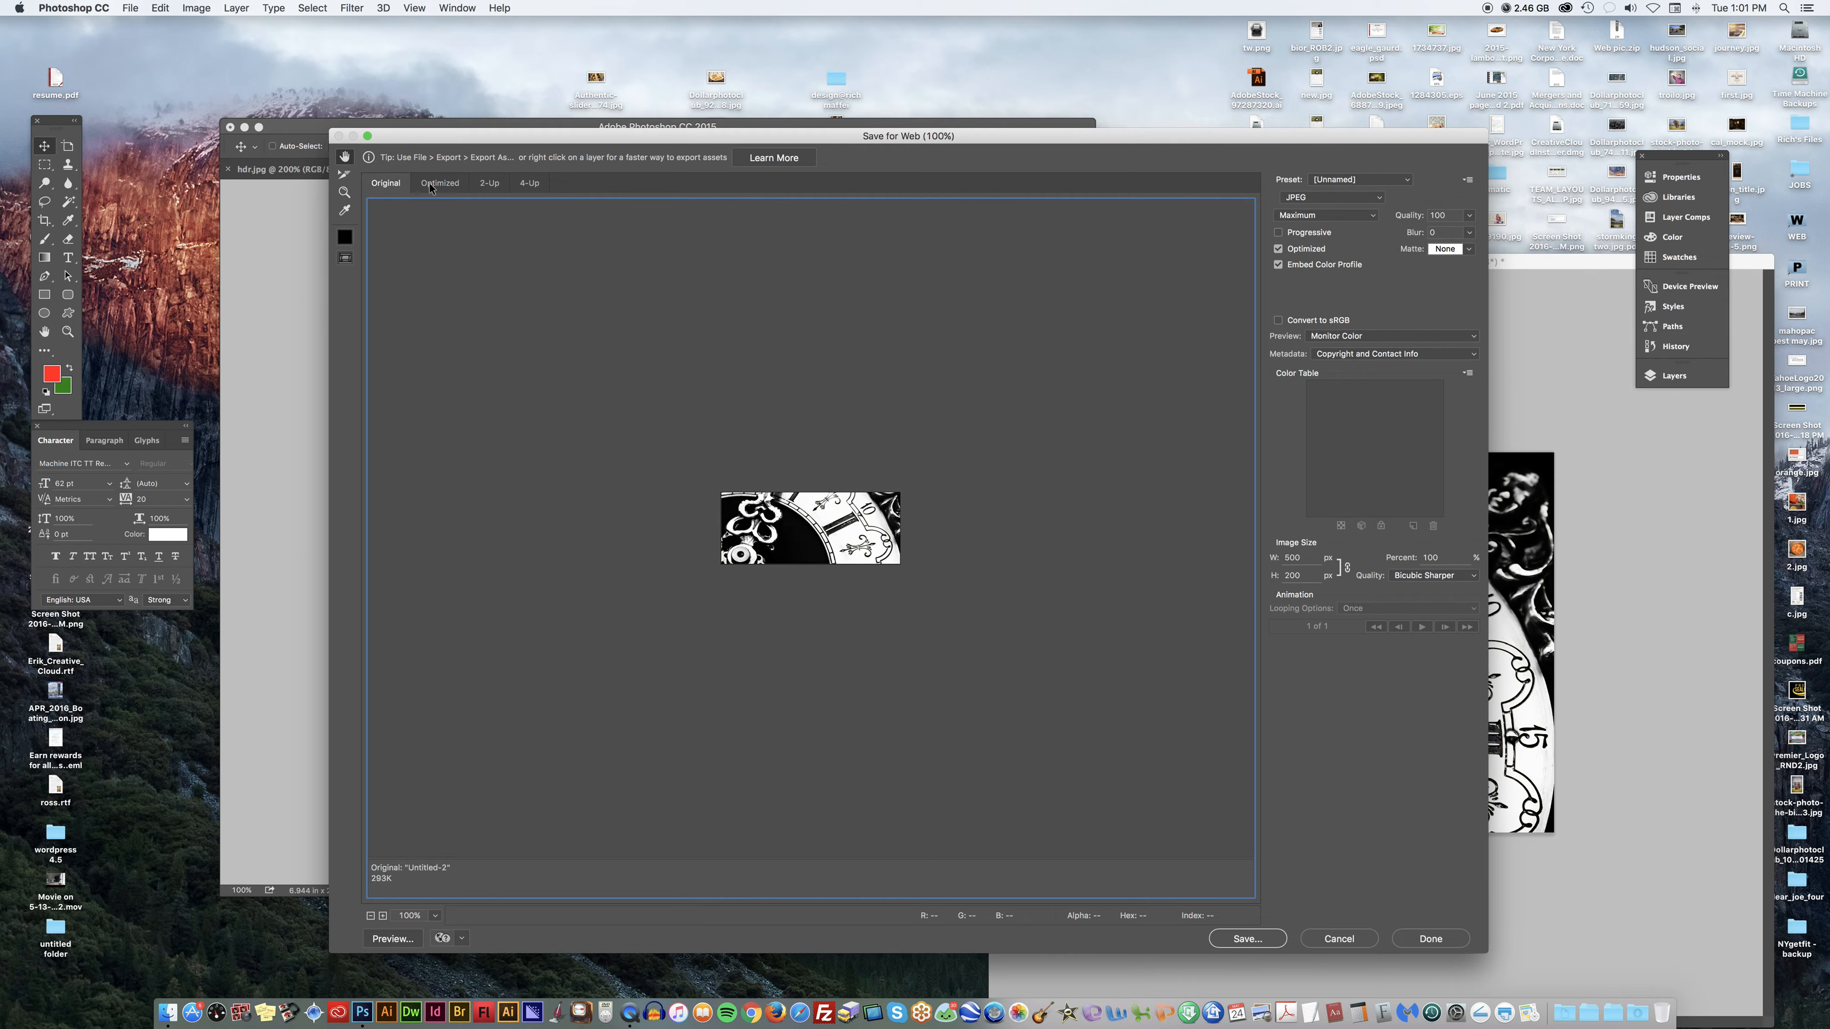
click(445, 186)
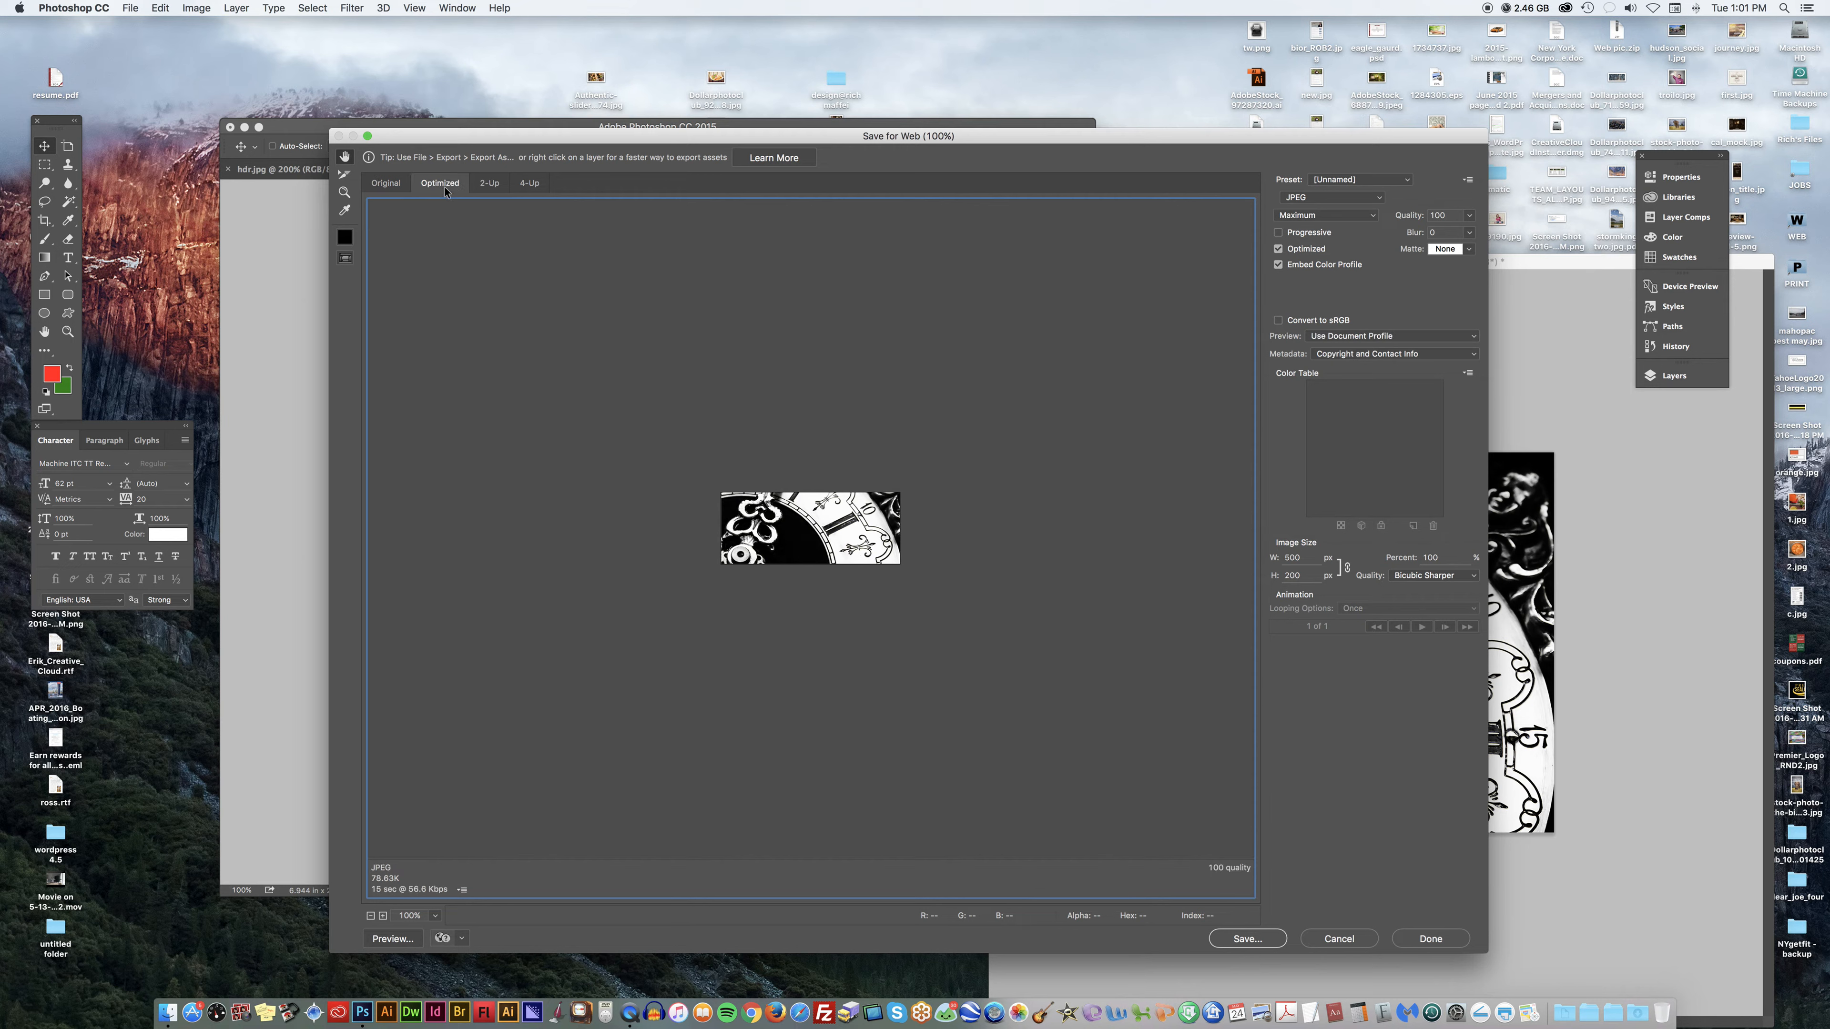
click(434, 917)
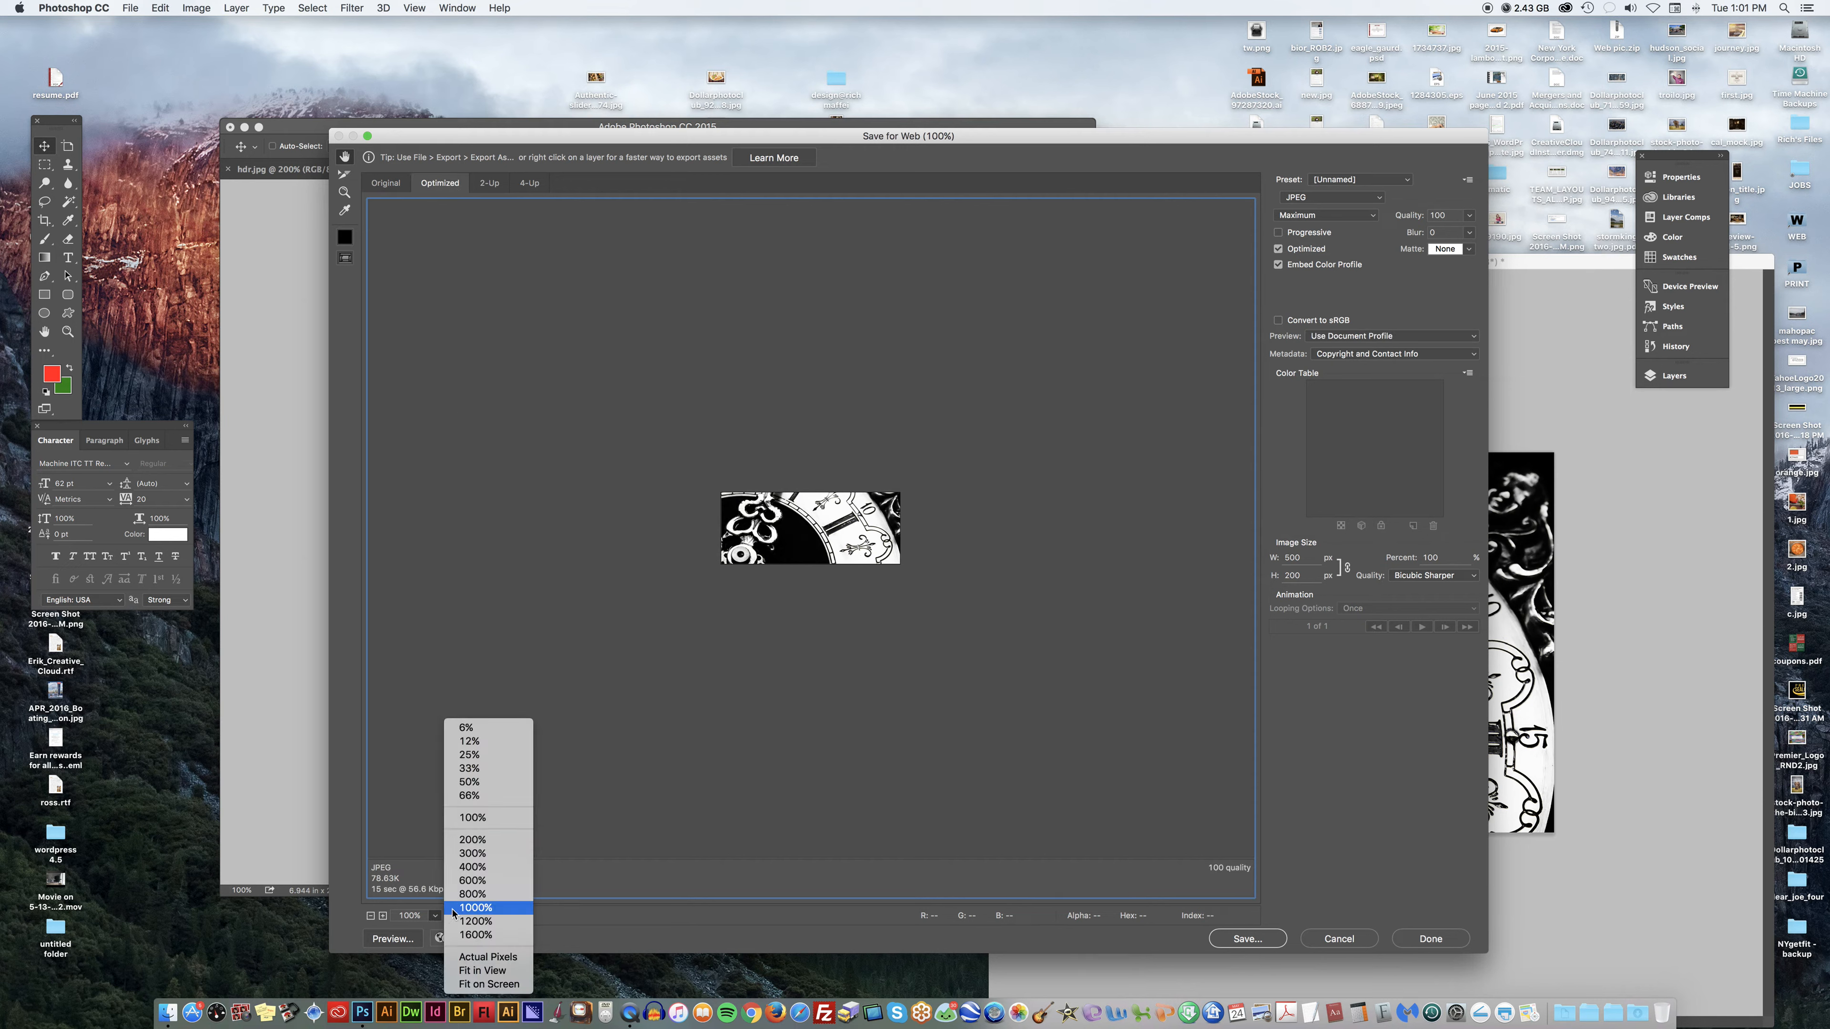
click(471, 880)
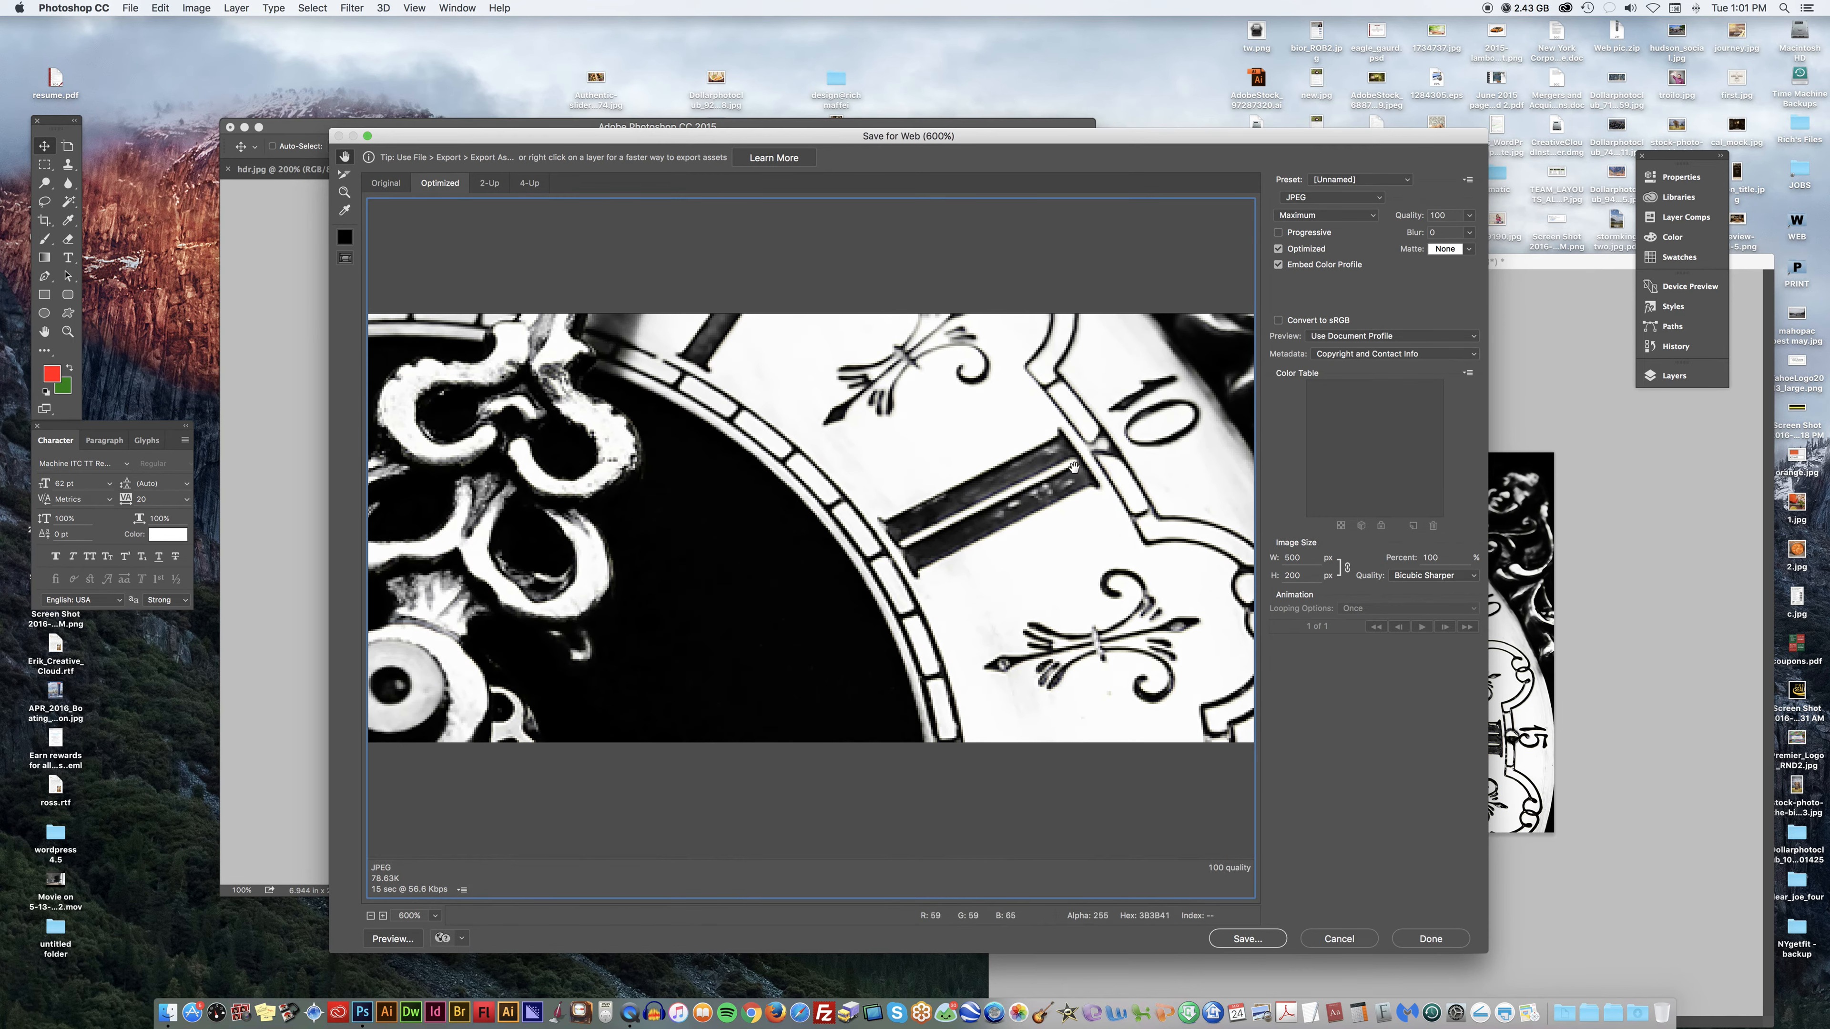
click(446, 919)
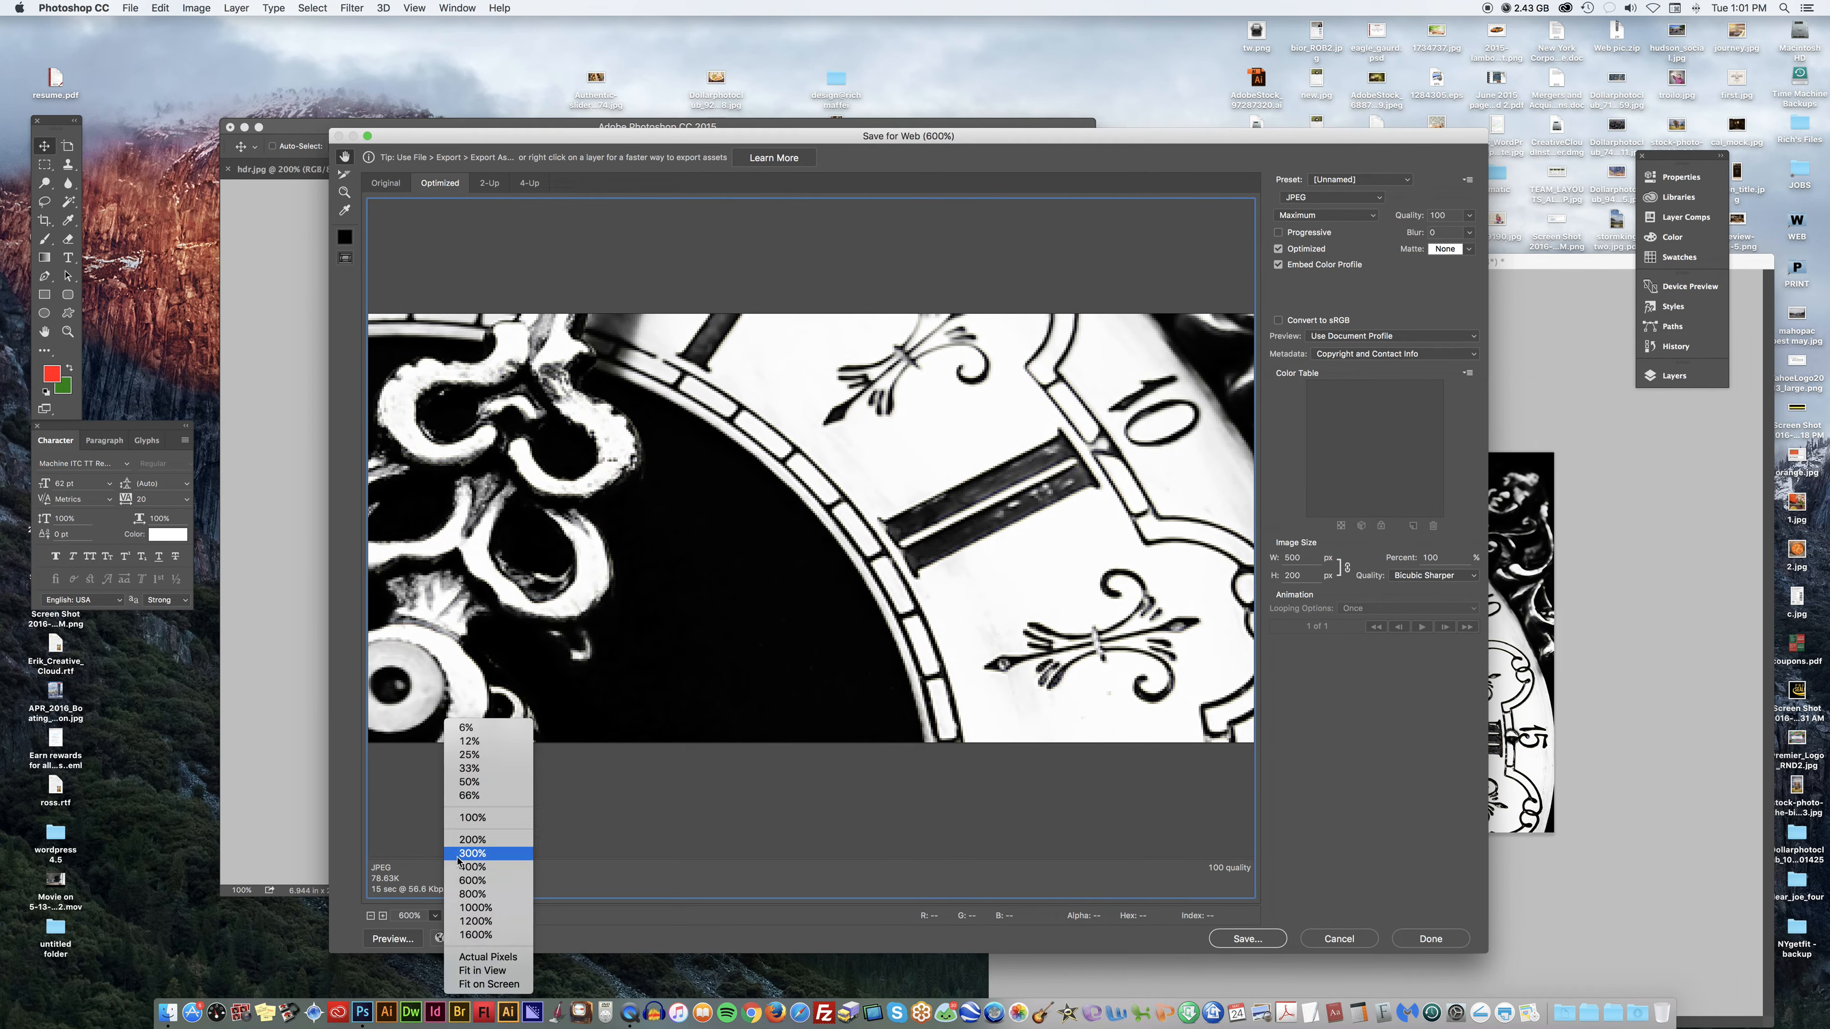
click(485, 863)
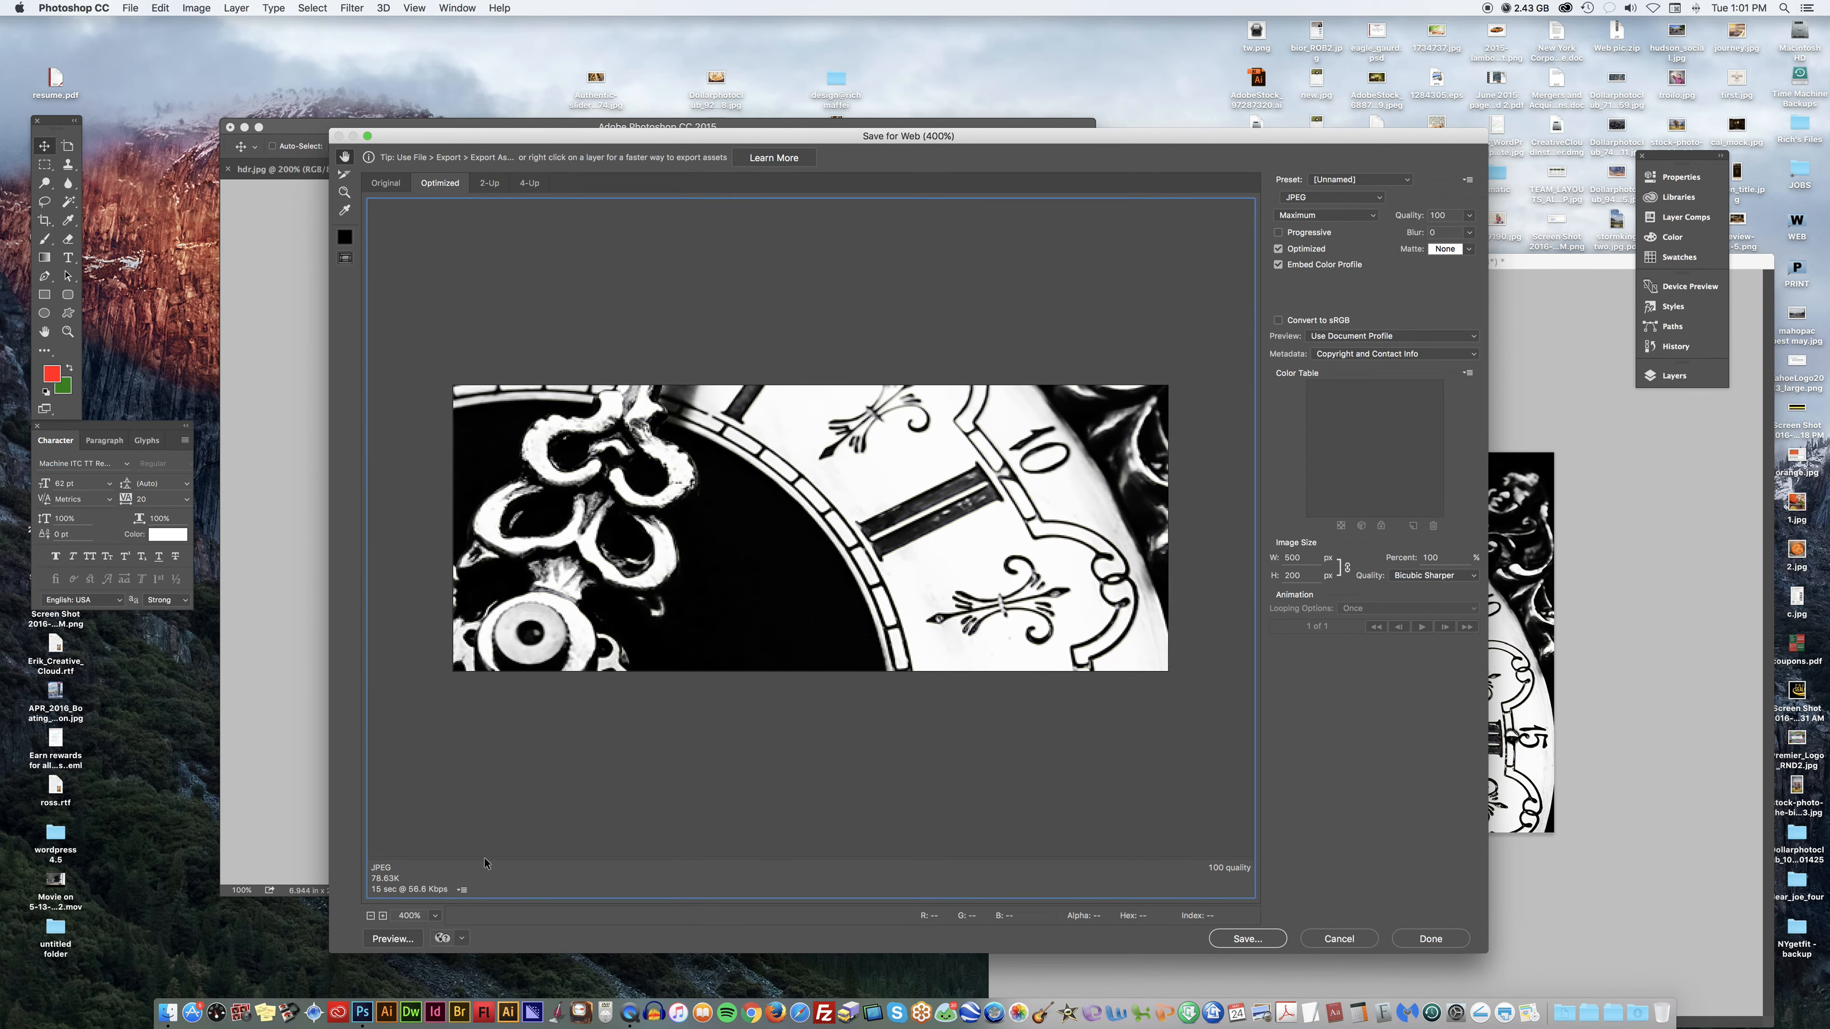
Try the Low JPEG quality preset on the clock image, and switch the export format to GIF.
click(1343, 218)
click(1297, 169)
click(1323, 199)
click(1321, 186)
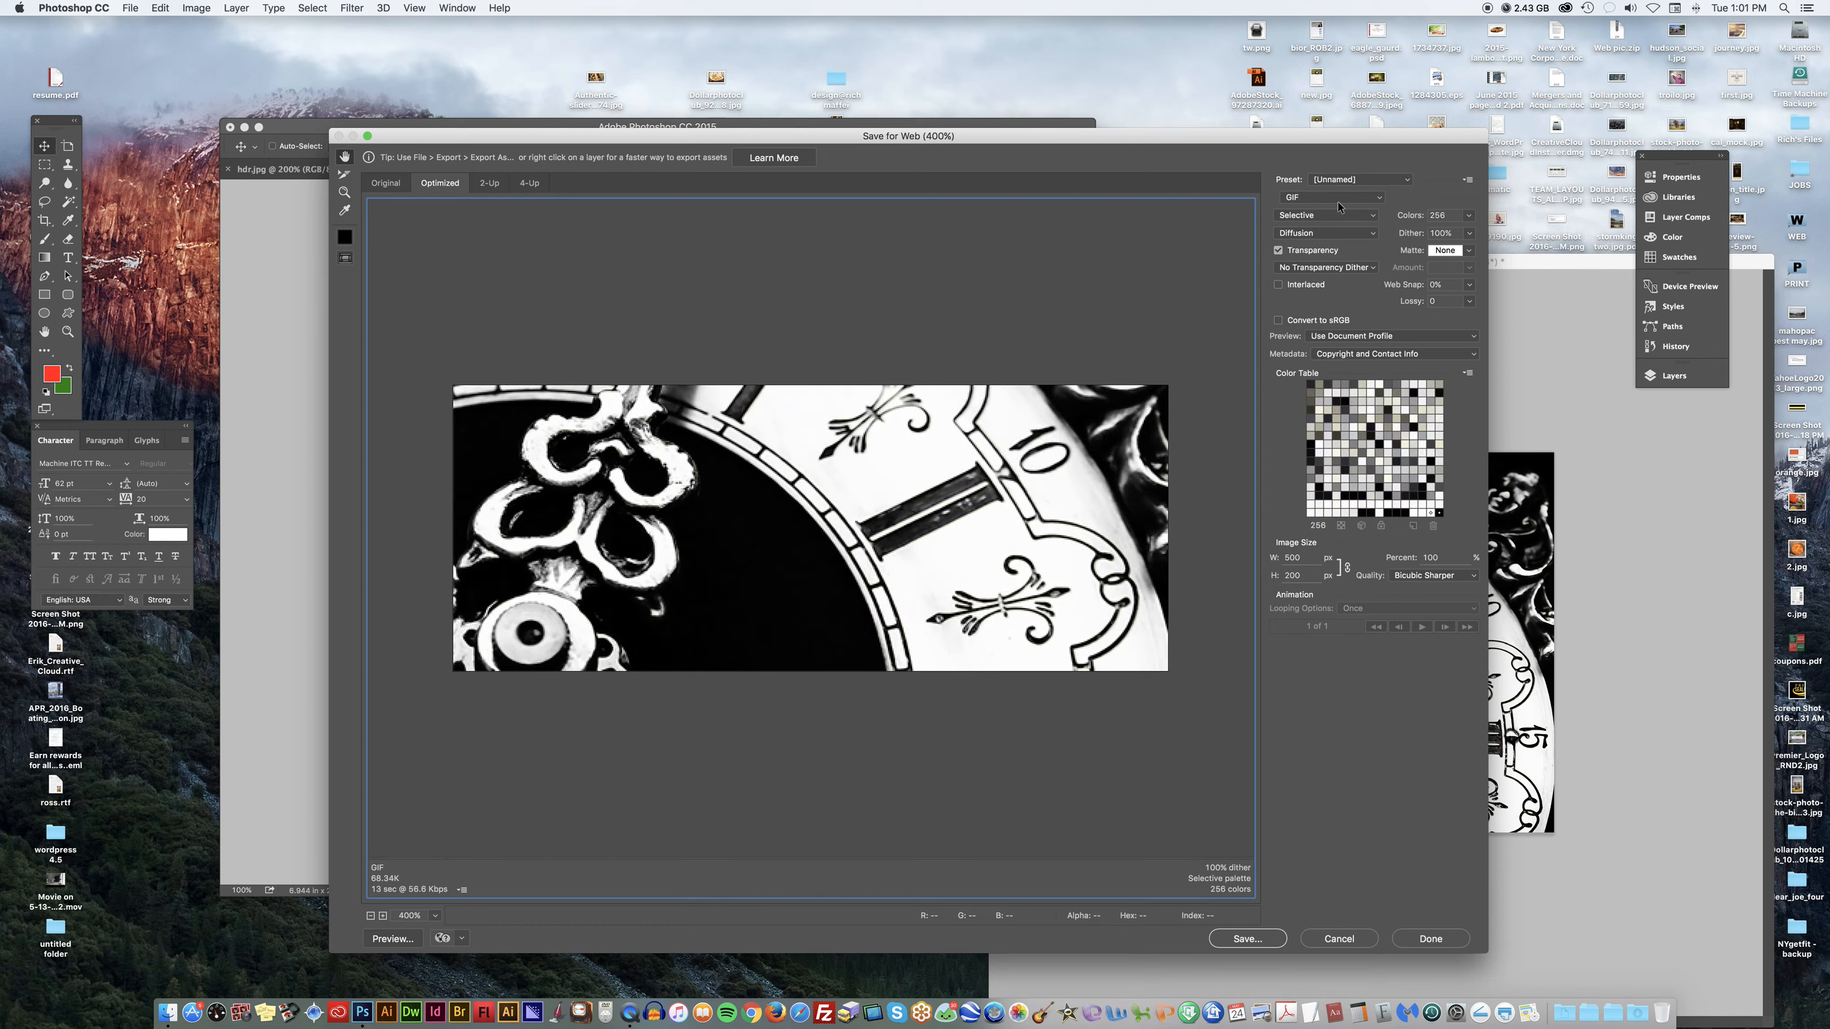
Look through the GIF color reduction options, and try limiting the clock image to 16 and then 4 colors.
click(1378, 218)
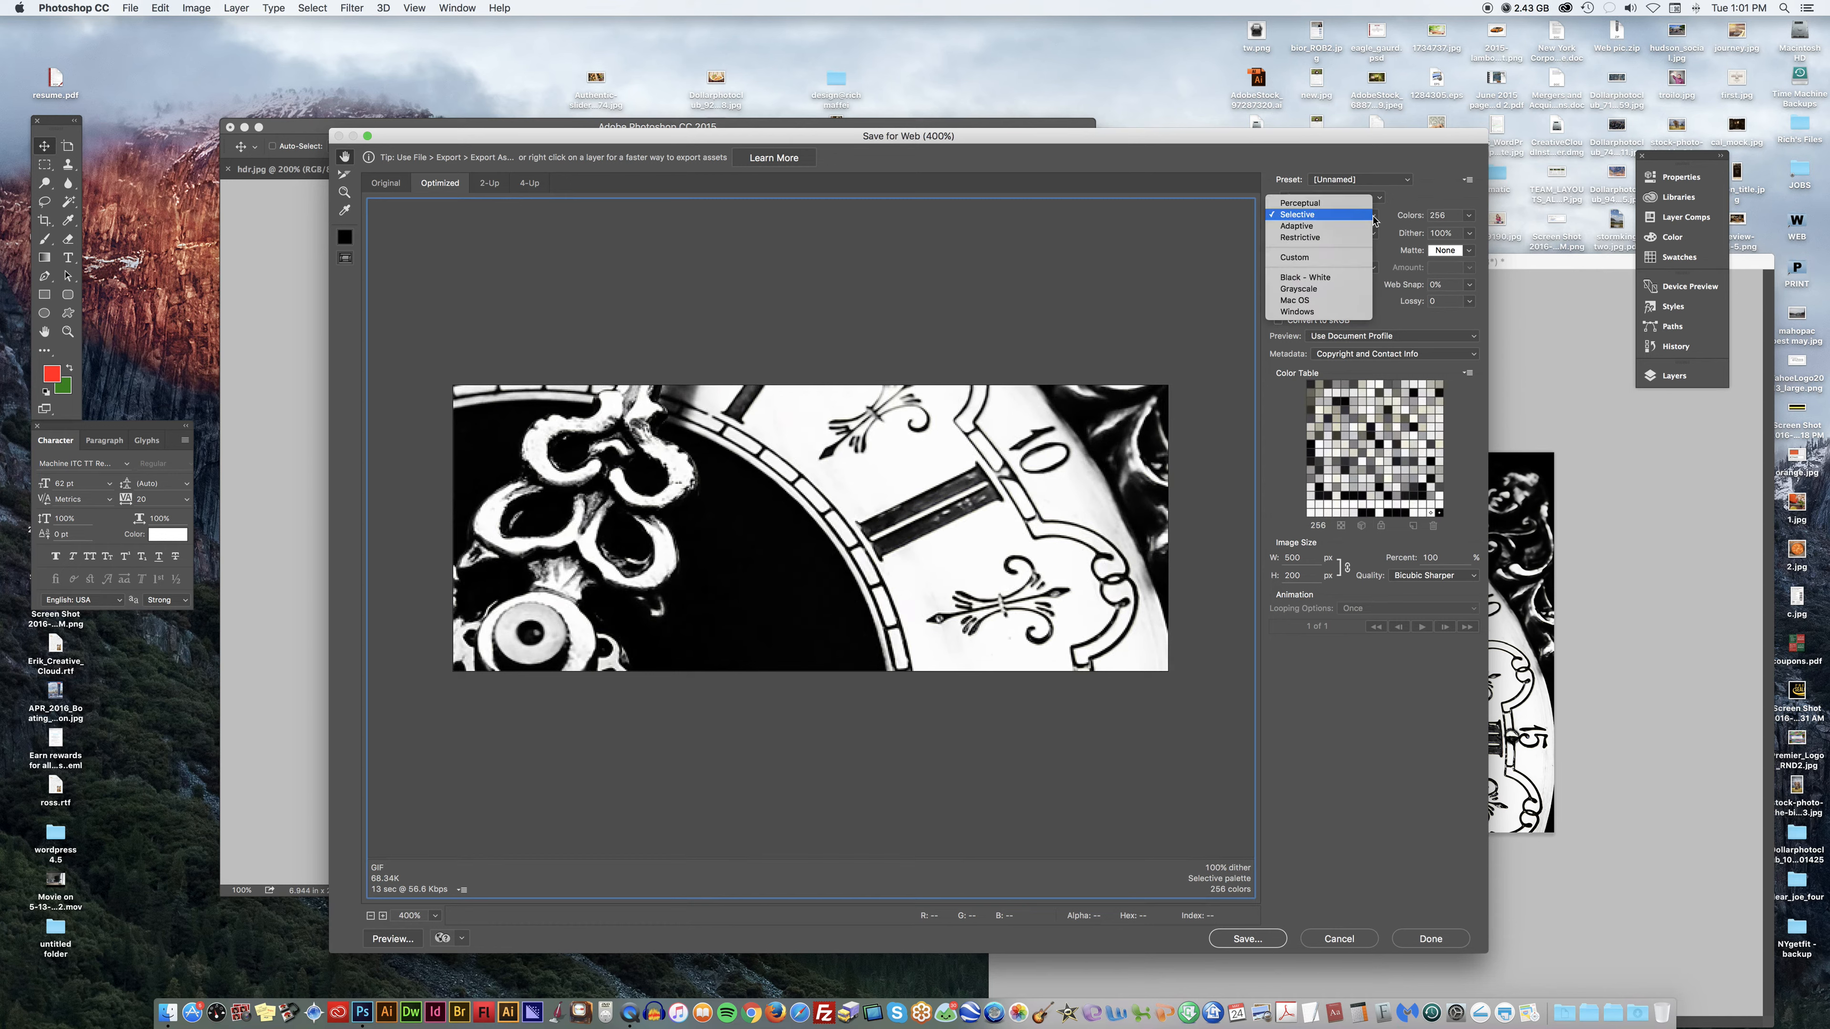
click(1453, 209)
click(1469, 217)
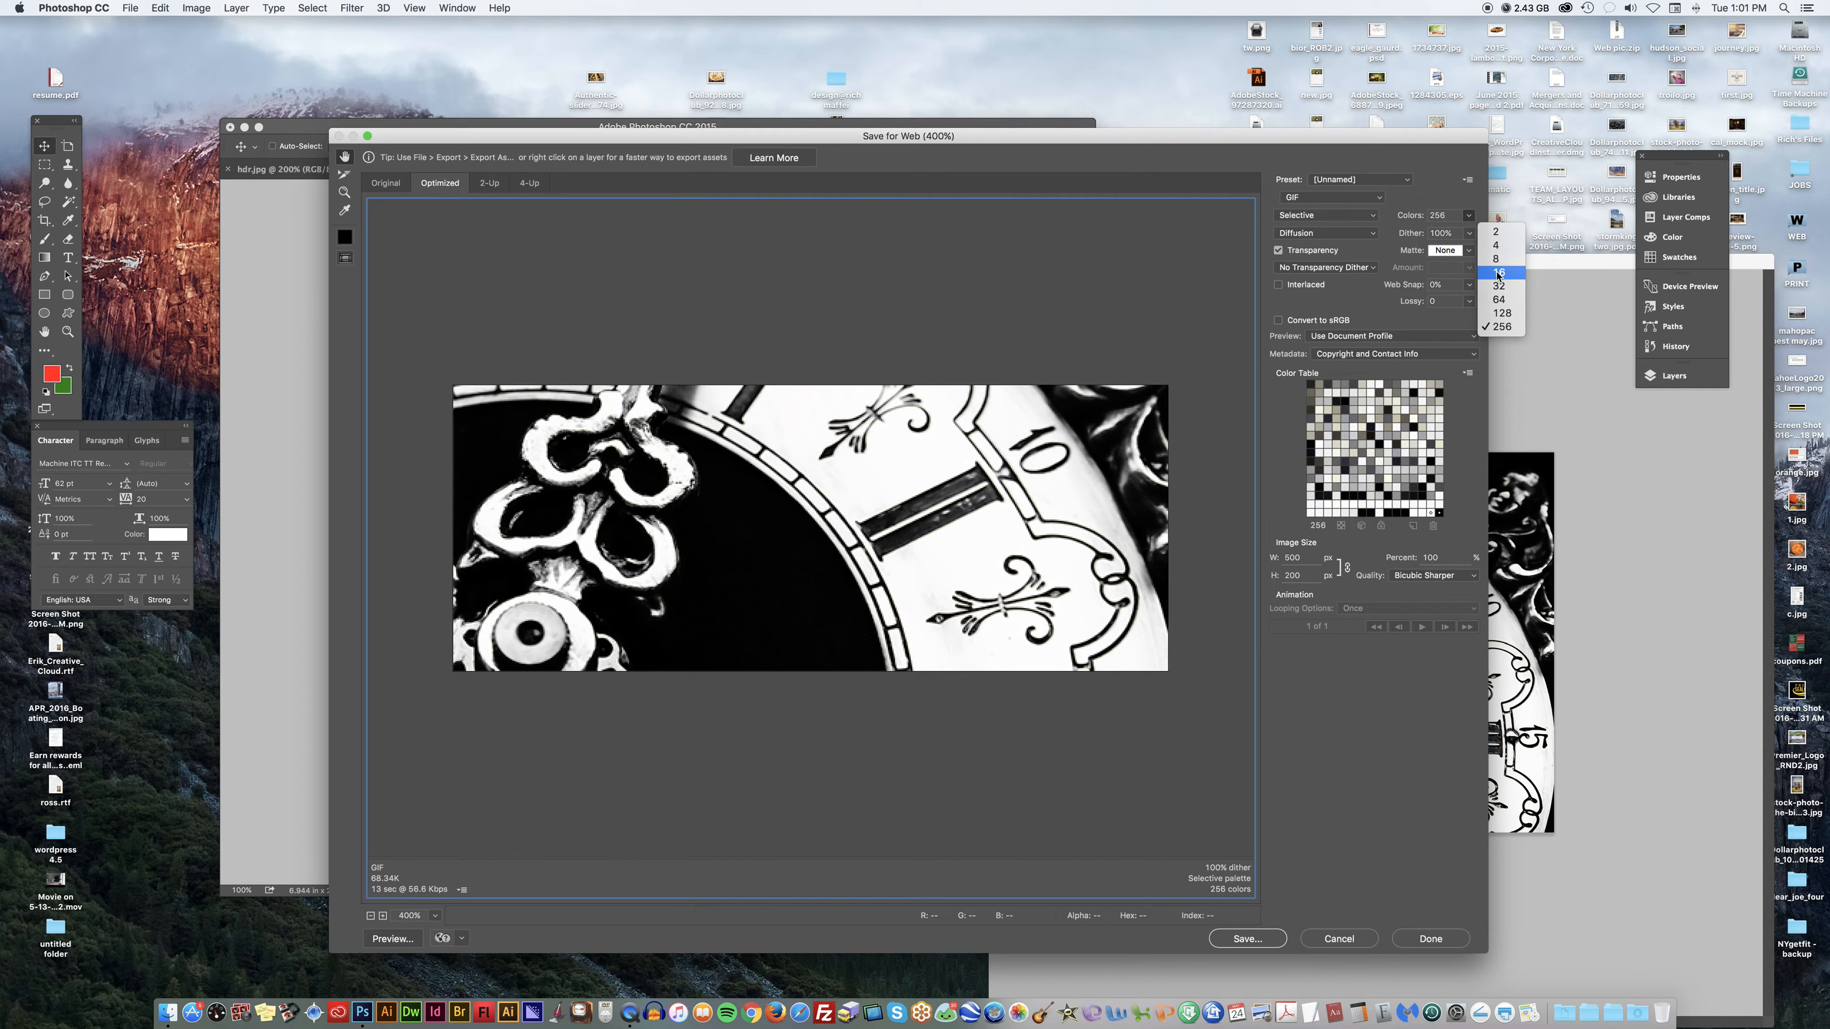
click(1498, 273)
click(1469, 215)
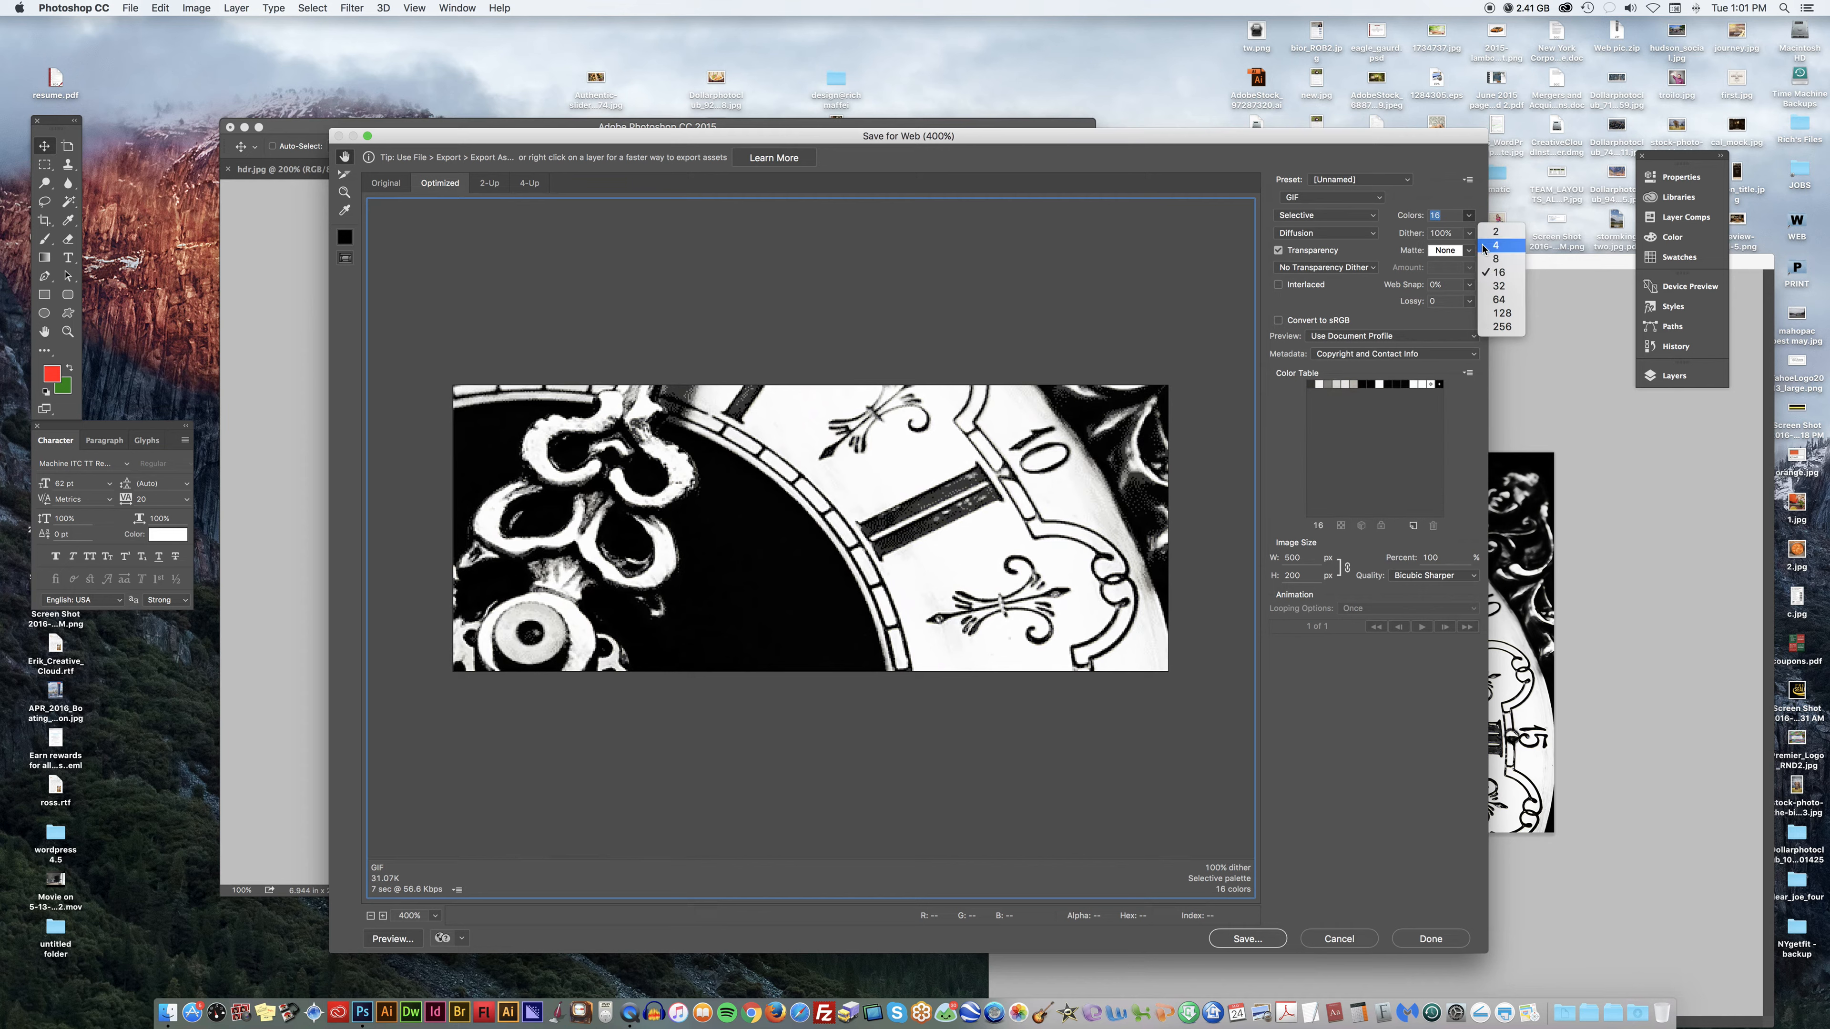
click(1495, 246)
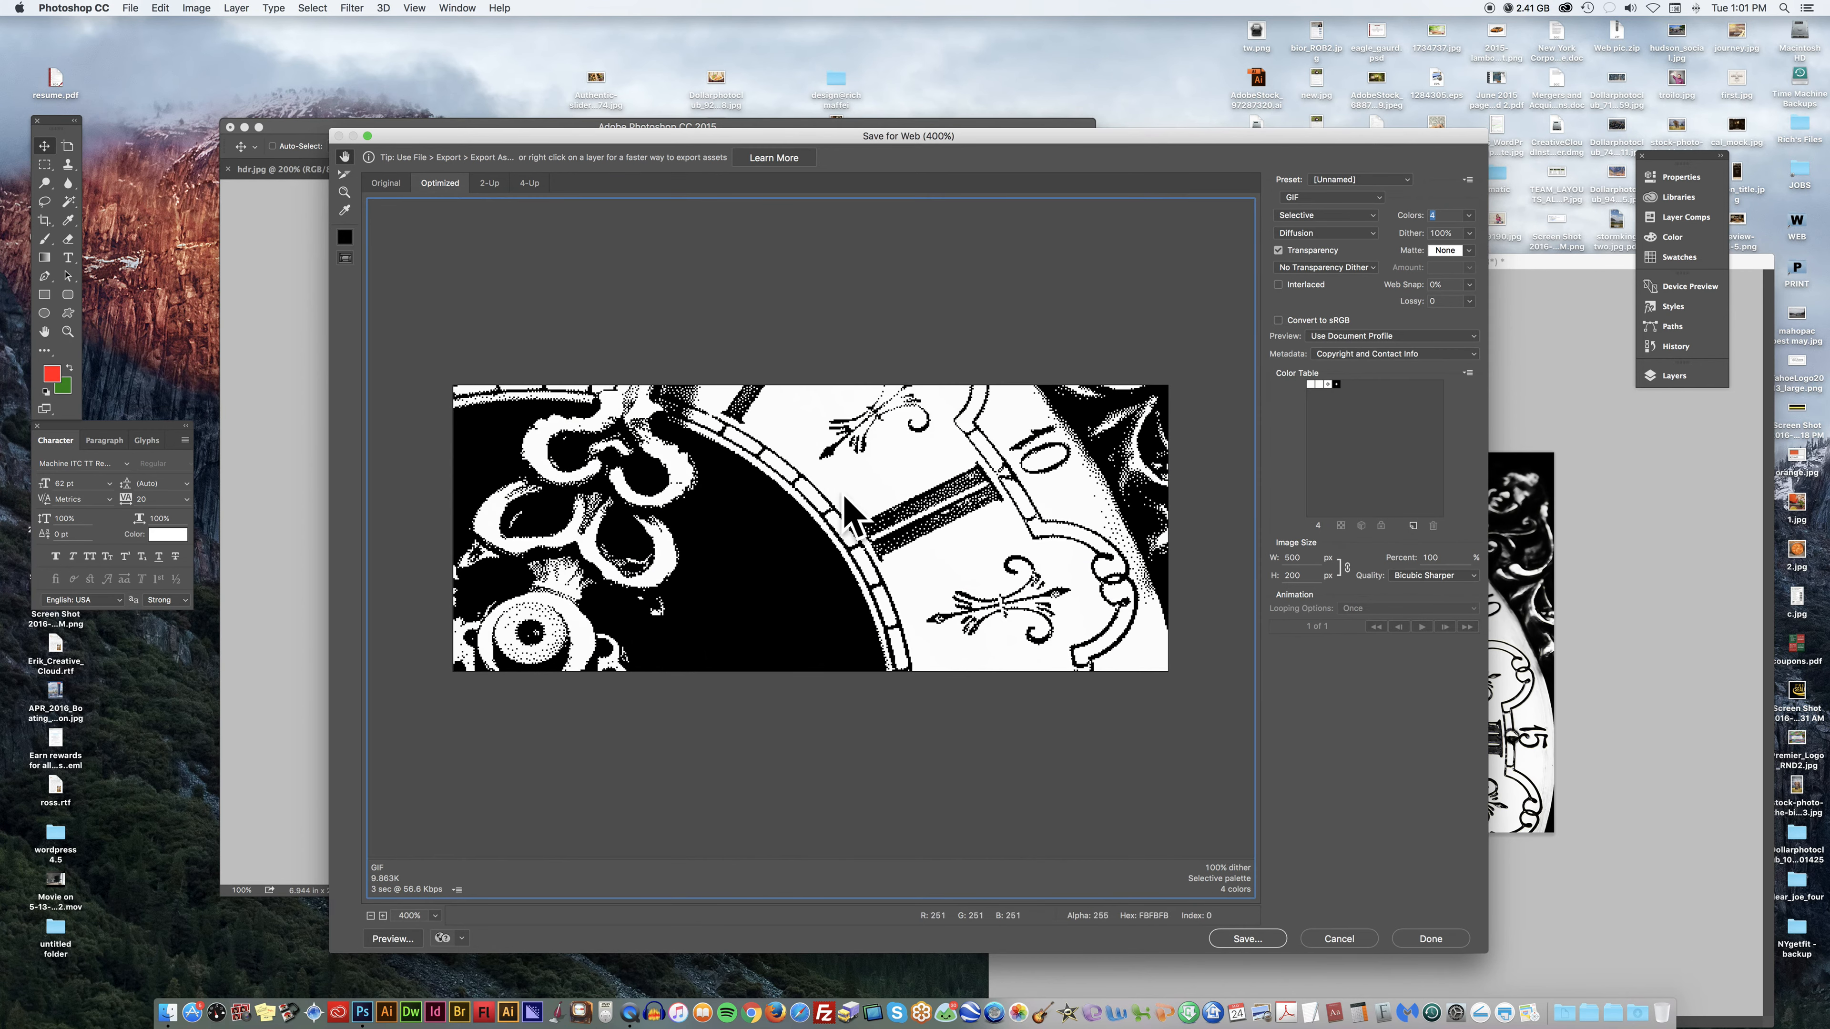
Switch the export format back to JPEG, and try the High and Maximum quality presets, ending on High.
click(1347, 203)
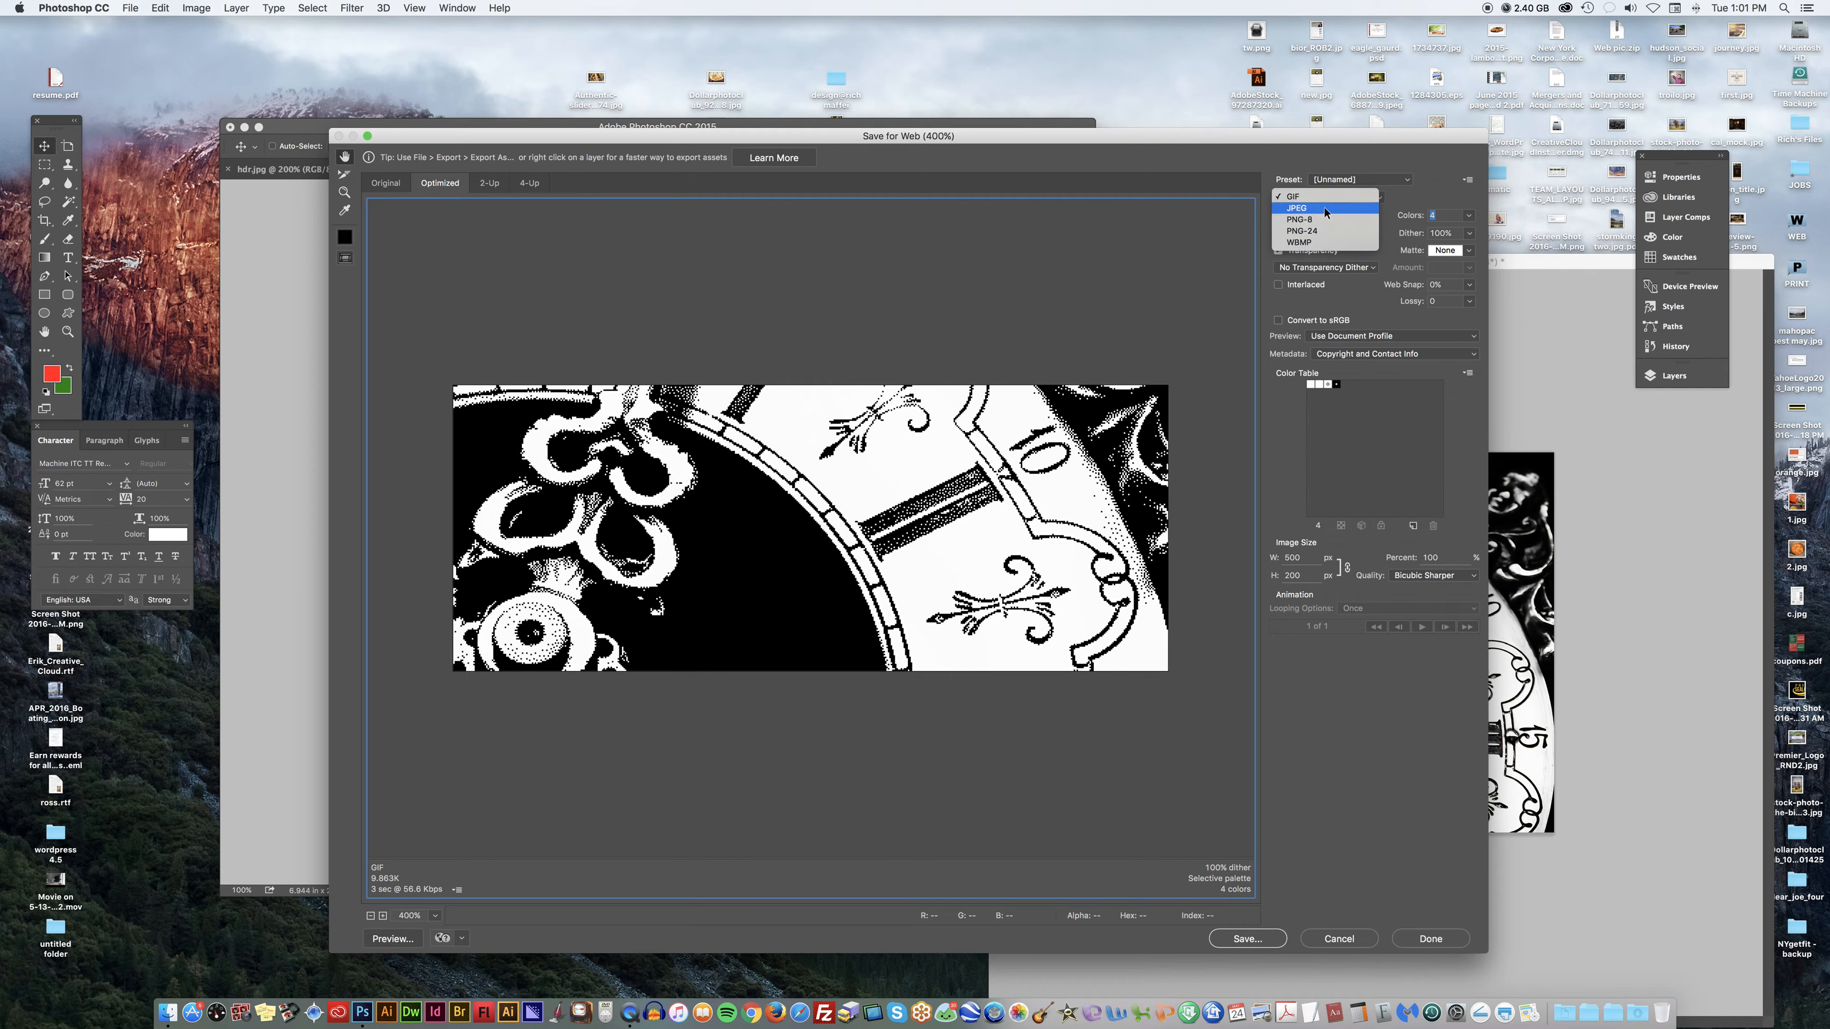
click(1326, 209)
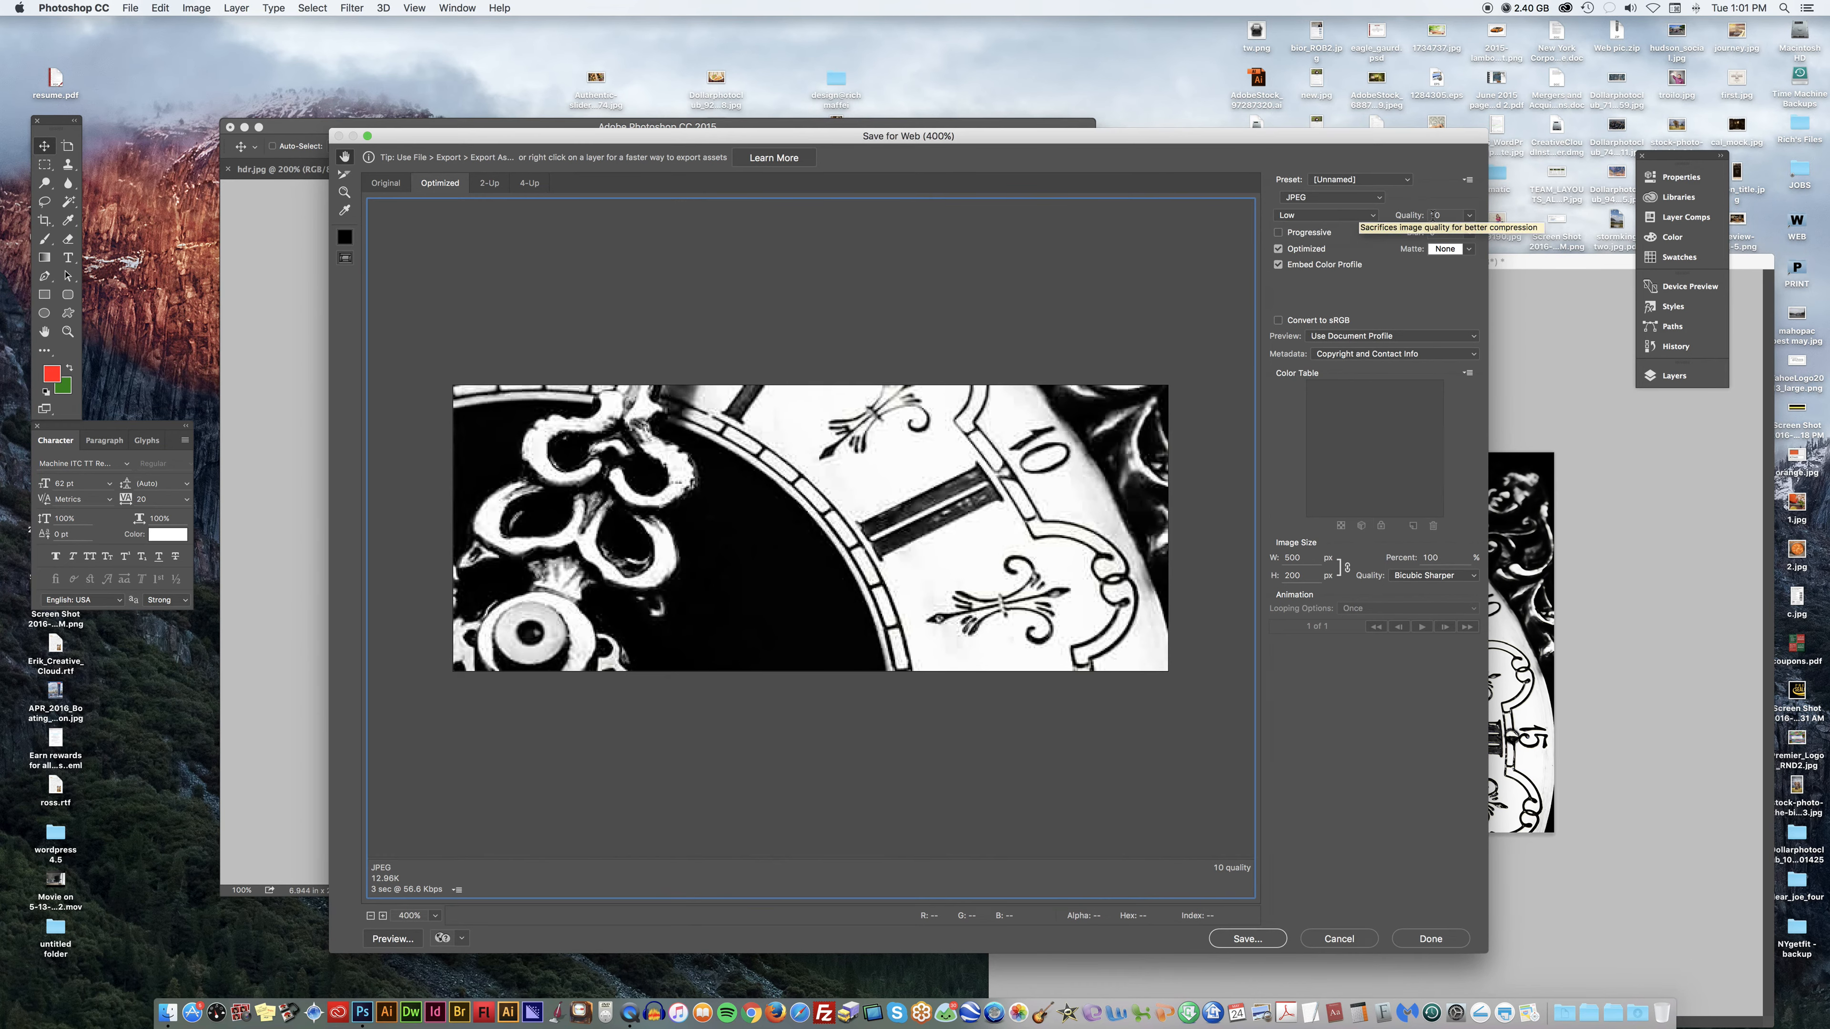
click(1326, 215)
click(1297, 242)
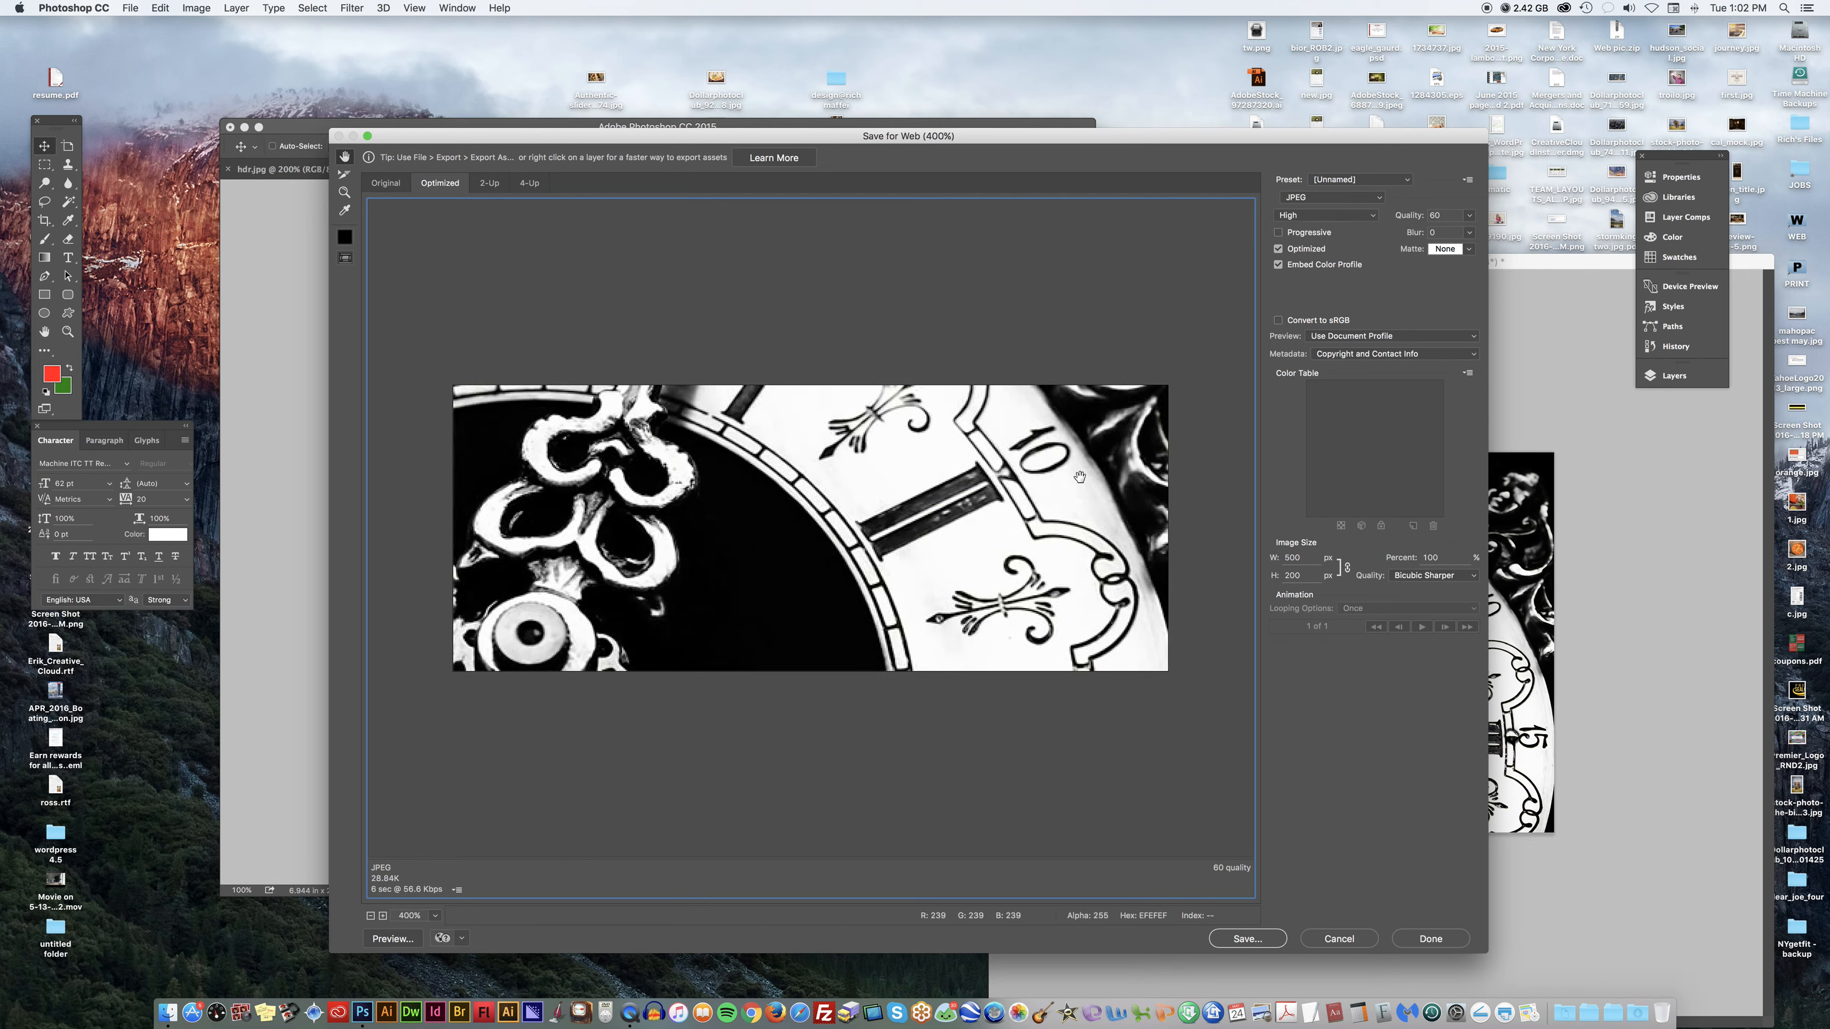
click(1352, 217)
click(1326, 244)
click(1329, 217)
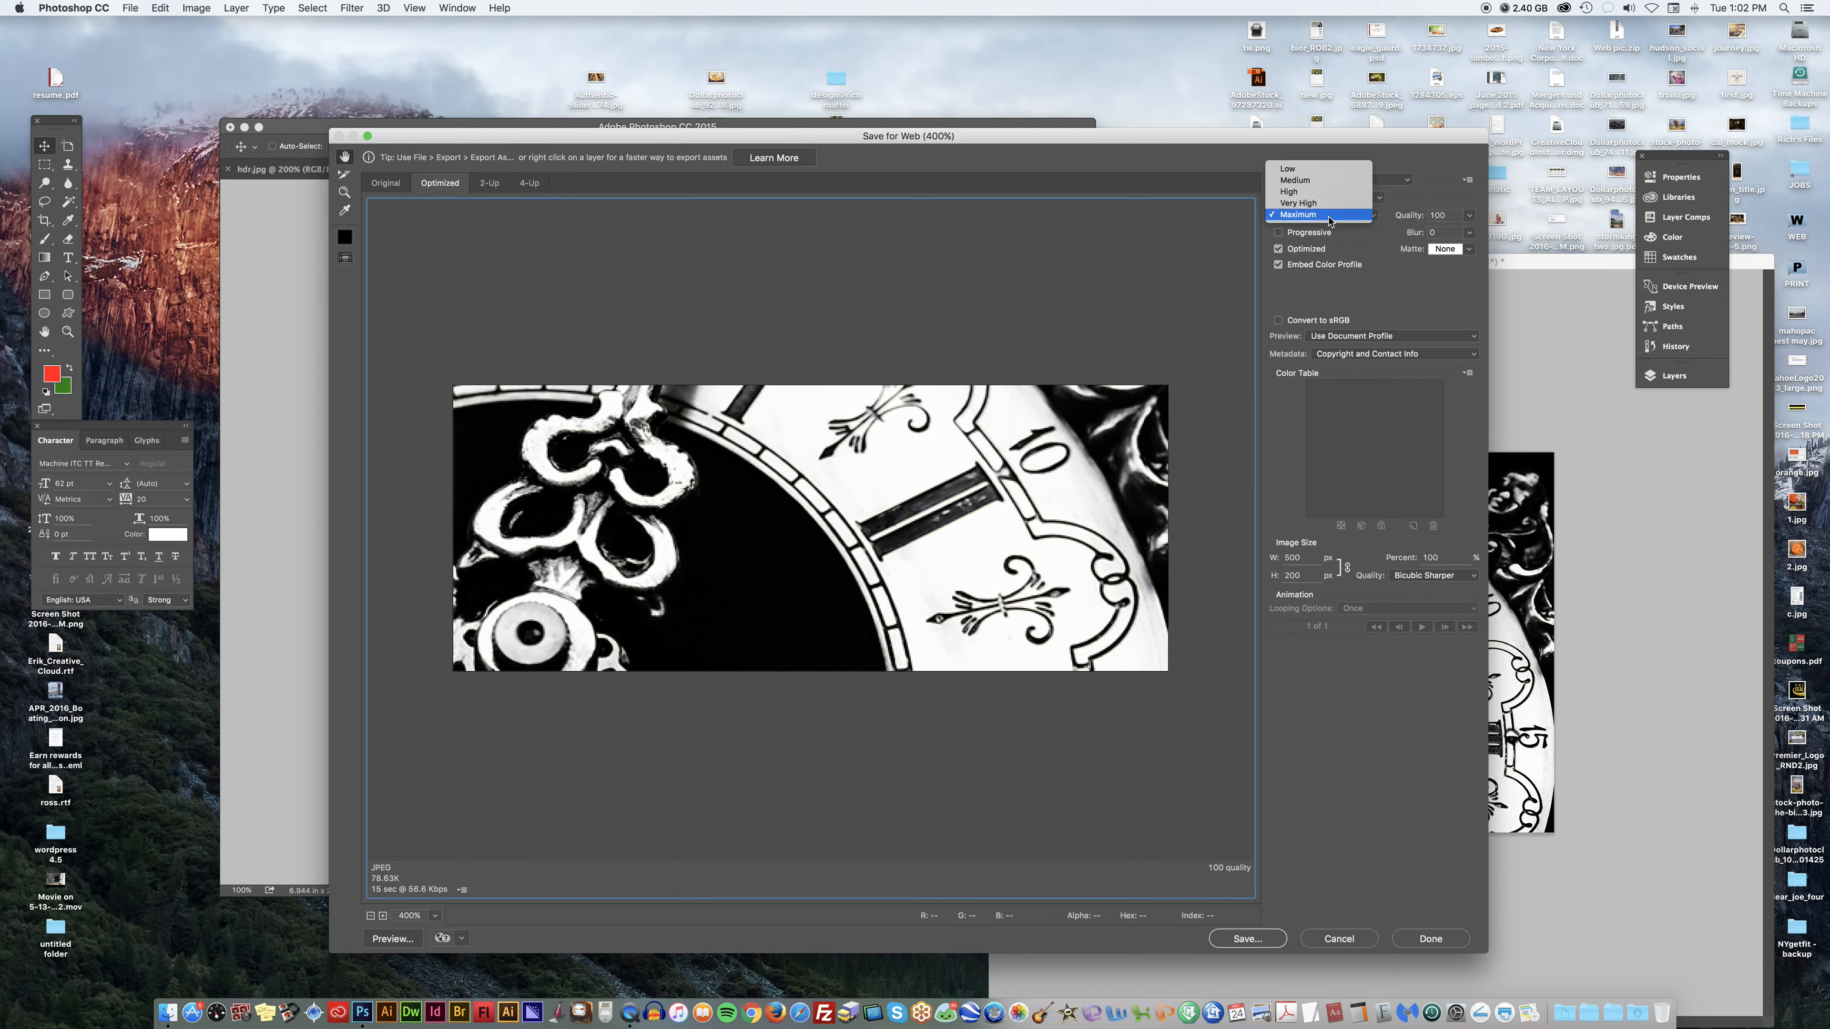
click(1317, 190)
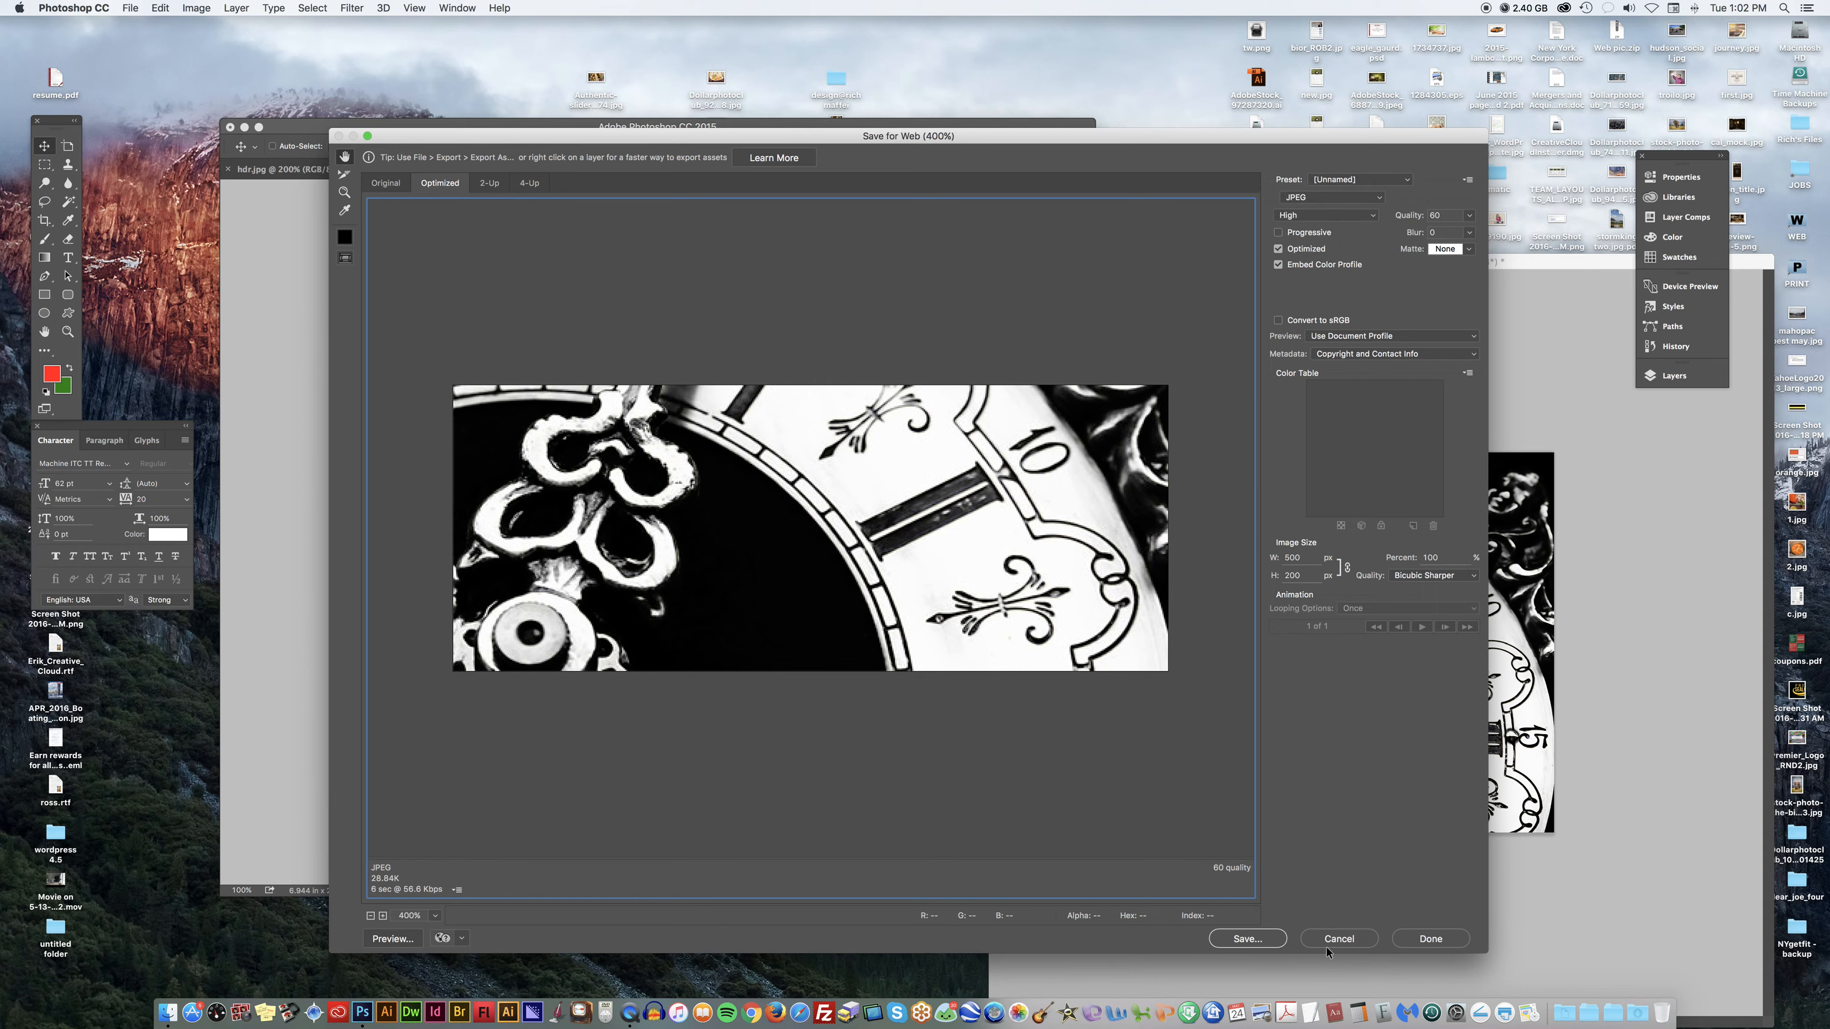
Open the save dialog for the optimized clock JPEG, and cancel both the save and the Save for Web export.
click(1248, 938)
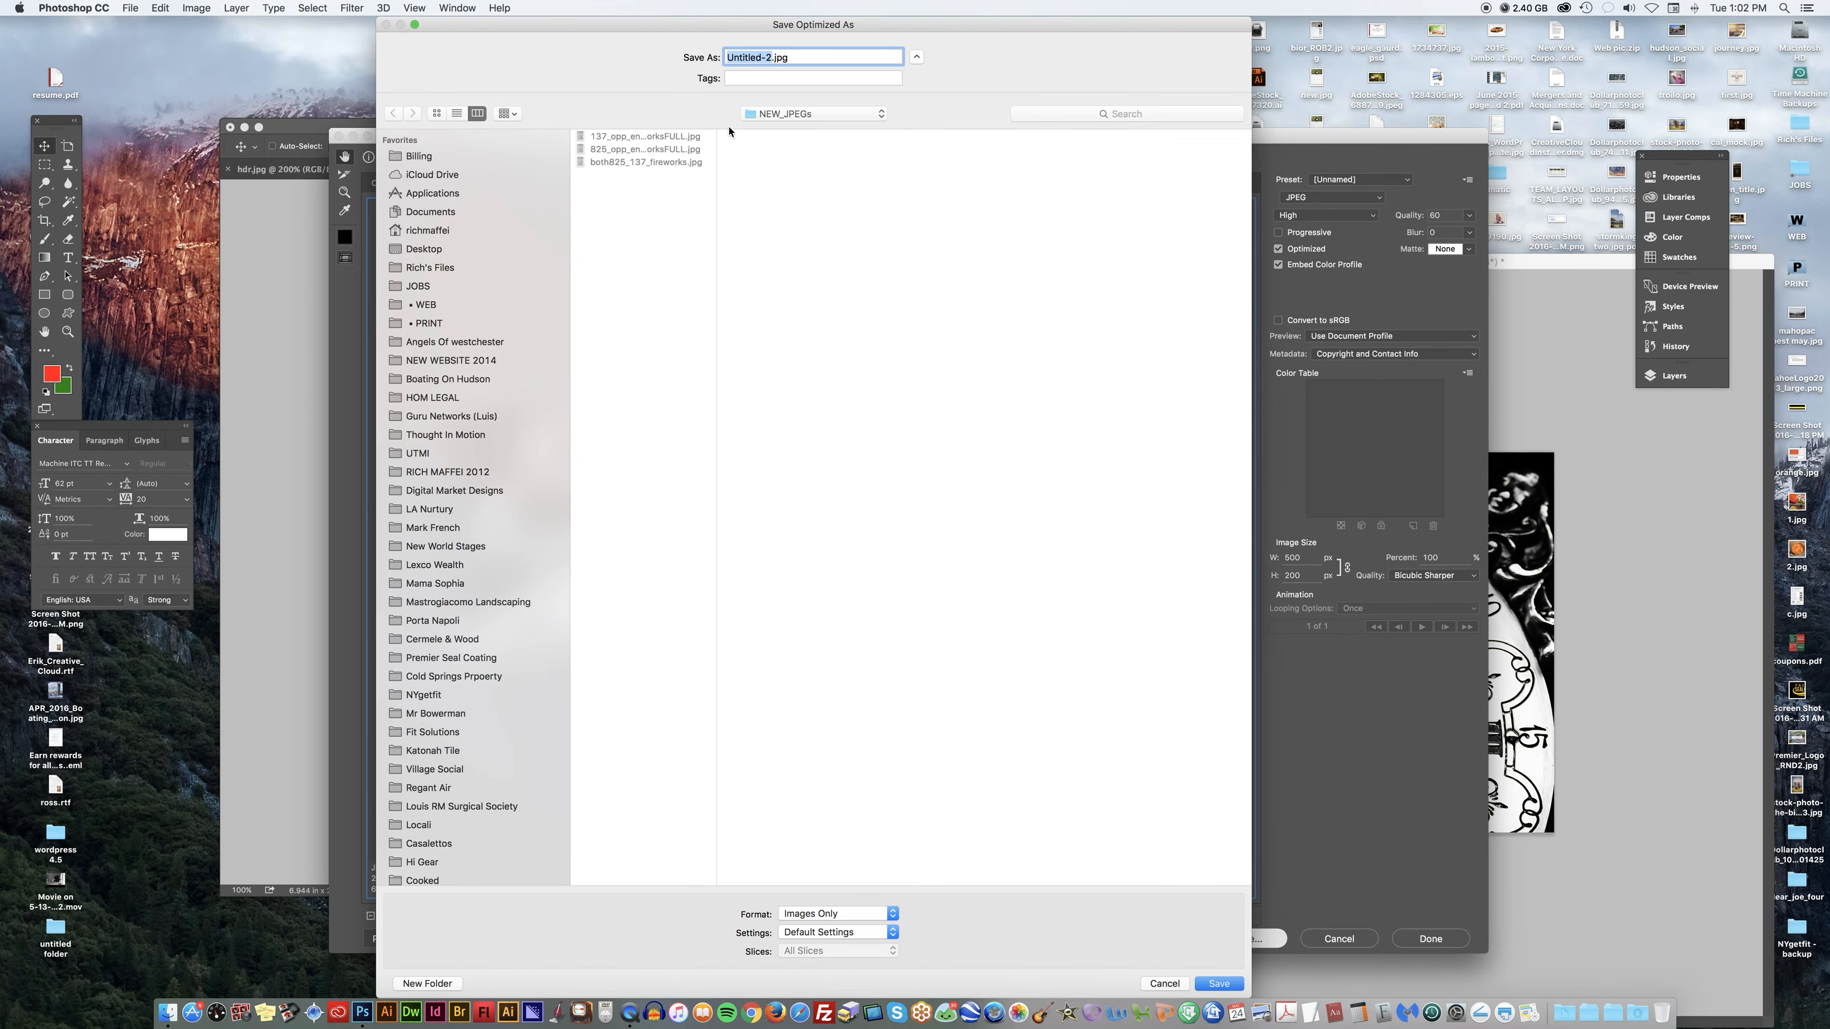
click(1163, 984)
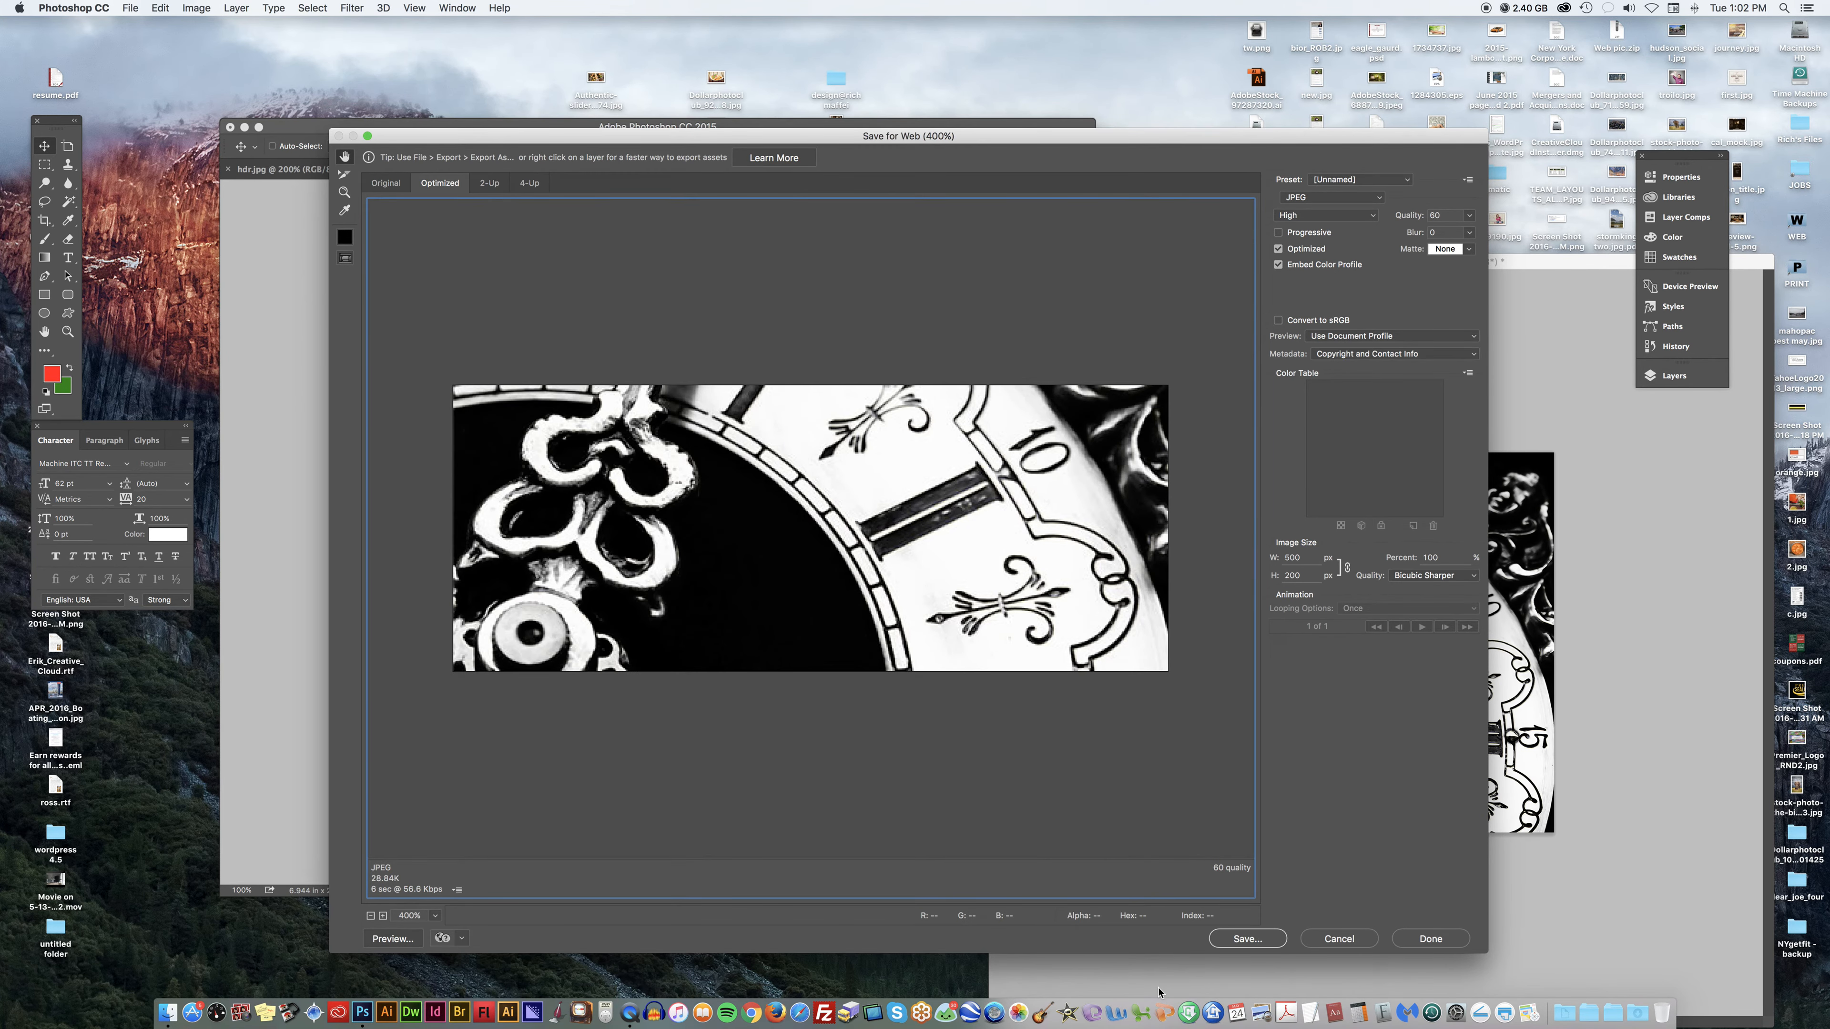
click(1339, 938)
Create a new 800 by 300 pixel document, and place it in its own window beside the large clock image.
click(1185, 517)
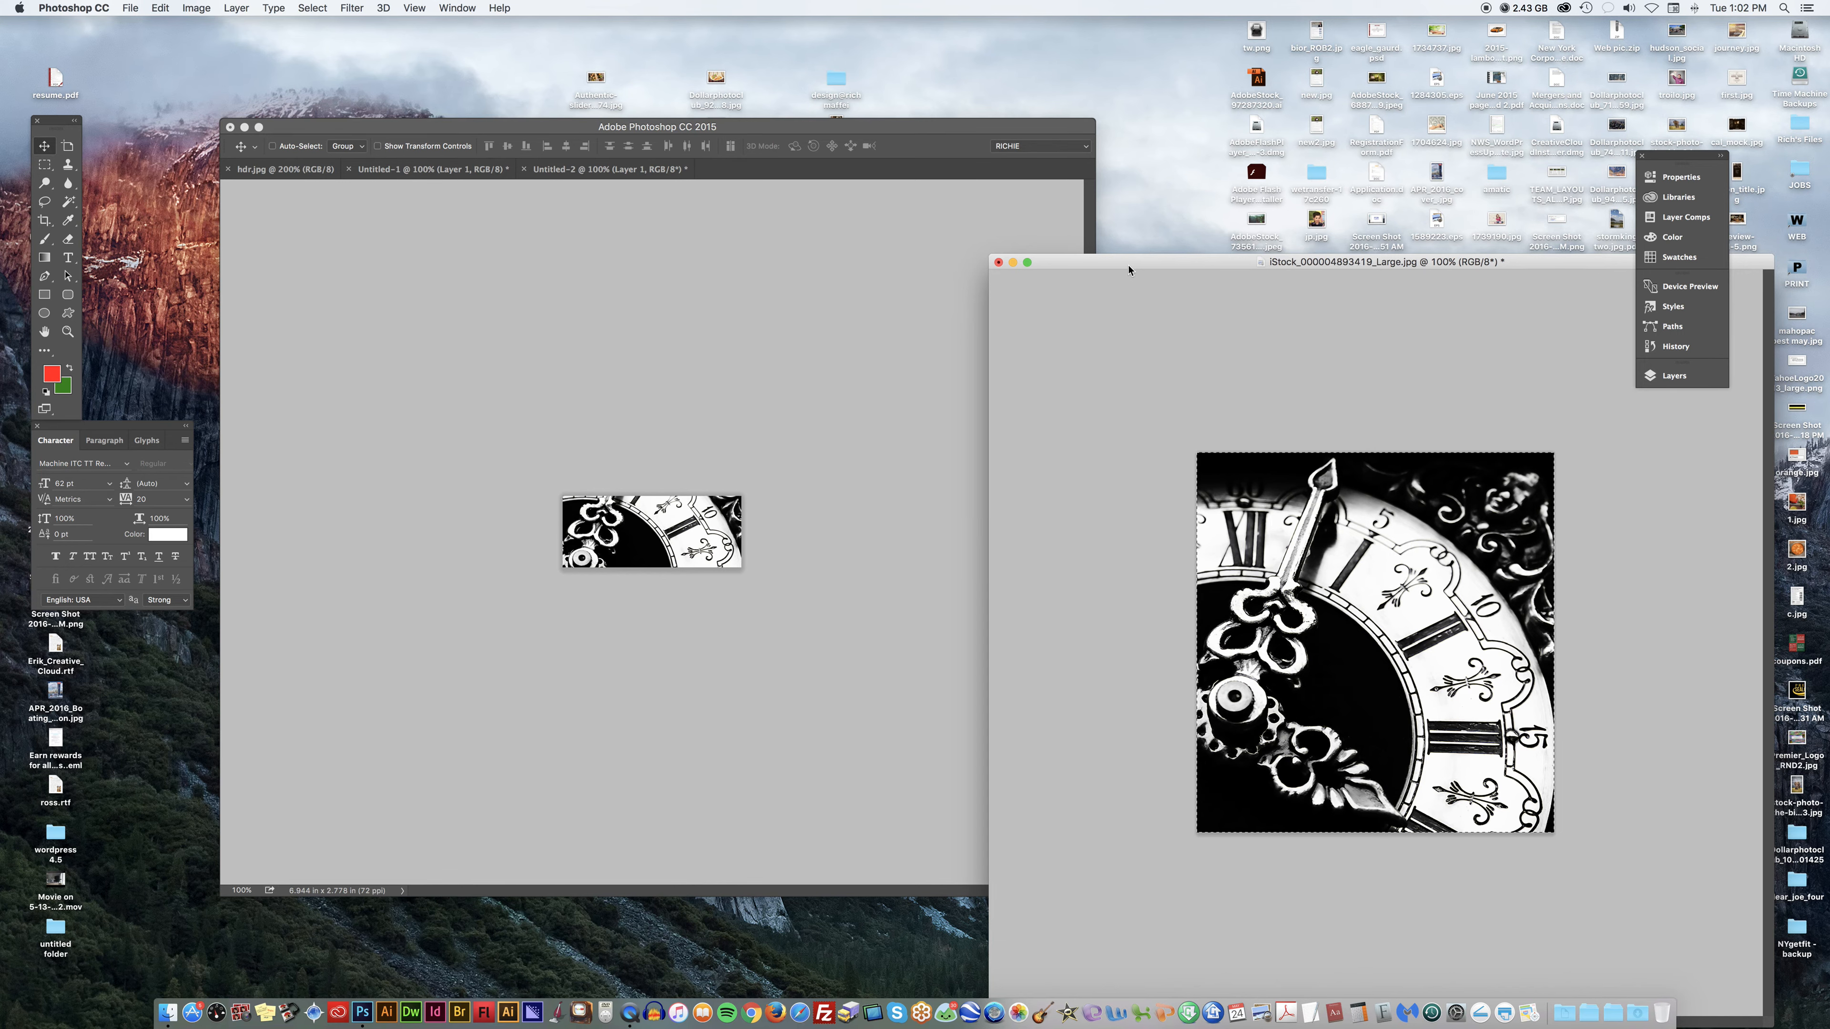
drag(1129, 270, 1035, 149)
click(130, 8)
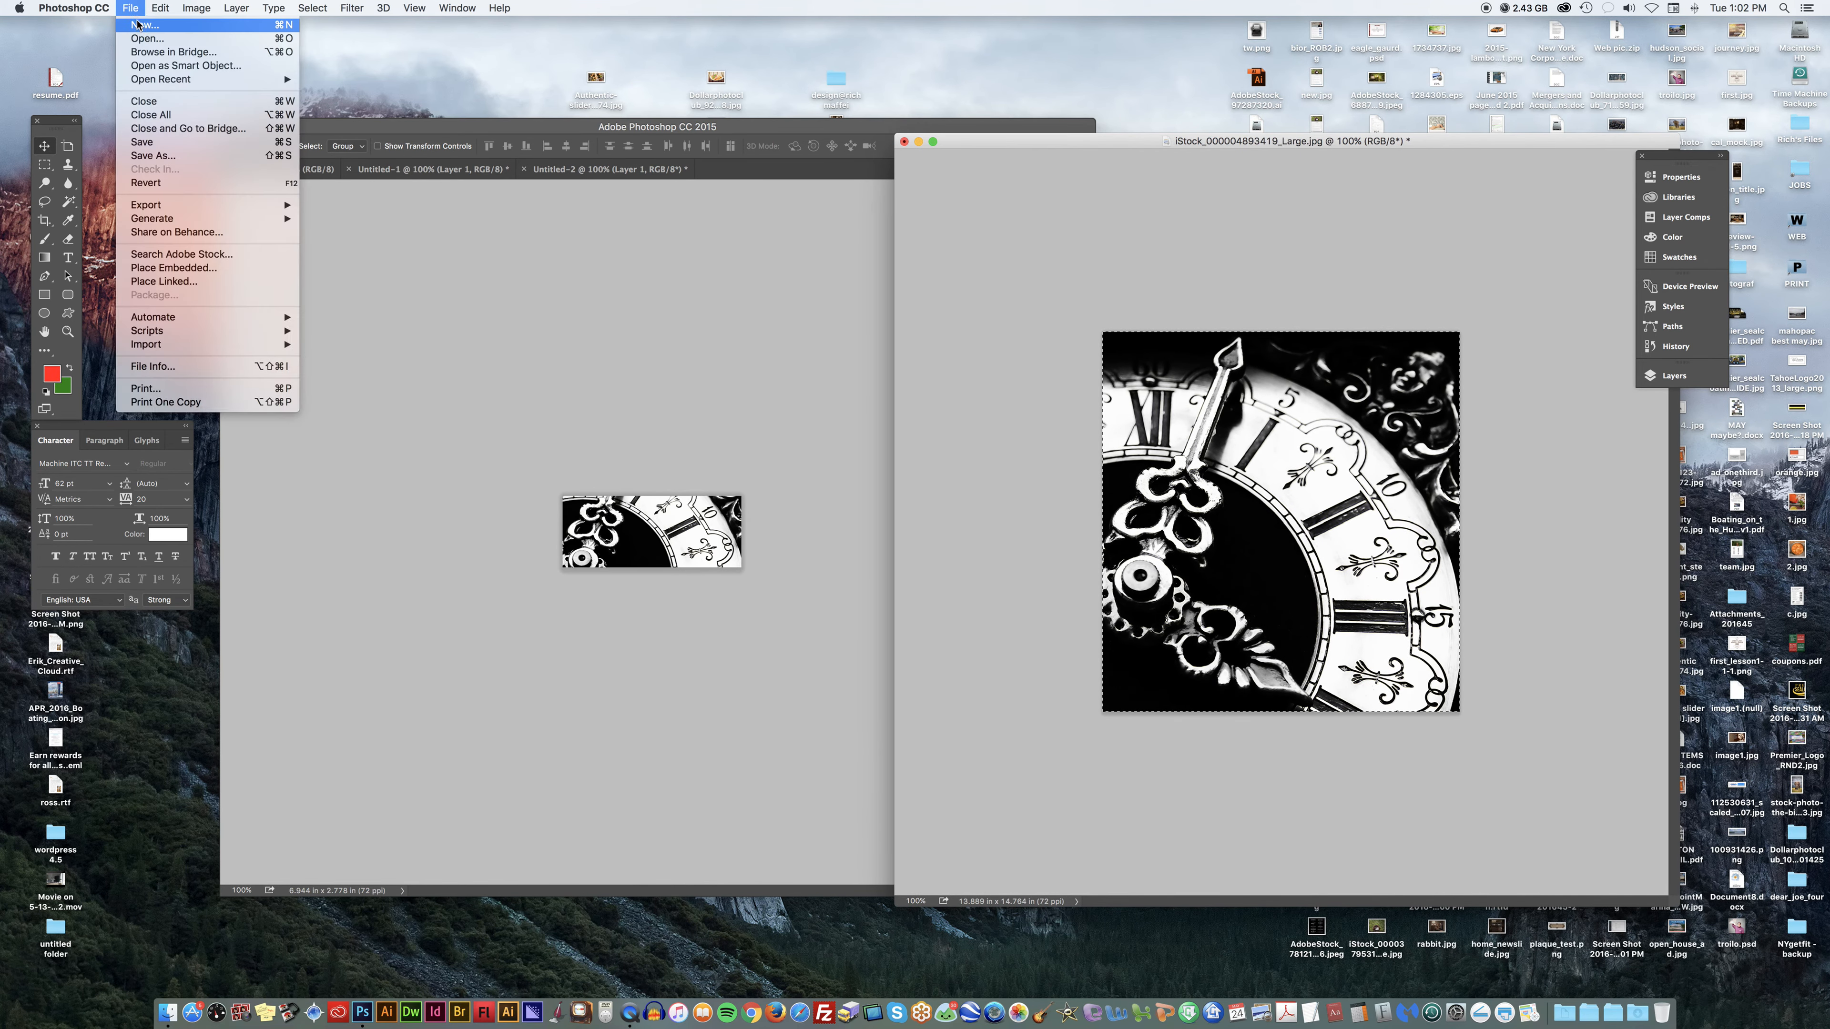
click(147, 29)
double_click(1319, 620)
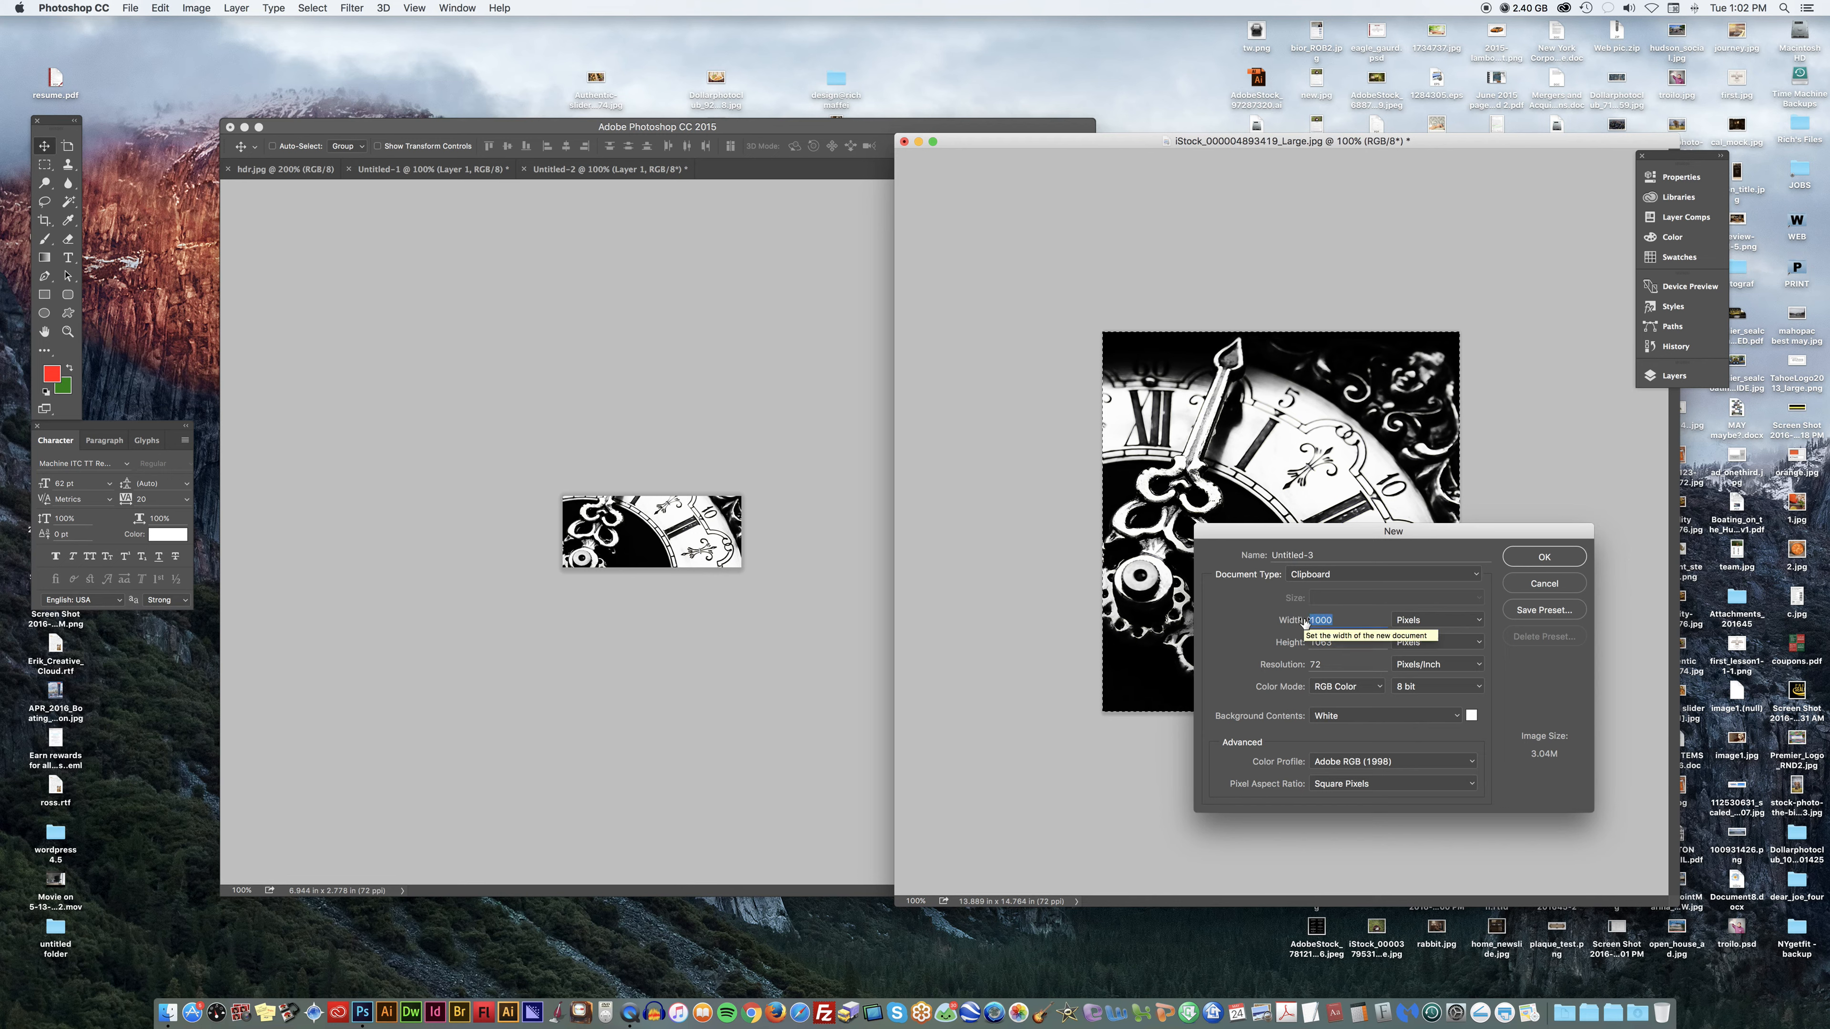
text(800)
key(Tab)
text(300)
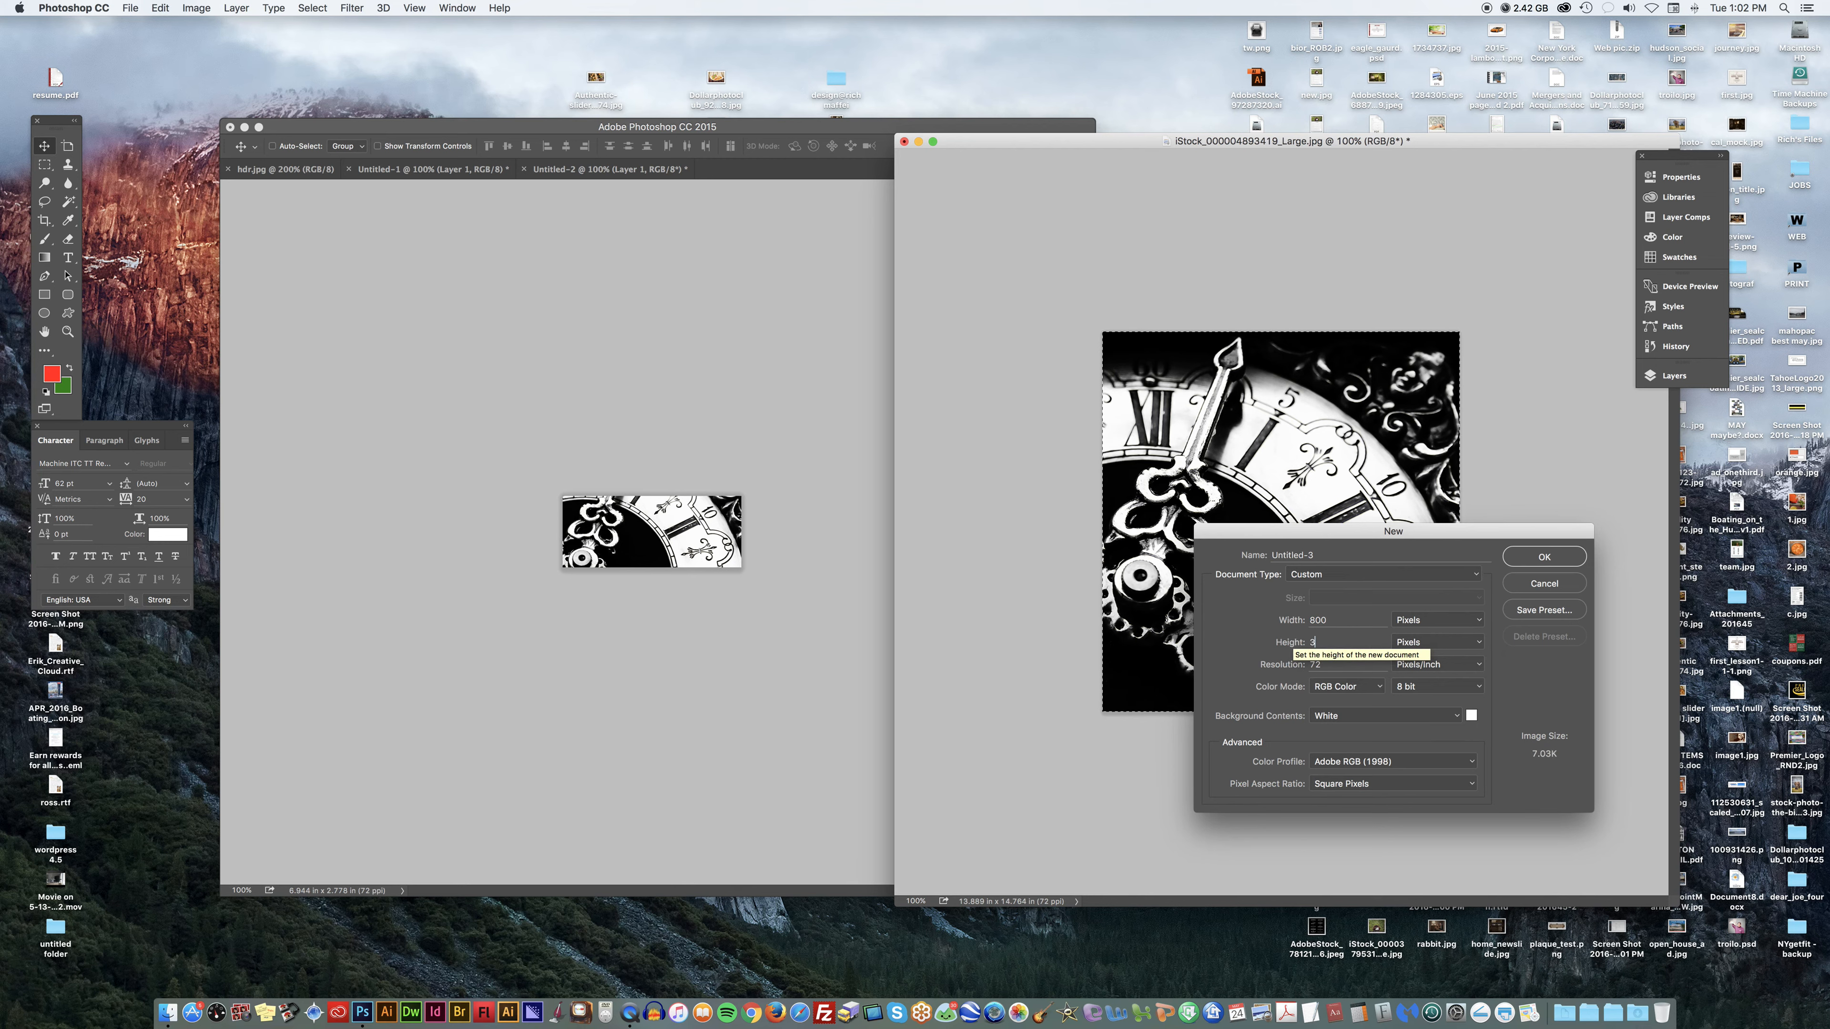
click(1576, 562)
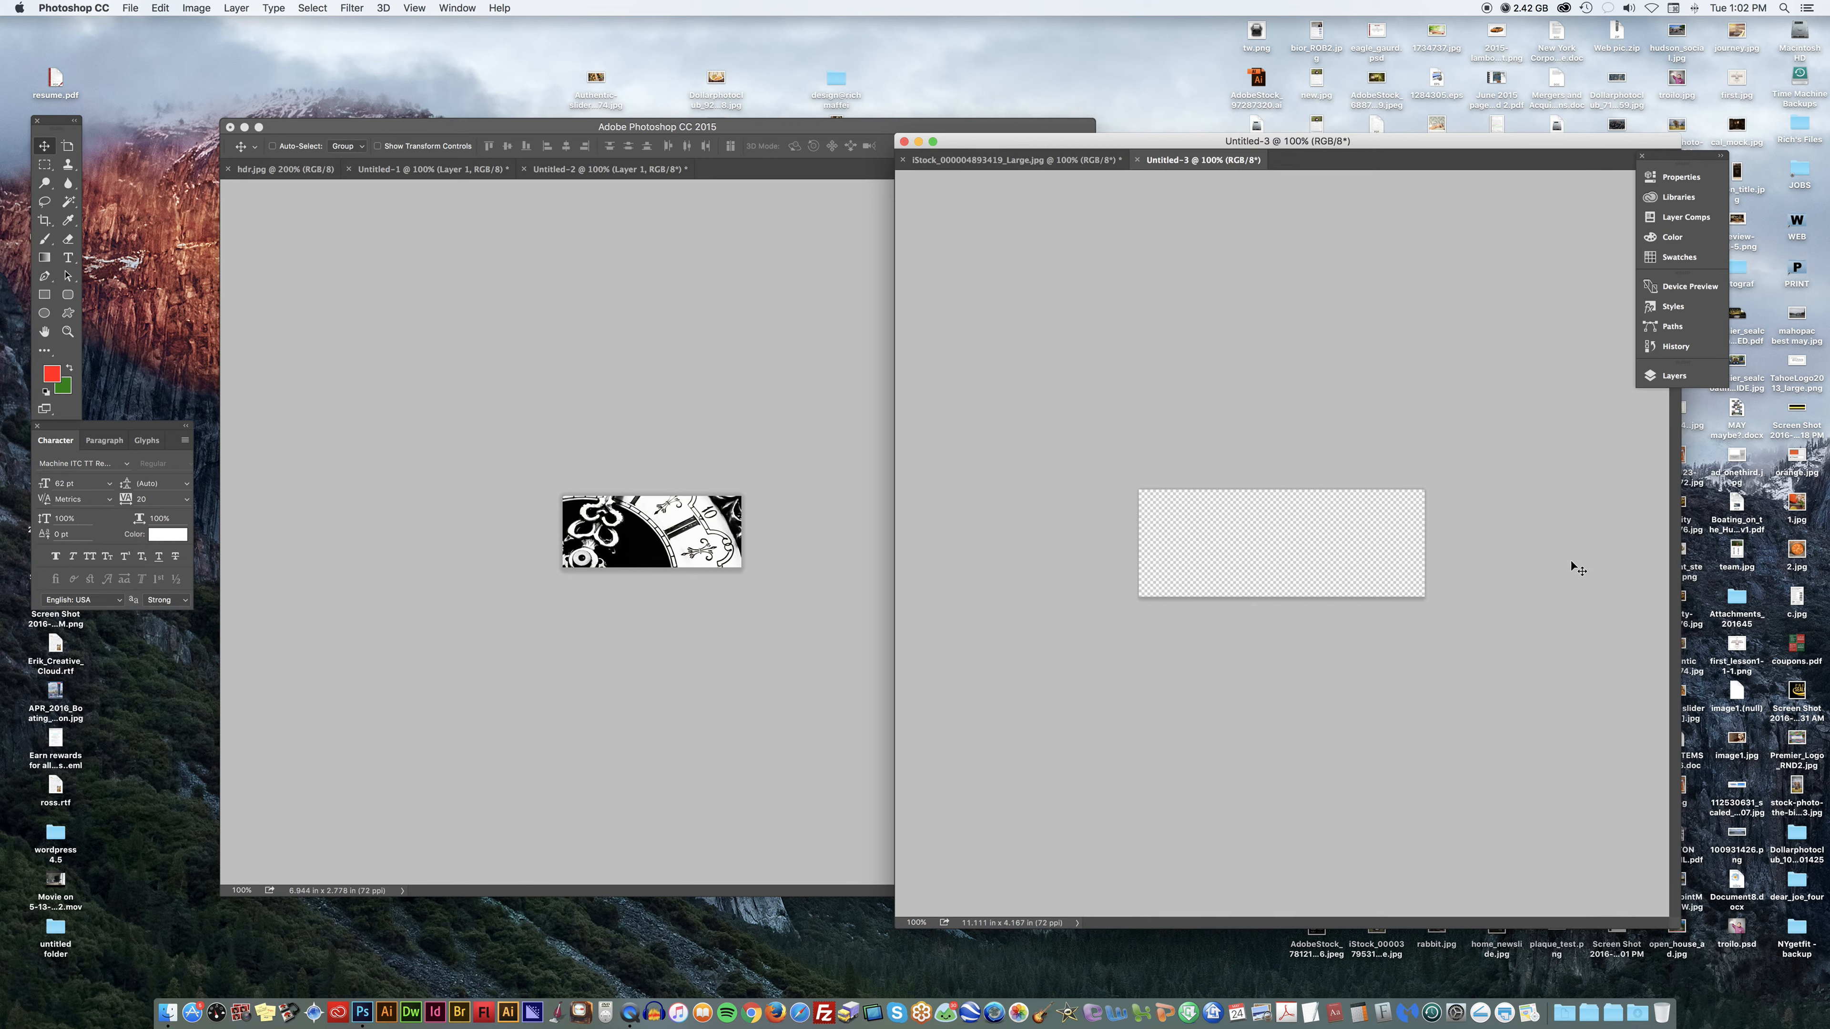
drag(1177, 168, 612, 347)
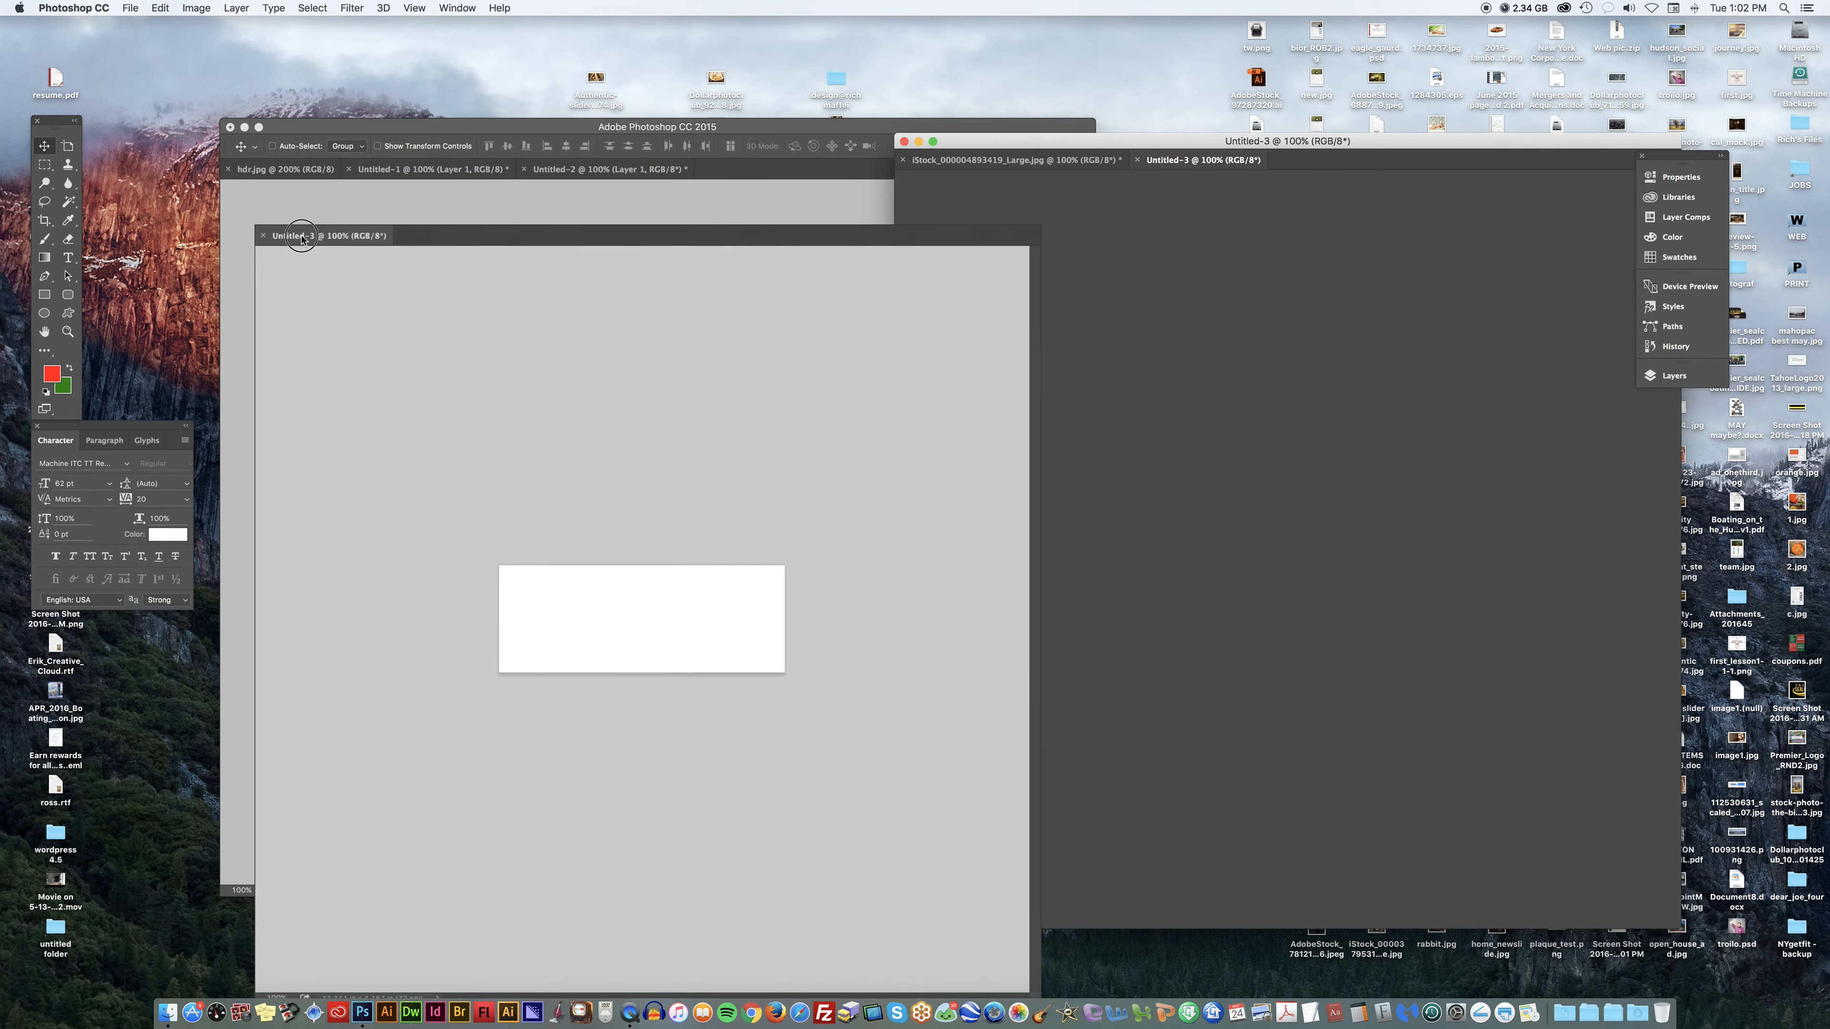
Select the entire large clock image and copy it.
click(1119, 240)
key(super+a)
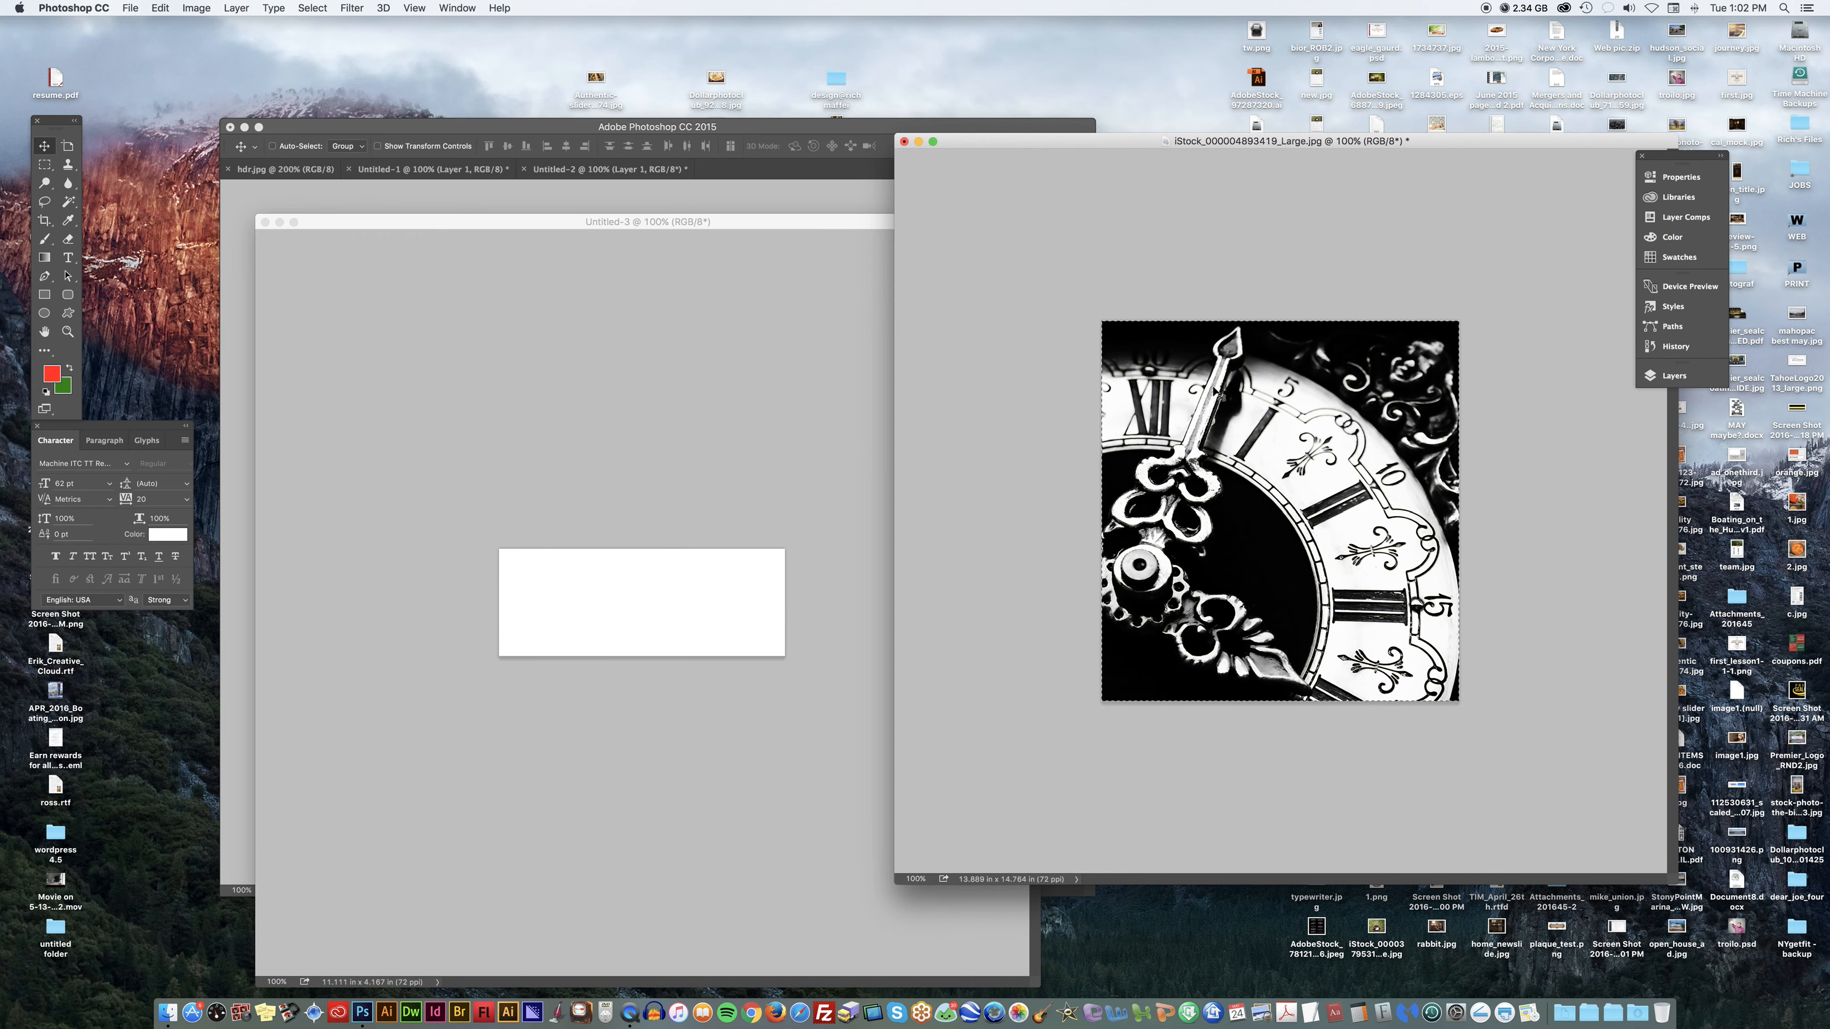
click(130, 8)
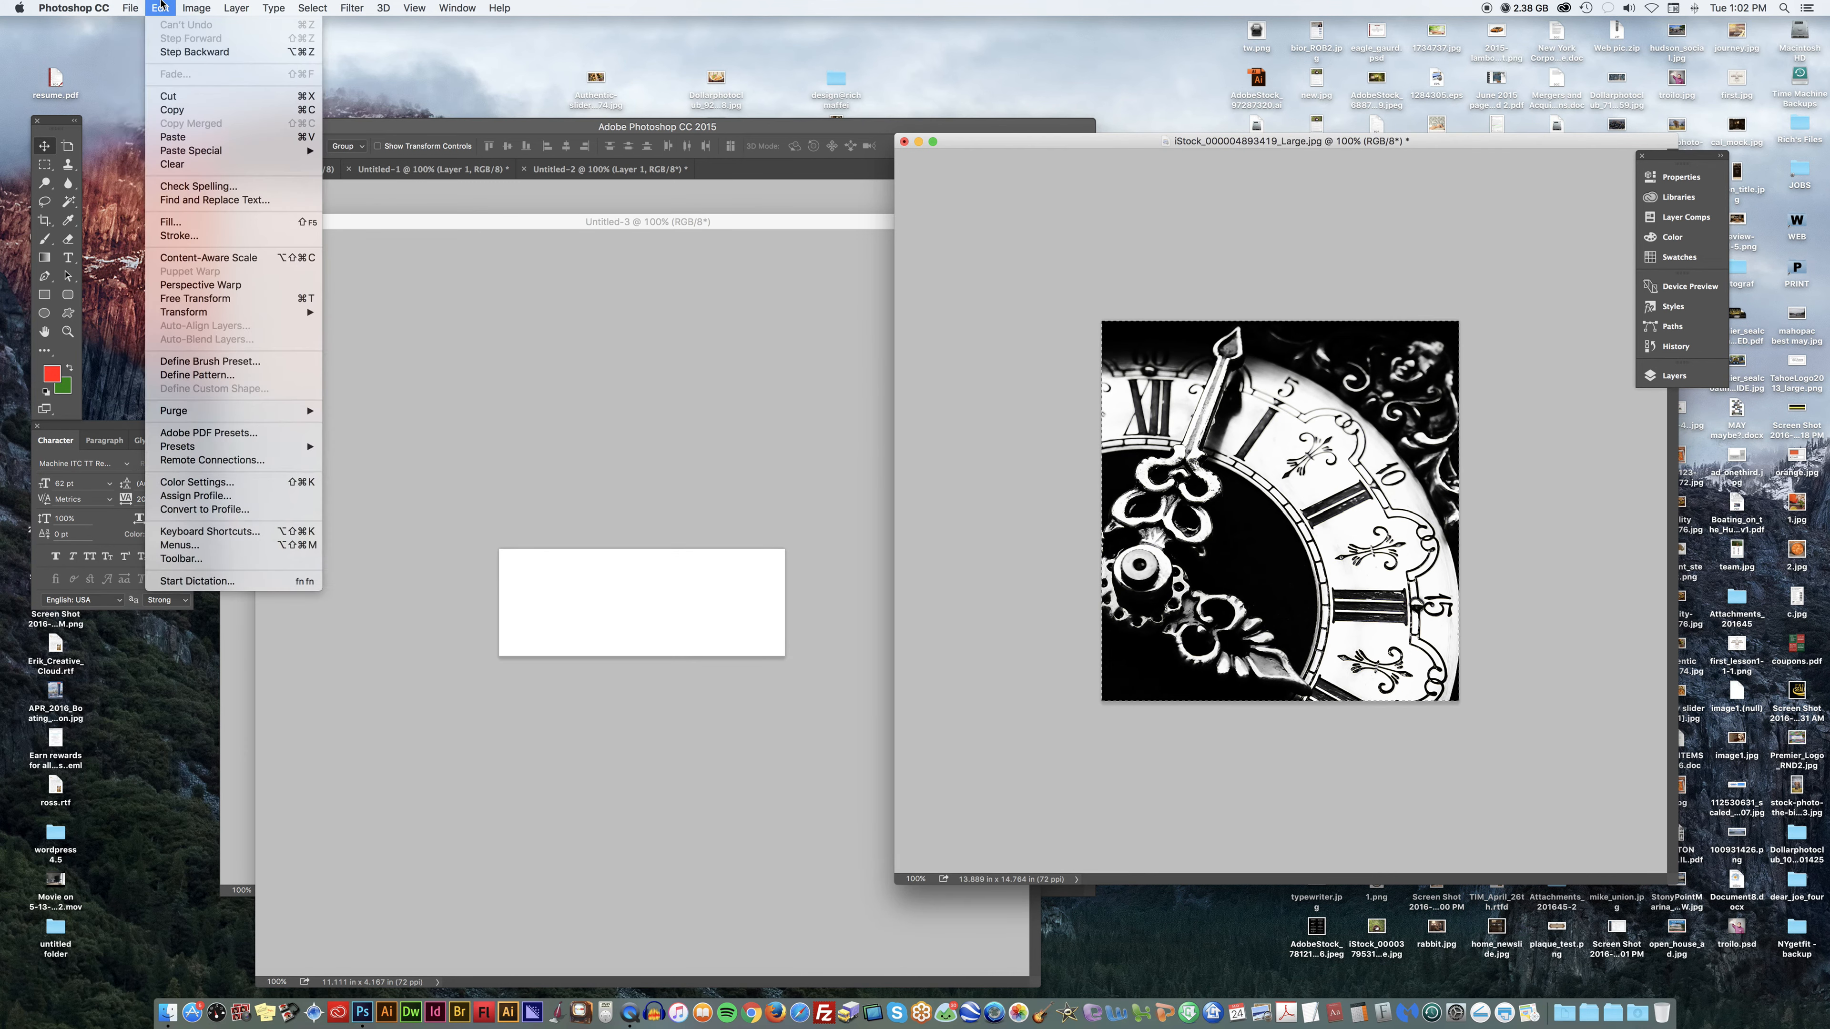
mouse_move(168, 5)
click(935, 233)
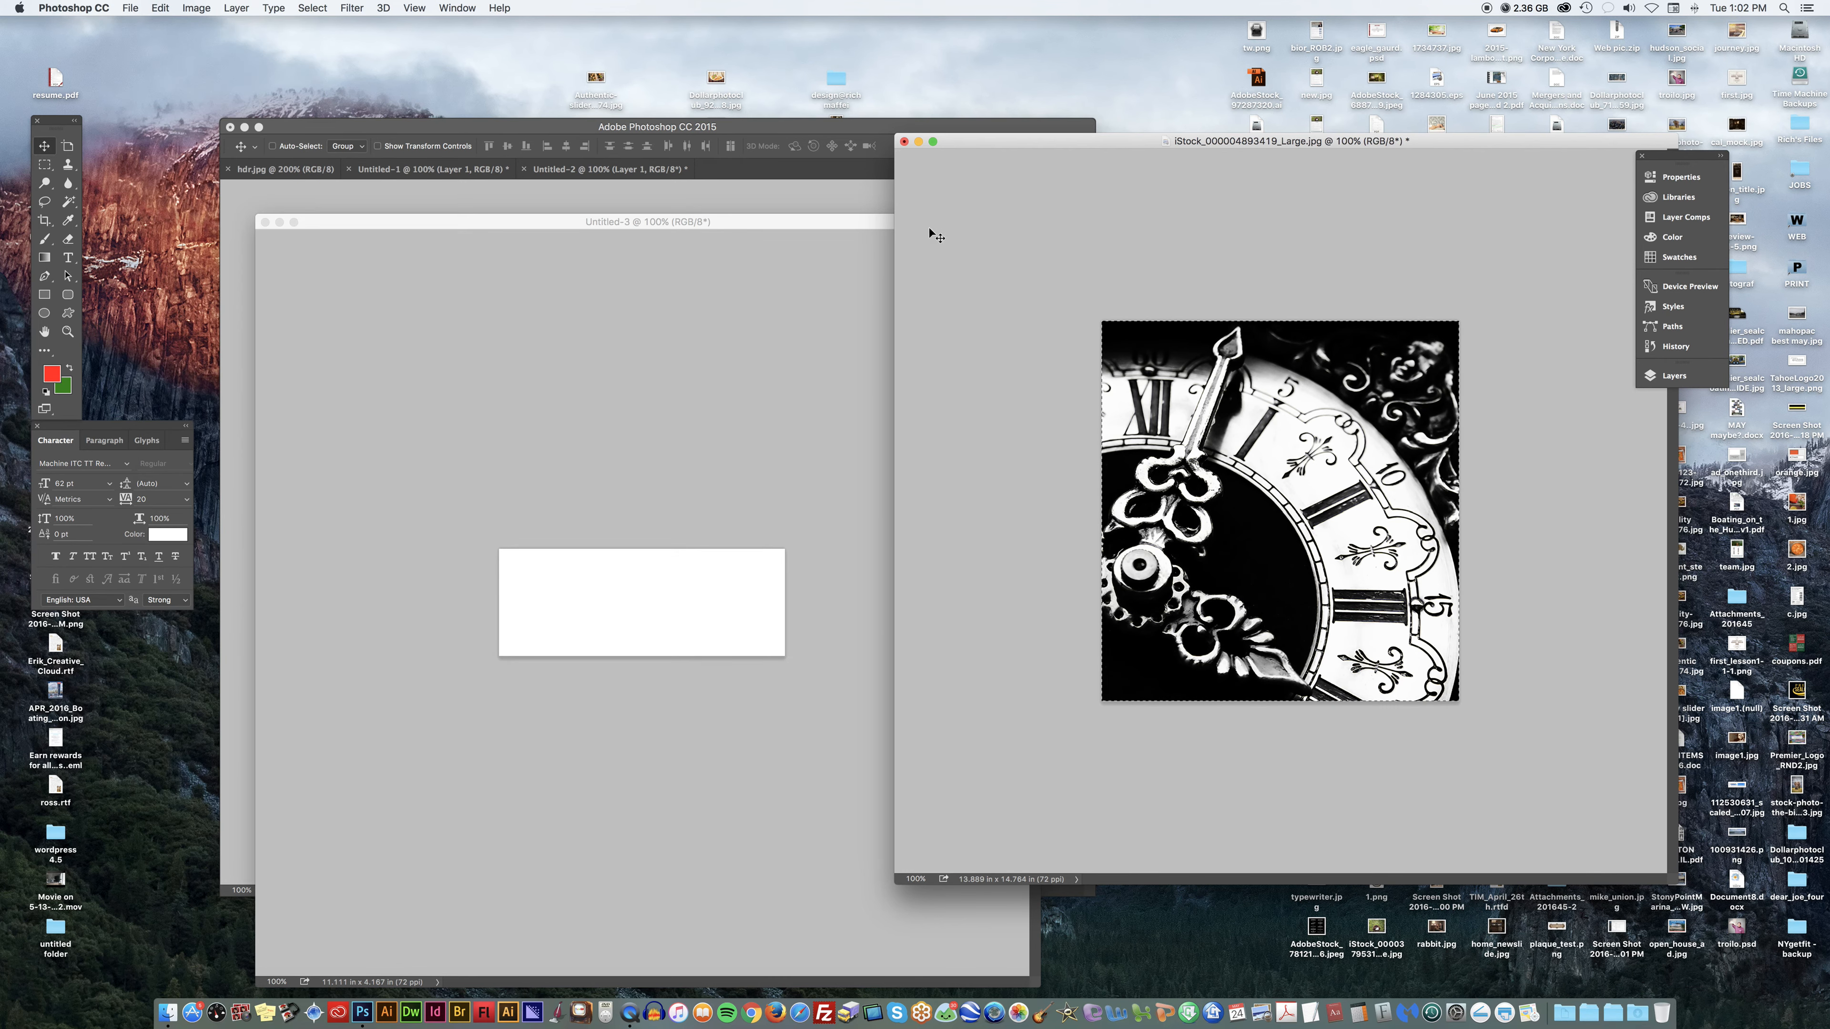
click(201, 7)
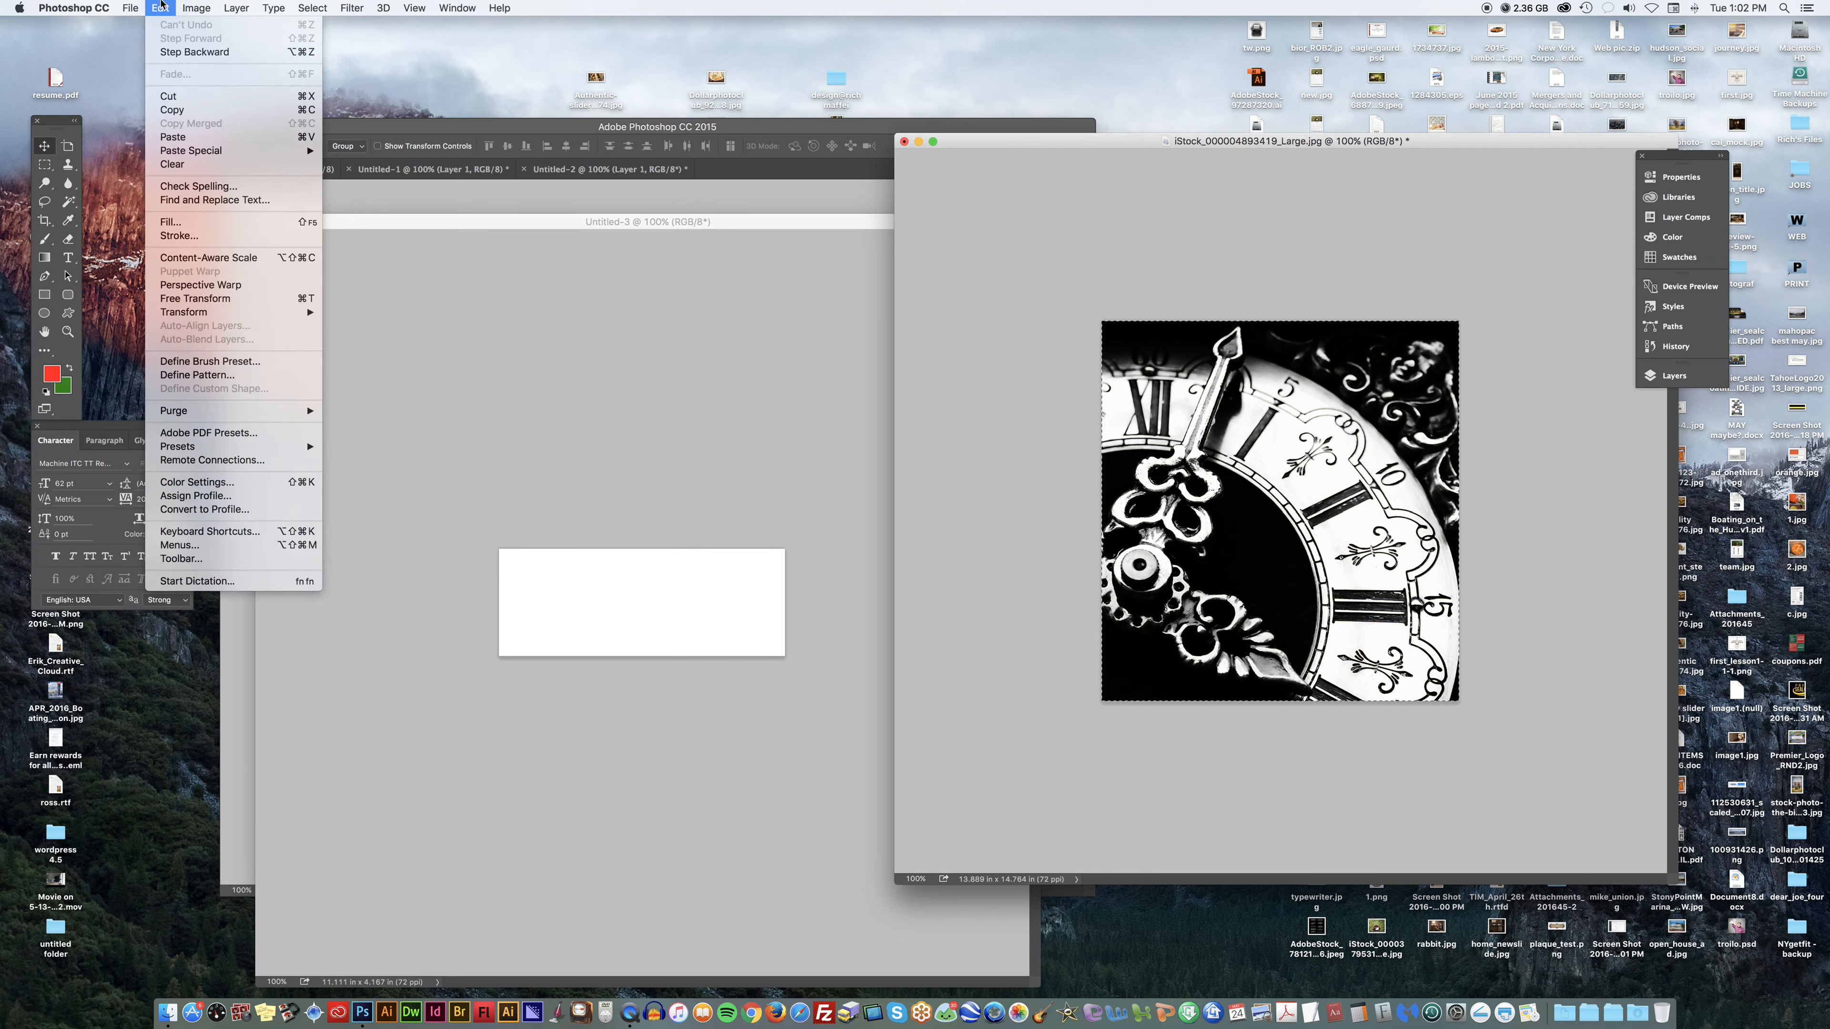
mouse_move(143, 6)
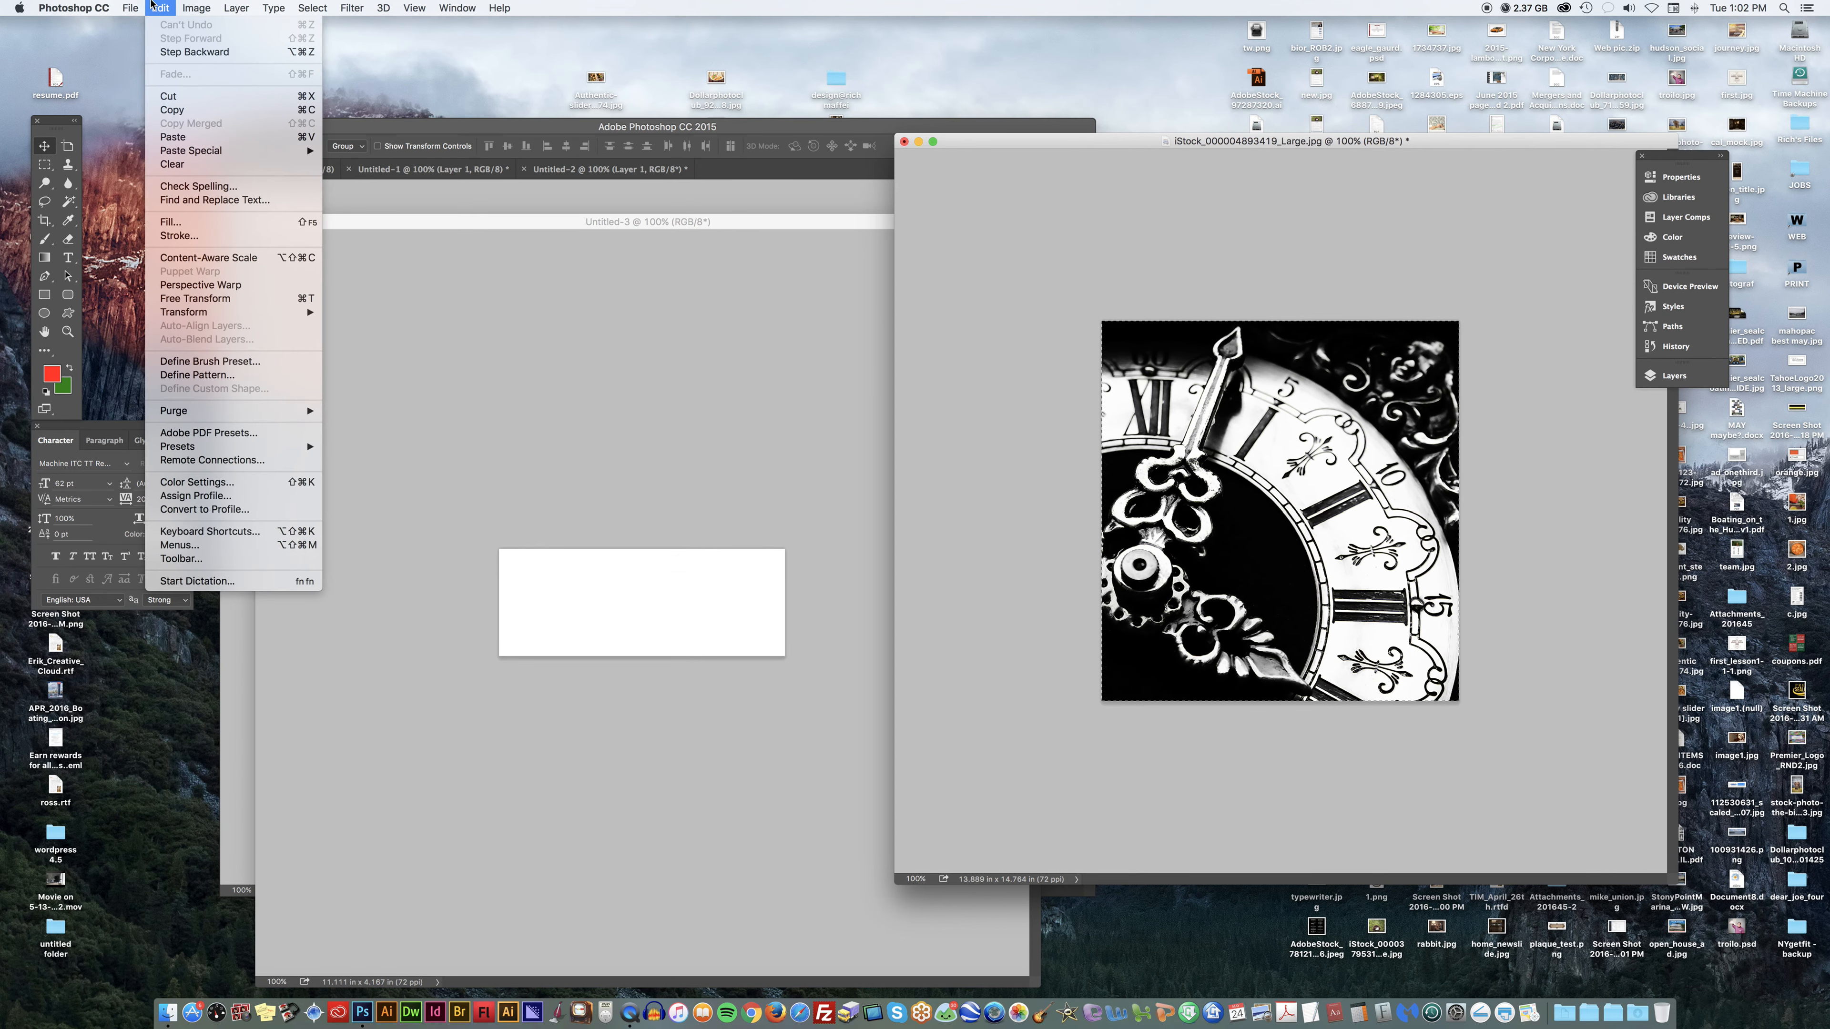
click(172, 110)
Paste the copied clock image into the 800 by 300 pixel document.
click(468, 304)
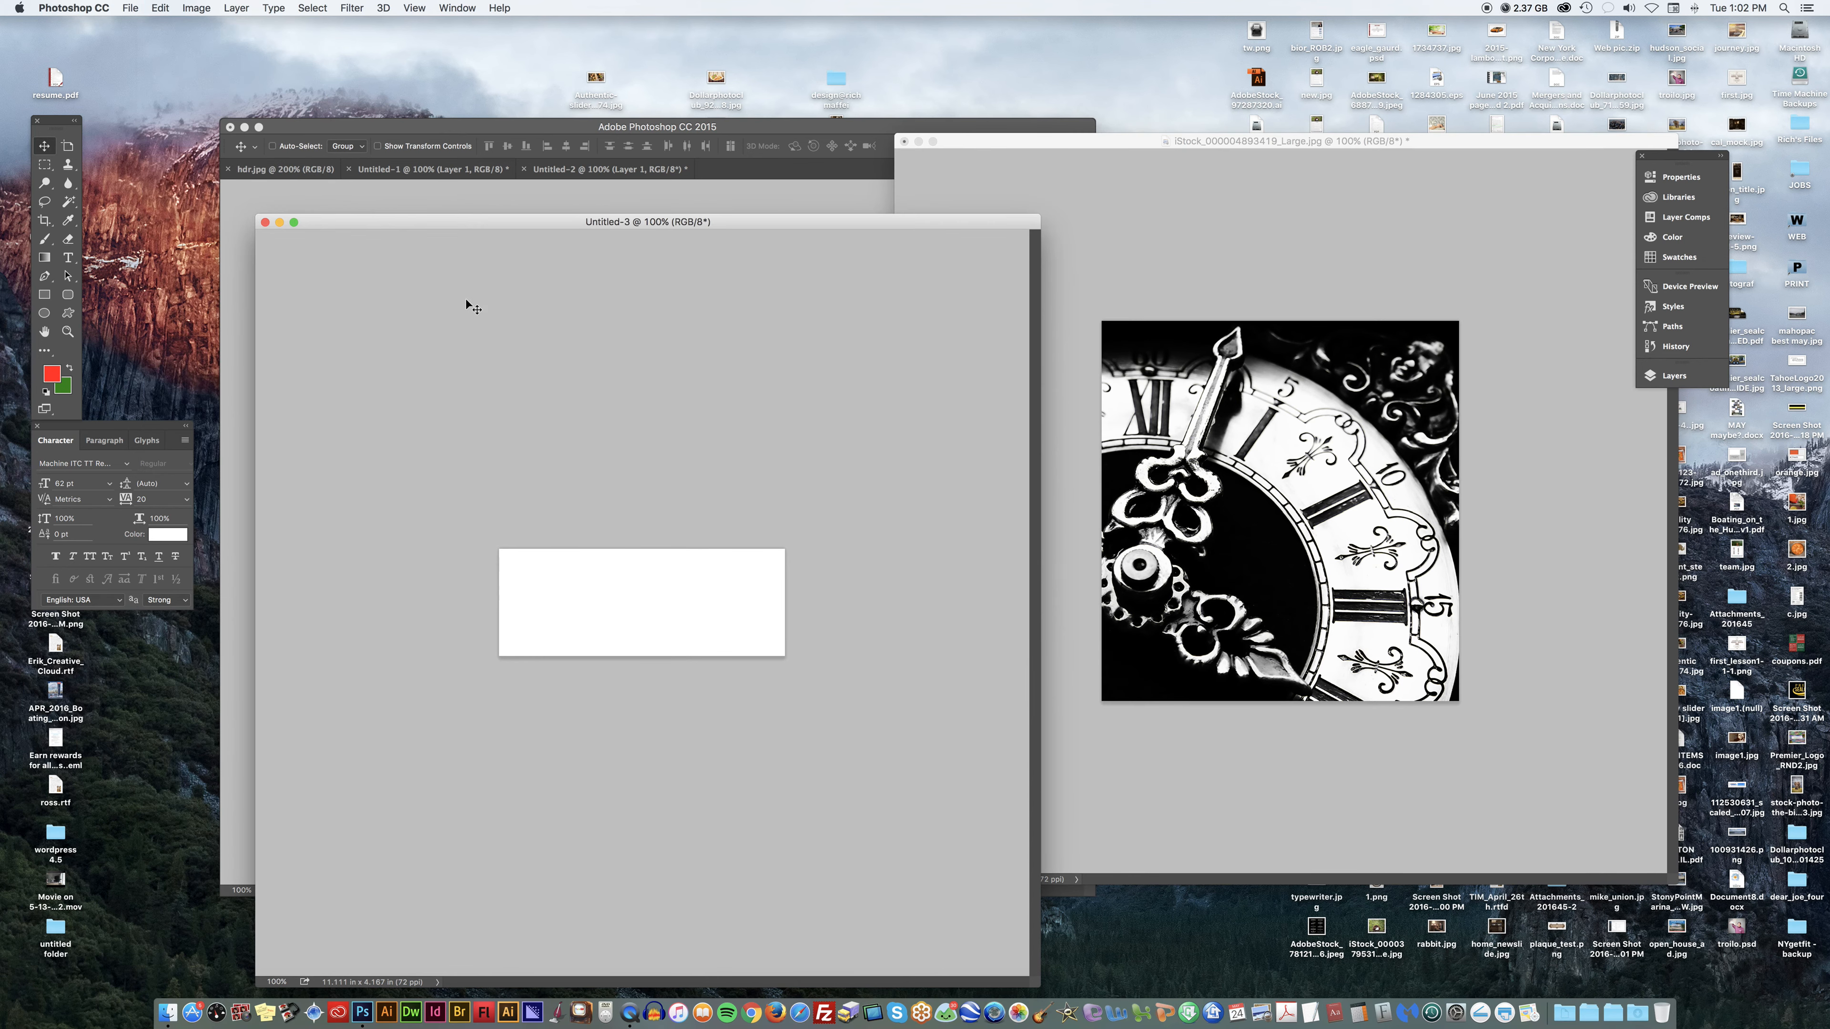
click(160, 7)
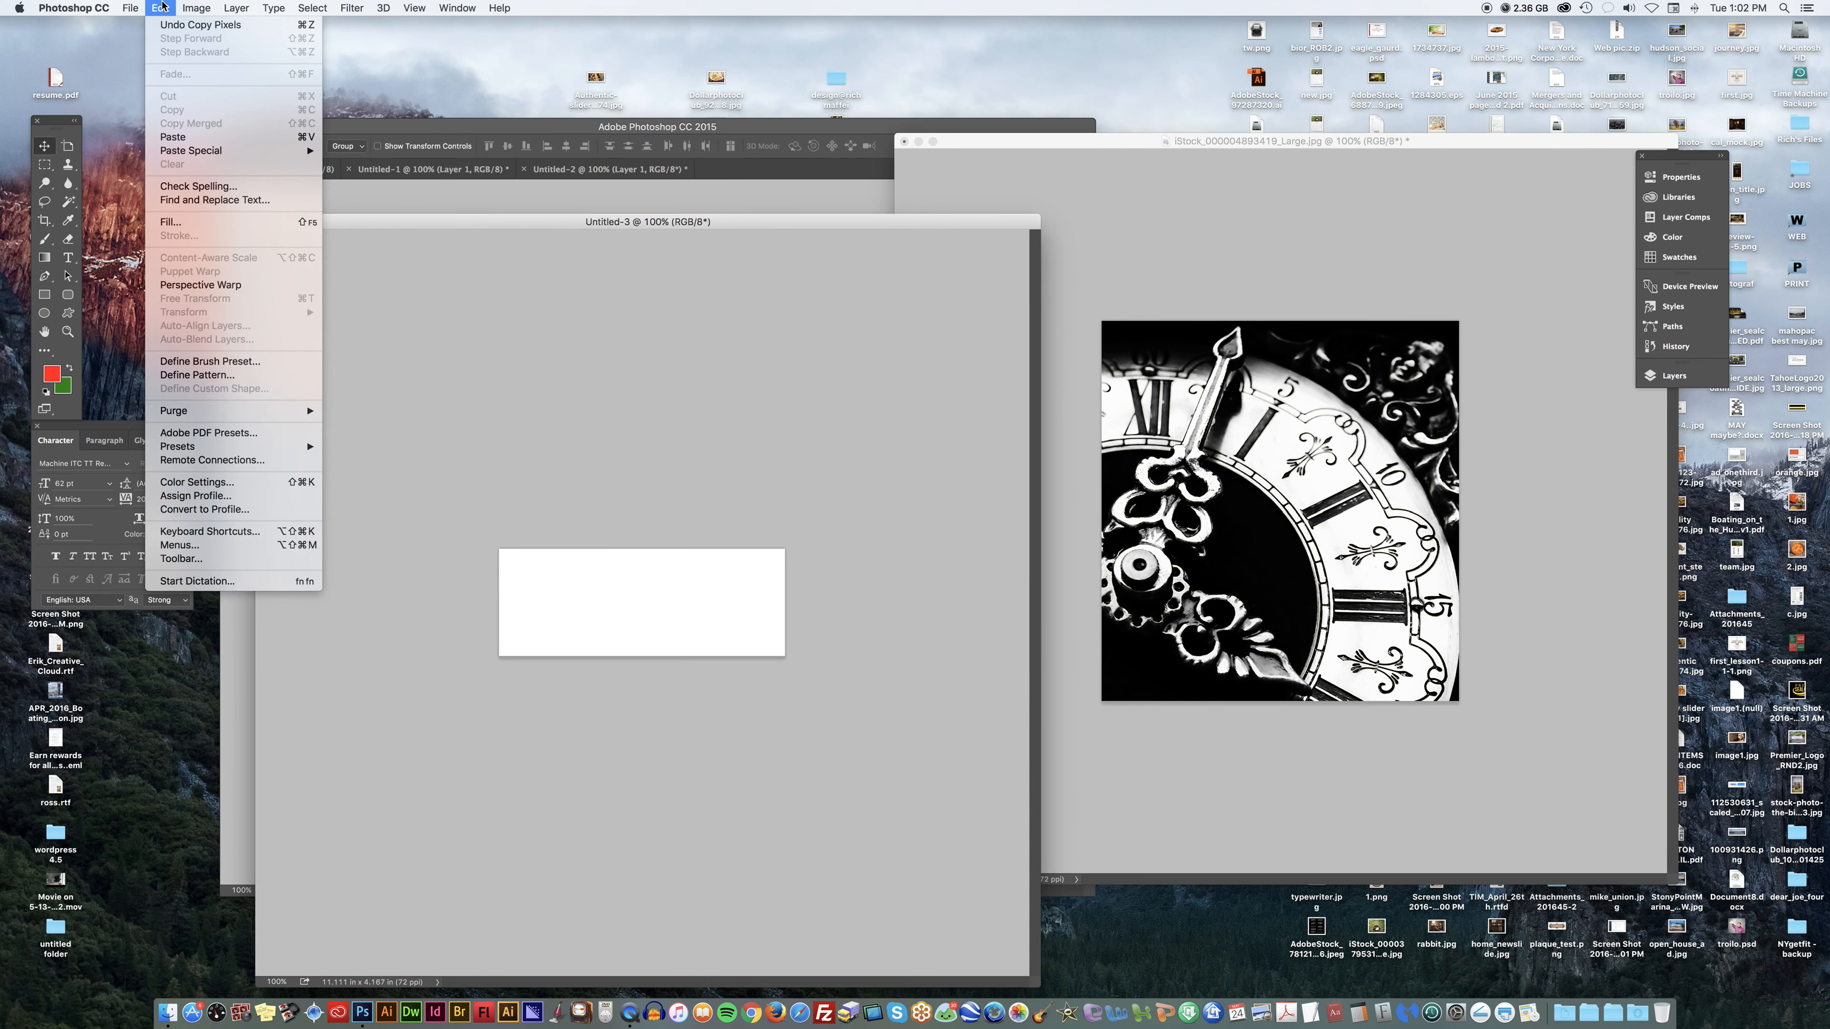
mouse_move(139, 6)
click(189, 136)
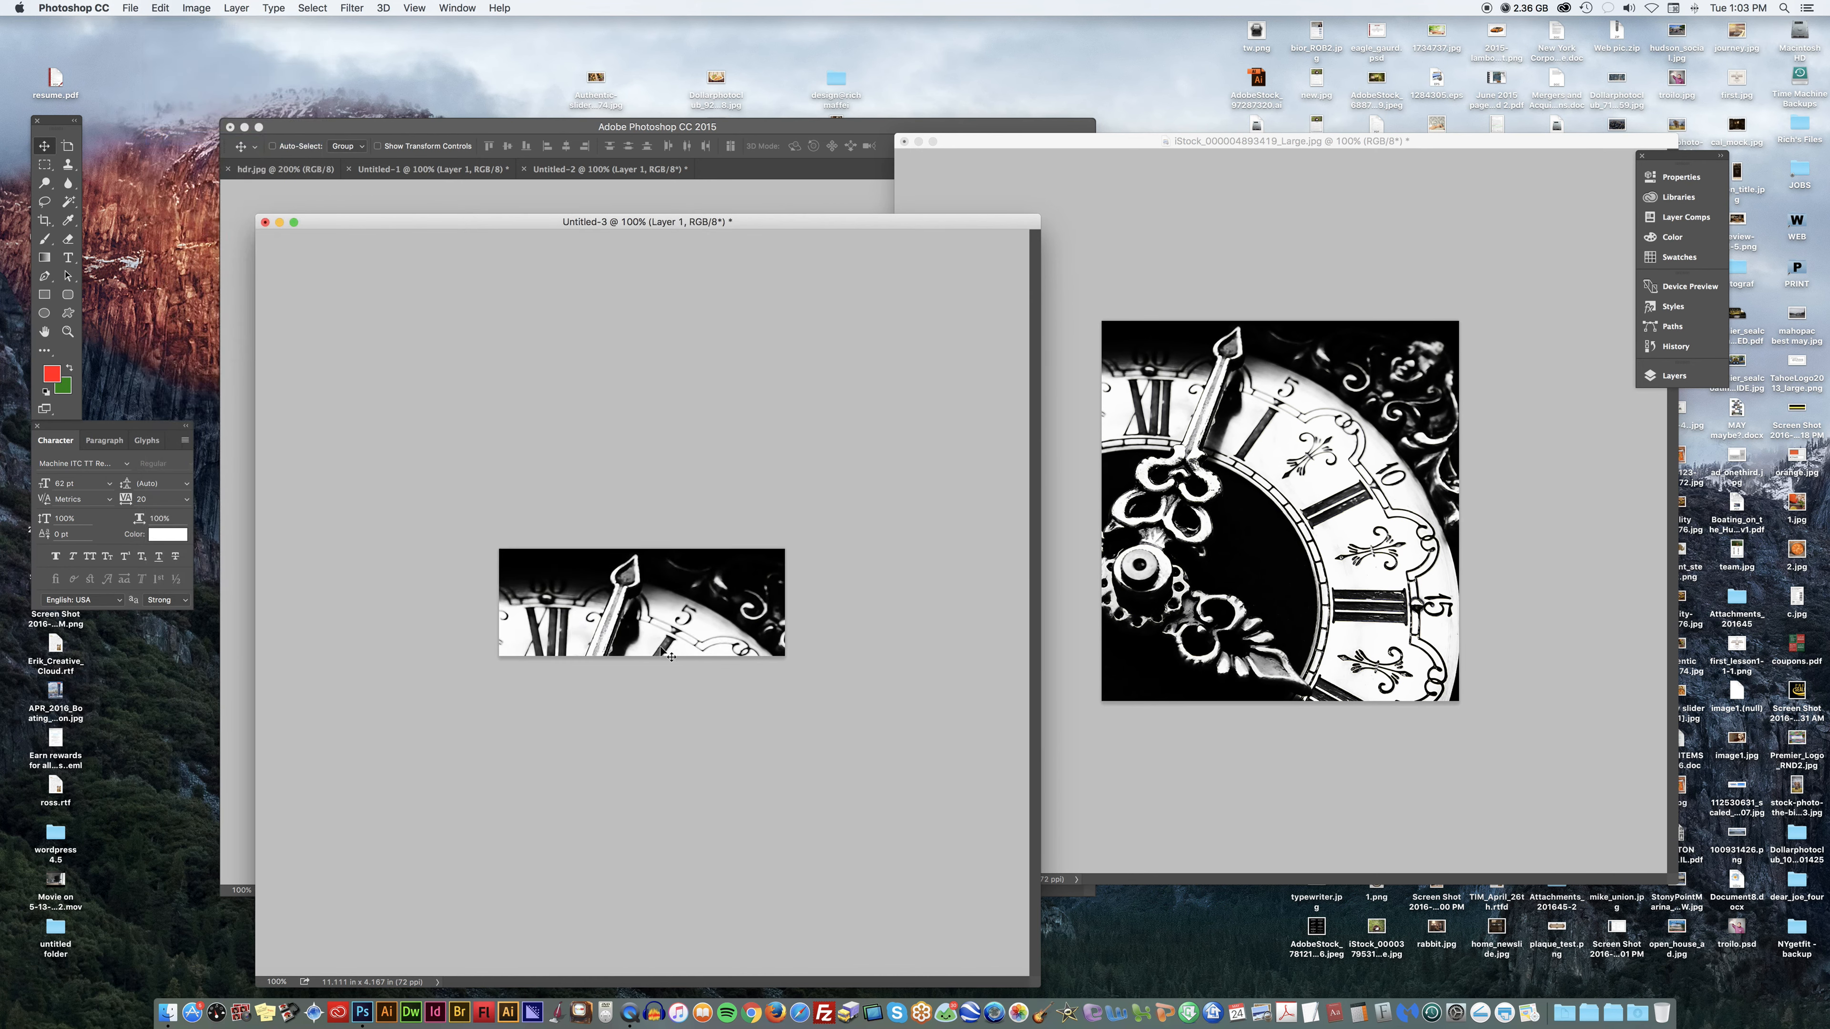
Try to squeeze the pasted clock image to the document's size with Free Transform, and cancel the transform.
key(super)
key(super+t)
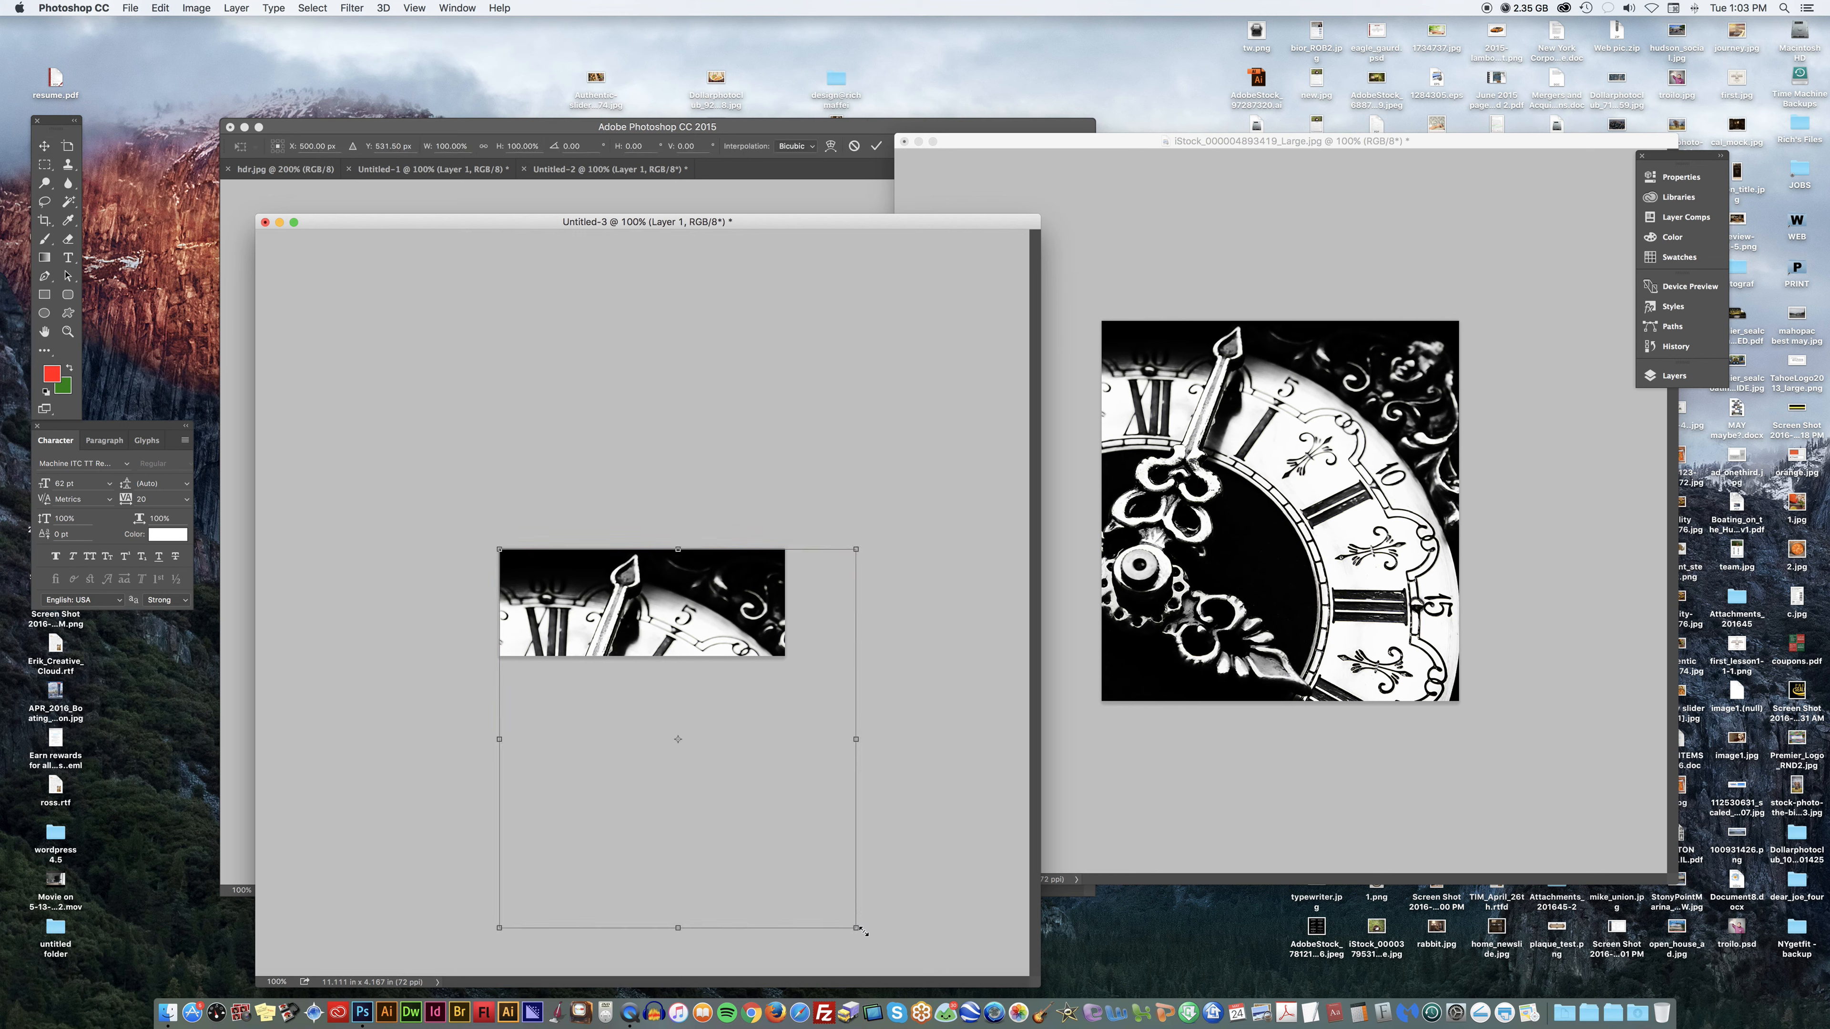
drag(860, 931, 792, 671)
key(Escape)
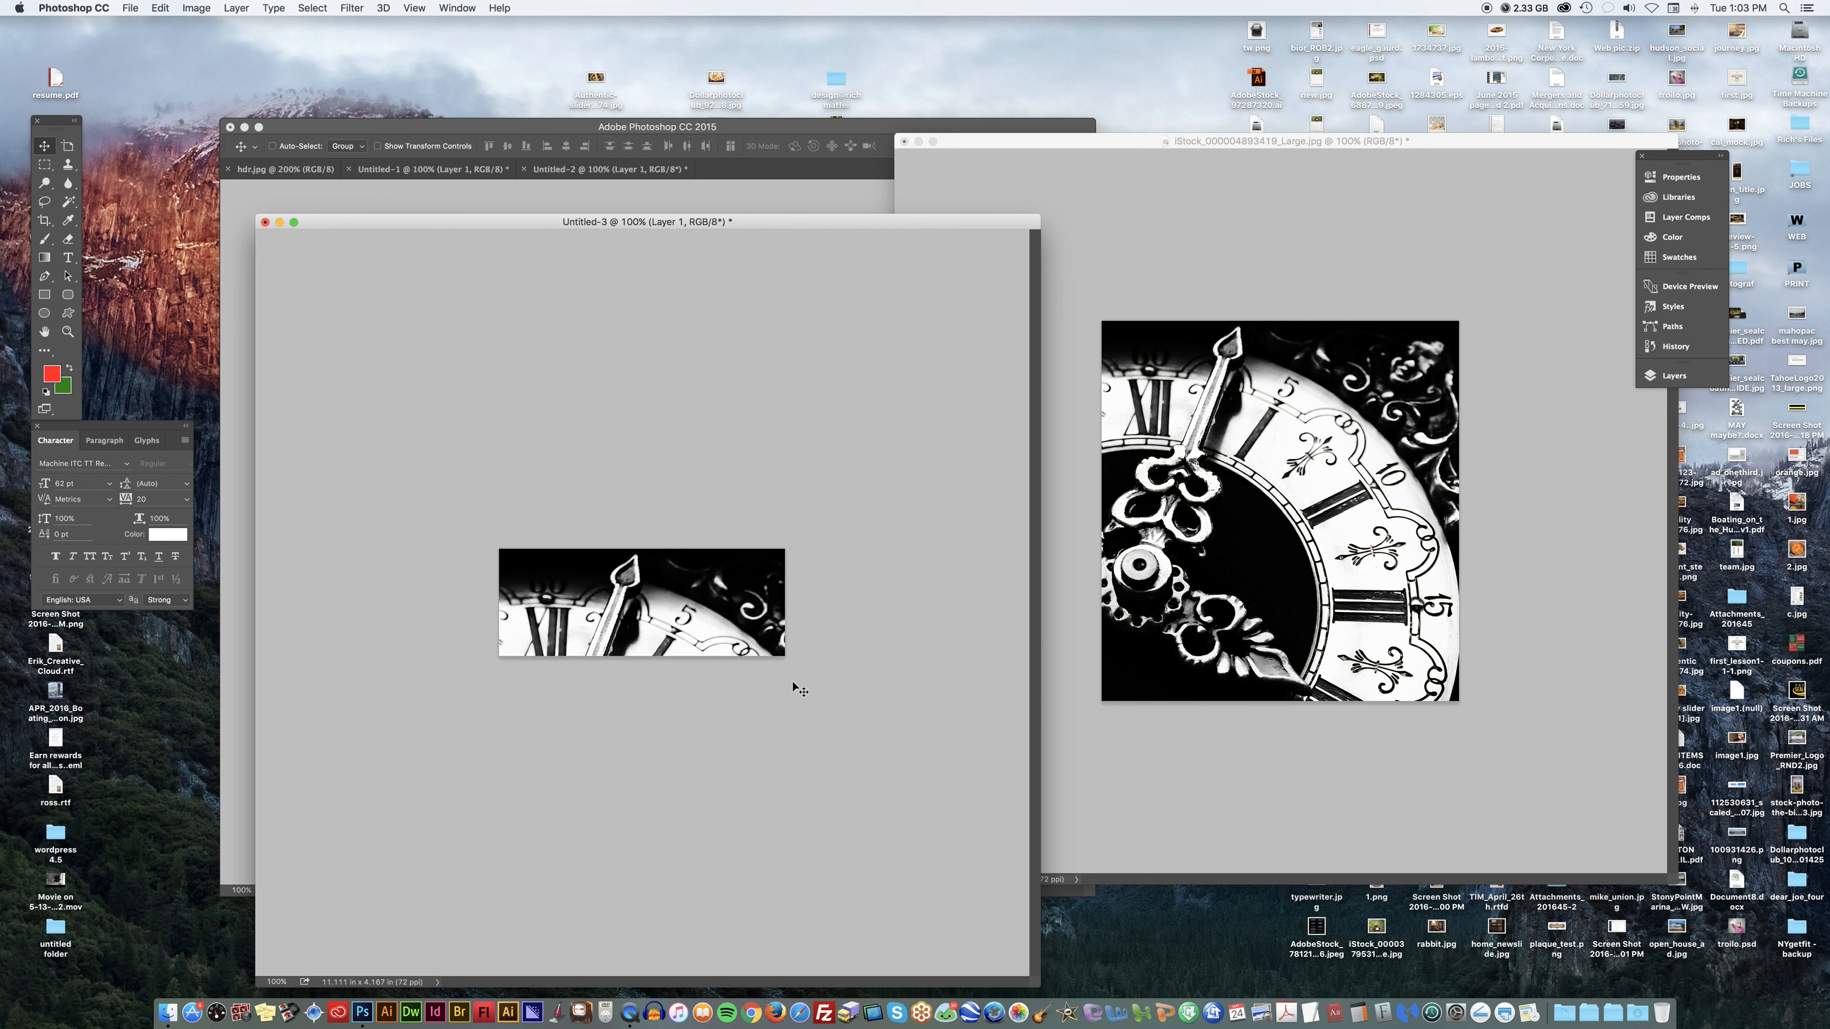
Scale the pasted clock image down proportionally to about the document's width.
key(ctrl+t)
drag(863, 934, 793, 860)
key(Return)
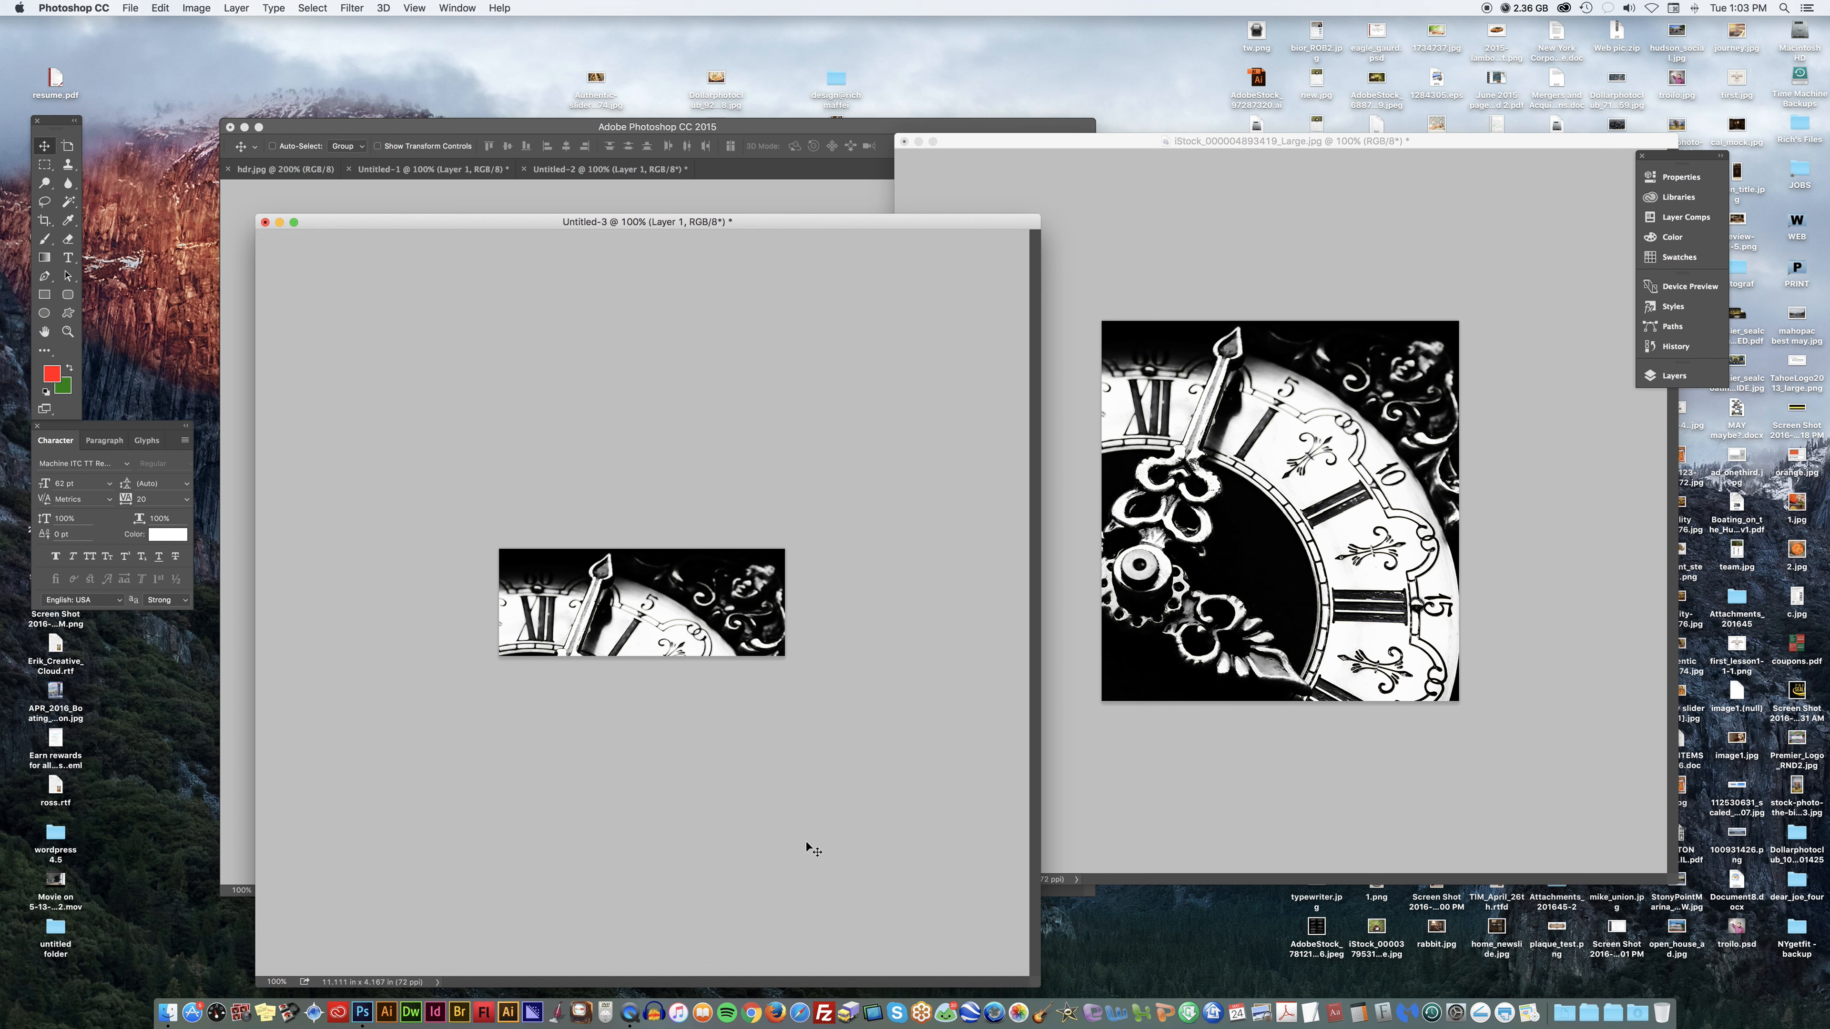
click(631, 1004)
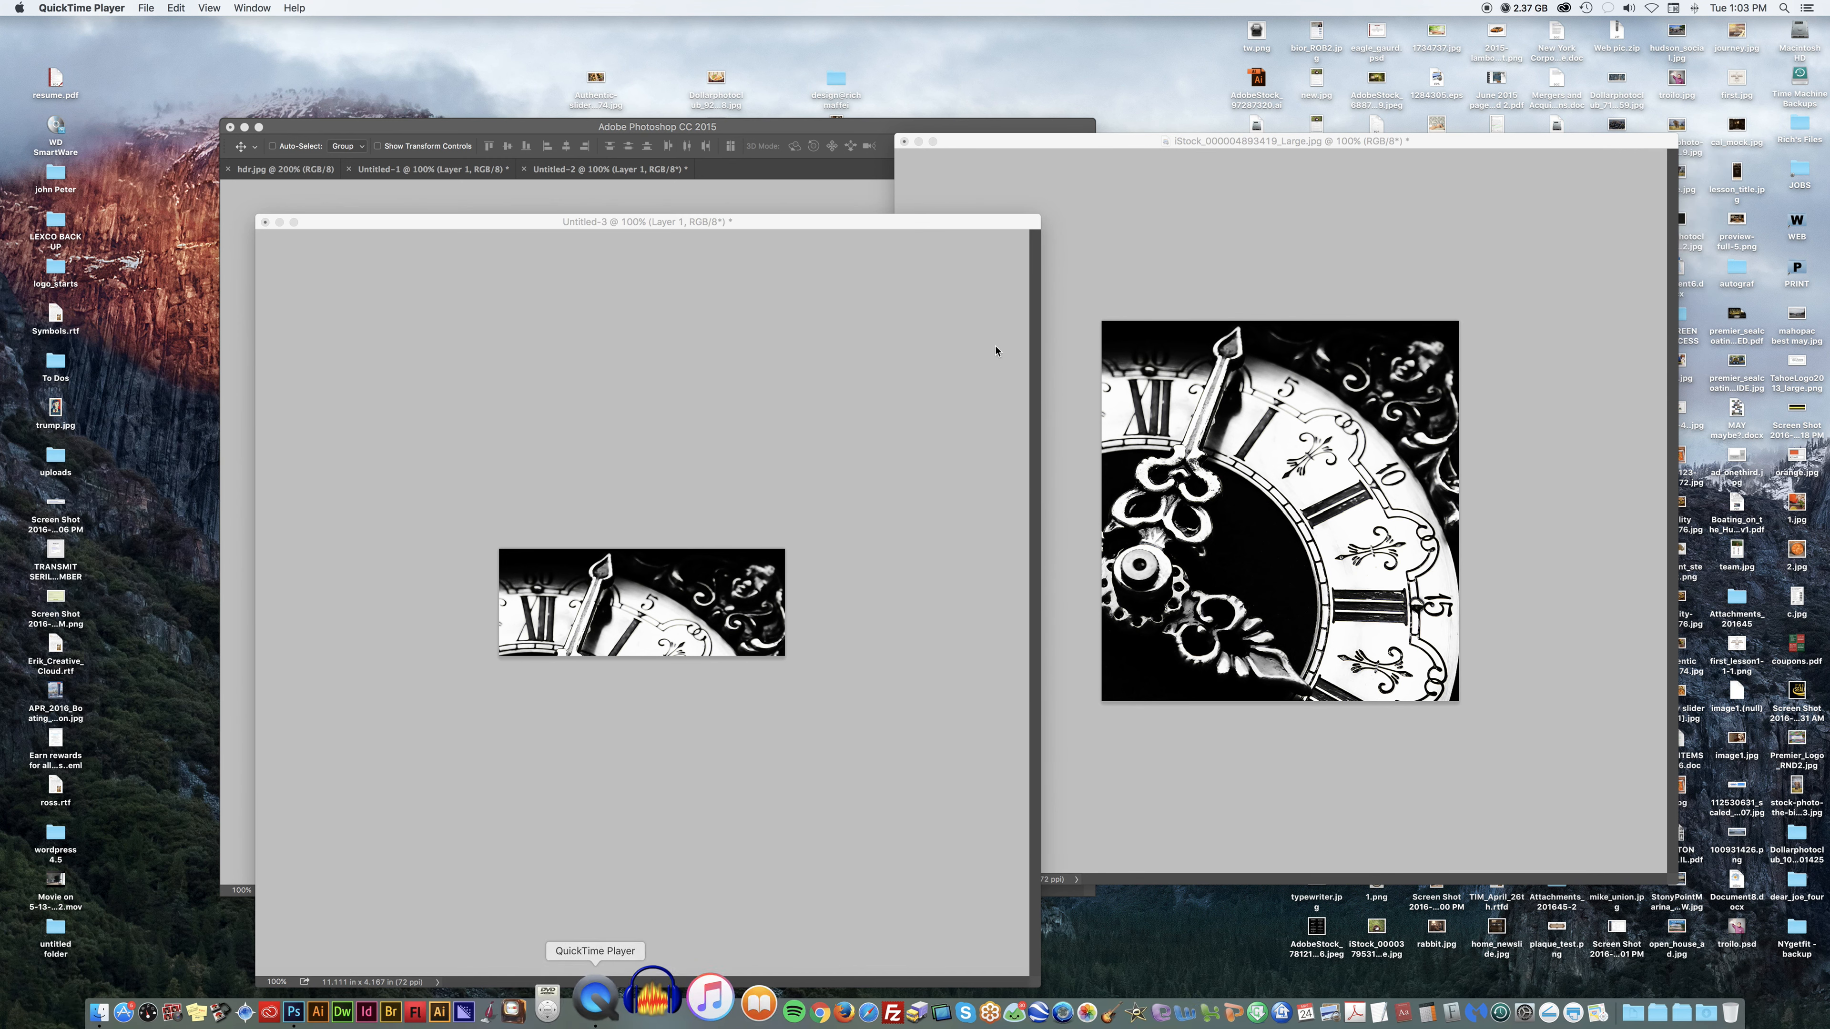